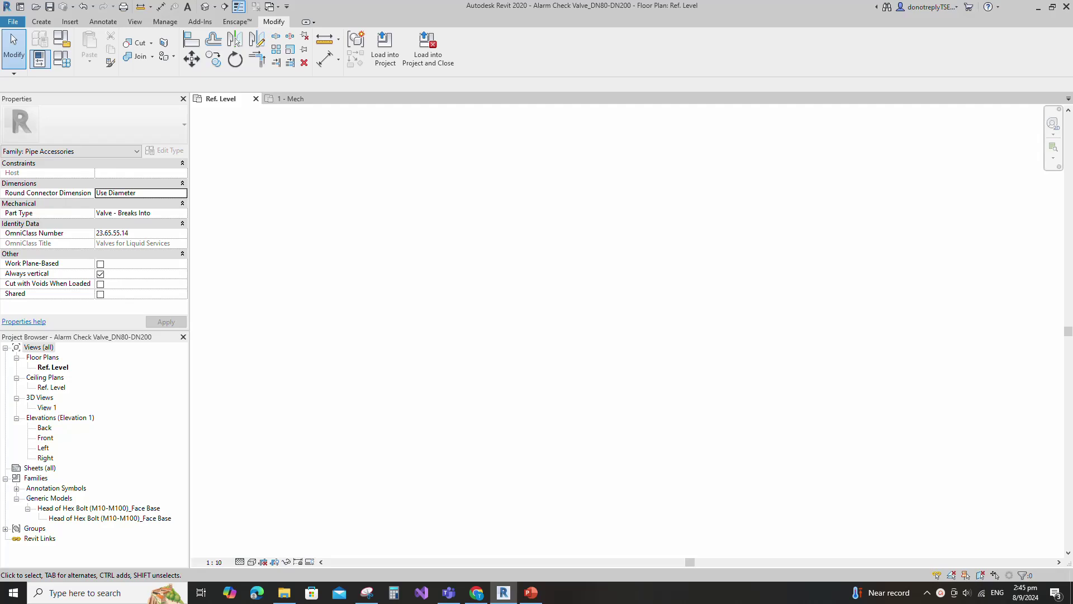
# Create a new family from the metric generic model template in the English template folder.
pyautogui.click(12, 22)
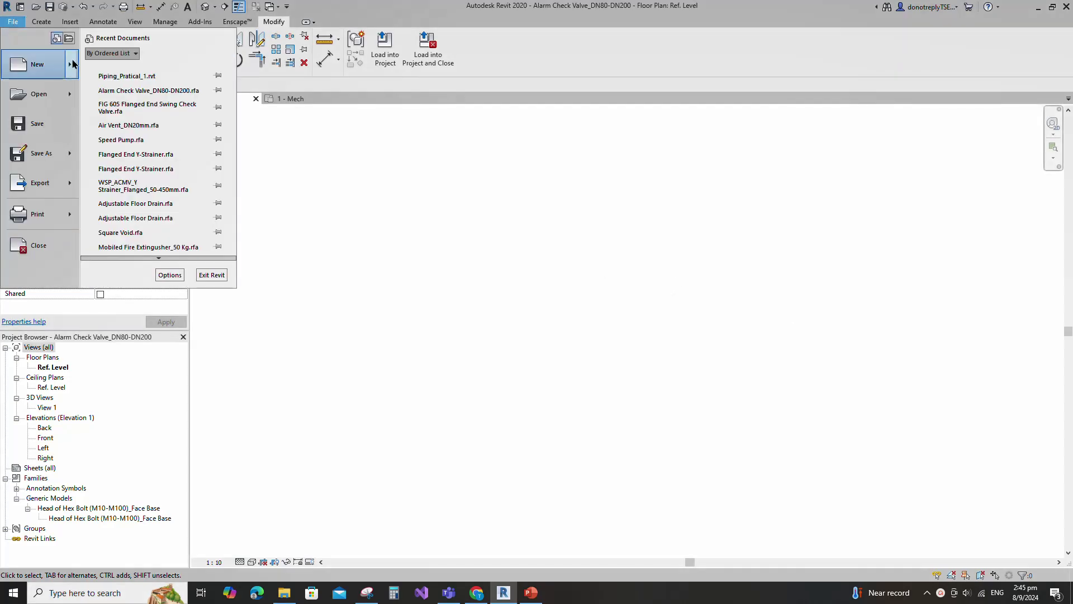
pyautogui.moveTo(75, 66)
pyautogui.click(111, 91)
pyautogui.scroll(-6, 548, 196)
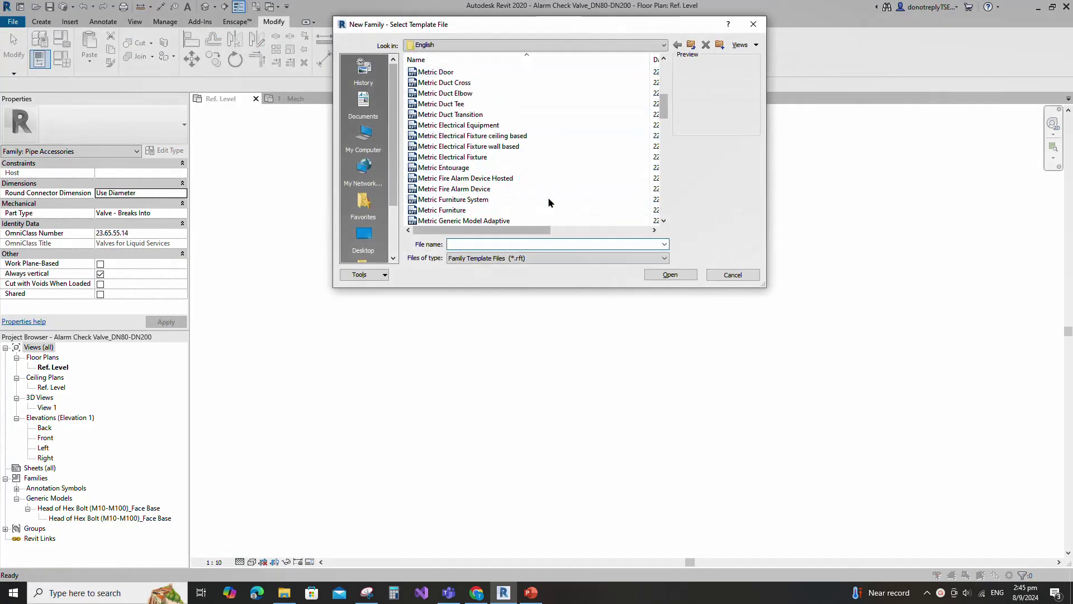
pyautogui.scroll(-4, 547, 197)
pyautogui.click(531, 200)
pyautogui.click(670, 274)
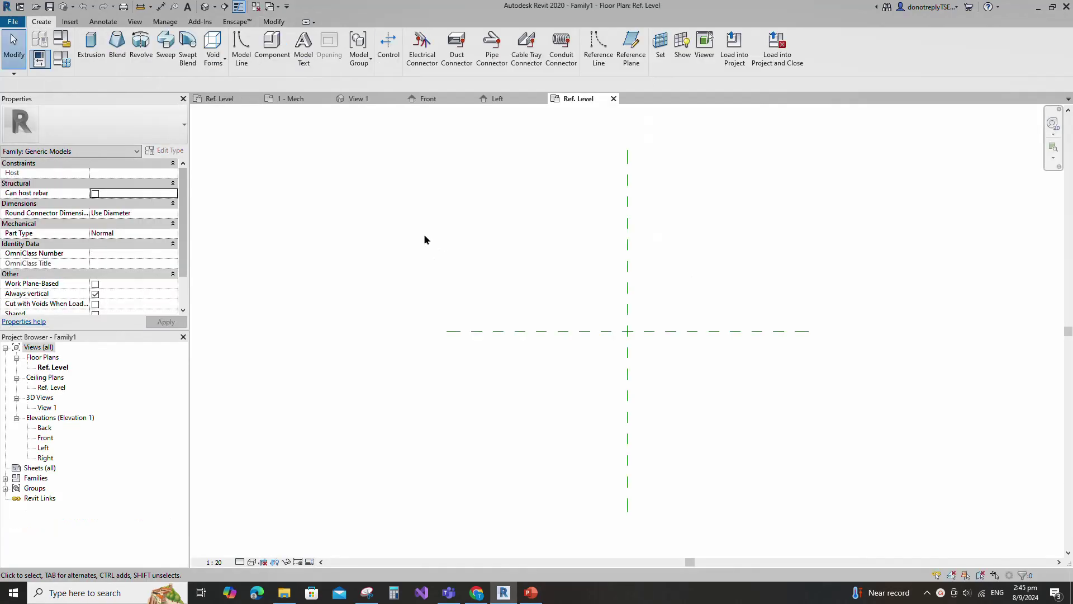
# Set the family category to Pipe Accessories and the part type to Valve - Breaks Into.
pyautogui.click(62, 41)
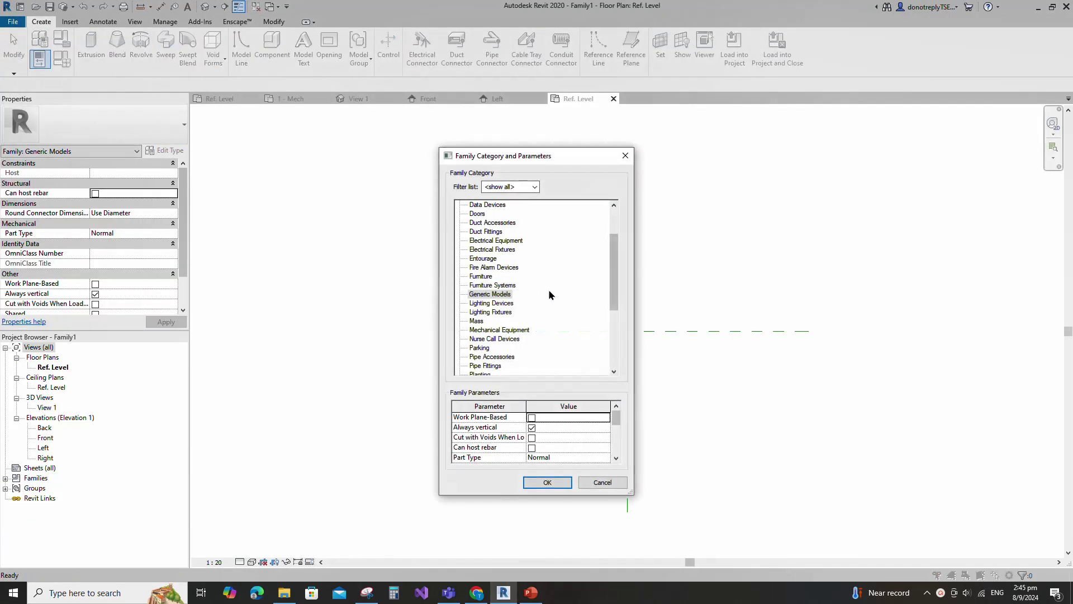
pyautogui.scroll(-1, 547, 296)
pyautogui.click(505, 332)
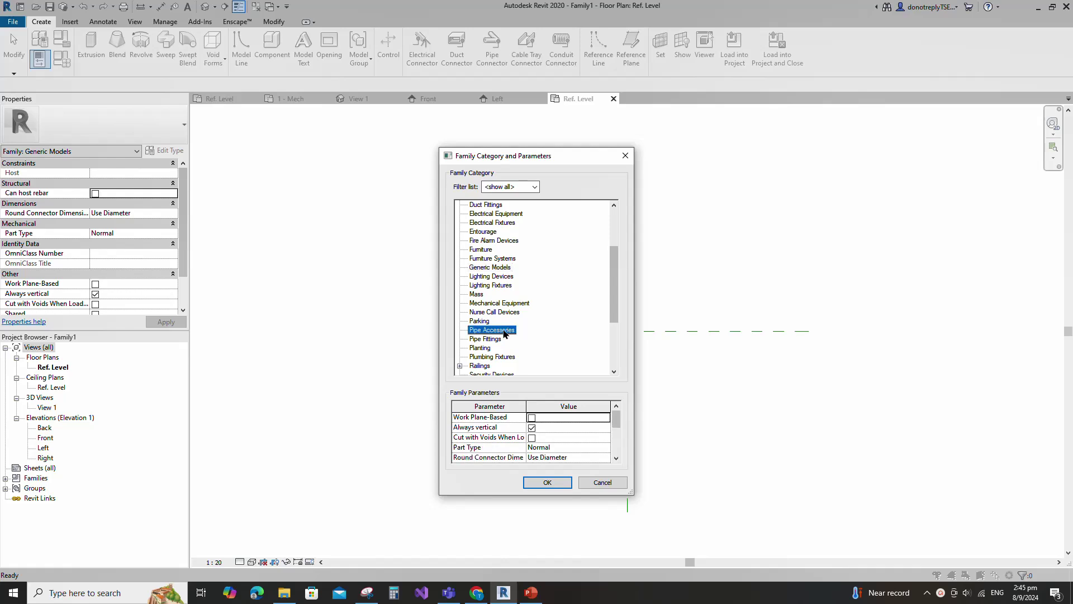
pyautogui.click(605, 449)
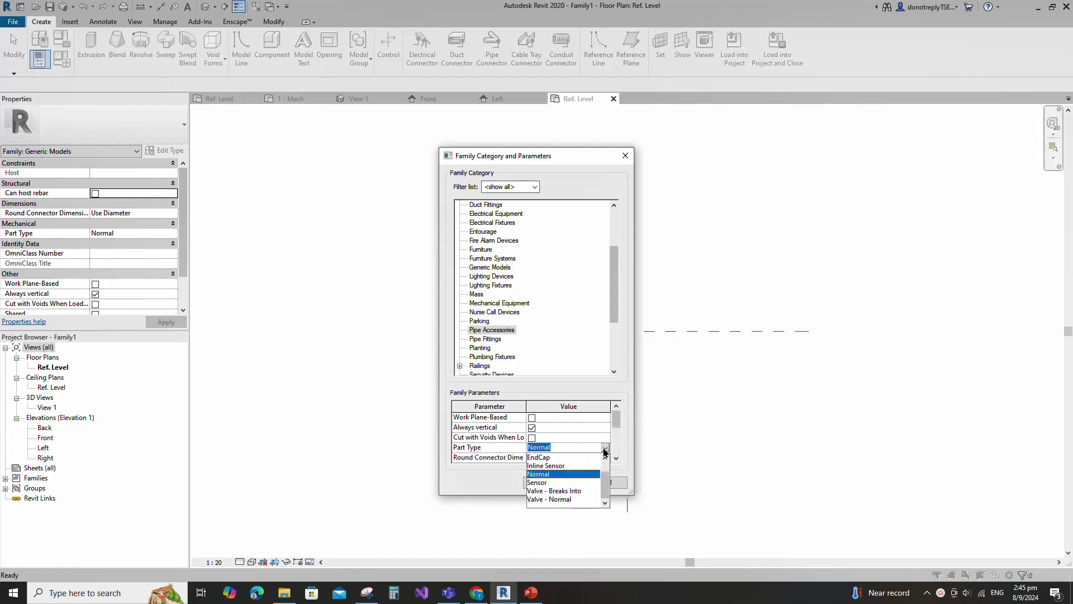
pyautogui.click(558, 490)
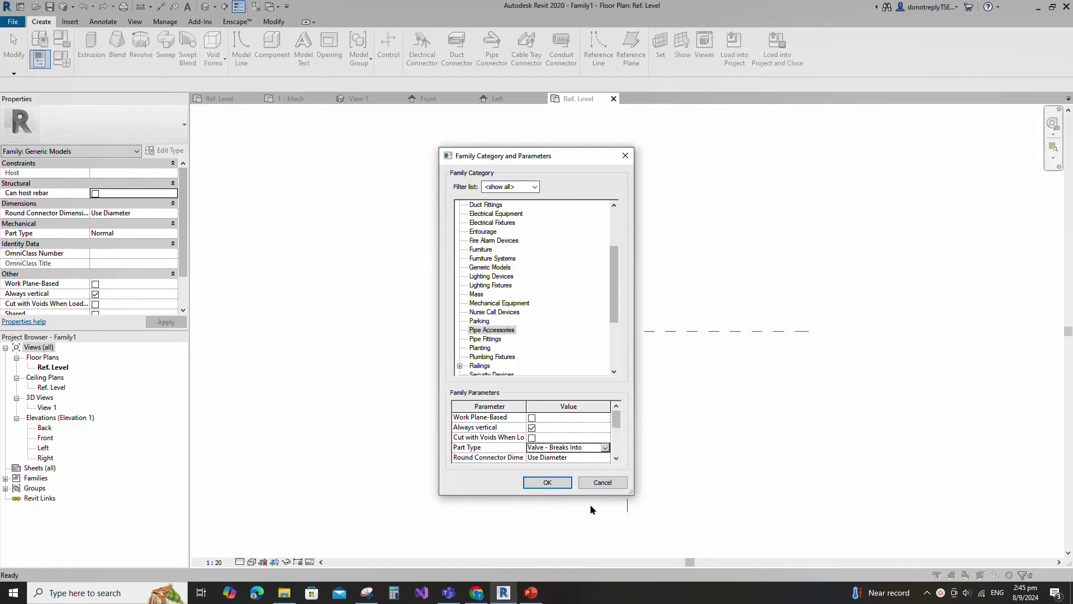
# Assign OmniClass number 23.65.55.14 - Valves for Liquid Services and accept the family category settings.
pyautogui.scroll(-1, 566, 449)
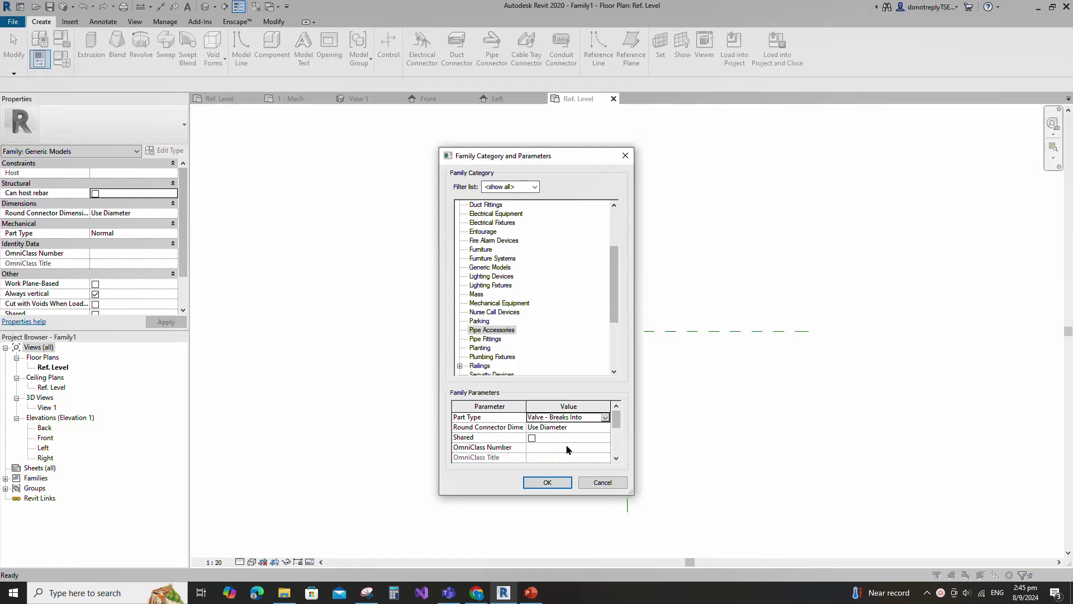
pyautogui.click(605, 449)
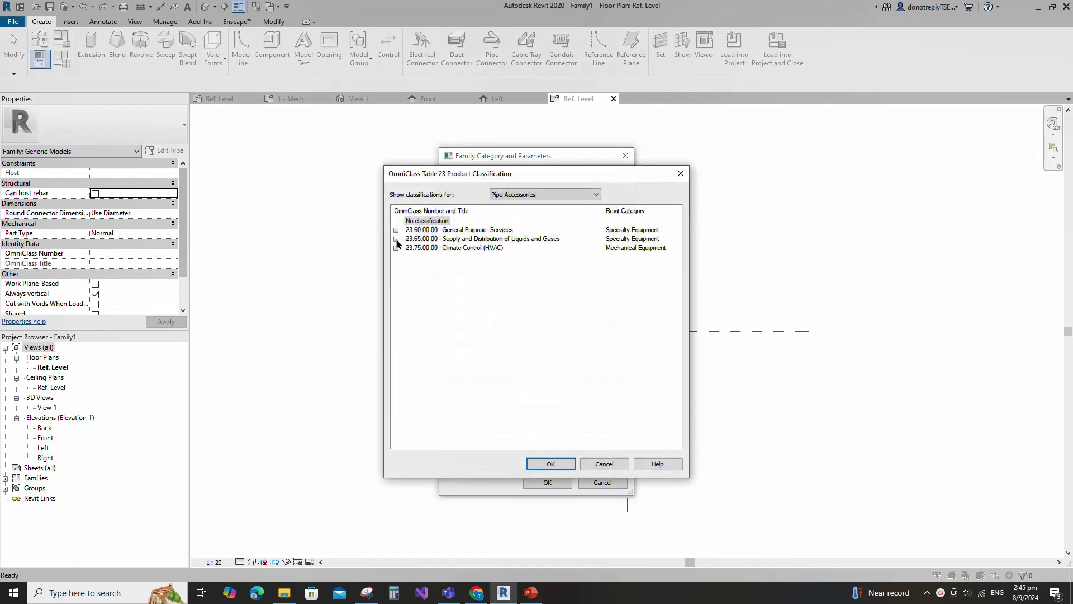
pyautogui.click(396, 240)
pyautogui.click(408, 248)
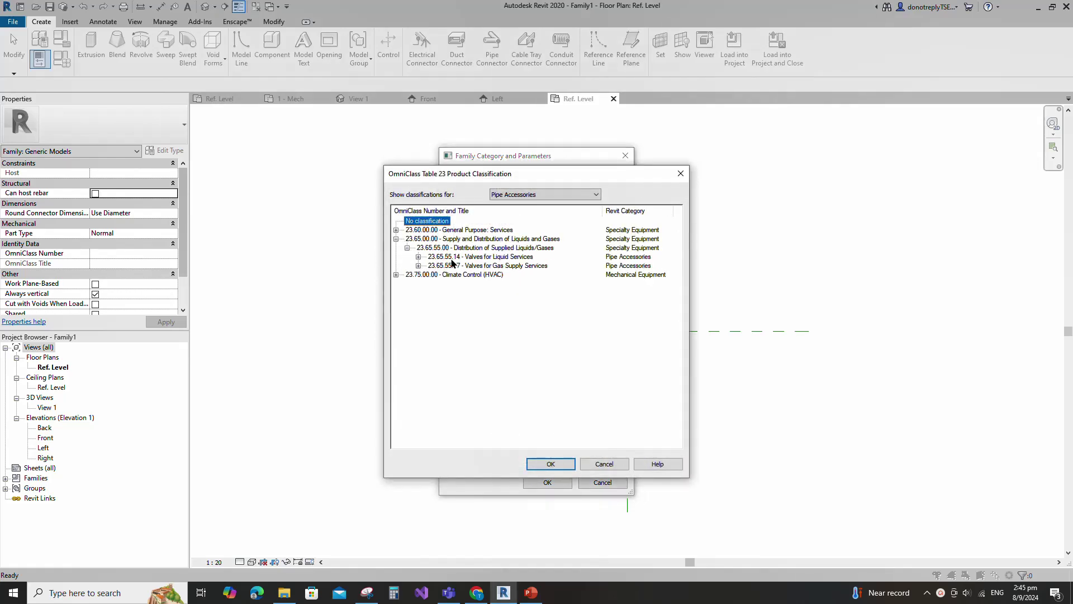
pyautogui.click(551, 463)
pyautogui.click(548, 481)
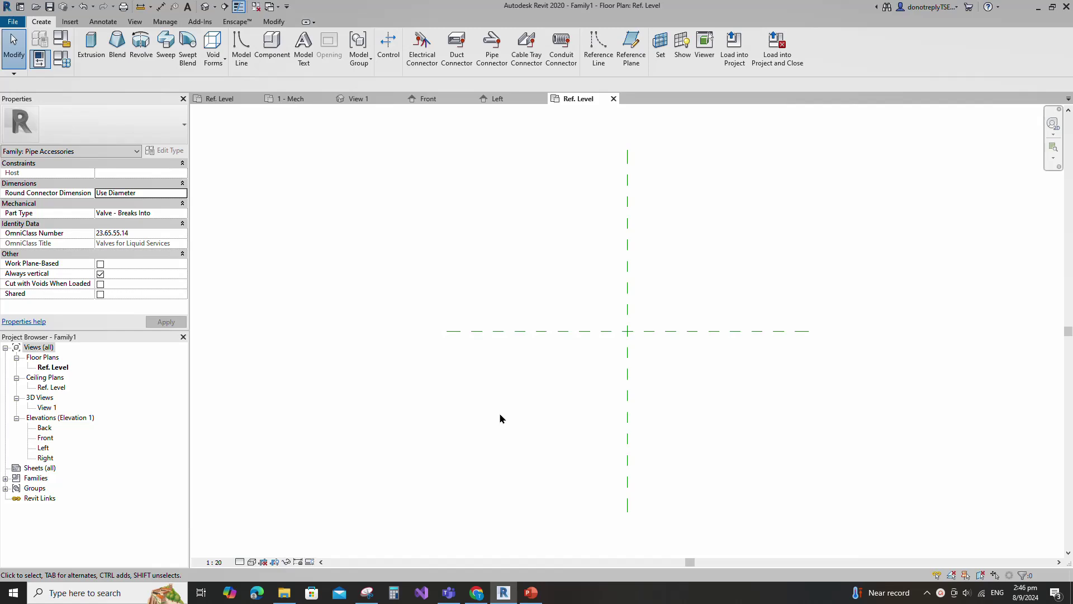
# Draw two vertical reference planes offset 131 mm to either side of the Center (Left/Right) plane.
pyautogui.click(627, 302)
pyautogui.press('r')
pyautogui.press('p')
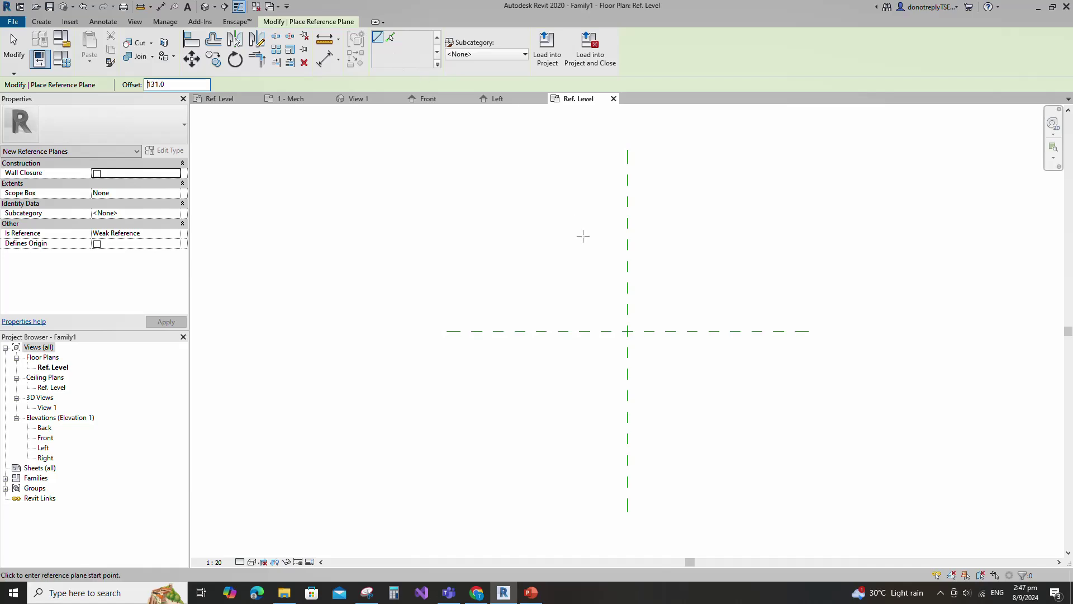
pyautogui.click(627, 234)
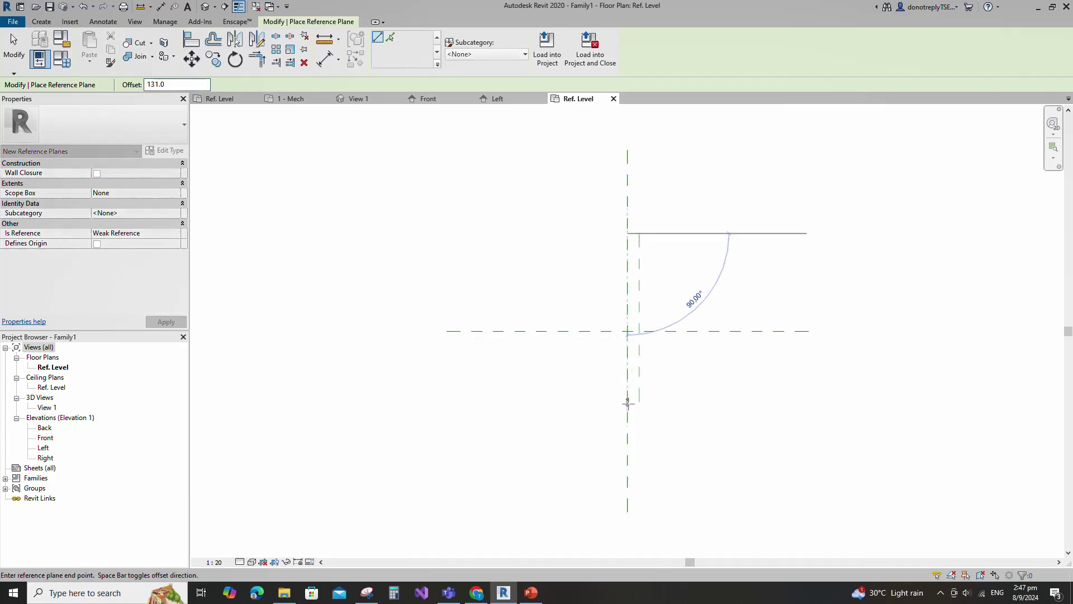
pyautogui.click(627, 433)
pyautogui.scroll(1, 627, 441)
pyautogui.click(627, 430)
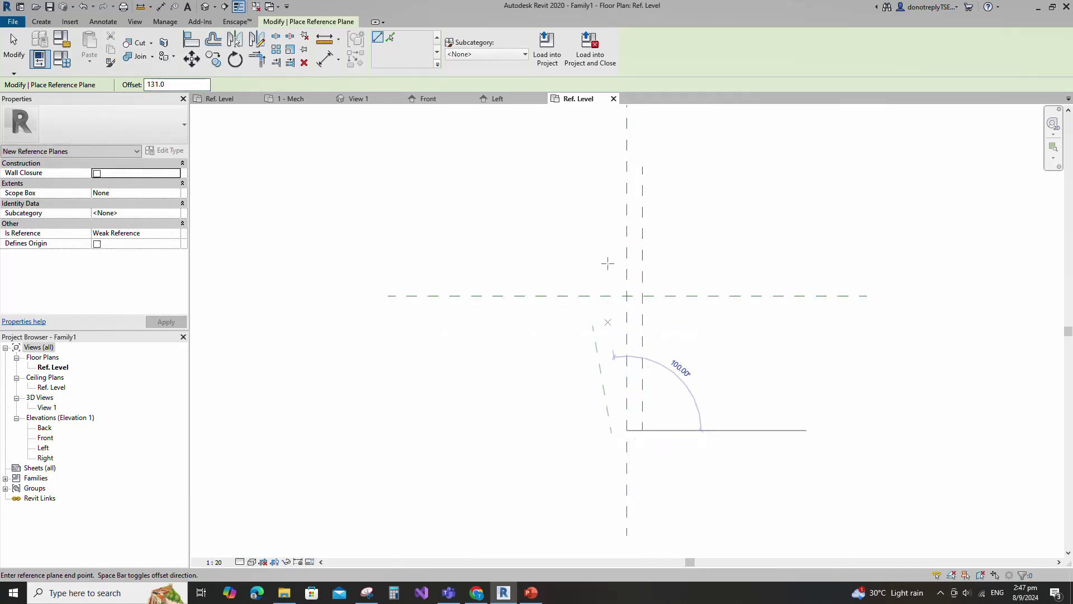
pyautogui.click(627, 167)
# Dimension the three vertical reference planes with an equality constraint and add an overall dimension between the outer two.
pyautogui.press('d')
pyautogui.press('i')
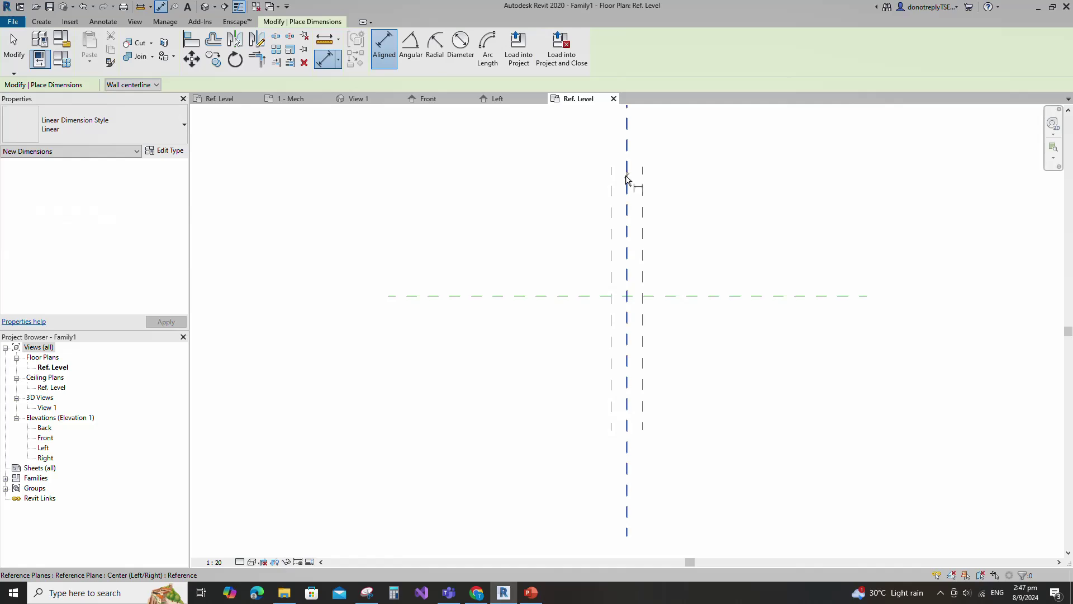
pyautogui.click(642, 178)
pyautogui.click(681, 162)
pyautogui.click(627, 132)
pyautogui.click(611, 197)
pyautogui.click(644, 198)
pyautogui.click(677, 130)
pyautogui.press('Escape')
pyautogui.press('Escape')
# Label the overall dimension of the vertical planes with a new type parameter named L.
pyautogui.click(643, 133)
pyautogui.click(489, 47)
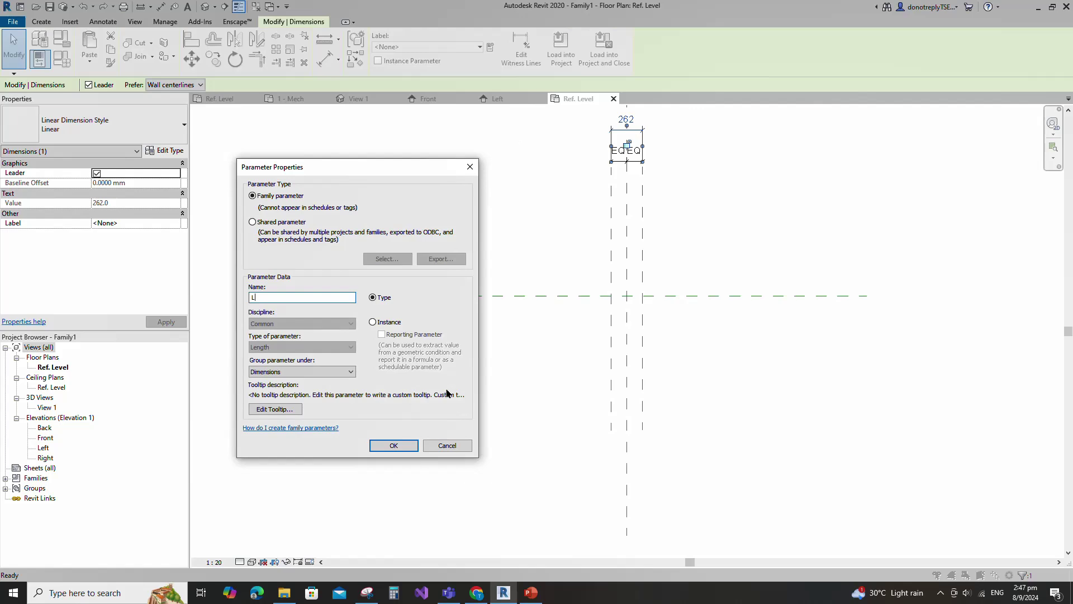
pyautogui.press('Return')
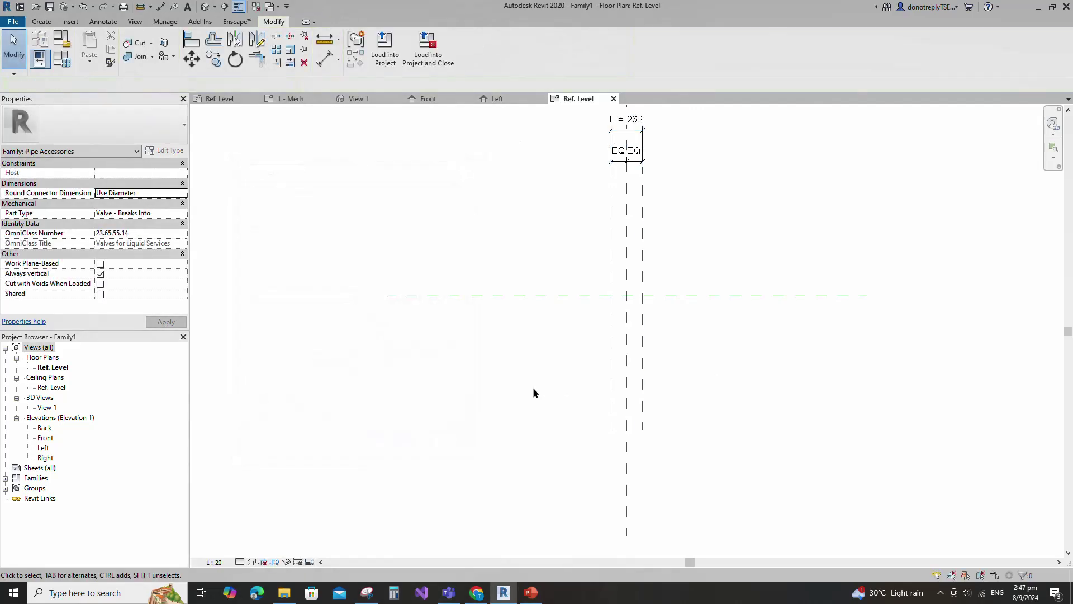
# Draw two horizontal reference planes 190 mm apart, one on each side of the Center (Front/Back) plane at equal offsets.
pyautogui.click(586, 307)
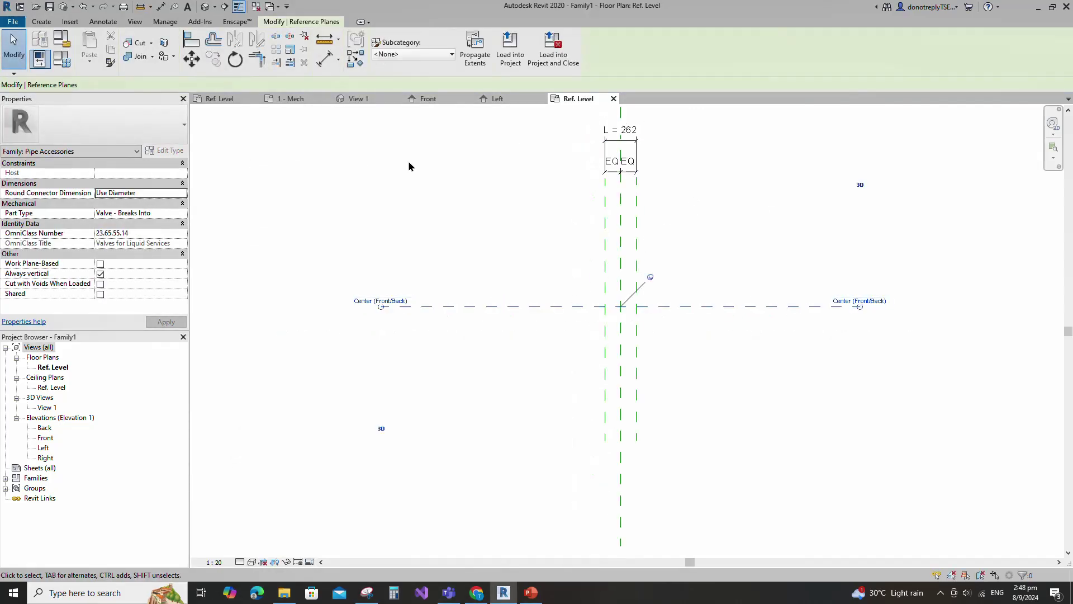
pyautogui.press('r')
pyautogui.press('p')
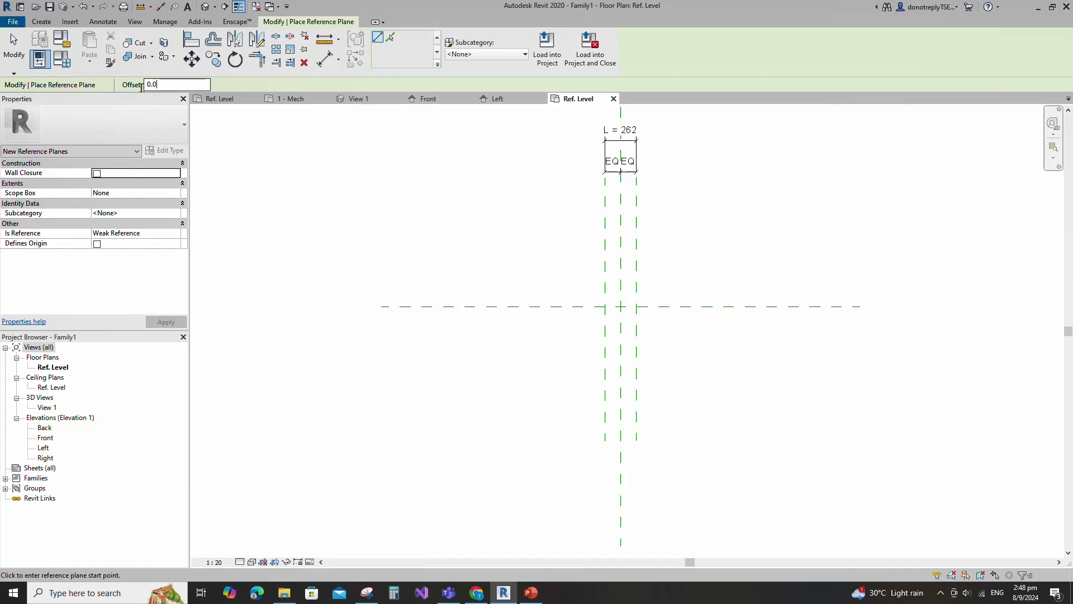
pyautogui.click(479, 316)
pyautogui.click(748, 307)
pyautogui.scroll(1, 749, 305)
pyautogui.click(749, 304)
pyautogui.click(392, 304)
# Dimension the three horizontal reference planes with an equality constraint and add an overall dimension between the outer two.
pyautogui.press('d')
pyautogui.press('i')
pyautogui.click(678, 289)
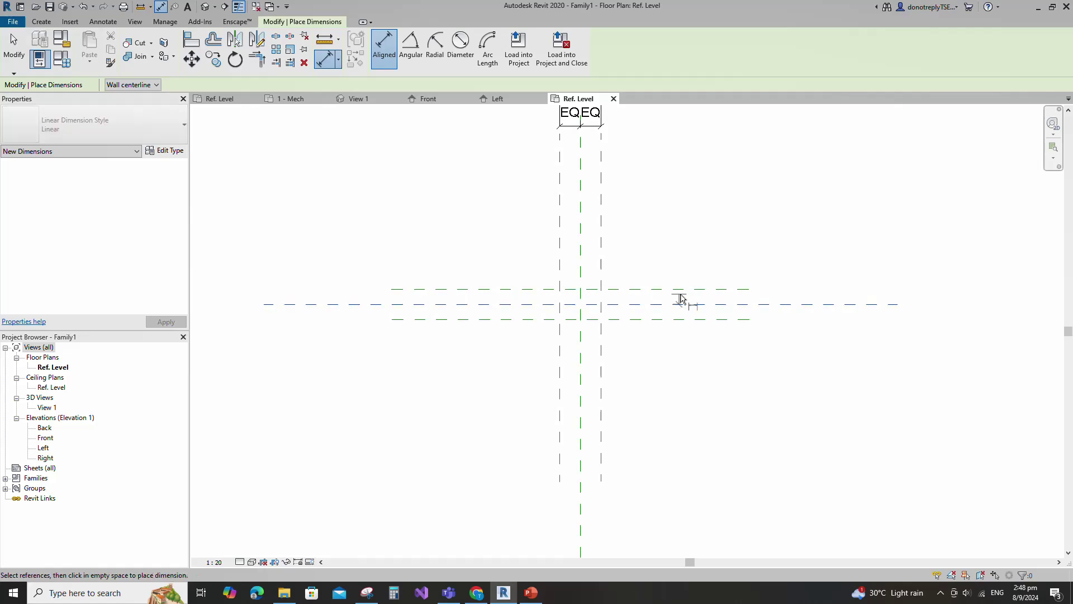
pyautogui.click(681, 304)
pyautogui.click(687, 320)
pyautogui.click(765, 365)
pyautogui.scroll(1, 764, 365)
pyautogui.click(711, 284)
pyautogui.click(710, 266)
pyautogui.click(725, 304)
pyautogui.click(821, 311)
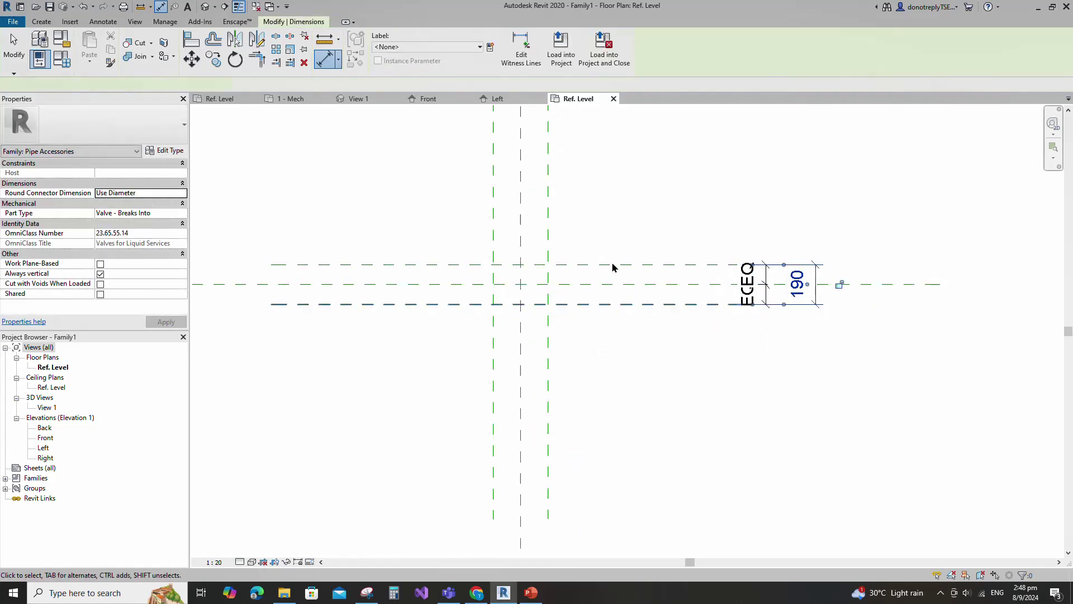
pyautogui.press('Escape')
# Label the overall dimension of the horizontal planes with a new type parameter named D.
pyautogui.click(490, 47)
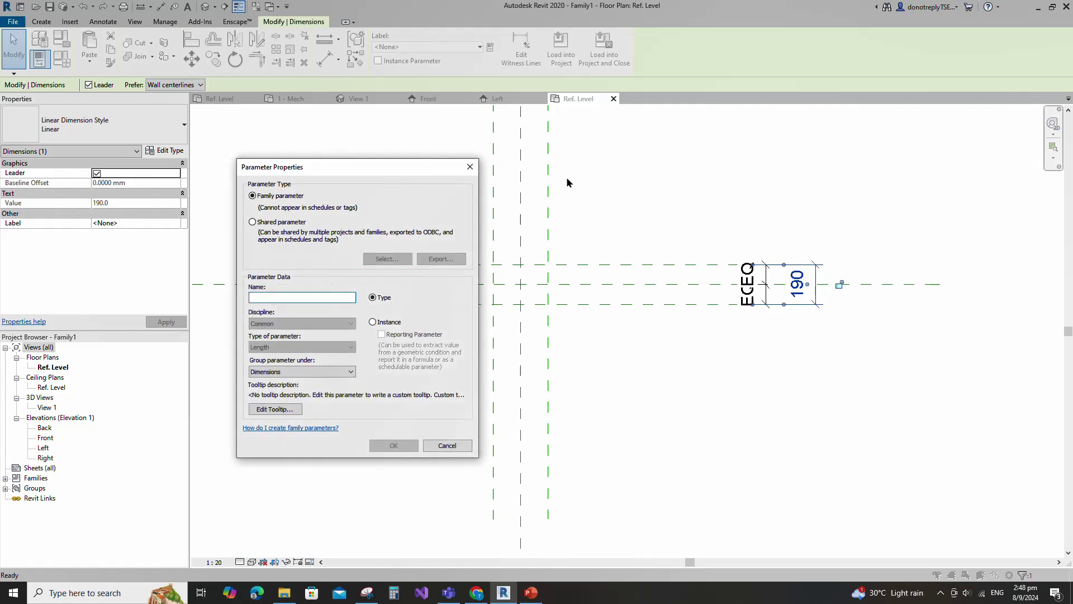
pyautogui.click(393, 446)
pyautogui.click(703, 382)
# Draw two more horizontal reference planes offset 80 mm to either side of the Center (Front/Back) plane.
pyautogui.scroll(-1, 703, 381)
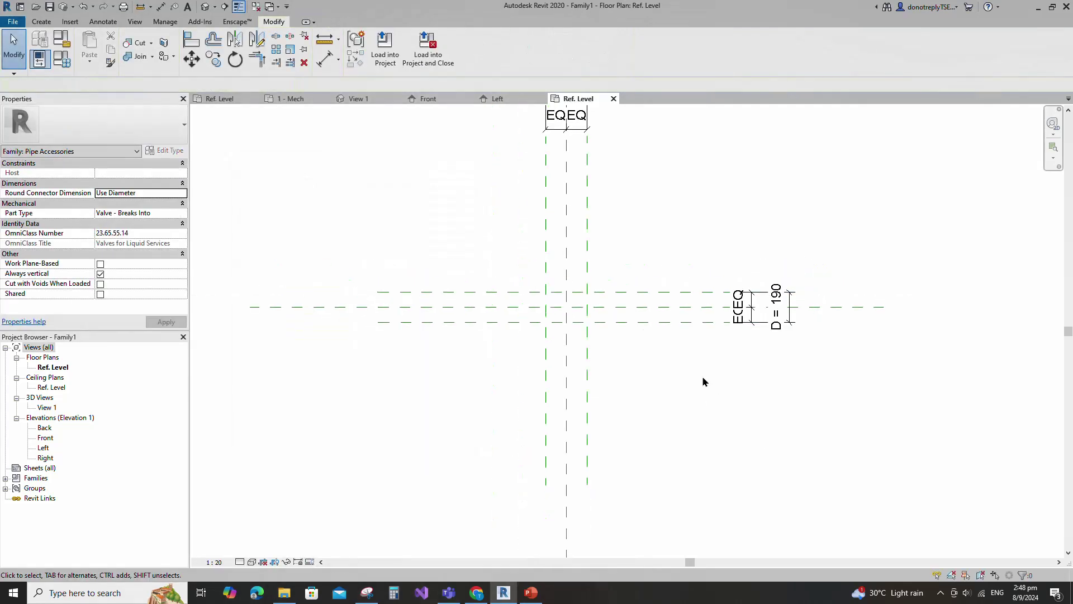
pyautogui.click(527, 306)
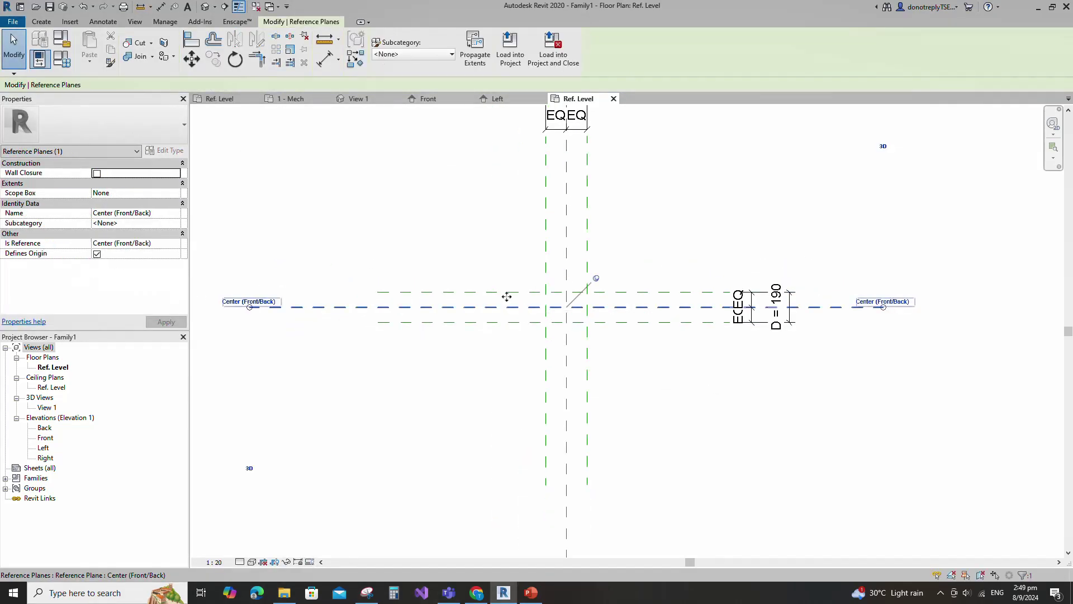
pyautogui.click(352, 64)
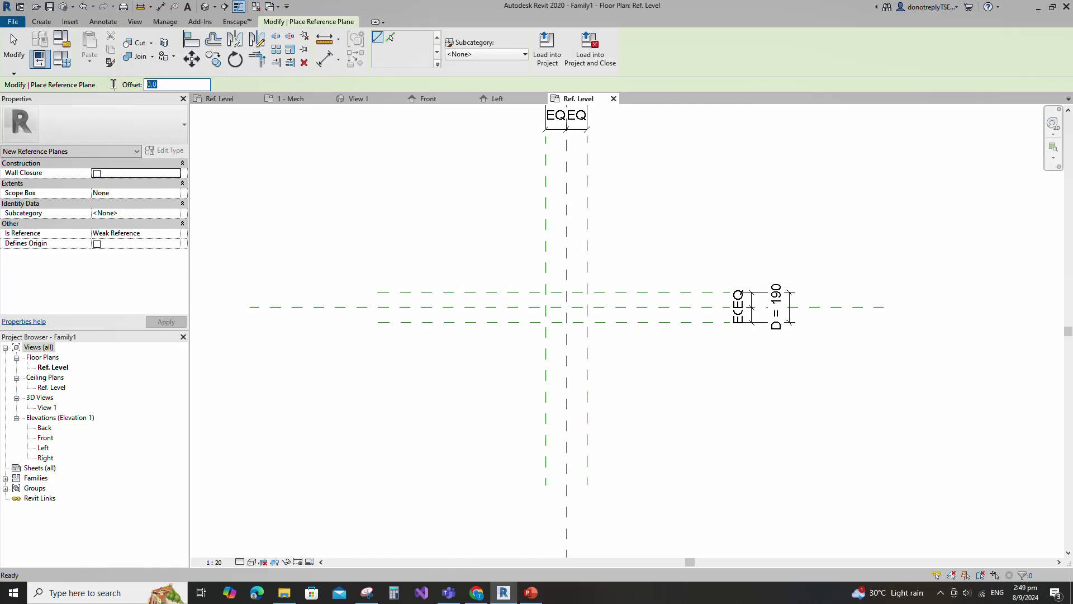
pyautogui.click(379, 307)
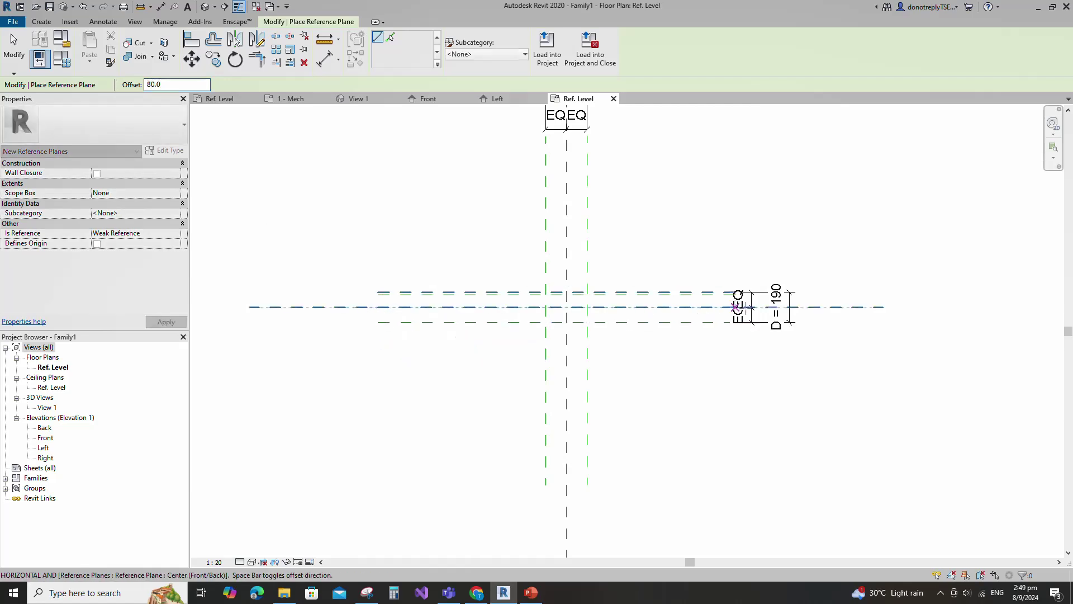
pyautogui.scroll(3, 741, 307)
pyautogui.click(738, 307)
pyautogui.click(738, 307)
pyautogui.scroll(-2, 574, 310)
pyautogui.click(265, 308)
# Dimension the 80 mm offset planes equally about the Center (Front/Back) plane and add their overall dimension.
pyautogui.click(324, 59)
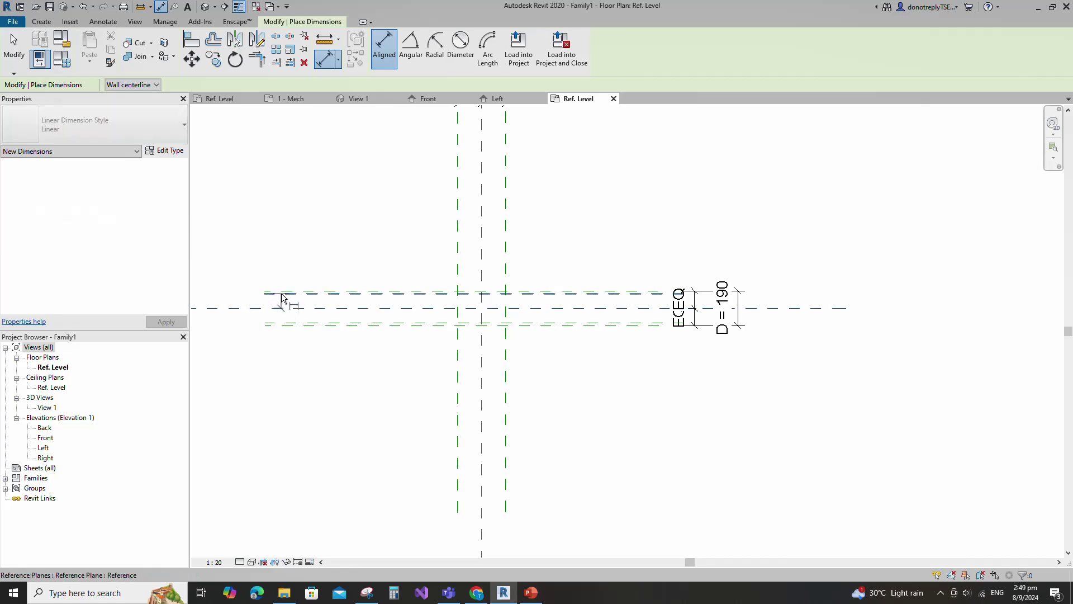
pyautogui.click(287, 308)
pyautogui.click(364, 323)
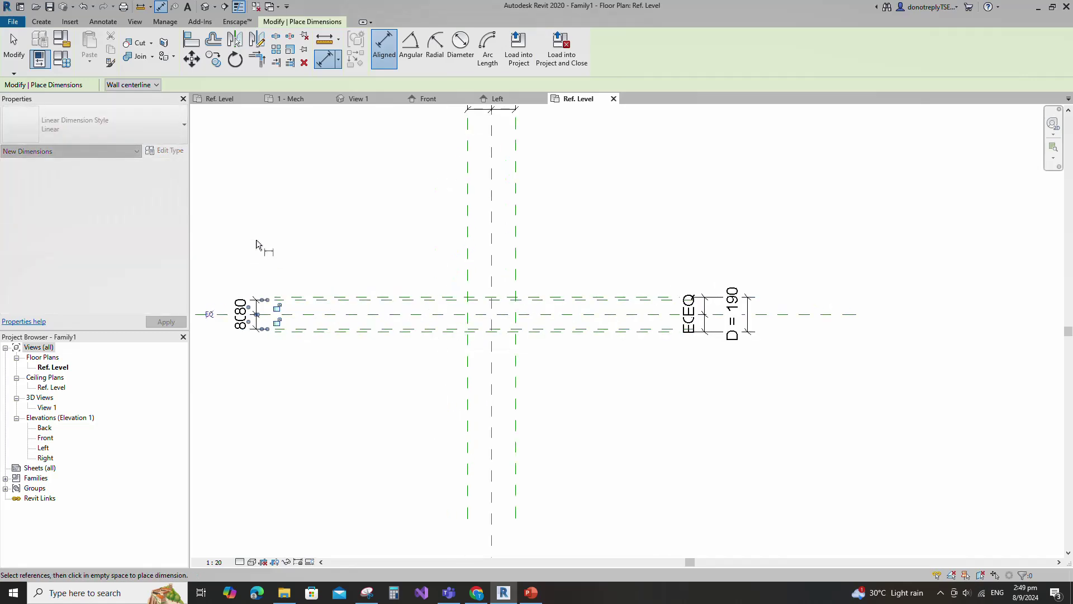
pyautogui.click(209, 314)
pyautogui.click(293, 298)
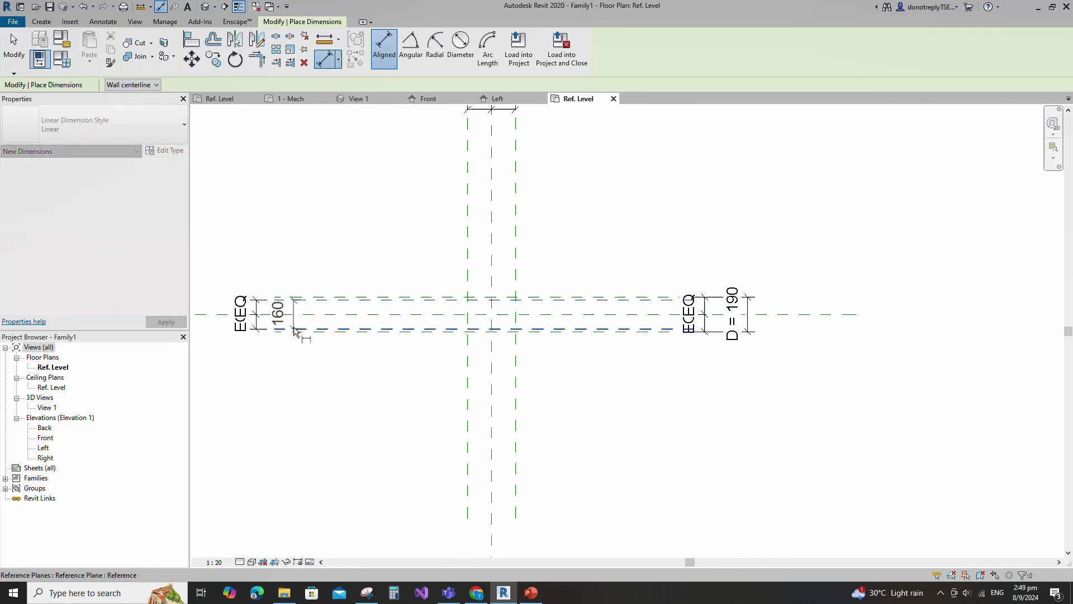
pyautogui.click(358, 330)
pyautogui.scroll(-3, 358, 331)
pyautogui.click(249, 284)
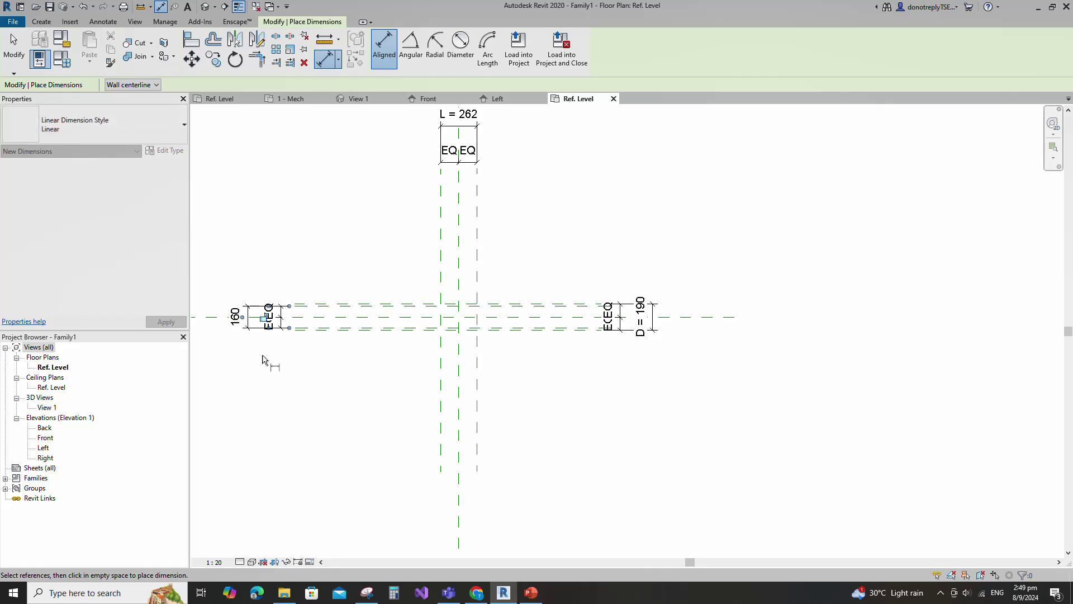
pyautogui.press('Escape')
# Label the overall dimension of the inner horizontal planes with a new type parameter named D1.
pyautogui.click(246, 328)
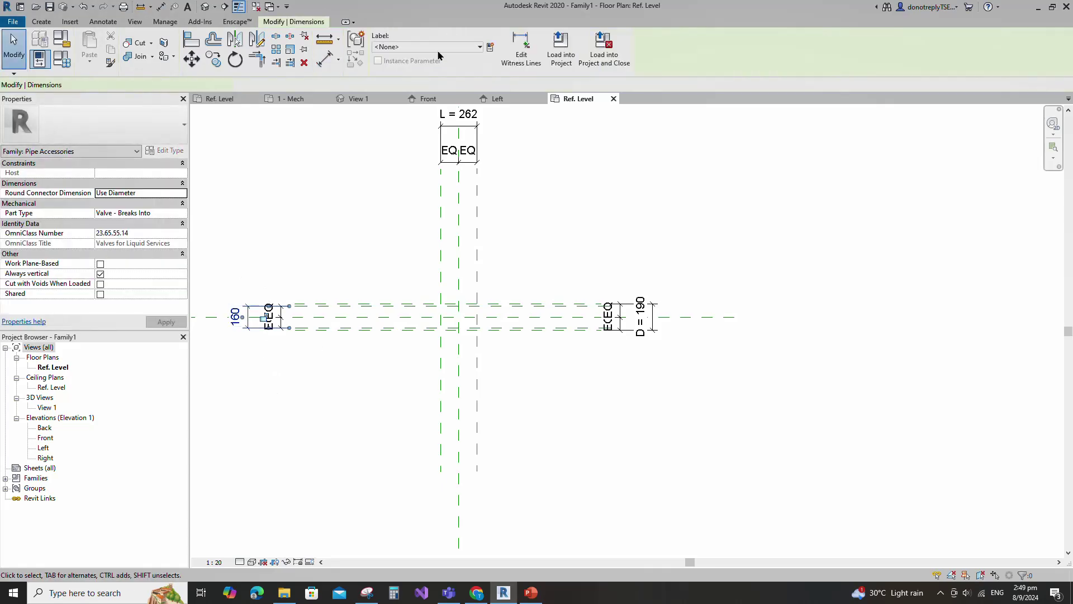
pyautogui.click(490, 46)
pyautogui.write('D1')
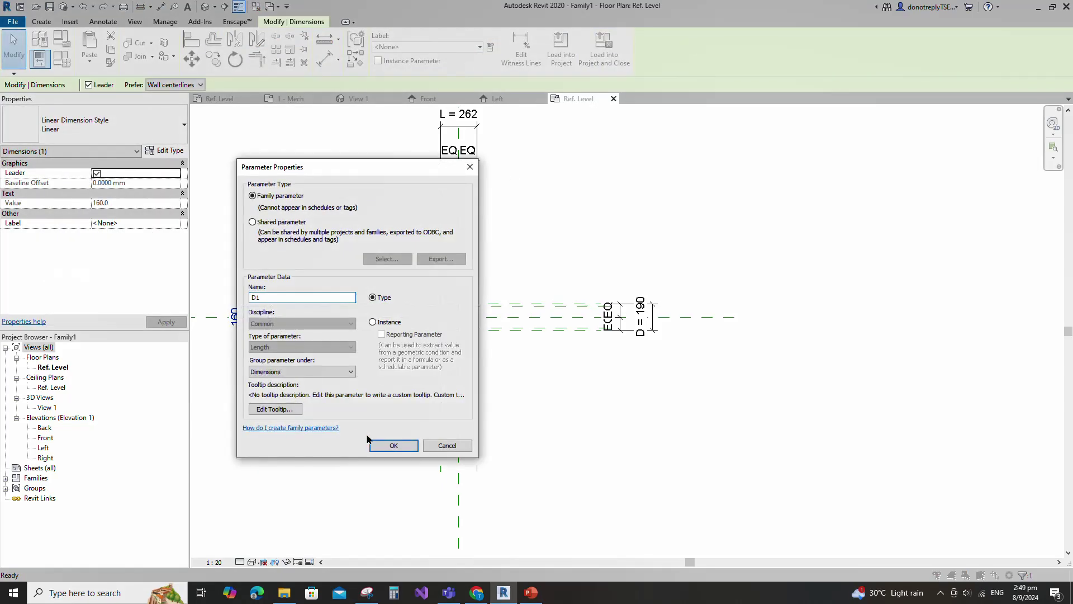
pyautogui.click(385, 445)
pyautogui.click(292, 411)
# Draw two horizontal reference planes offset 40 mm to either side of the Center (Front/Back) plane.
pyautogui.scroll(1, 292, 405)
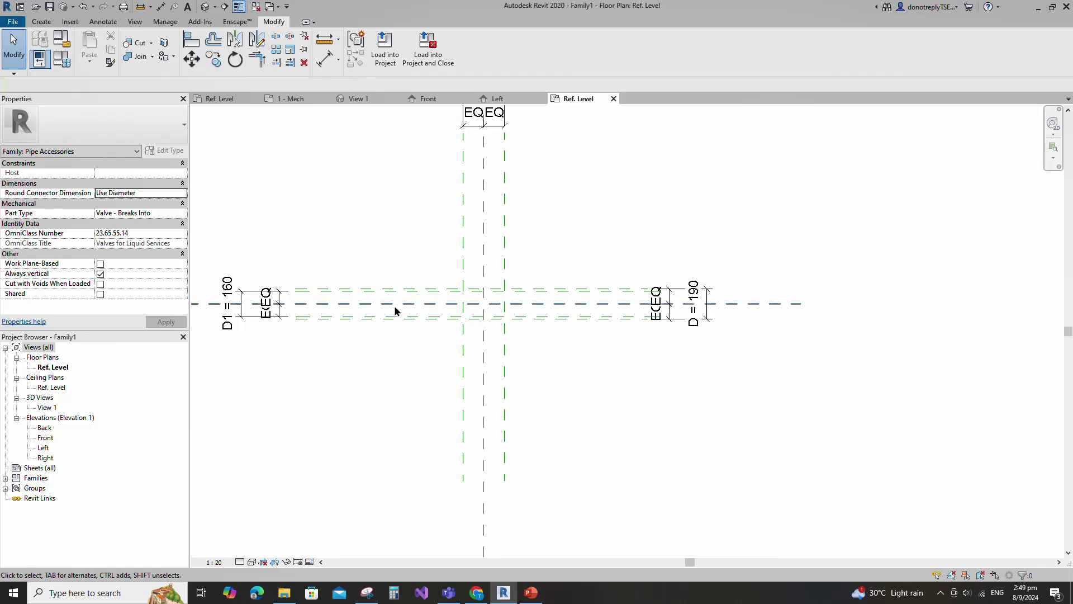
pyautogui.click(391, 304)
pyautogui.press('r')
pyautogui.press('p')
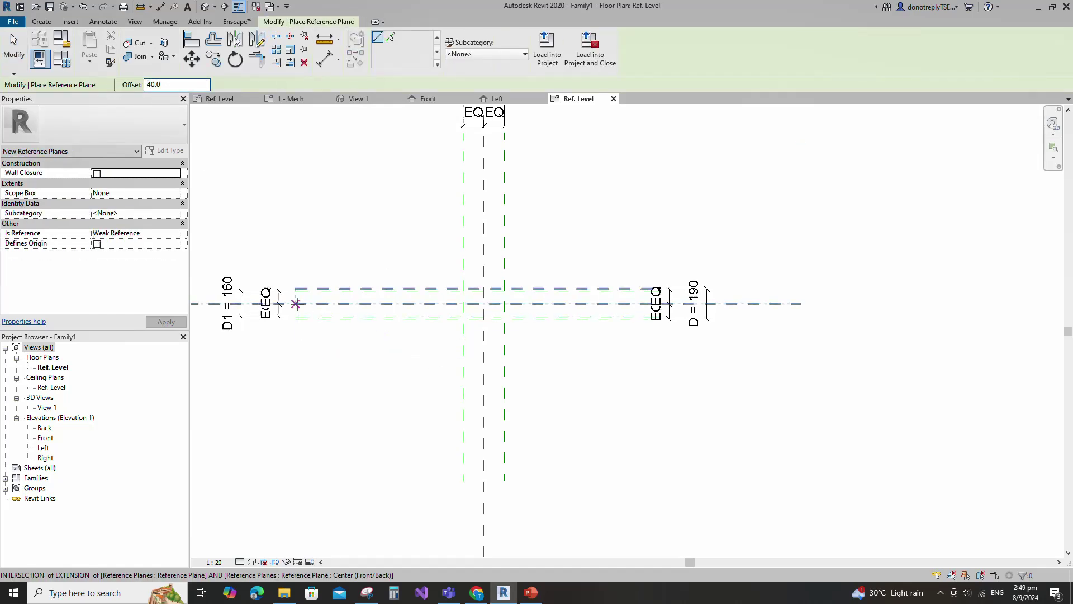
pyautogui.scroll(1, 634, 306)
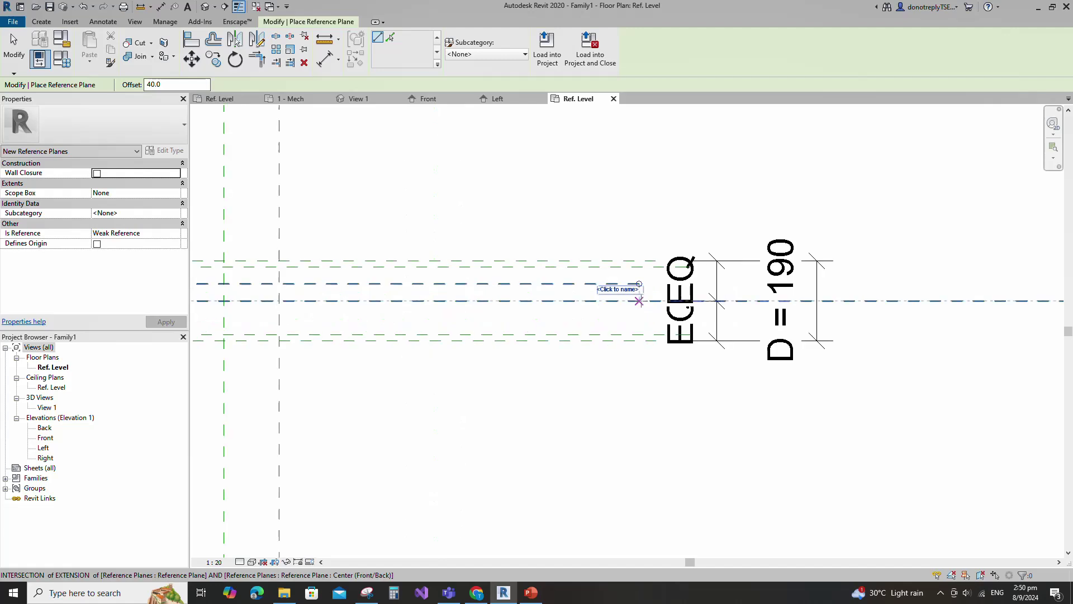
pyautogui.scroll(-3, 639, 295)
pyautogui.click(295, 300)
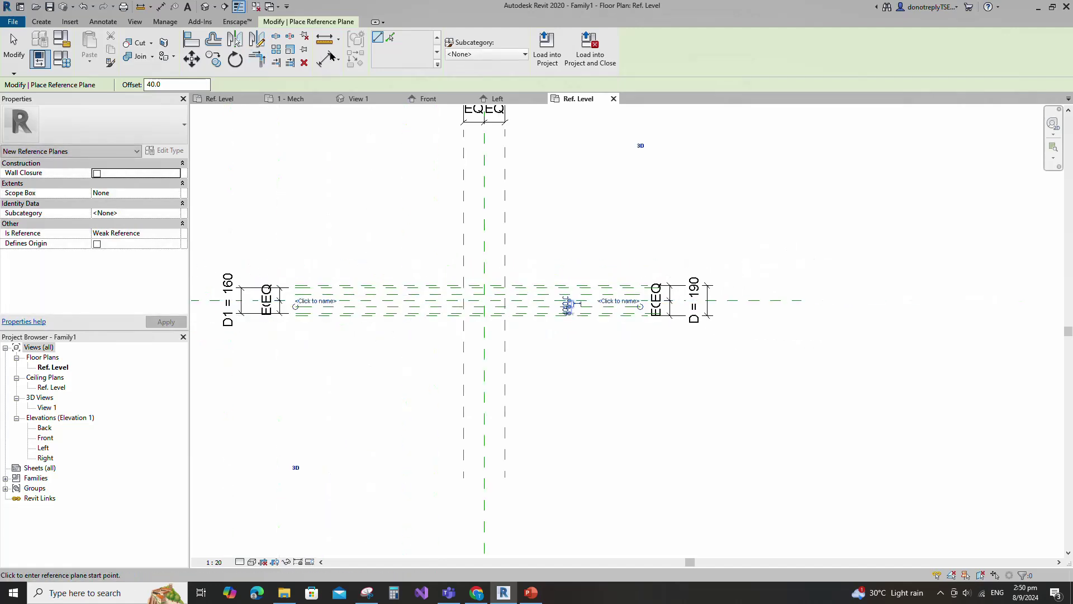
# Dimension the 40 mm offset planes equally about the Center (Front/Back) plane and add their overall dimension.
pyautogui.press('d')
pyautogui.press('i')
pyautogui.click(359, 294)
pyautogui.click(355, 300)
pyautogui.scroll(2, 361, 300)
pyautogui.click(356, 312)
pyautogui.click(343, 225)
pyautogui.click(271, 301)
pyautogui.click(284, 289)
pyautogui.click(284, 290)
pyautogui.click(286, 311)
pyautogui.click(292, 229)
pyautogui.press('Escape')
# Label the overall dimension of the innermost horizontal planes with a new type parameter named ND.
pyautogui.click(299, 307)
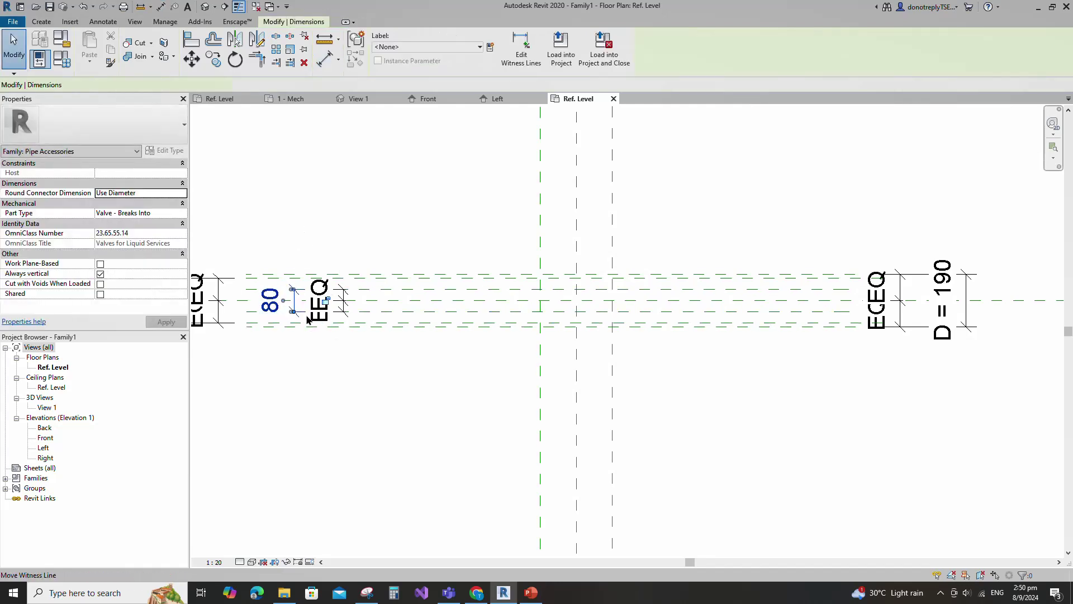
pyautogui.click(490, 48)
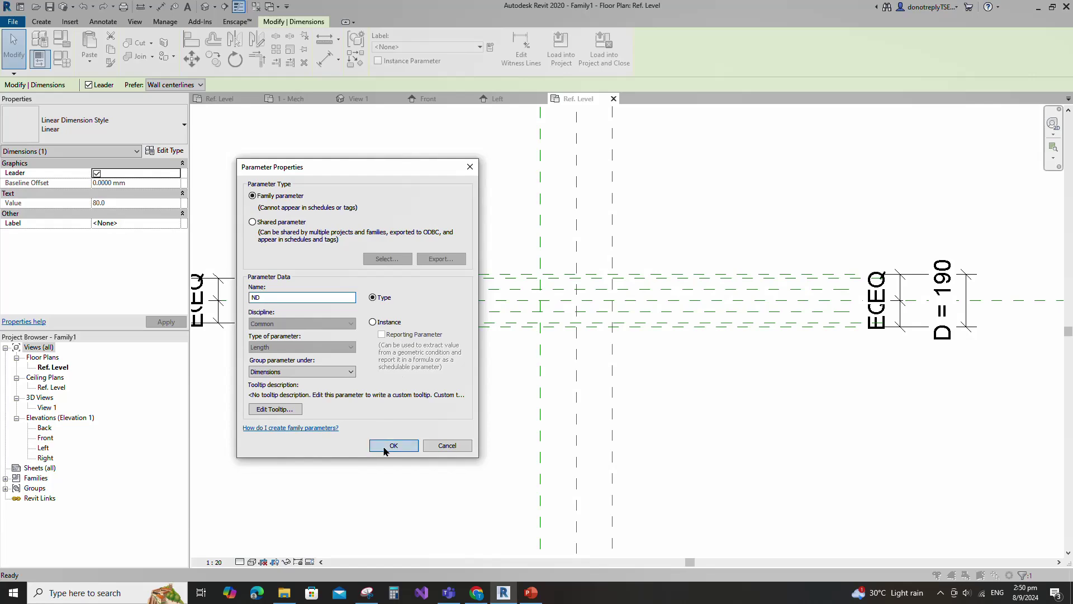
pyautogui.click(384, 450)
pyautogui.press('Escape')
pyautogui.scroll(-2, 410, 232)
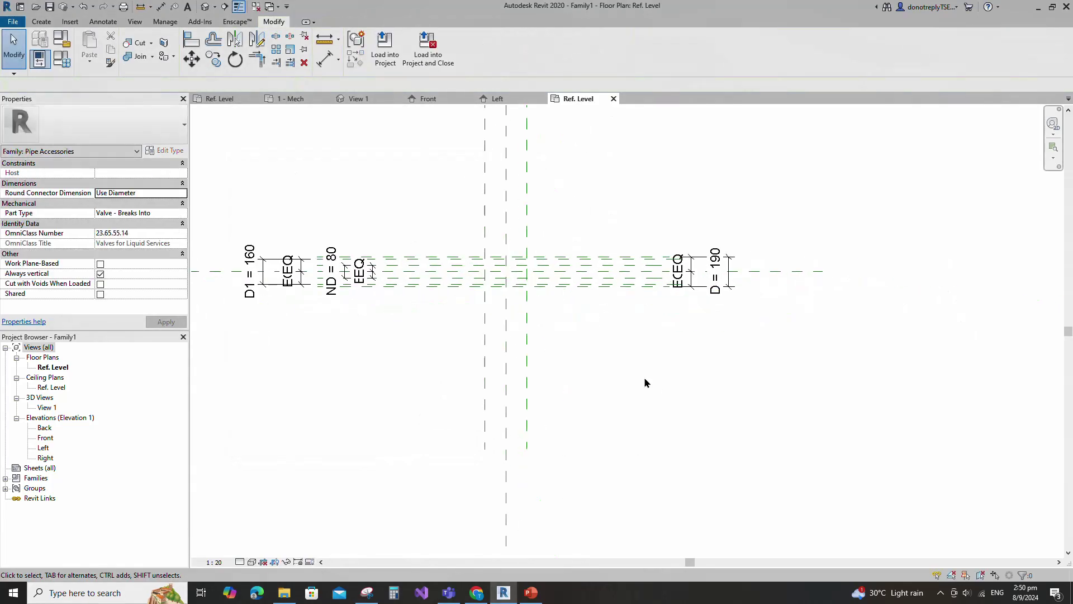
# Create vertical reference planes offset 19 mm inward from each of the two outer vertical planes.
pyautogui.click(485, 337)
pyautogui.press('r')
pyautogui.press('p')
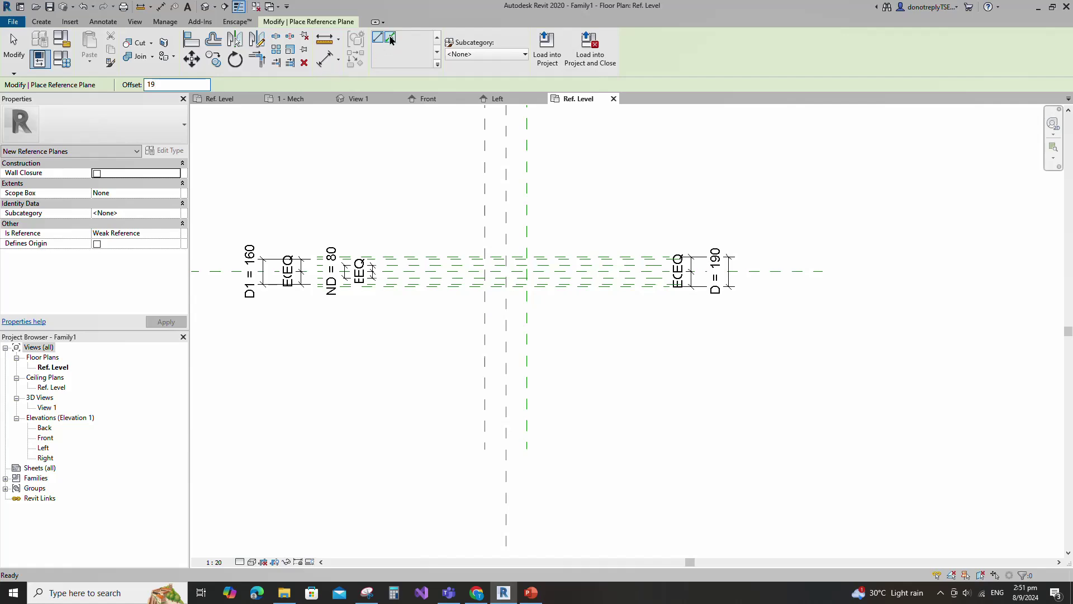
pyautogui.click(388, 40)
pyautogui.scroll(2, 513, 242)
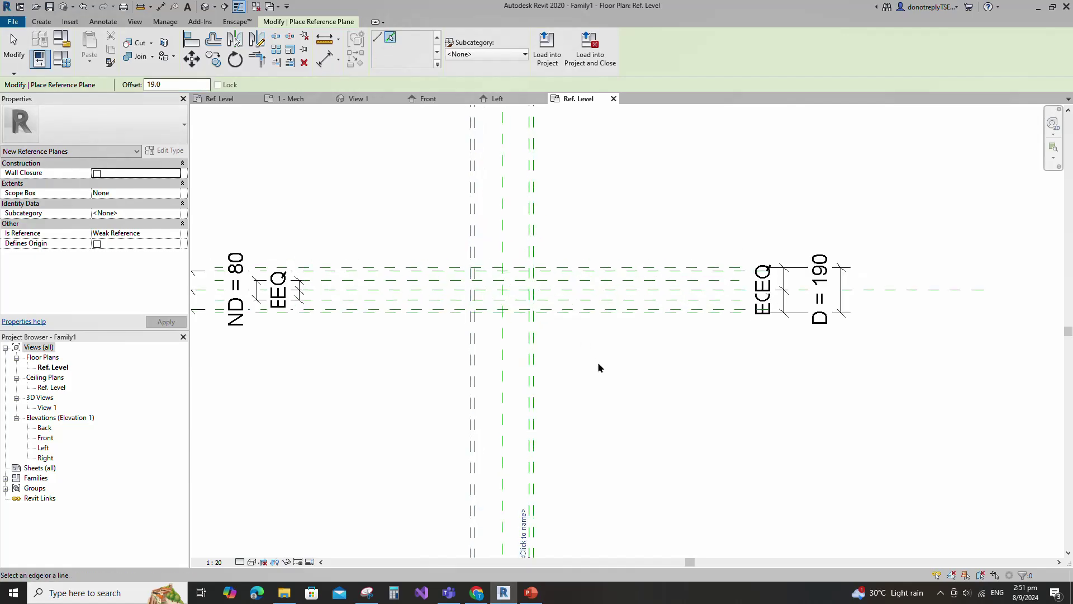
# Dimension the 19 mm gap between the outer and inner vertical planes on both sides.
pyautogui.scroll(-3, 596, 361)
pyautogui.press('d')
pyautogui.press('i')
pyautogui.scroll(1, 522, 259)
pyautogui.scroll(1, 547, 209)
pyautogui.click(541, 207)
pyautogui.click(552, 206)
pyautogui.click(589, 209)
pyautogui.click(593, 208)
pyautogui.click(609, 206)
pyautogui.press('Escape')
pyautogui.press('Escape')
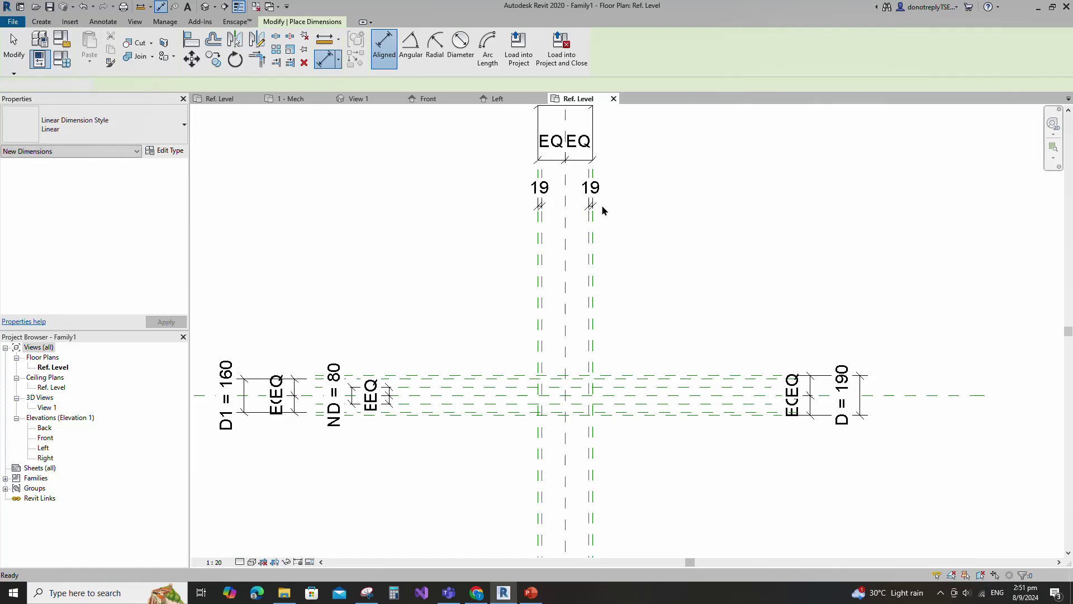
# Label both 19 mm dimensions with a new type parameter named b.
pyautogui.click(590, 206)
pyautogui.click(541, 206)
pyautogui.keyDown('ctrl'); pyautogui.click(590, 206); pyautogui.keyUp('ctrl')
pyautogui.click(490, 47)
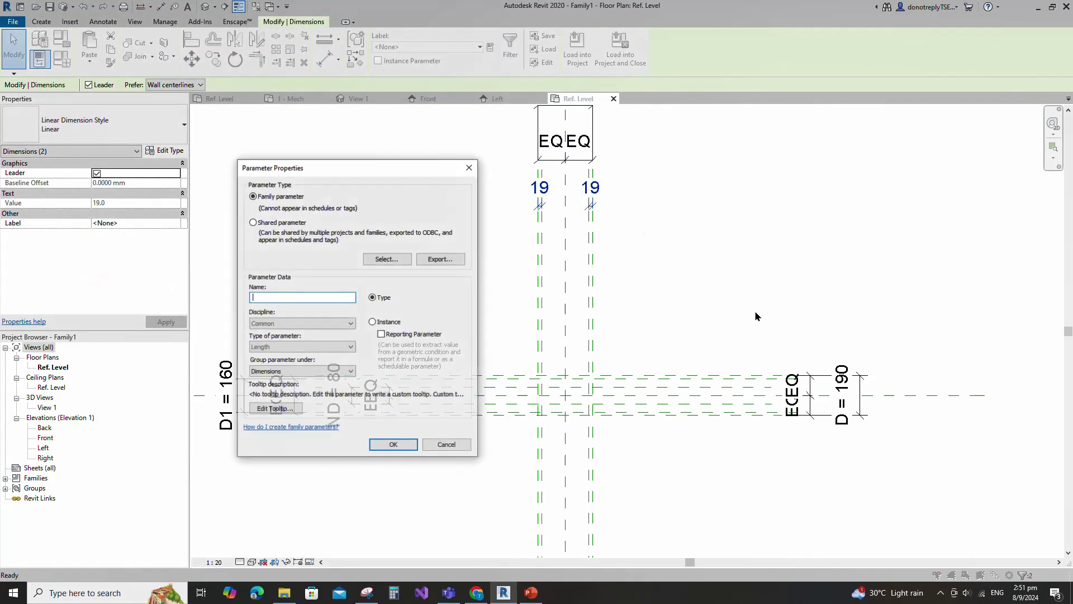
pyautogui.write('b')
pyautogui.click(393, 445)
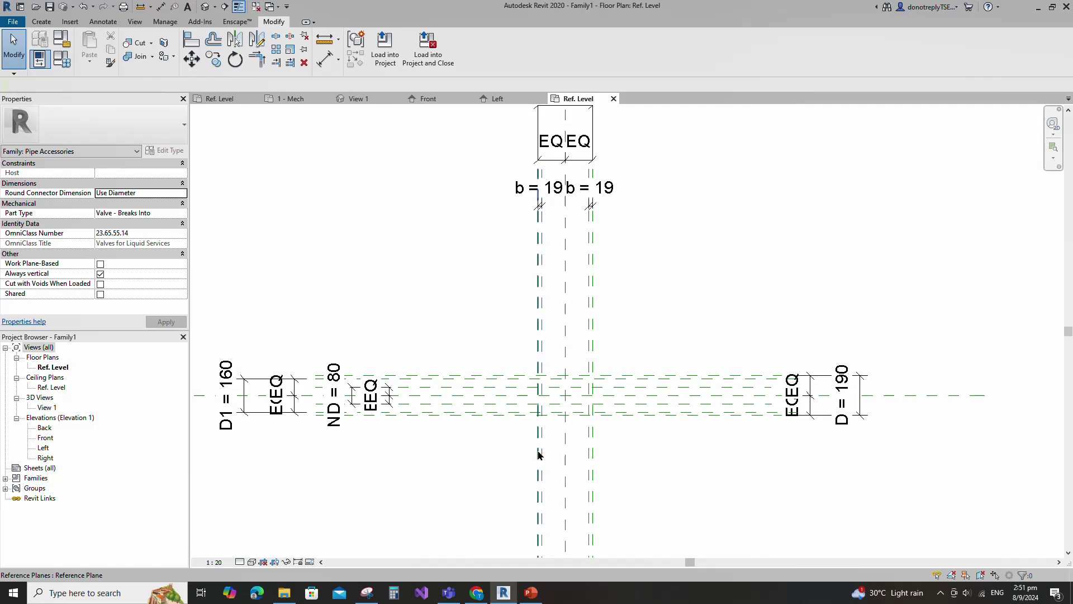
# Create vertical reference planes offset 3 mm inward from each of the two outermost vertical planes.
pyautogui.press('r')
pyautogui.press('p')
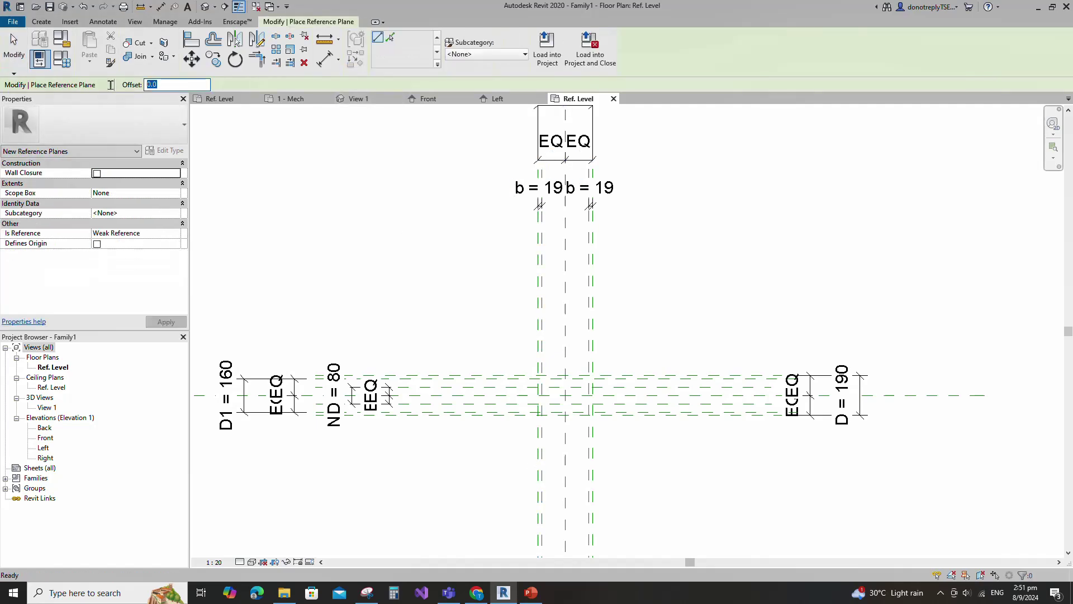
pyautogui.click(390, 38)
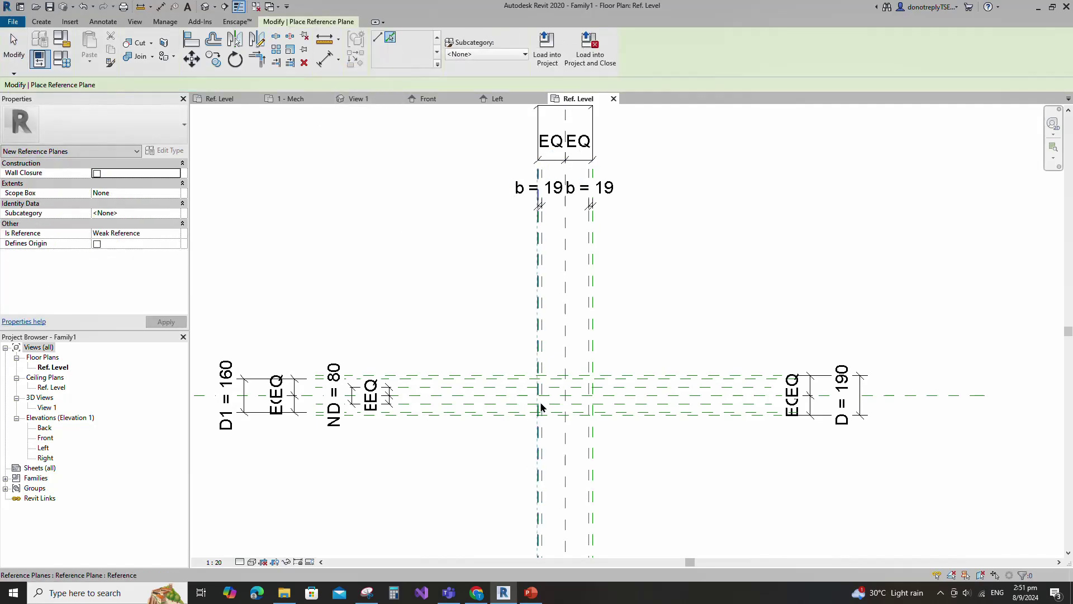
pyautogui.scroll(5, 545, 397)
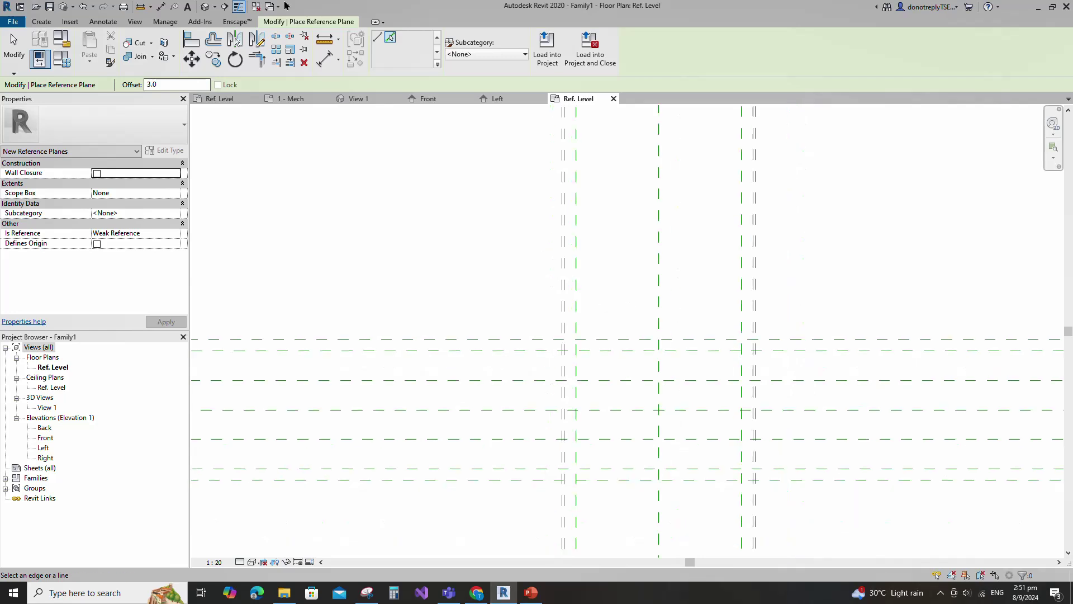
# Dimension the 3 mm gap beside the outermost vertical plane on both sides.
pyautogui.press('d')
pyautogui.press('i')
pyautogui.scroll(-4, 515, 291)
pyautogui.scroll(5, 514, 447)
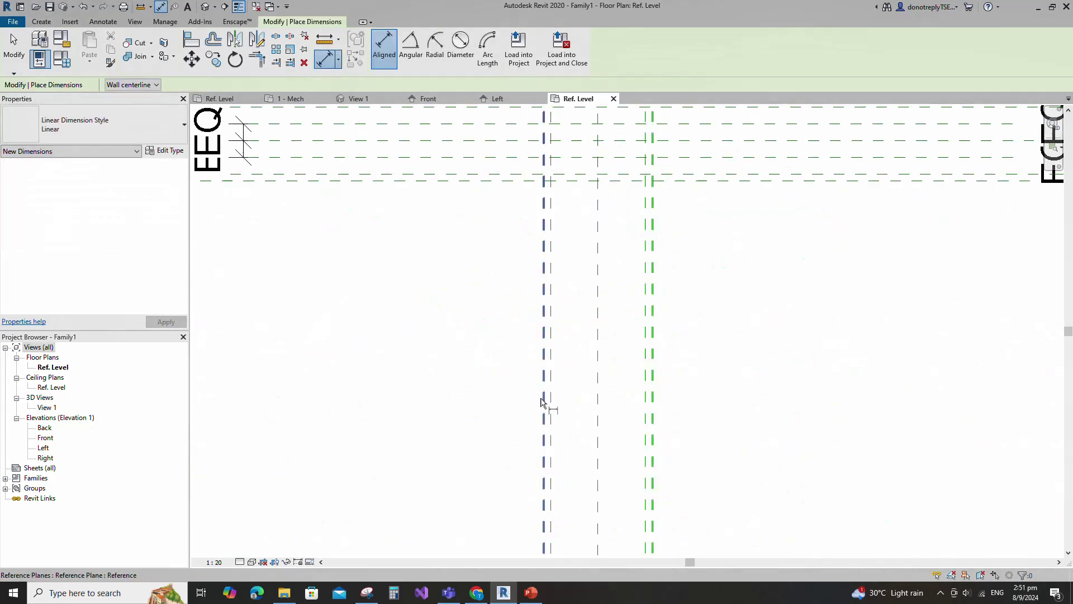
pyautogui.click(538, 380)
pyautogui.scroll(-4, 525, 374)
pyautogui.click(488, 332)
pyautogui.click(722, 363)
pyautogui.click(725, 361)
pyautogui.click(762, 332)
pyautogui.scroll(-1, 796, 383)
pyautogui.scroll(-3, 706, 391)
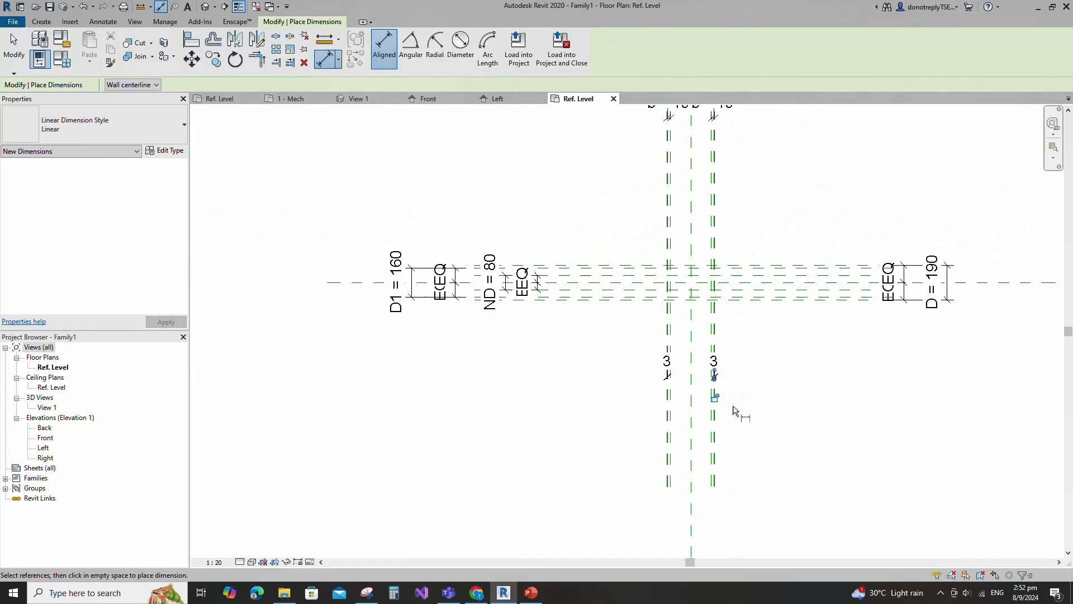
pyautogui.press('Escape')
pyautogui.press('Escape')
# Label both 3 mm dimensions with a new type parameter named E.
pyautogui.click(714, 374)
pyautogui.keyDown('ctrl'); pyautogui.click(667, 373); pyautogui.keyUp('ctrl')
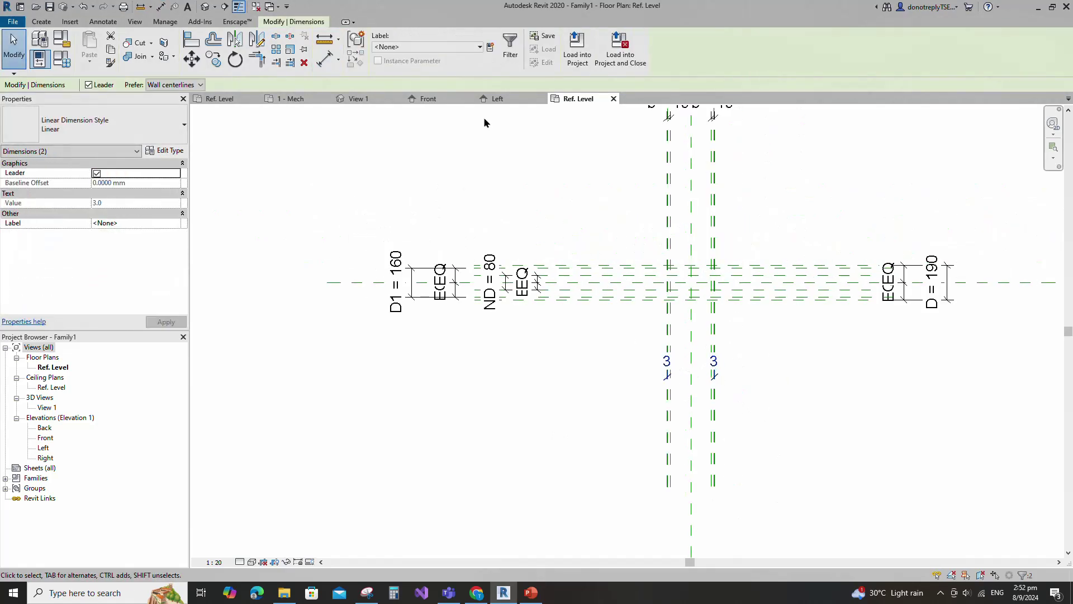
pyautogui.click(490, 48)
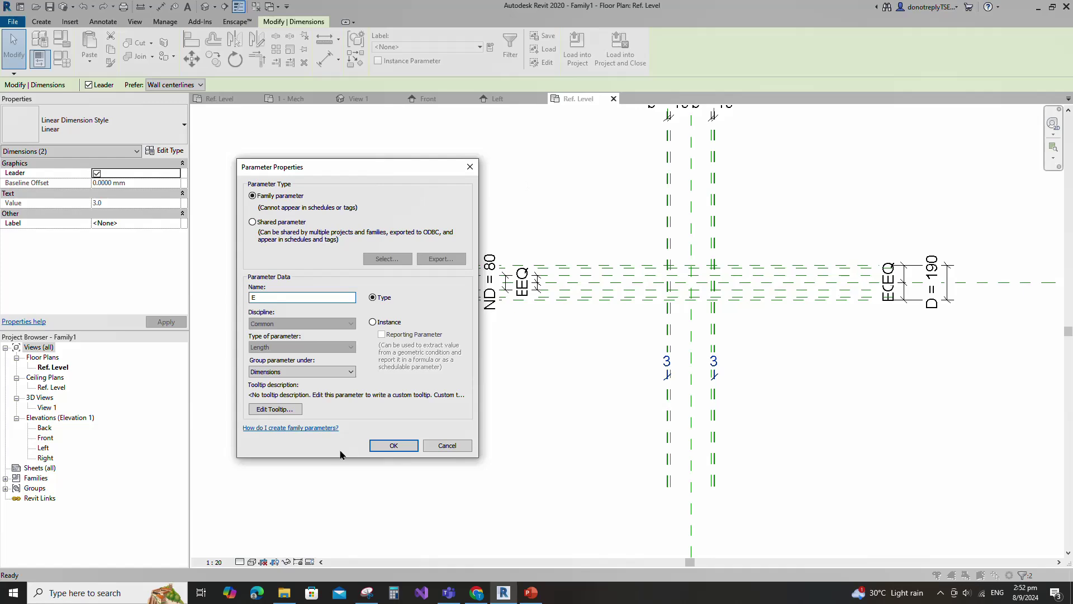
pyautogui.click(394, 445)
pyautogui.click(525, 450)
# Create horizontal reference planes offset 10 mm outward from each of the two ND planes.
pyautogui.scroll(3, 461, 359)
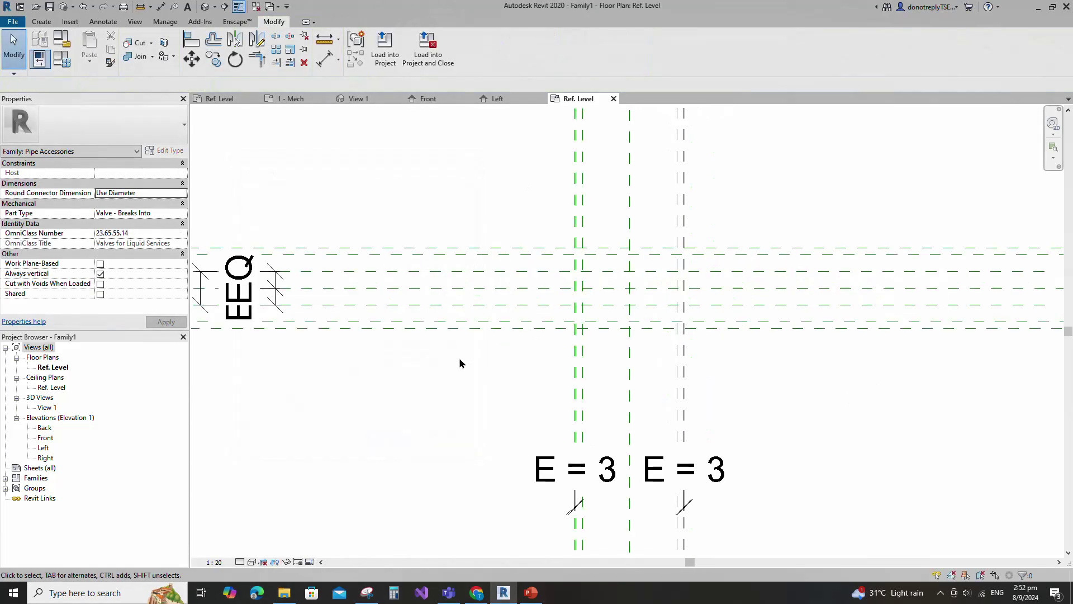
pyautogui.scroll(-1, 459, 363)
pyautogui.click(460, 309)
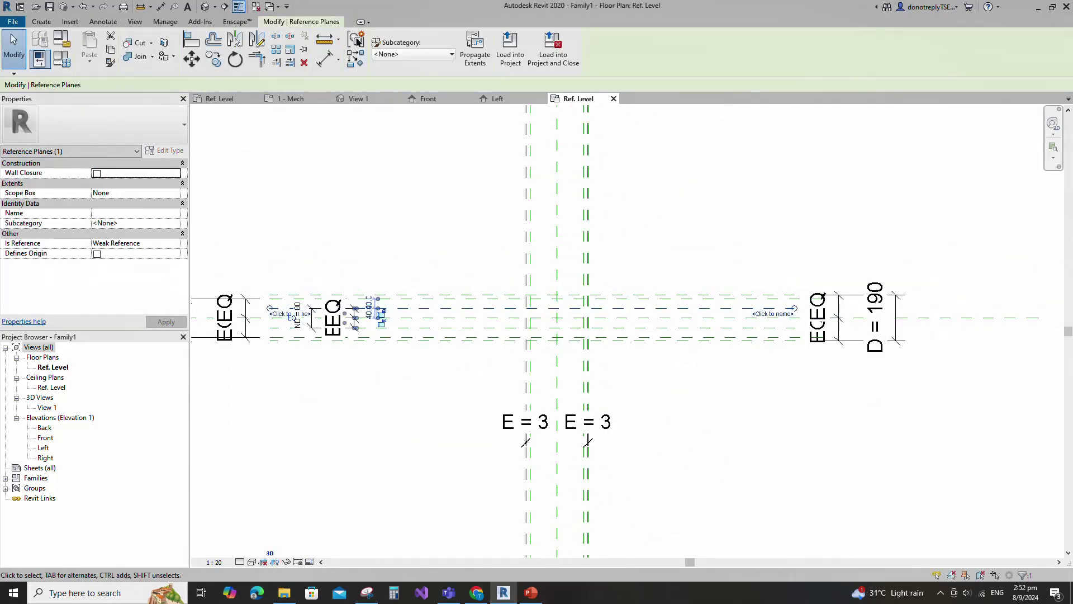
pyautogui.click(358, 58)
pyautogui.click(390, 36)
pyautogui.scroll(1, 475, 331)
pyautogui.click(475, 329)
# Dimension the 10 mm gap between each ND plane and its outer offset plane.
pyautogui.click(326, 58)
pyautogui.click(835, 297)
pyautogui.click(838, 300)
pyautogui.click(852, 242)
pyautogui.click(890, 300)
pyautogui.click(855, 328)
pyautogui.click(858, 325)
pyautogui.click(856, 256)
pyautogui.click(890, 327)
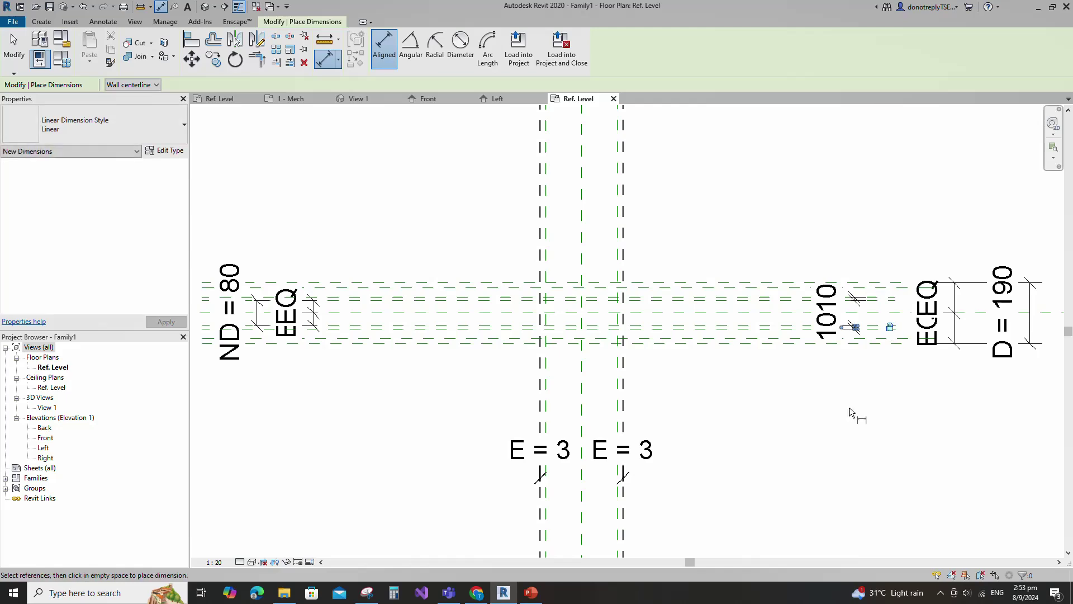
pyautogui.press('Escape')
# Start a Revolve and sketch the left flange's stepped boundary along the D1, E, D and b reference planes.
pyautogui.scroll(2, 543, 333)
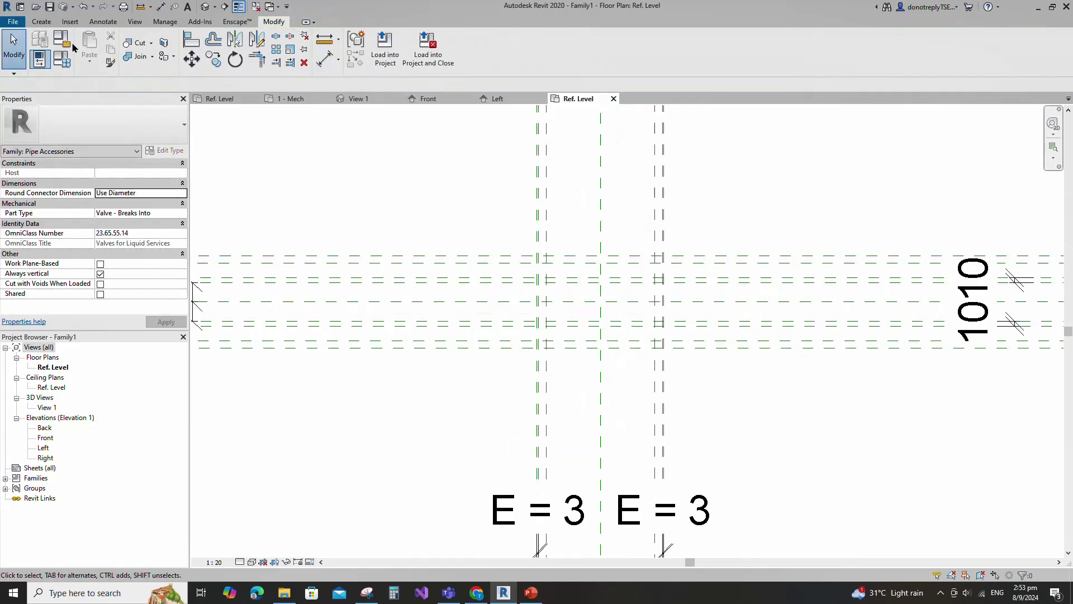
pyautogui.click(42, 21)
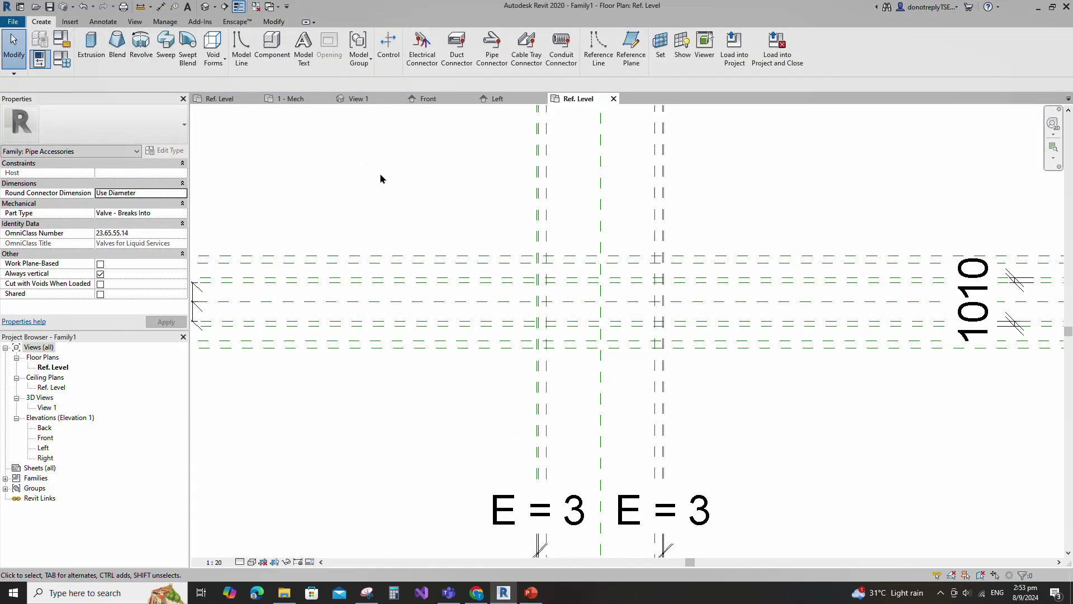
pyautogui.click(142, 40)
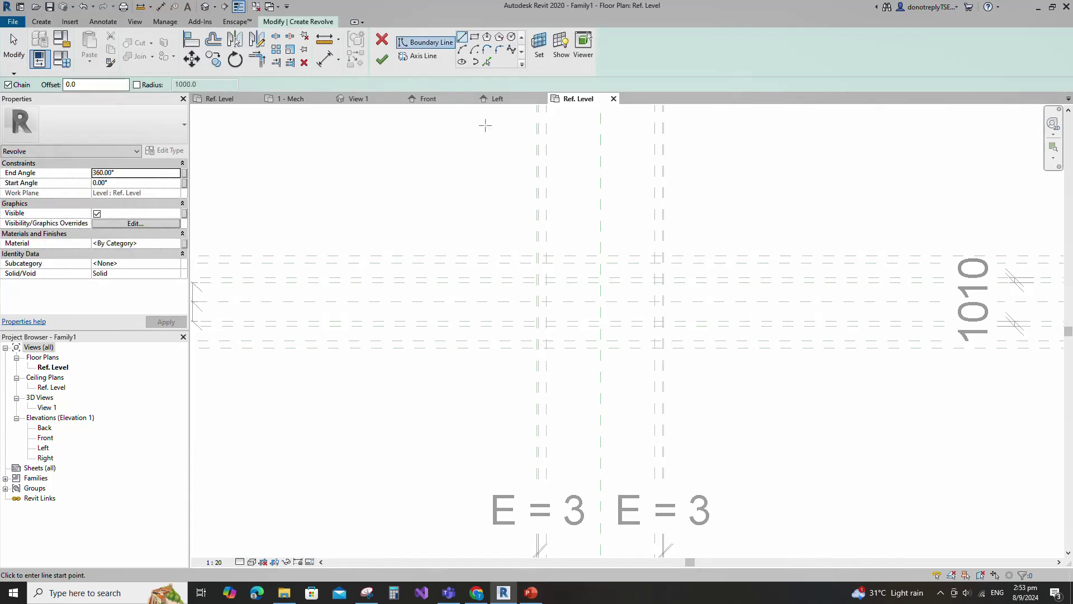
pyautogui.scroll(3, 549, 312)
pyautogui.click(521, 287)
pyautogui.click(522, 199)
pyautogui.scroll(3, 524, 198)
pyautogui.click(525, 199)
pyautogui.click(525, 166)
pyautogui.click(562, 166)
pyautogui.click(563, 270)
# Draw the pipe's outer wall line and the line along the Center (Front/Back) plane across to the right b plane.
pyautogui.scroll(-2, 563, 268)
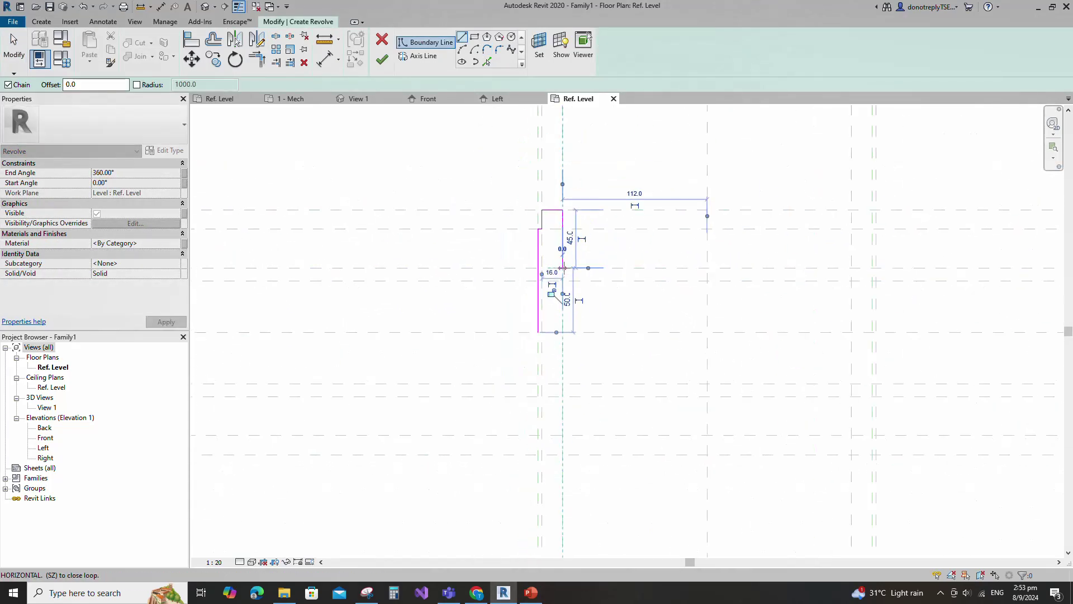
pyautogui.click(851, 268)
pyautogui.press('Escape')
pyautogui.click(538, 332)
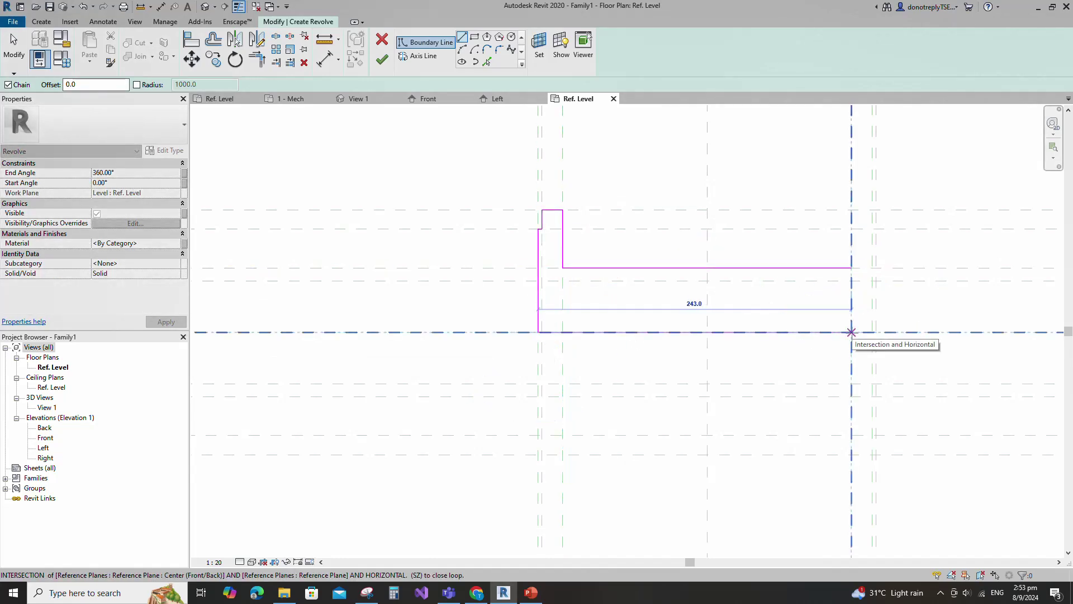
pyautogui.click(851, 332)
pyautogui.press('Escape')
pyautogui.press('Escape')
# Mirror the left flange lines about the Center (Left/Right) plane and trim the centre line to close the profile.
pyautogui.moveTo(503, 154); pyautogui.dragTo(609, 385)
pyautogui.click(707, 182)
pyautogui.press('Escape')
pyautogui.click(256, 59)
pyautogui.scroll(-3, 703, 304)
pyautogui.press('Escape')
# Align the revolve boundary lines to their matching reference planes and lock them.
pyautogui.press('a')
pyautogui.press('l')
pyautogui.scroll(1, 601, 241)
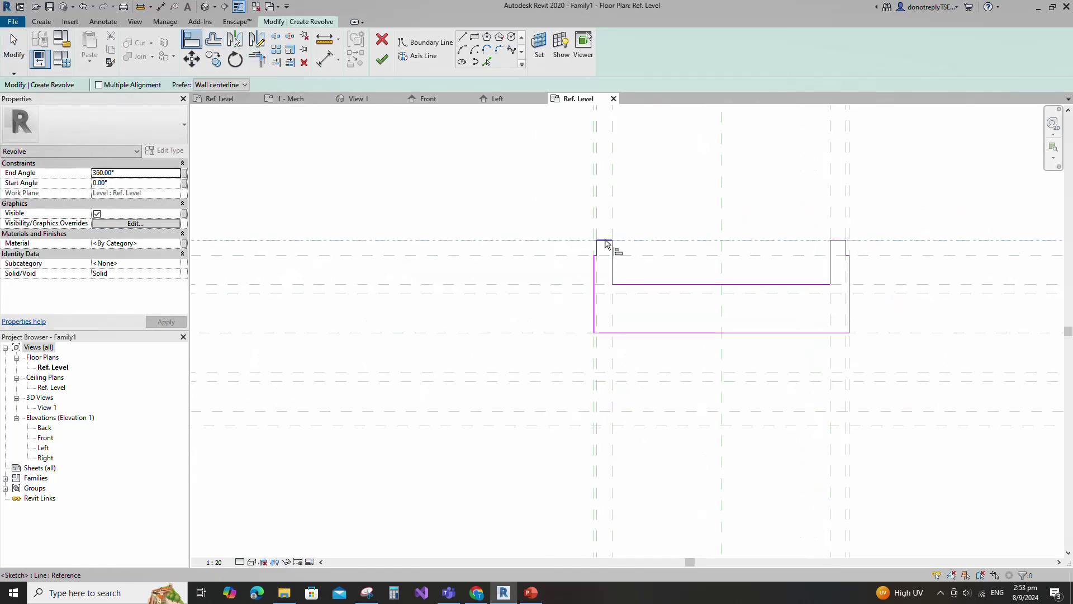
pyautogui.click(591, 215)
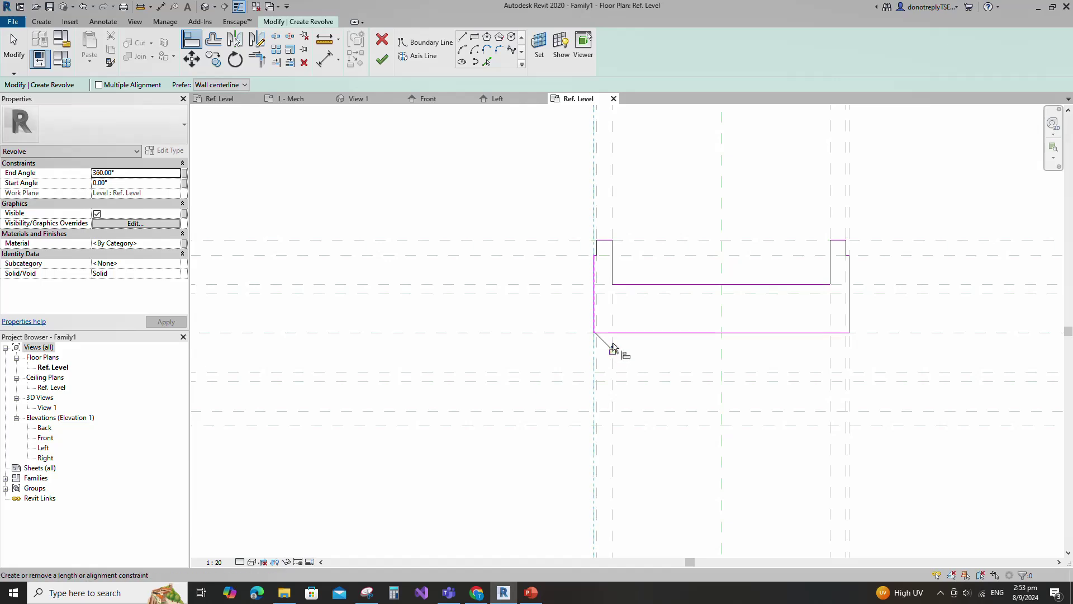
pyautogui.click(594, 316)
pyautogui.click(830, 250)
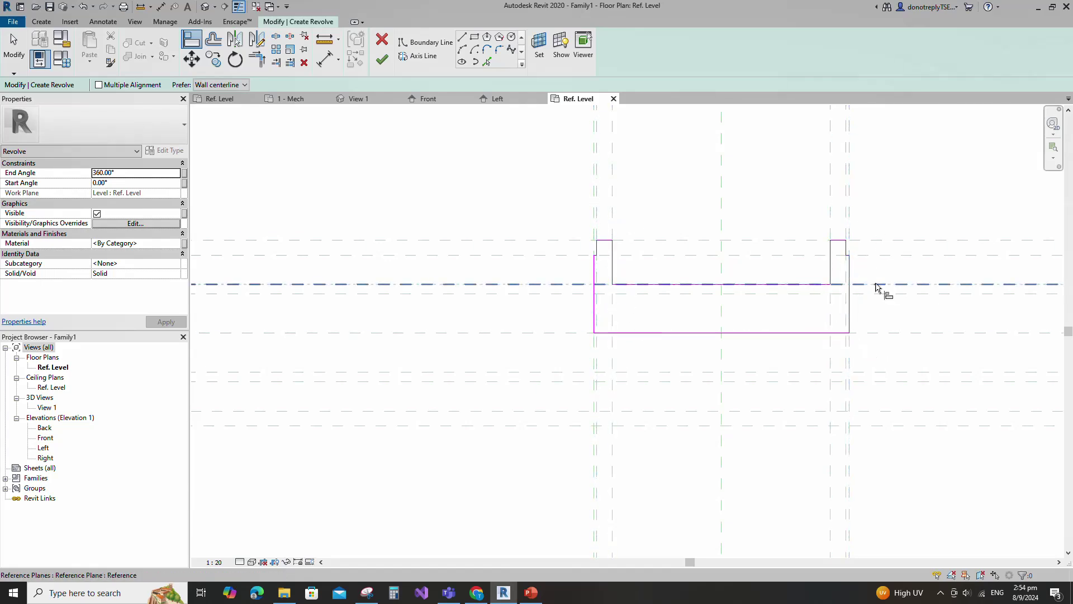
pyautogui.scroll(-3, 606, 354)
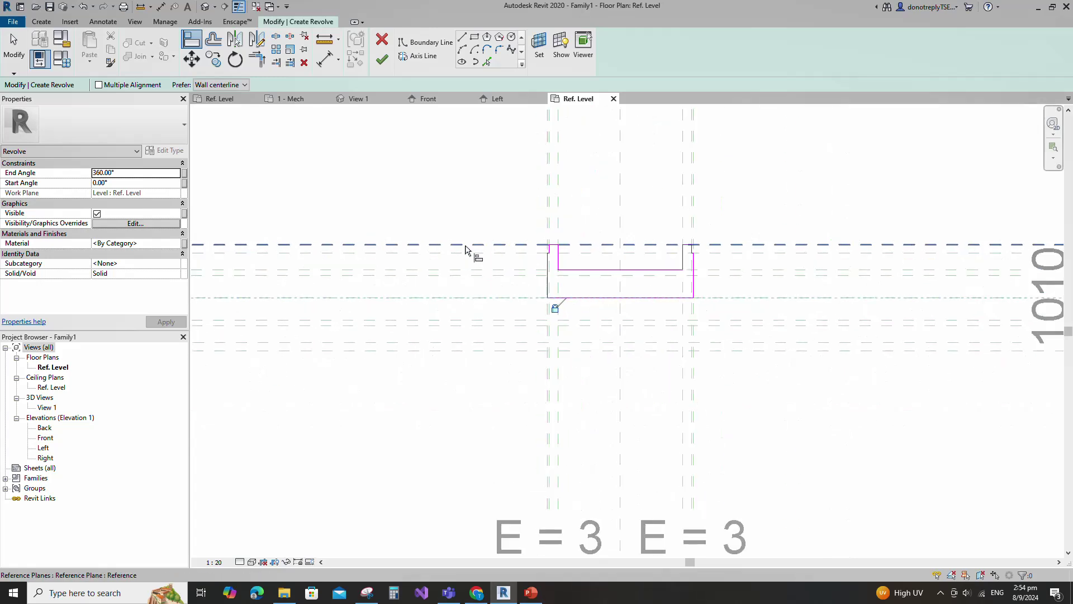
pyautogui.press('Escape')
pyautogui.press('Escape')
# Set the revolve axis along the Center (Front/Back) plane and finish the revolve.
pyautogui.click(423, 57)
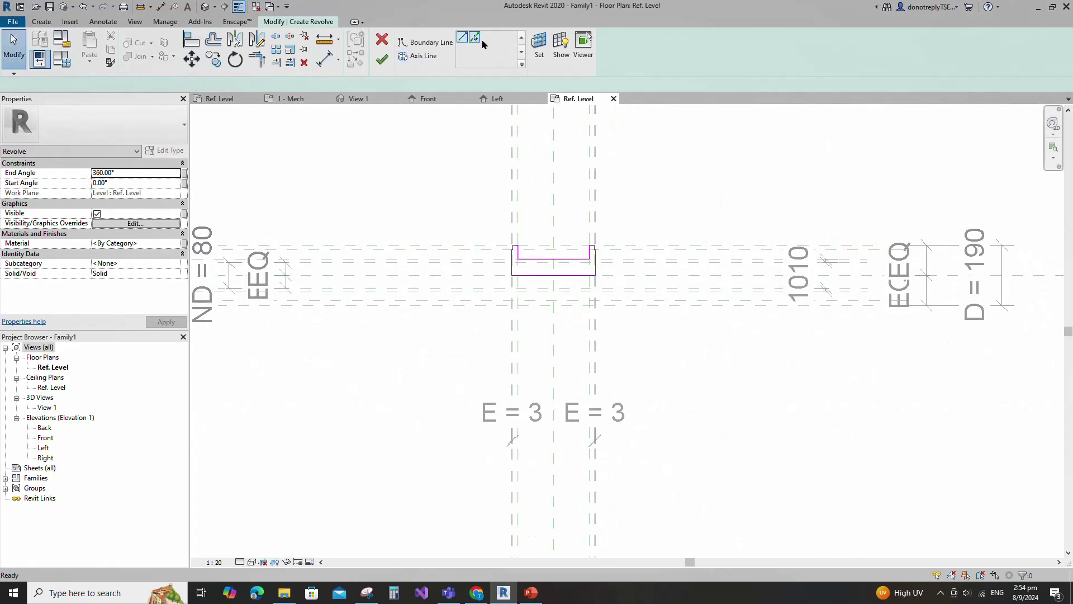
pyautogui.click(638, 278)
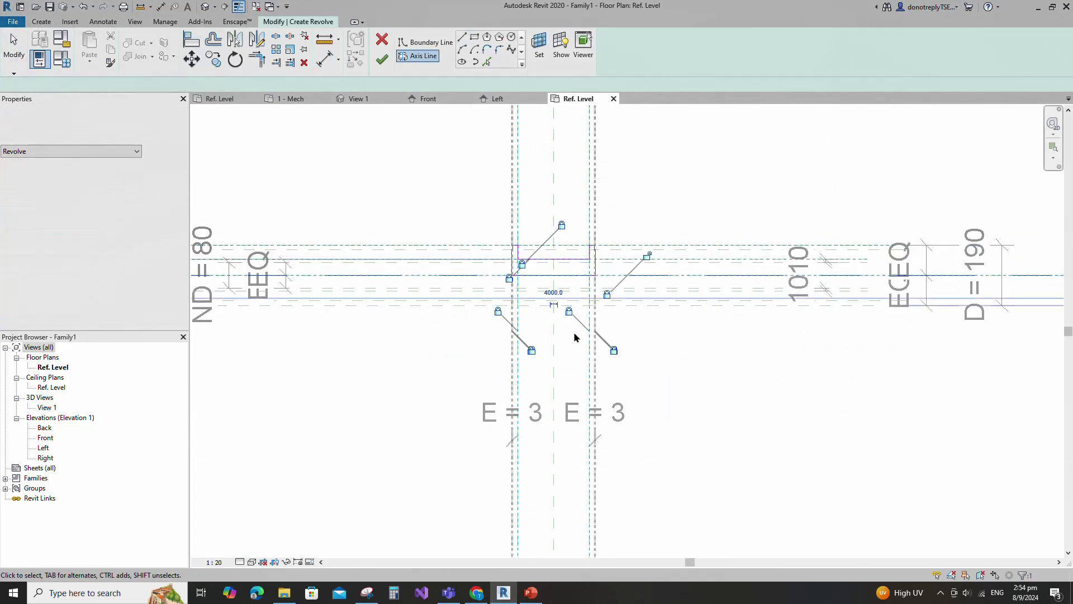
pyautogui.press('Escape')
# Set the view's detail level to Fine and its visual style to Shaded.
pyautogui.click(241, 561)
pyautogui.click(250, 550)
pyautogui.click(252, 562)
pyautogui.click(270, 516)
pyautogui.scroll(4, 457, 210)
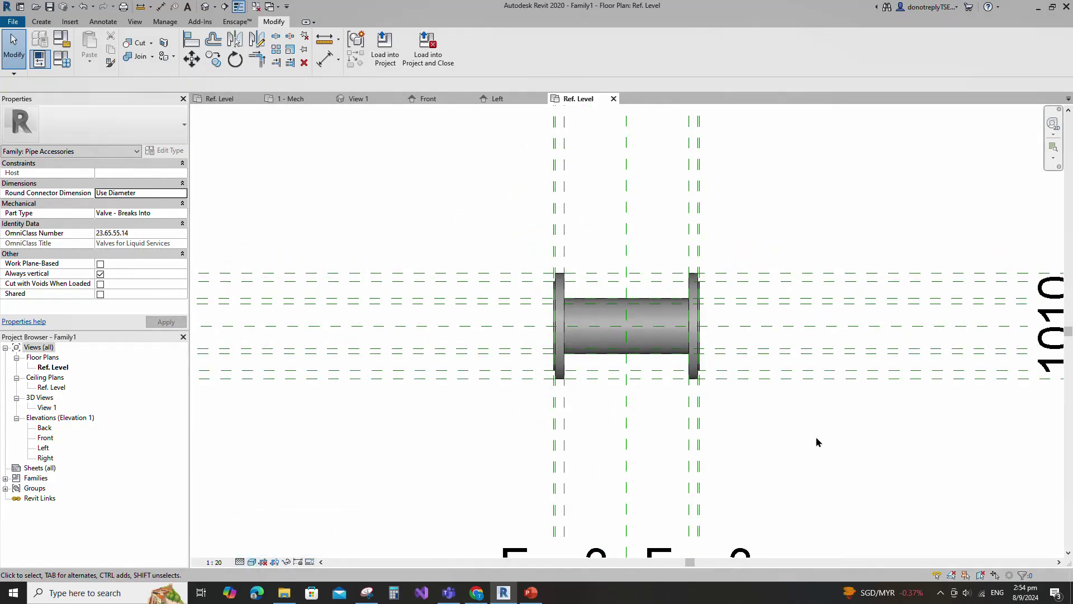
# Start a new revolve and sketch a half ellipse 262 mm wide between the outer flange faces, peaking at the raised-face reference plane.
pyautogui.click(42, 22)
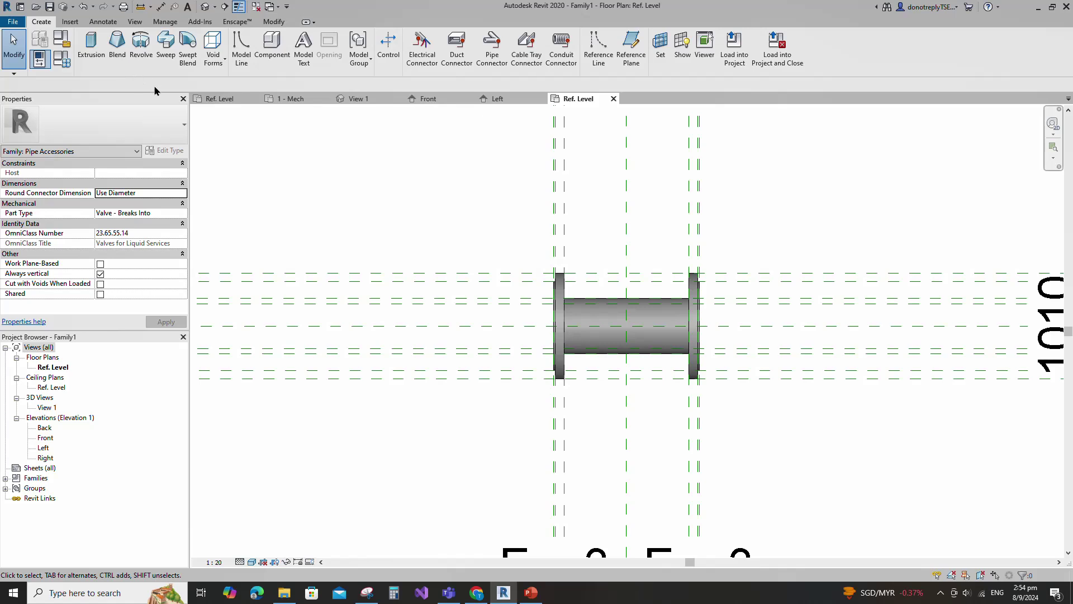
pyautogui.click(141, 51)
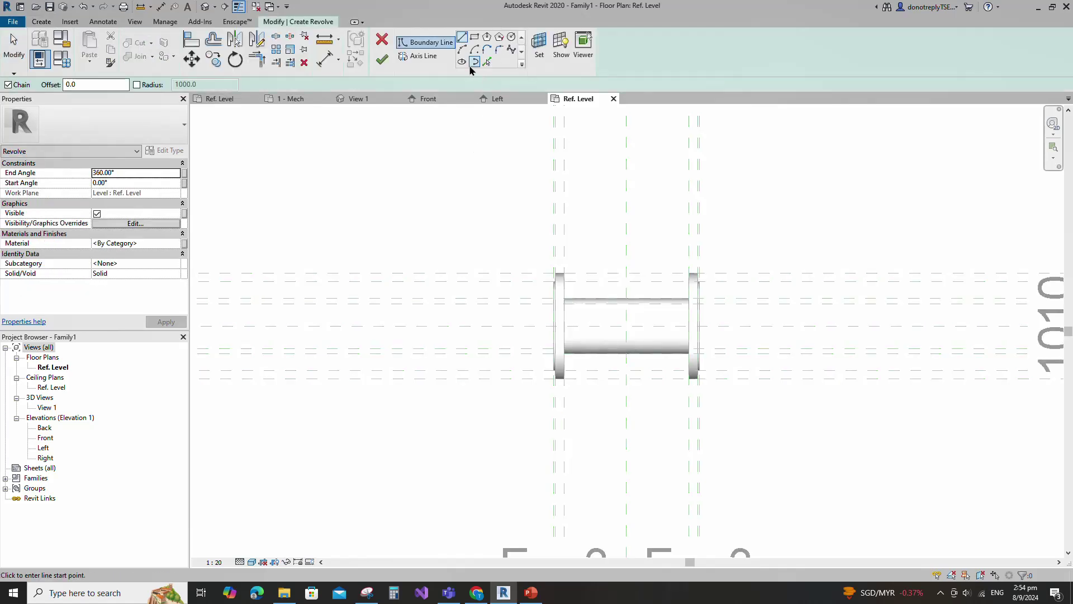
pyautogui.click(474, 61)
pyautogui.scroll(3, 553, 339)
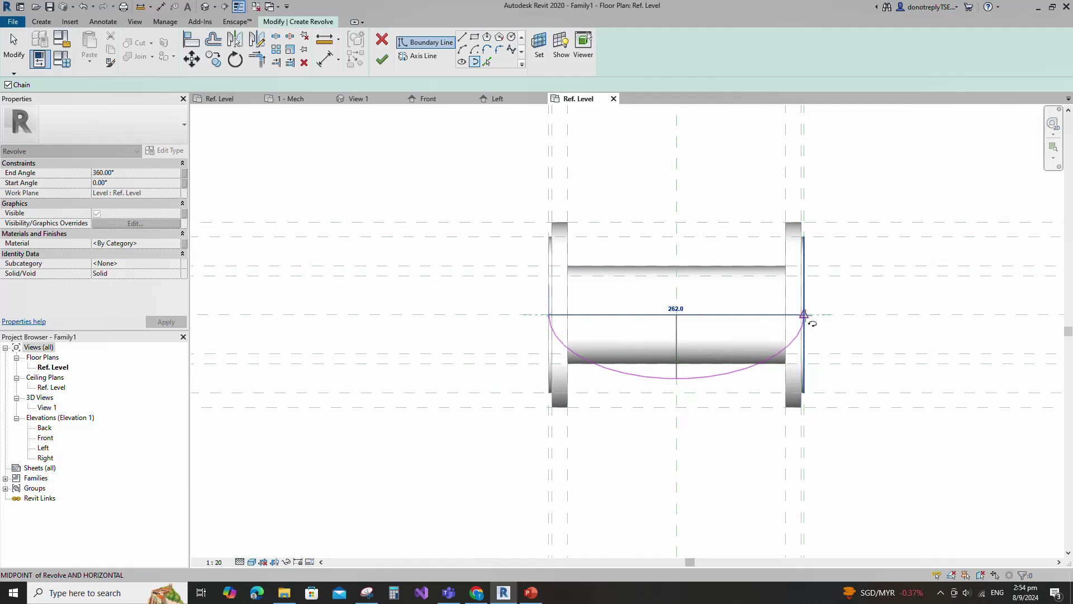
pyautogui.click(676, 237)
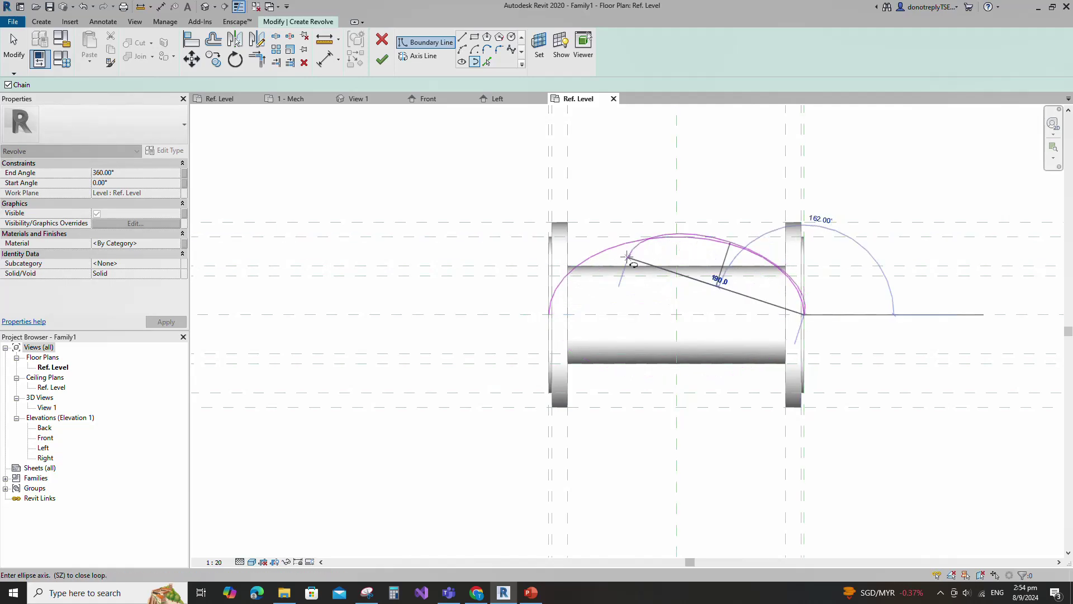
# Close the half-ellipse profile with a straight line along the Center (Front/Back) plane.
pyautogui.scroll(-1, 621, 260)
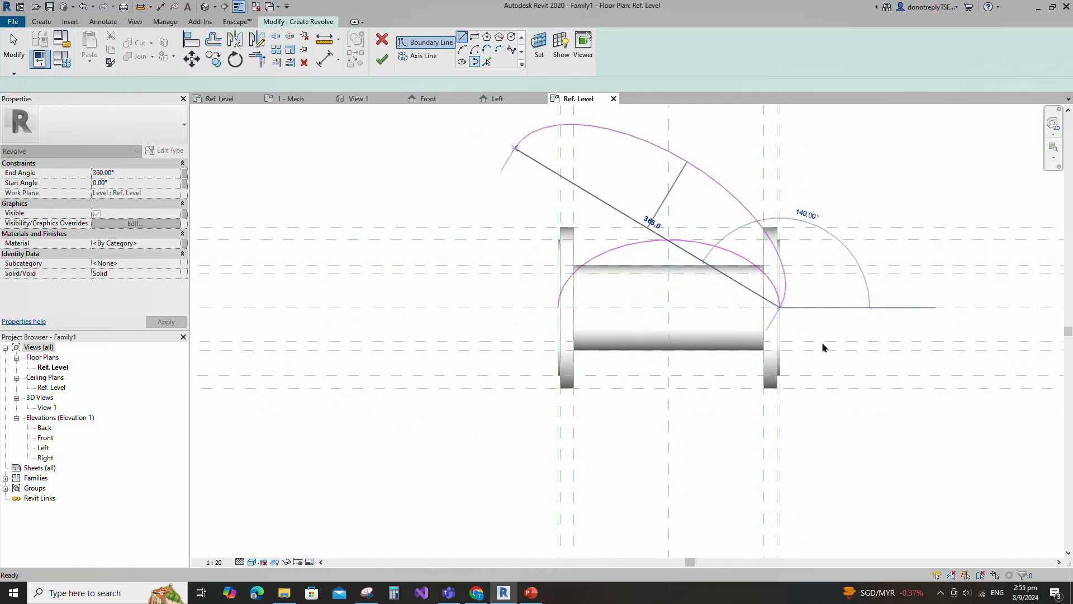
pyautogui.scroll(1, 622, 259)
pyautogui.click(803, 315)
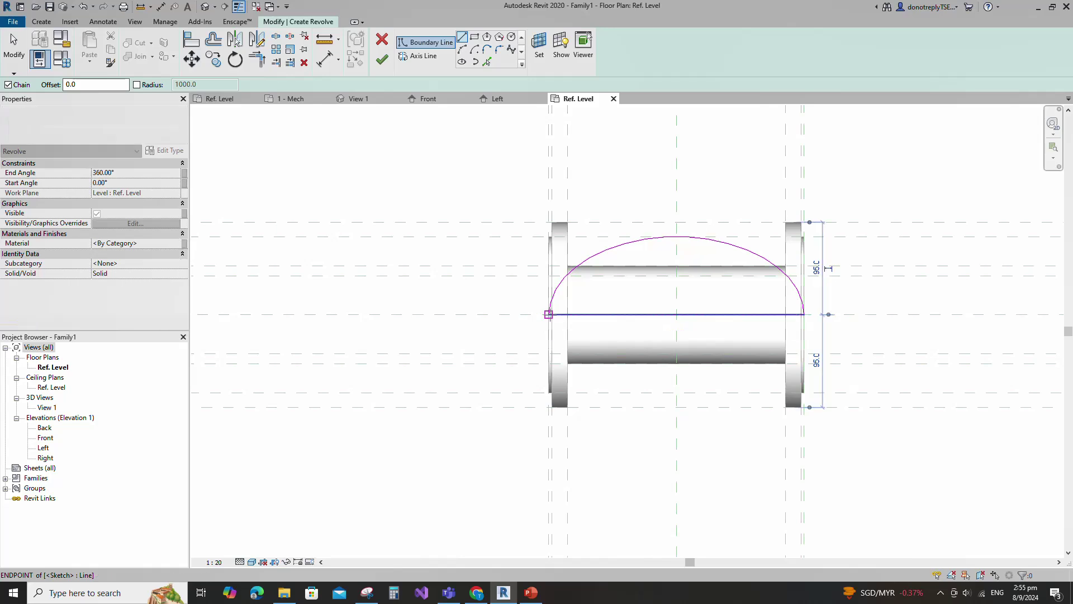
pyautogui.click(548, 314)
pyautogui.scroll(-1, 586, 324)
pyautogui.press('Escape')
pyautogui.press('Escape')
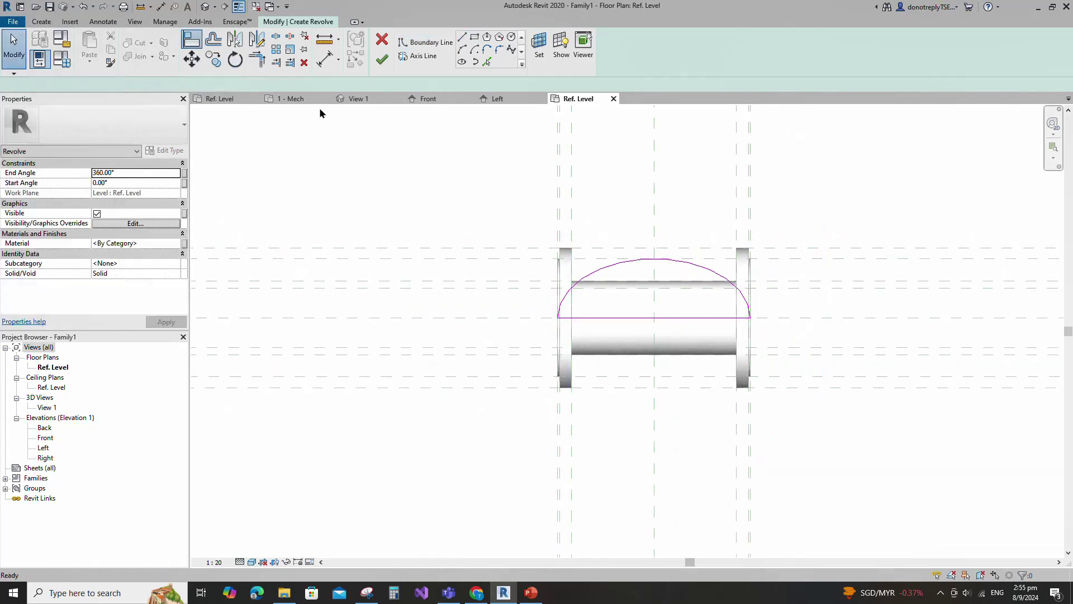
# Align the half-ellipse profile to its matching reference planes and lock the alignments.
pyautogui.click(192, 41)
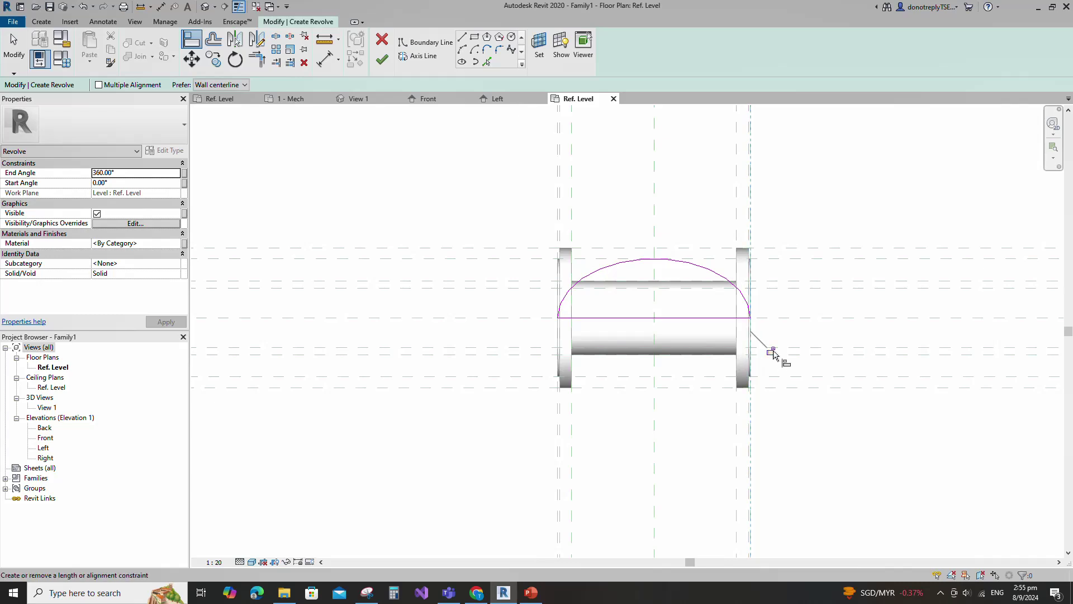
pyautogui.click(769, 258)
pyautogui.click(655, 259)
pyautogui.click(647, 240)
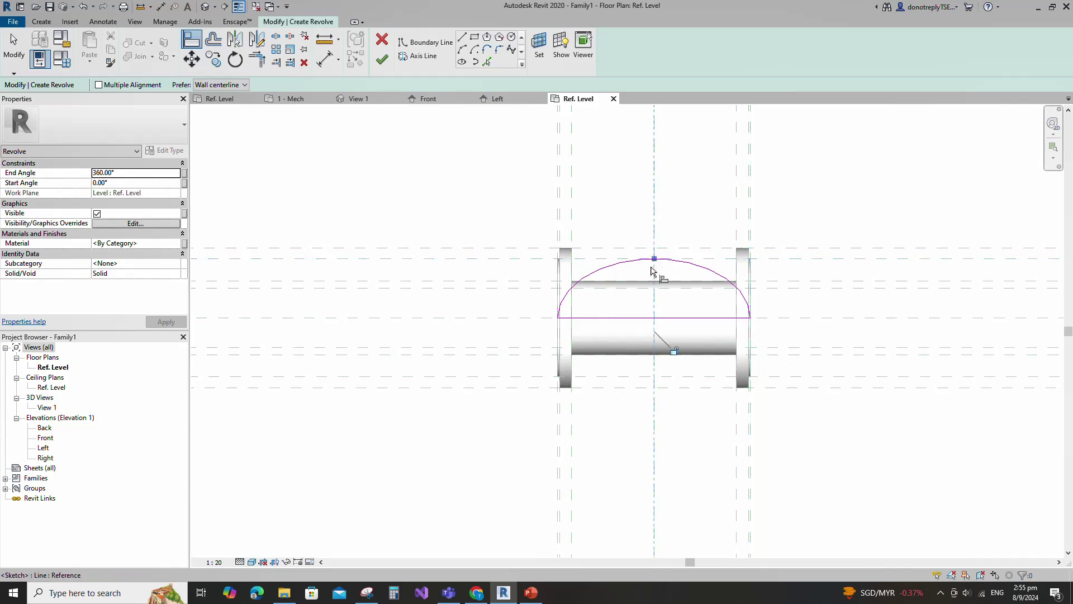
pyautogui.scroll(-1, 528, 277)
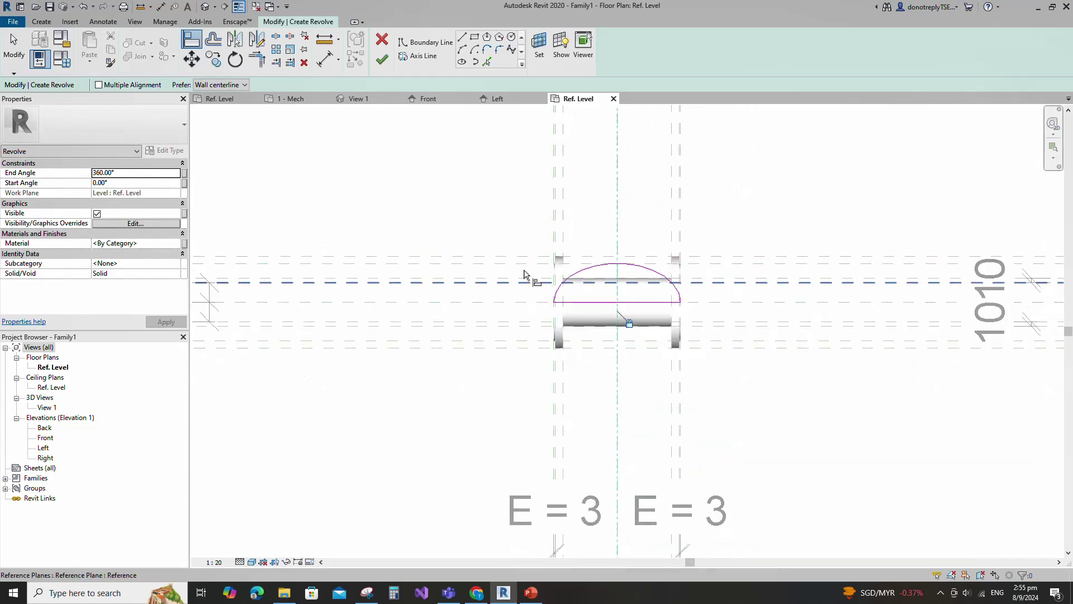
# Set the revolve axis along the Center (Front/Back) plane and finish the revolve.
pyautogui.click(411, 56)
pyautogui.click(474, 38)
pyautogui.click(745, 303)
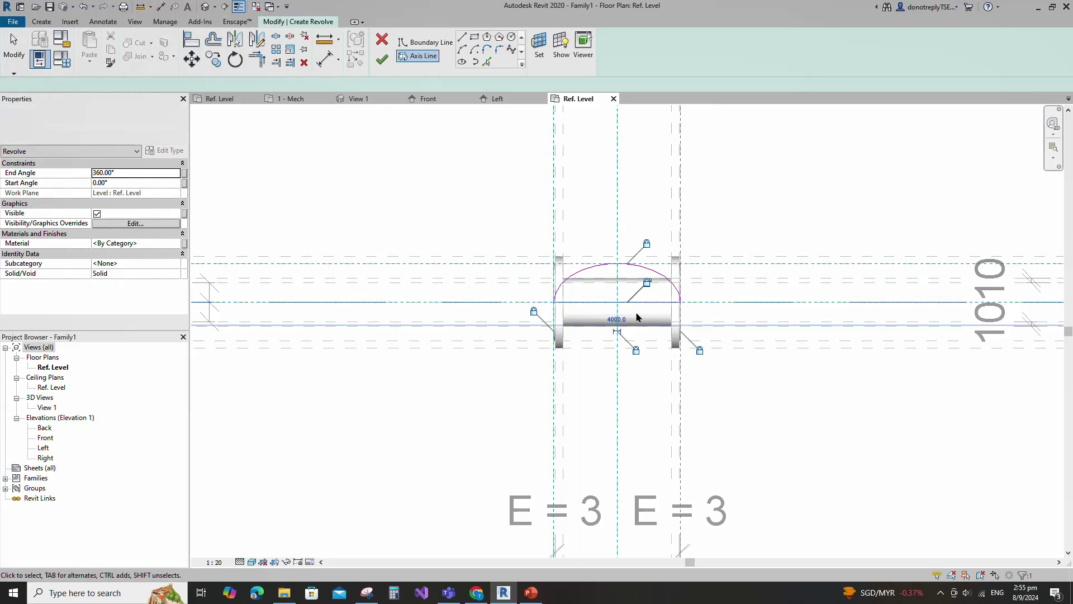
pyautogui.click(382, 59)
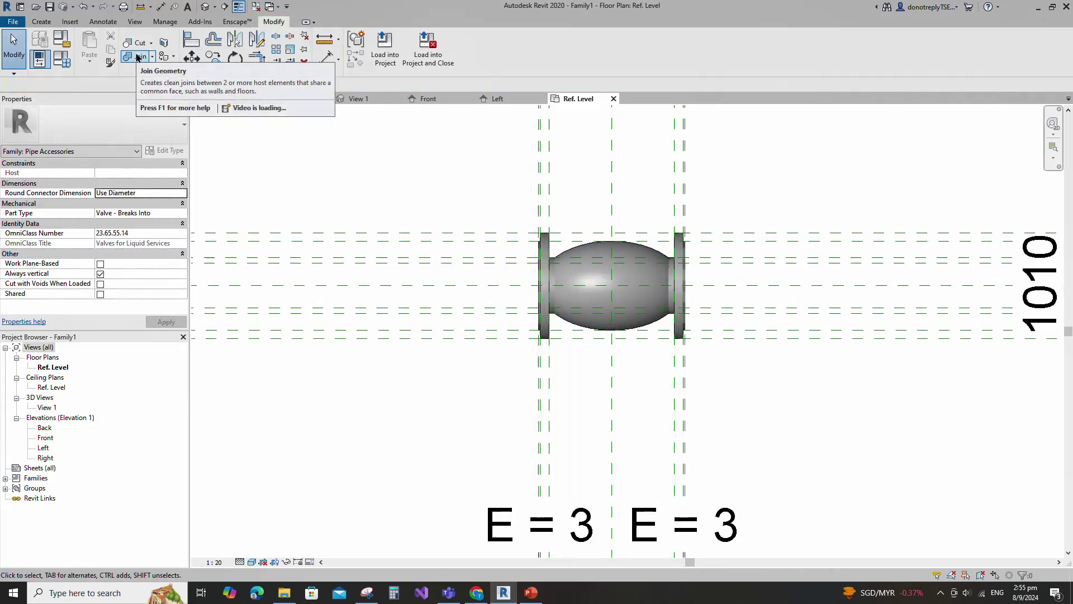
# Join the ellipsoid and the flanged body while in wireframe display, then restore the shaded visual style.
pyautogui.click(251, 562)
pyautogui.click(276, 493)
pyautogui.click(134, 56)
pyautogui.click(582, 245)
pyautogui.click(603, 314)
pyautogui.scroll(-1, 563, 376)
pyautogui.press('Escape')
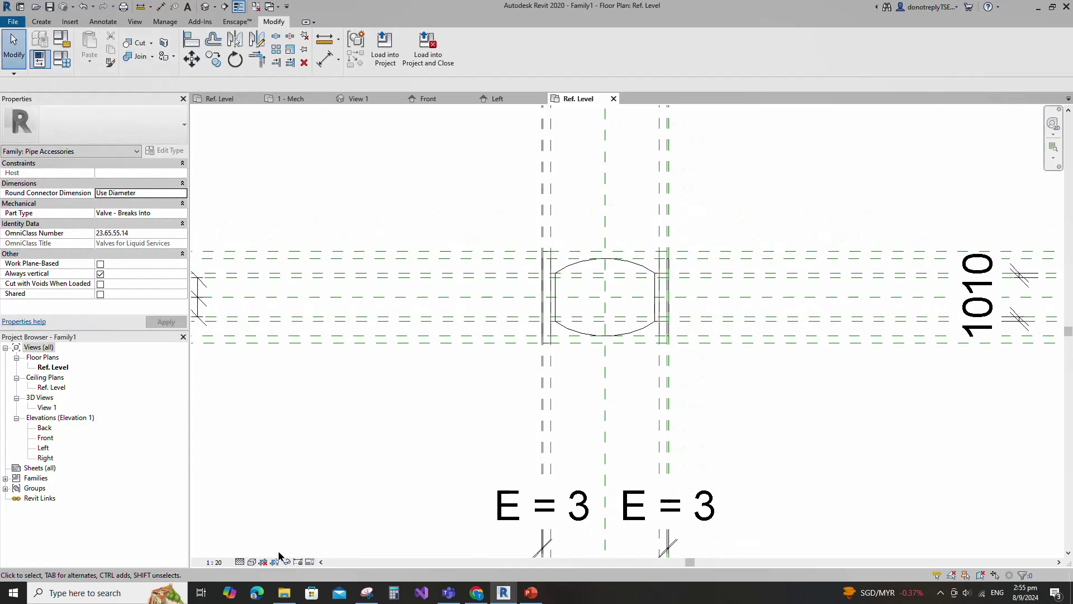
pyautogui.click(252, 561)
pyautogui.click(280, 515)
# Place horizontal reference planes with a 20 mm offset inside the upper and lower parts of the valve body.
pyautogui.scroll(-1, 671, 362)
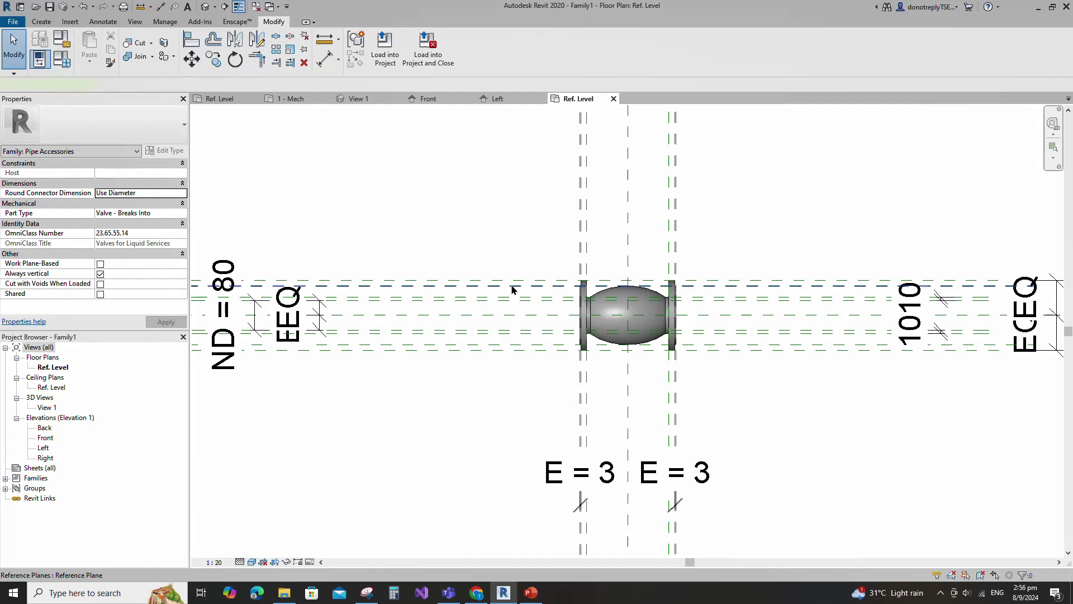
pyautogui.press('r')
pyautogui.press('p')
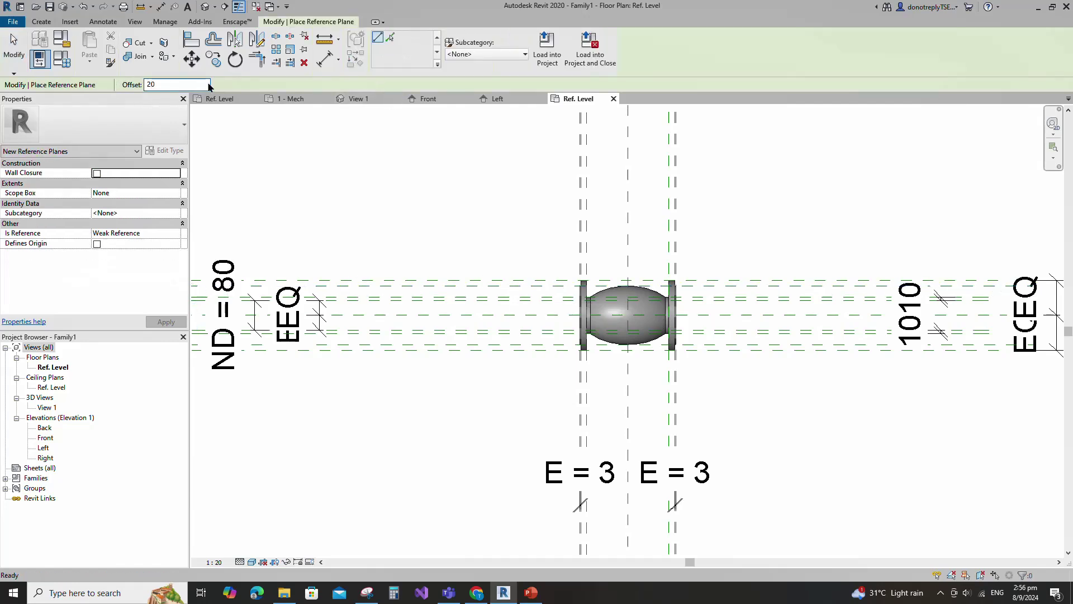
pyautogui.scroll(1, 506, 293)
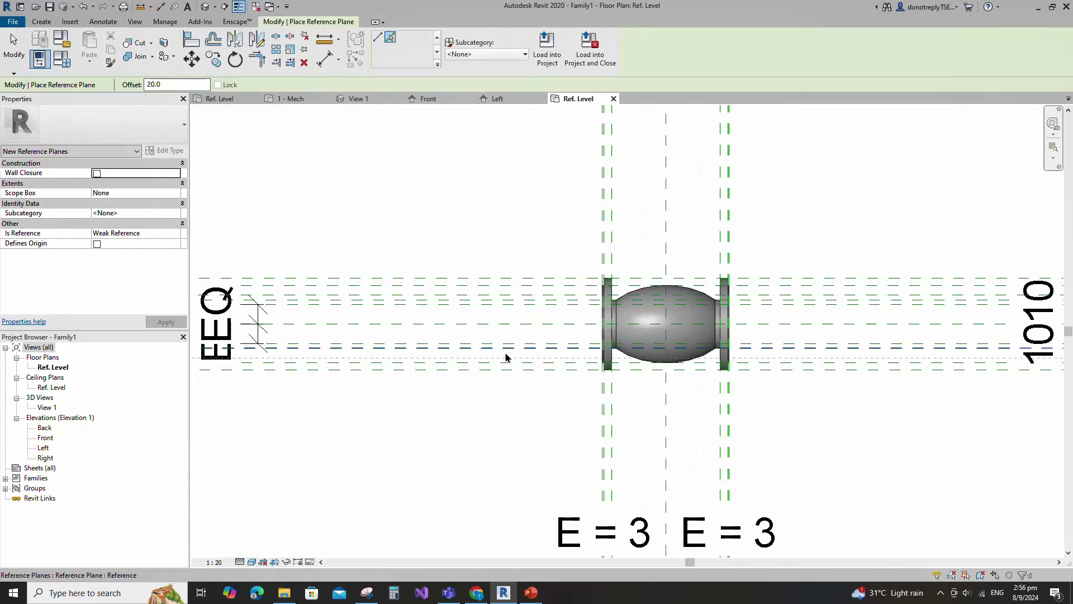
# Dimension the three upper reference planes around the new offset plane and constrain them to equal spacing.
pyautogui.click(318, 58)
pyautogui.click(507, 304)
pyautogui.click(503, 294)
pyautogui.click(499, 285)
pyautogui.click(481, 228)
pyautogui.click(536, 294)
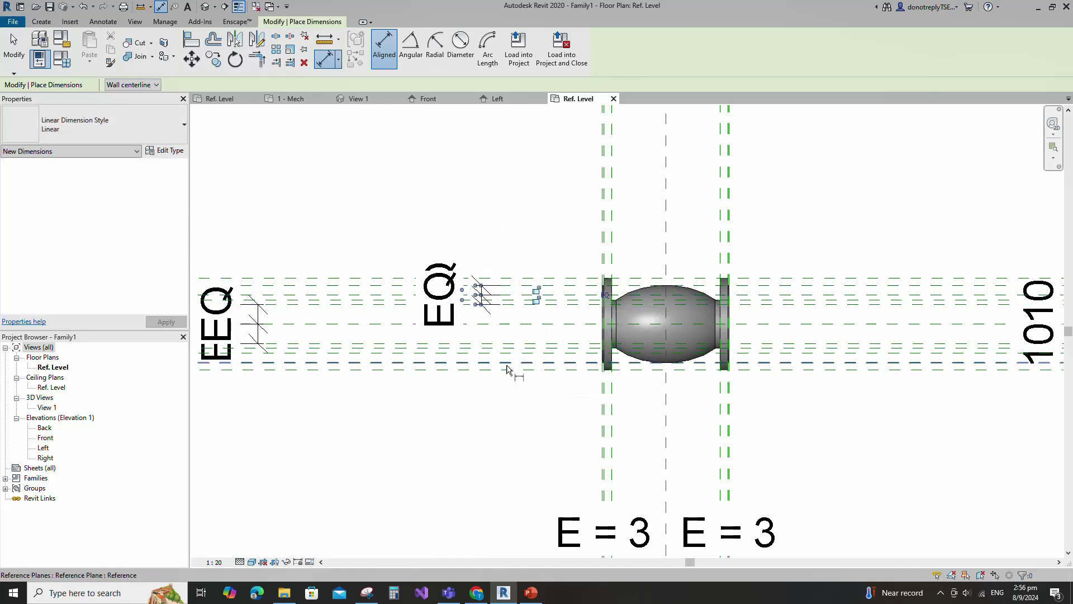
# Dimension the three lower reference planes around the new offset plane and constrain them to equal spacing.
pyautogui.click(501, 356)
pyautogui.click(502, 353)
pyautogui.click(498, 344)
pyautogui.click(481, 244)
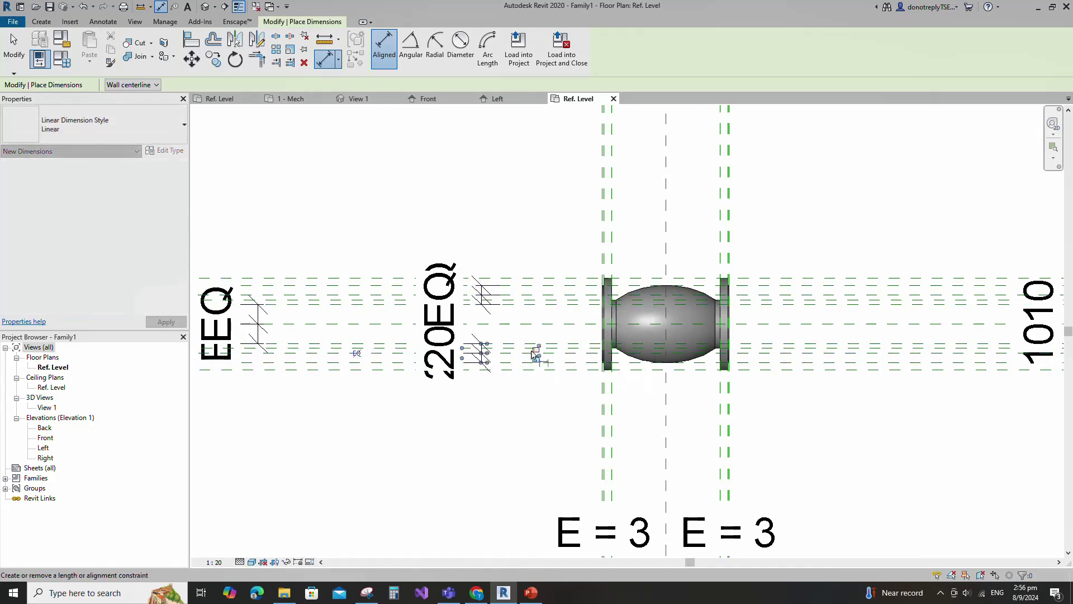
pyautogui.click(356, 354)
pyautogui.scroll(-2, 355, 343)
pyautogui.press('Escape')
pyautogui.press('Escape')
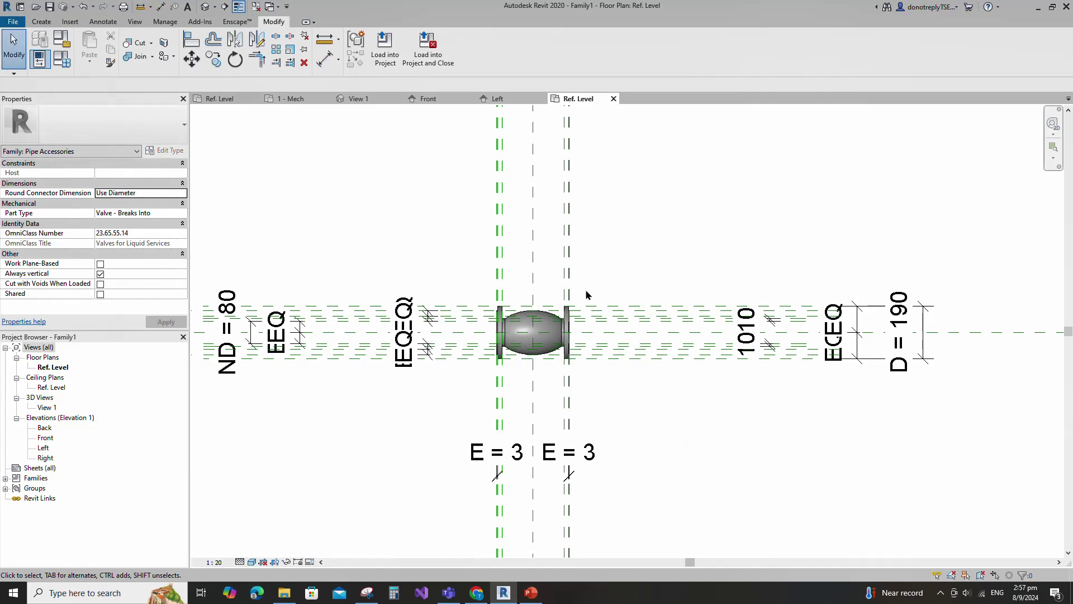
# Place two vertical reference planes offset 56 mm inward from the inner flange planes.
pyautogui.click(503, 246)
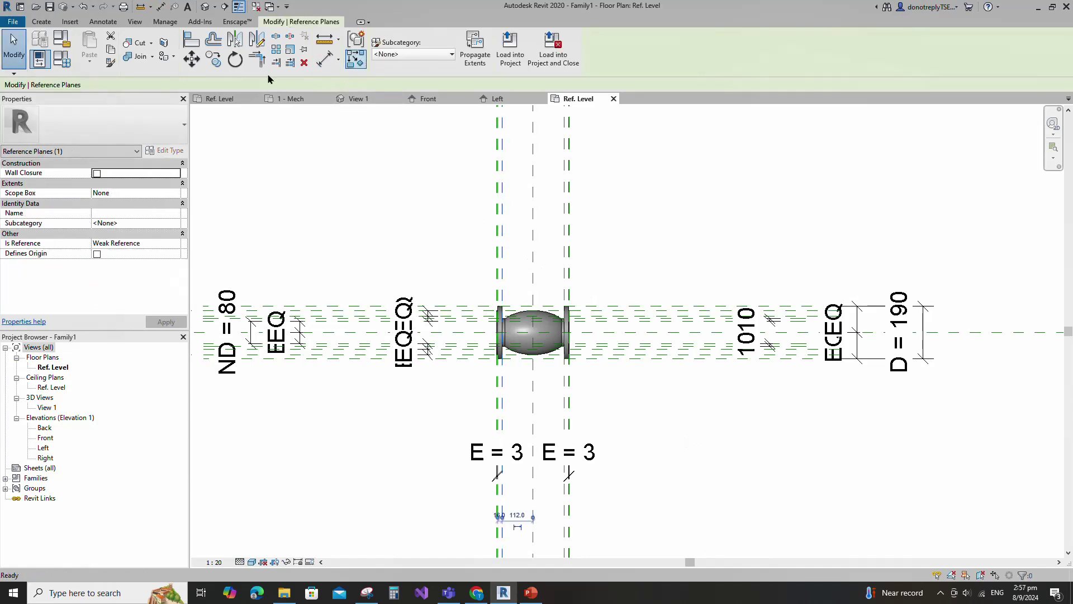
pyautogui.click(355, 59)
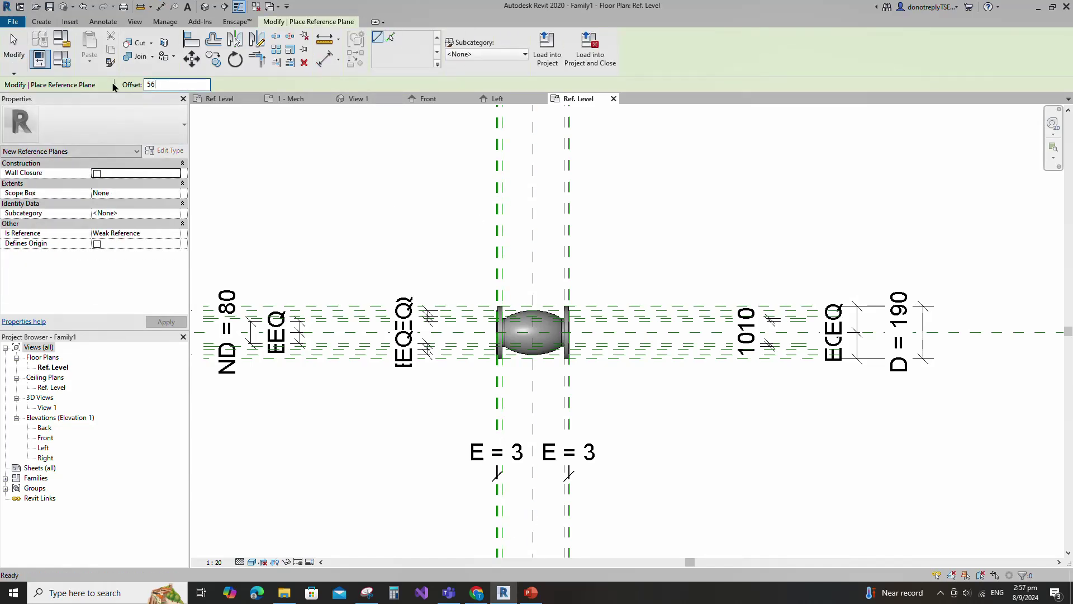
pyautogui.click(390, 37)
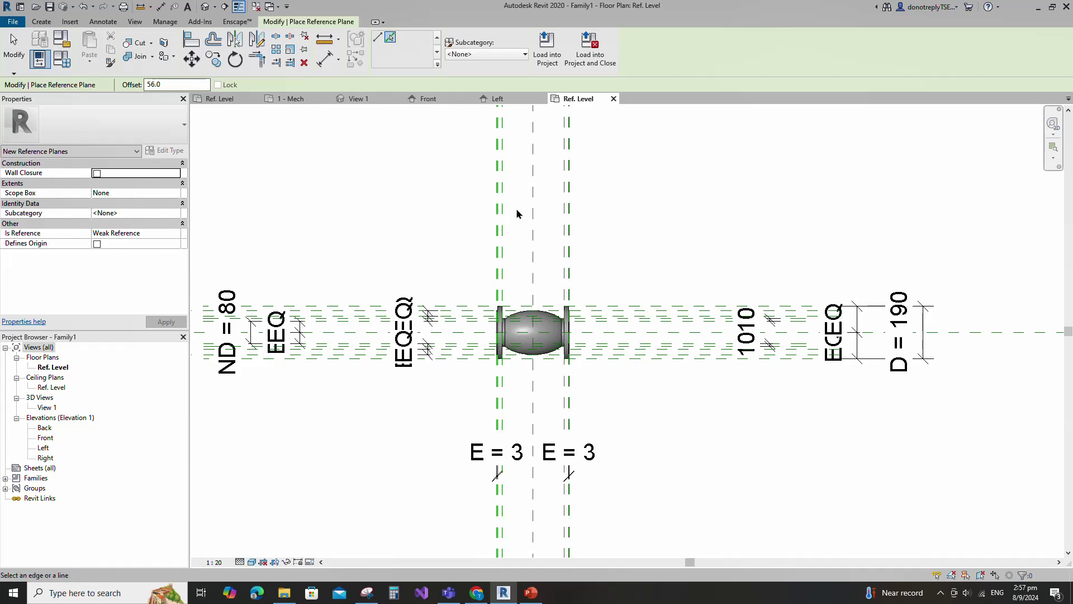
pyautogui.scroll(1, 506, 207)
pyautogui.click(499, 194)
pyautogui.click(576, 203)
pyautogui.scroll(-1, 558, 252)
# Dimension the left inner flange plane, the new plane and the centre plane, and constrain them to equal spacing.
pyautogui.scroll(-1, 559, 252)
pyautogui.click(324, 62)
pyautogui.click(524, 186)
pyautogui.click(535, 181)
pyautogui.click(547, 180)
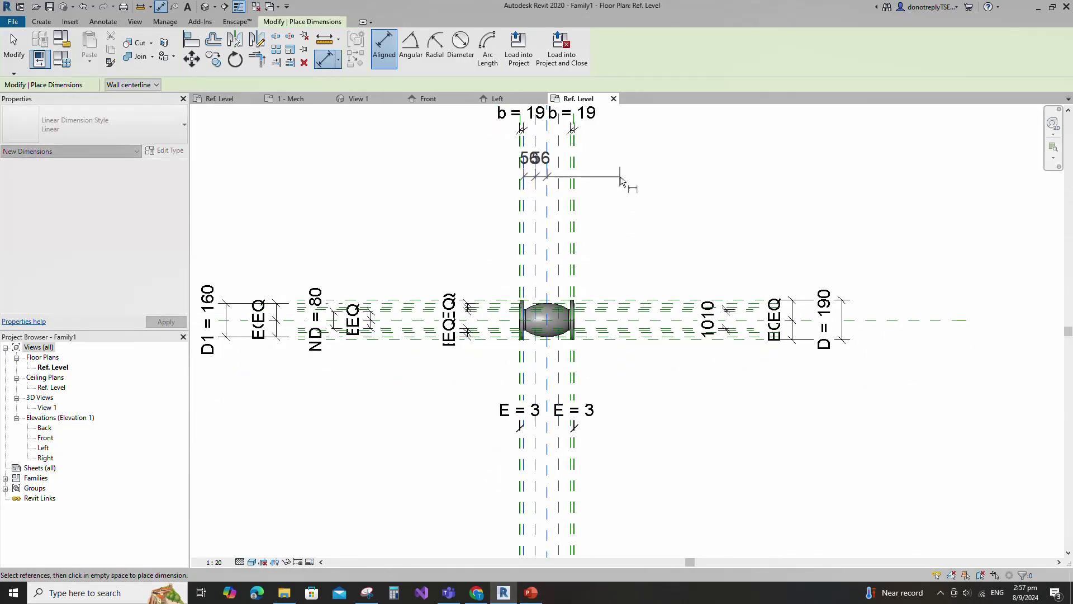
pyautogui.click(551, 173)
# Dimension the centre plane, the new right-hand plane and the right inner flange plane in one string.
pyautogui.click(546, 218)
pyautogui.click(559, 219)
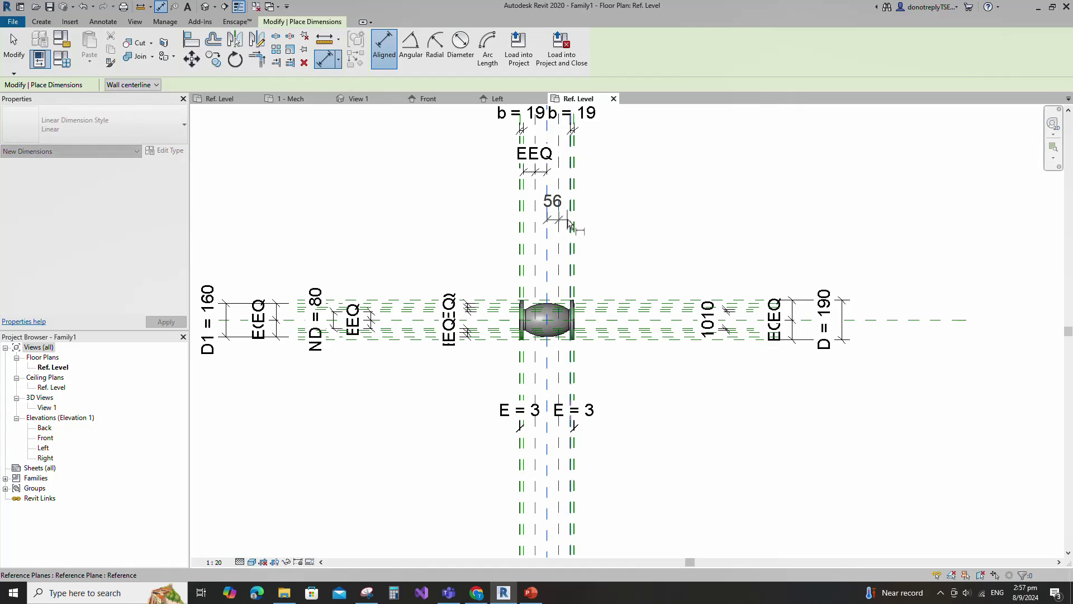
pyautogui.click(618, 179)
pyautogui.press('Escape')
pyautogui.press('Escape')
pyautogui.scroll(2, 635, 383)
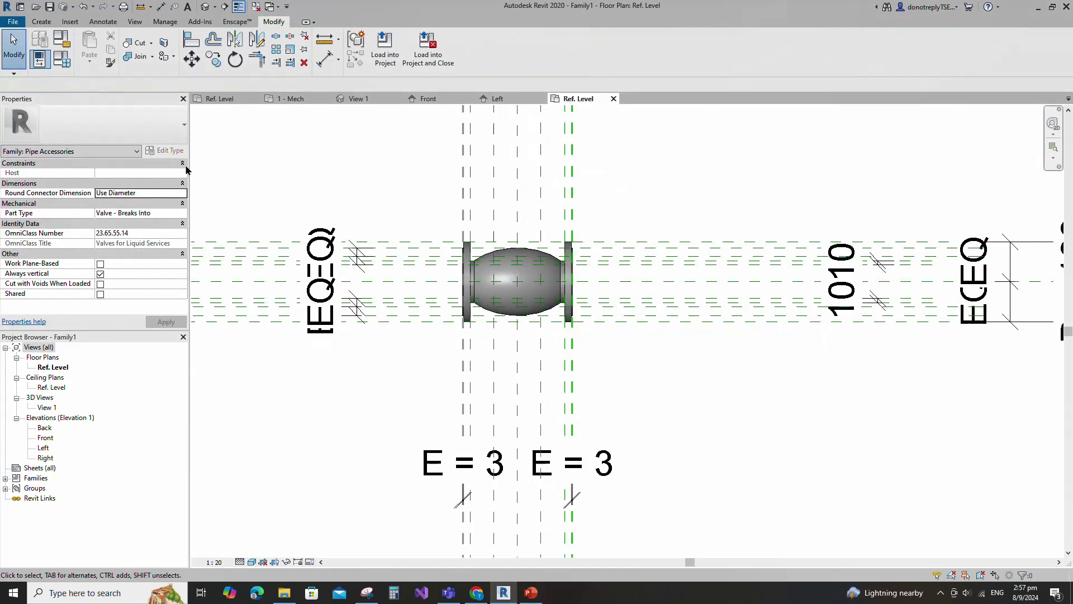
# Start an extrusion and sketch a 112 by 120 mm rectangle on the new reference planes, locking all four sides.
pyautogui.click(45, 23)
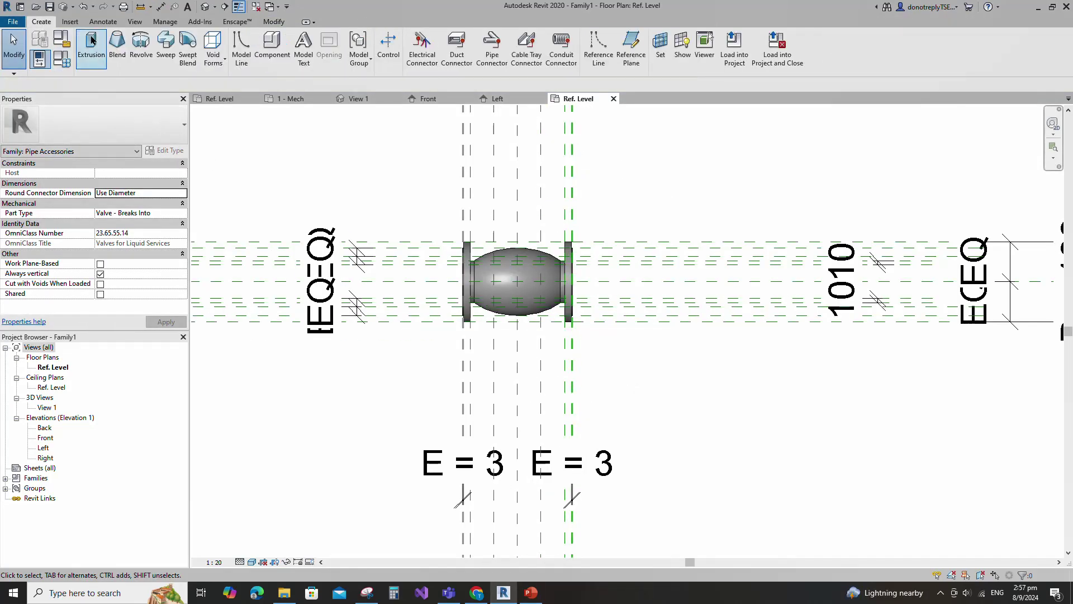
pyautogui.click(91, 42)
pyautogui.click(414, 38)
pyautogui.scroll(1, 517, 313)
pyautogui.click(486, 236)
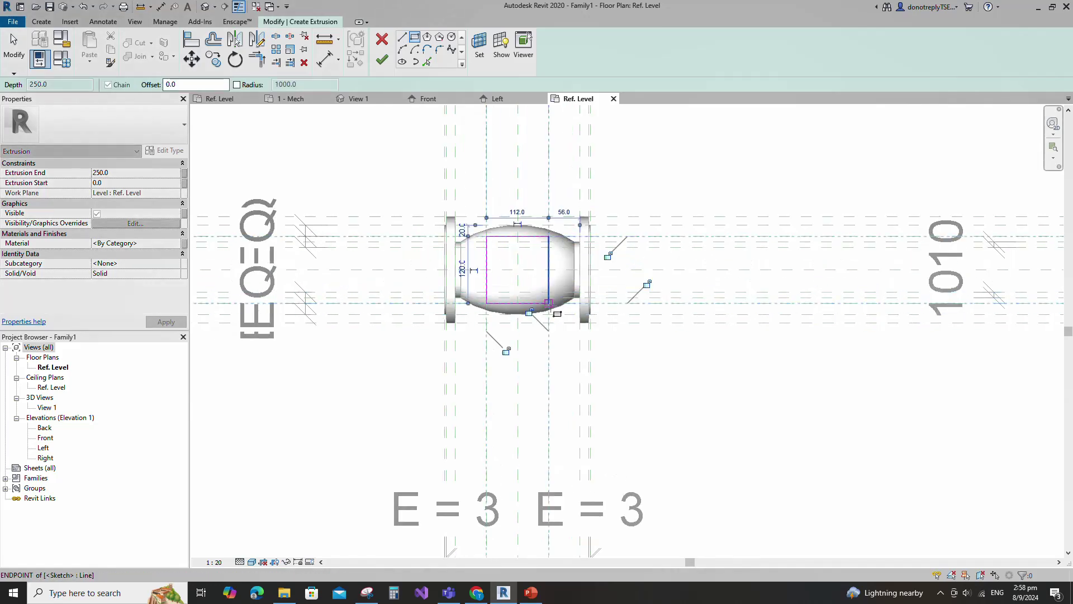
pyautogui.click(548, 298)
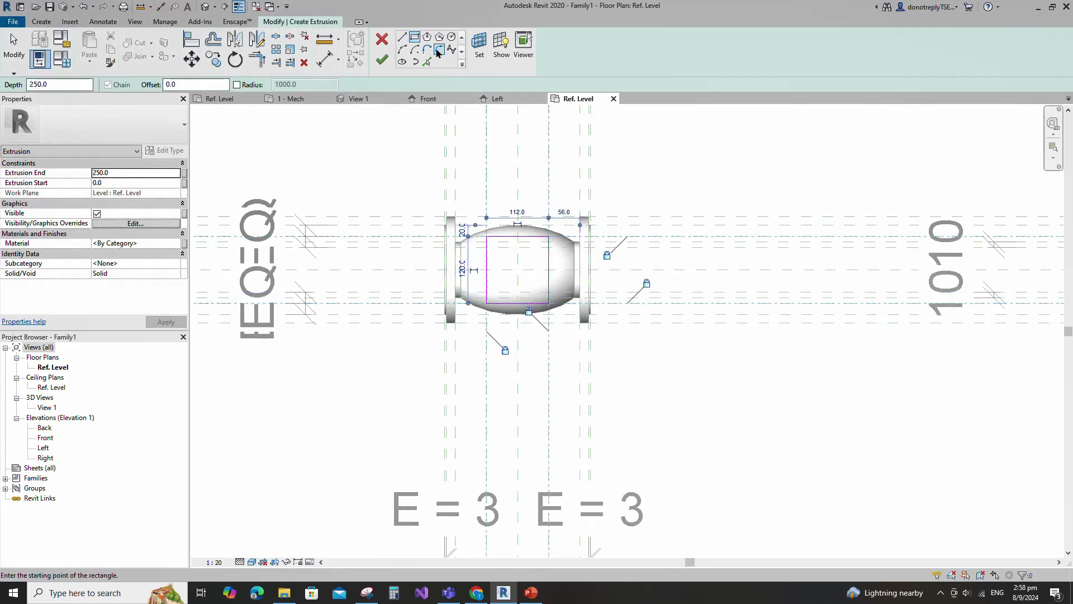
# Fillet the rectangle's four corners with a 15 mm radius and make the radius dimensions permanent.
pyautogui.click(439, 49)
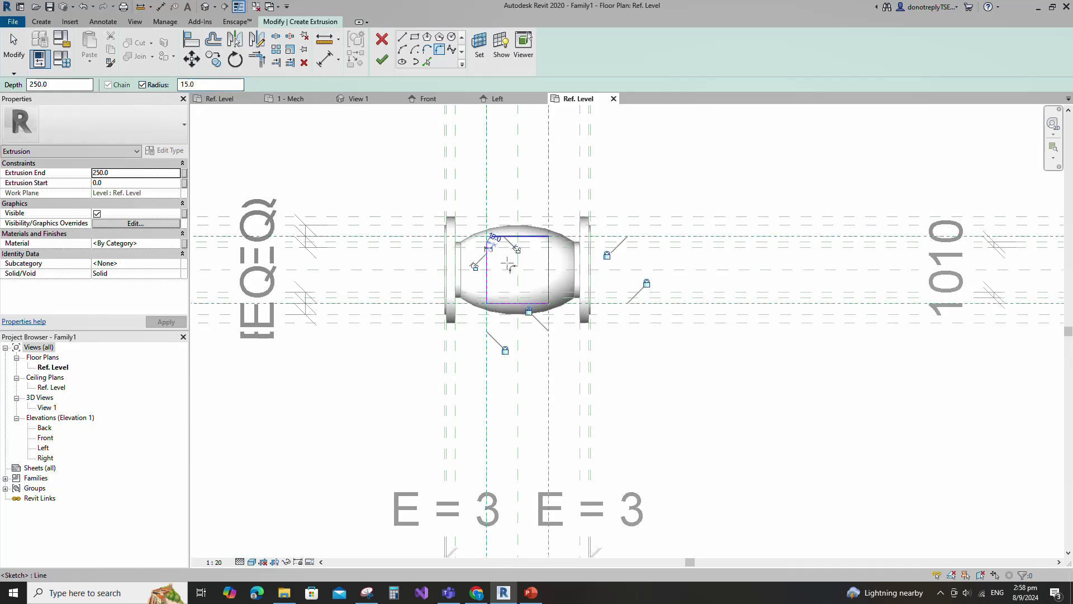
pyautogui.click(509, 237)
pyautogui.click(486, 250)
pyautogui.scroll(2, 513, 261)
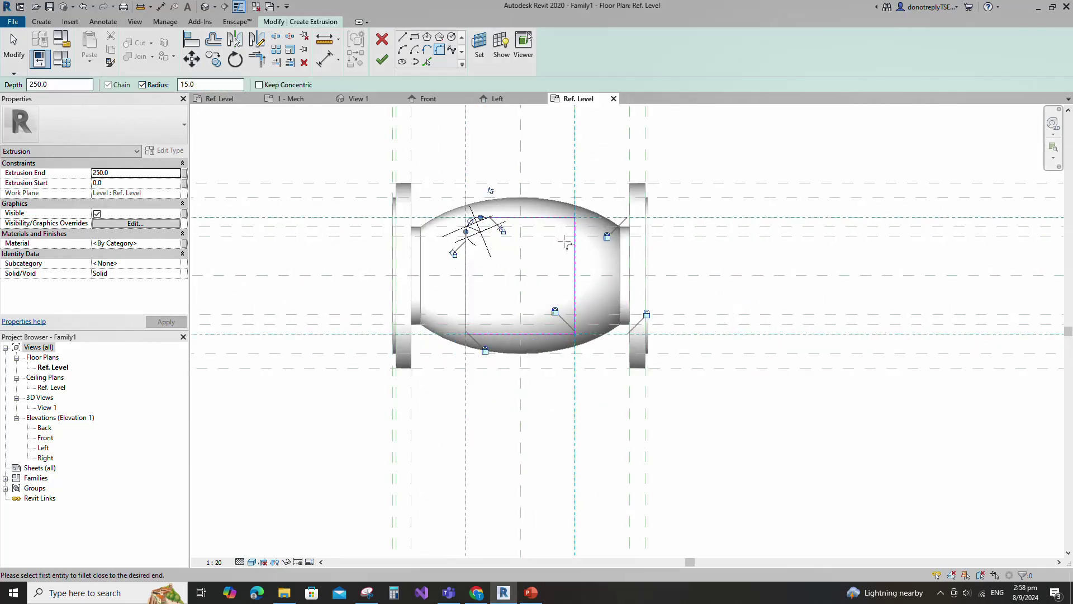
pyautogui.click(576, 302)
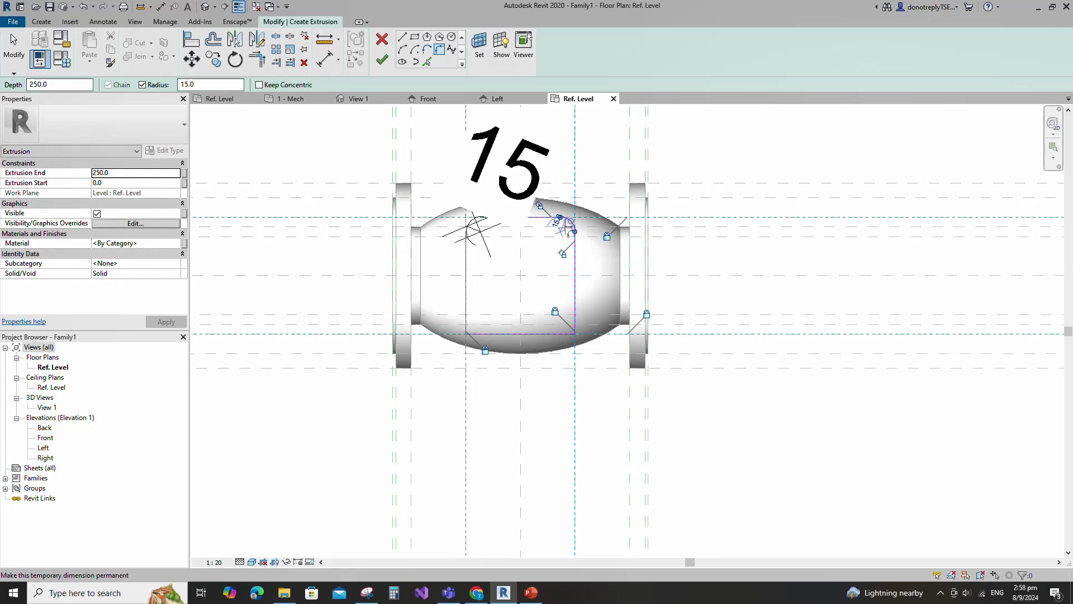
pyautogui.click(542, 338)
pyautogui.click(575, 316)
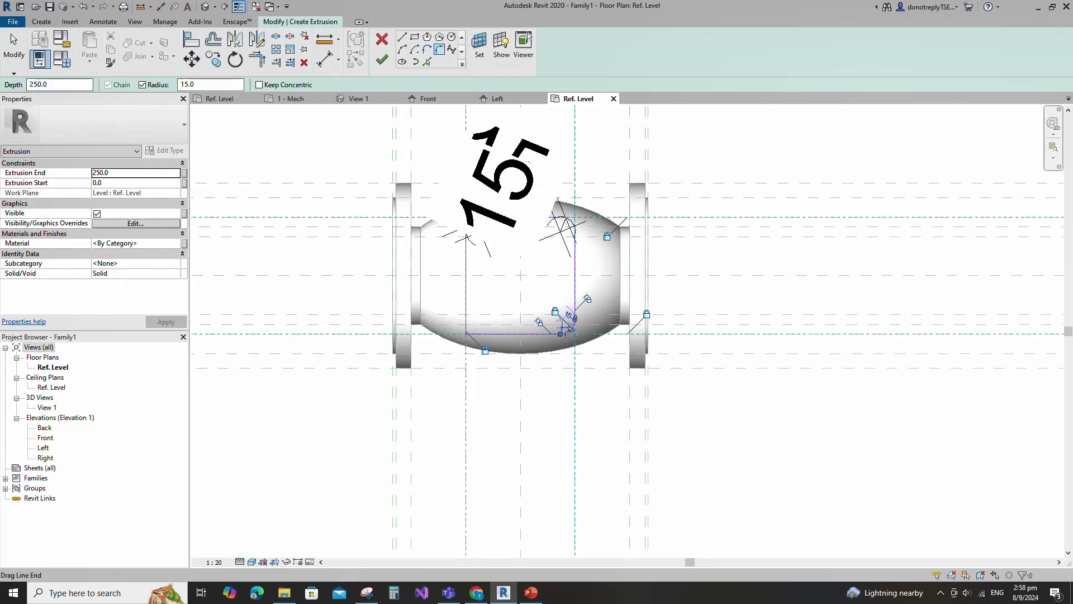
pyautogui.scroll(1, 563, 330)
pyautogui.scroll(-1, 633, 334)
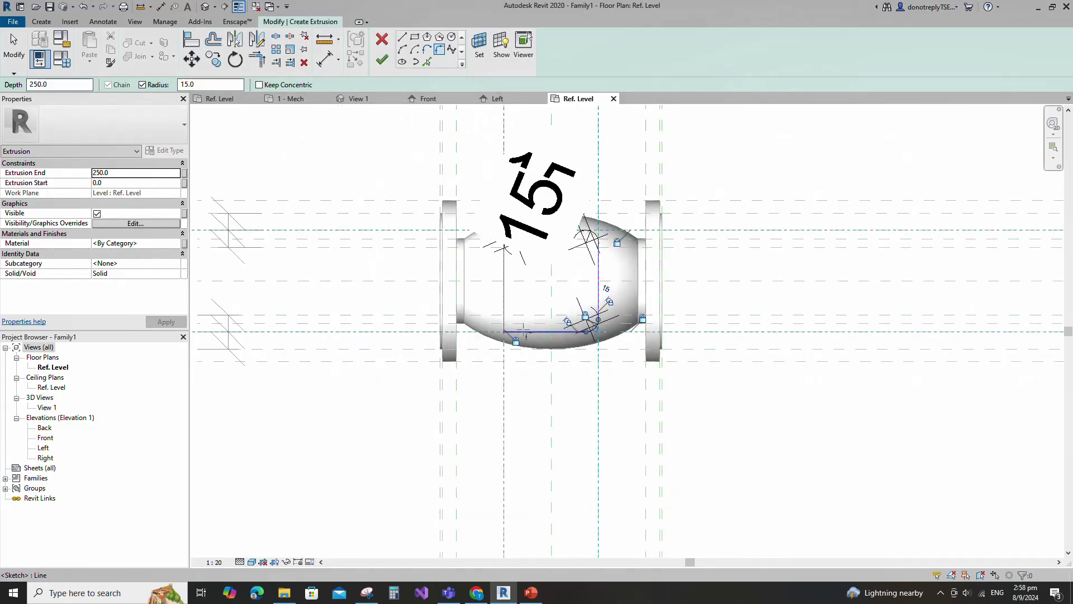
pyautogui.click(506, 306)
pyautogui.click(529, 332)
pyautogui.scroll(2, 535, 340)
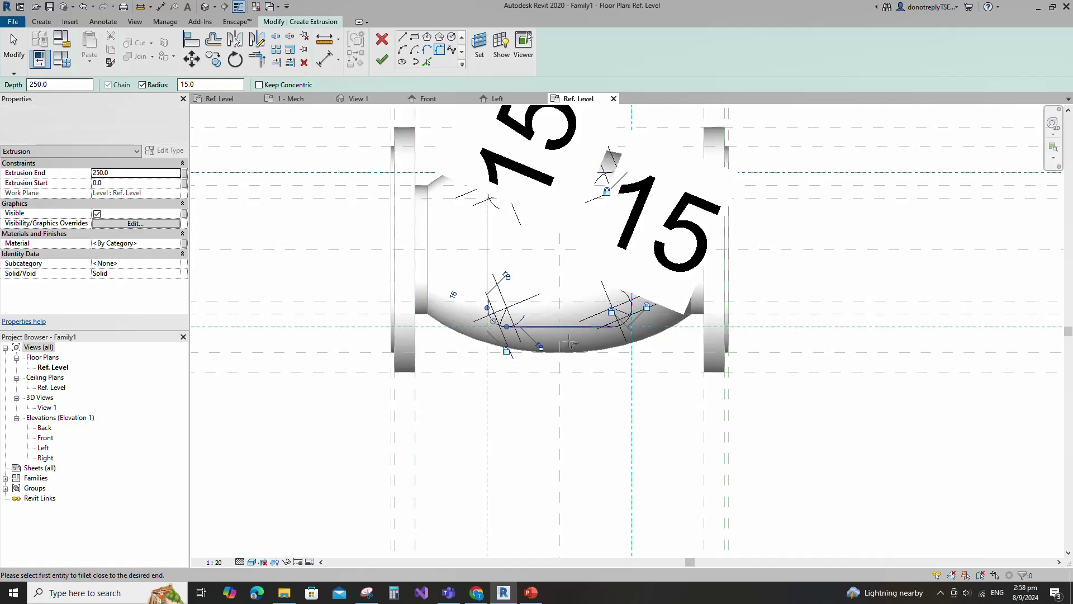
pyautogui.scroll(-3, 480, 330)
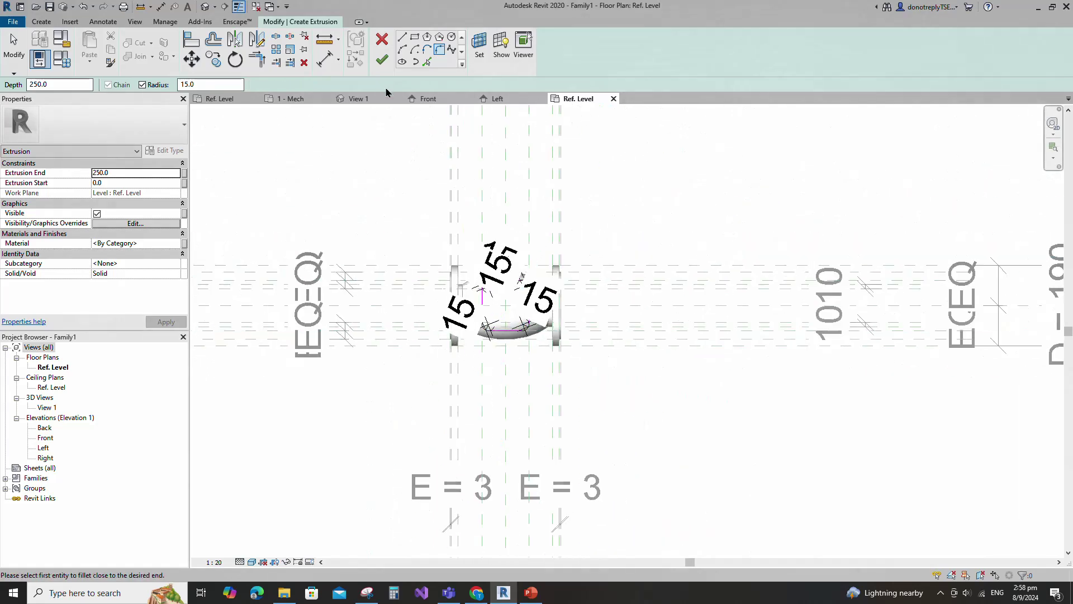
# Finish the rounded extrusion, and in the Front elevation place a horizontal reference plane 127 mm above the reference level.
pyautogui.click(383, 61)
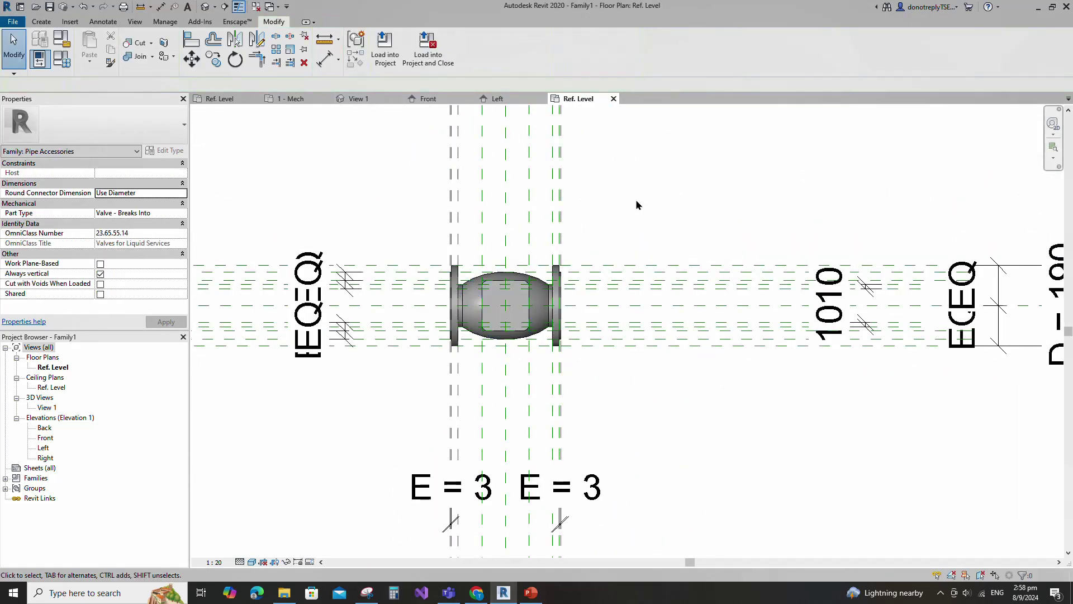
pyautogui.doubleClick(45, 438)
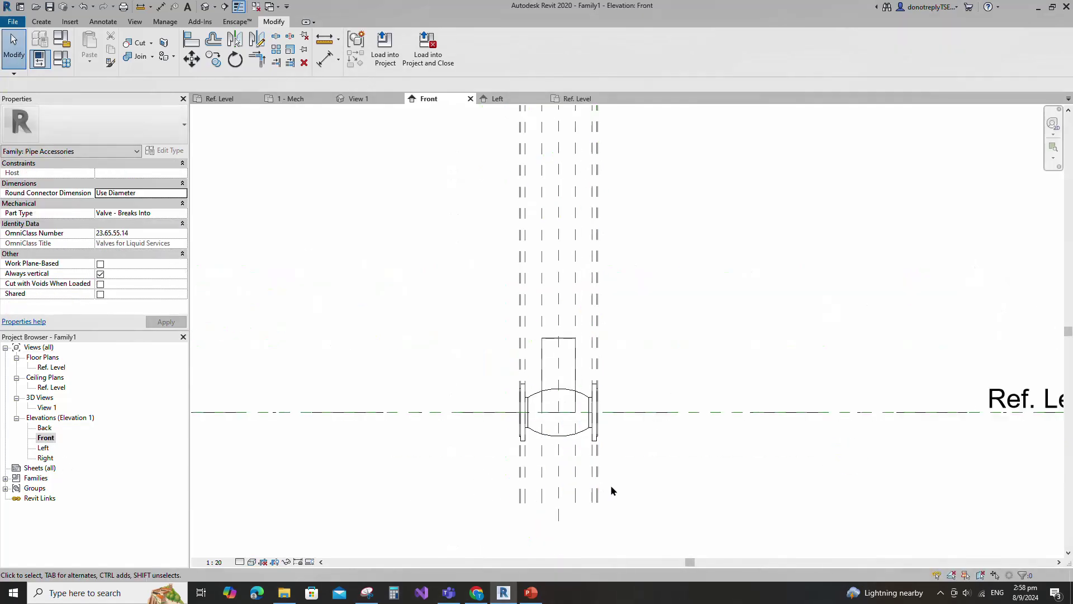
pyautogui.click(570, 282)
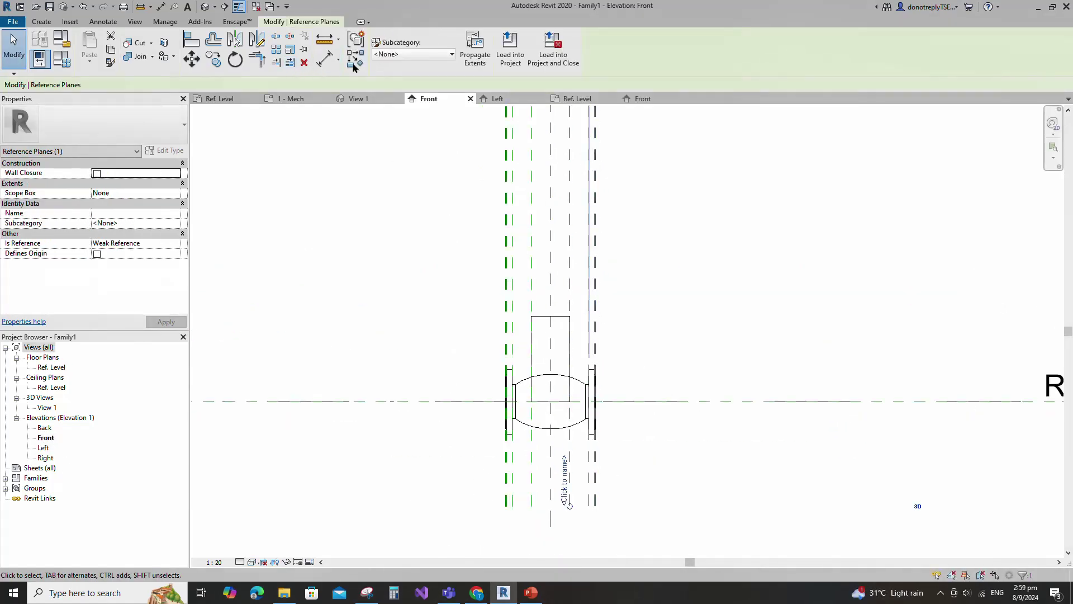
pyautogui.press('r')
pyautogui.press('p')
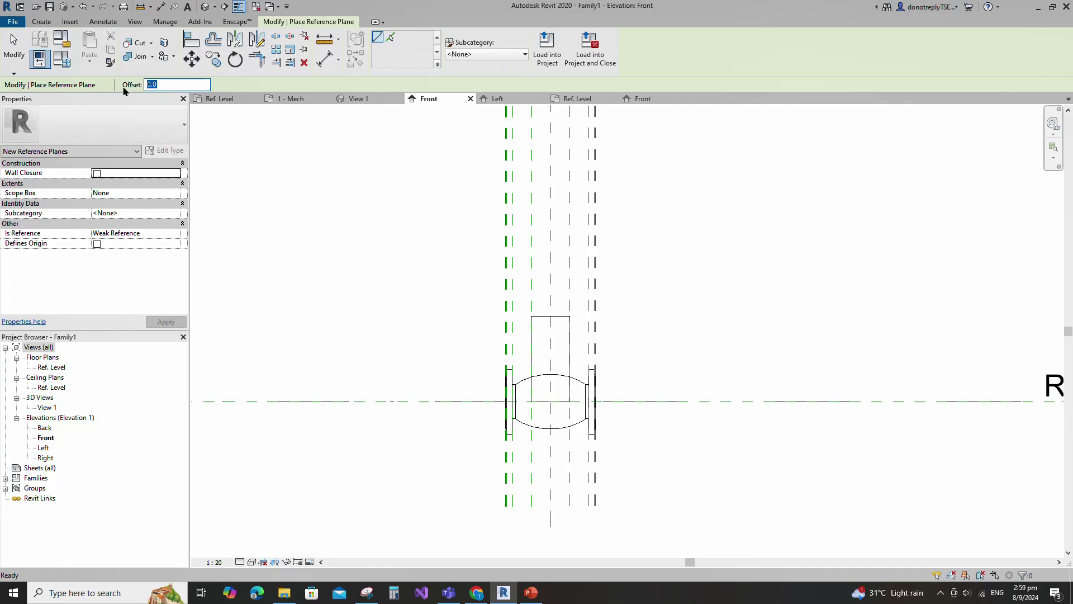
pyautogui.click(327, 401)
pyautogui.click(756, 402)
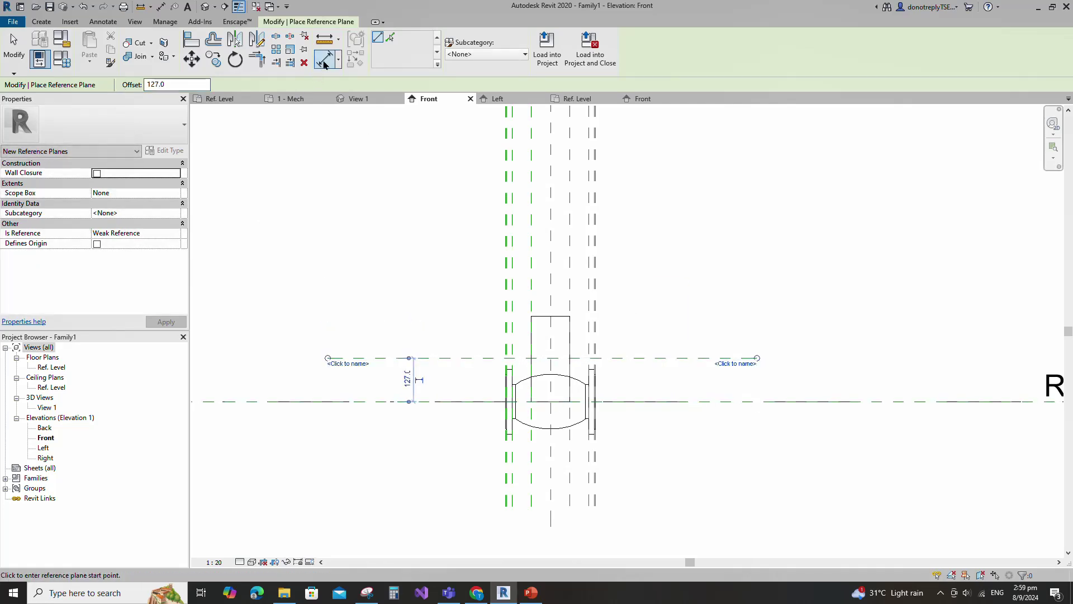
# Dimension the new plane from the reference level and label the dimension with a new type parameter H.
pyautogui.press('d')
pyautogui.press('i')
pyautogui.click(749, 402)
pyautogui.click(746, 357)
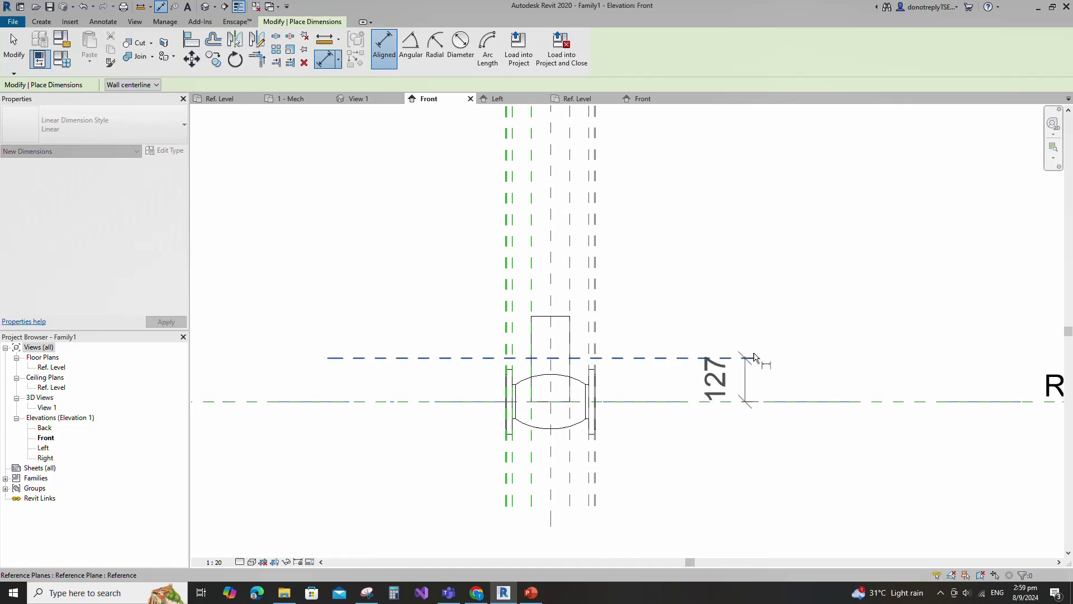
pyautogui.click(835, 378)
pyautogui.press('Escape')
pyautogui.click(830, 385)
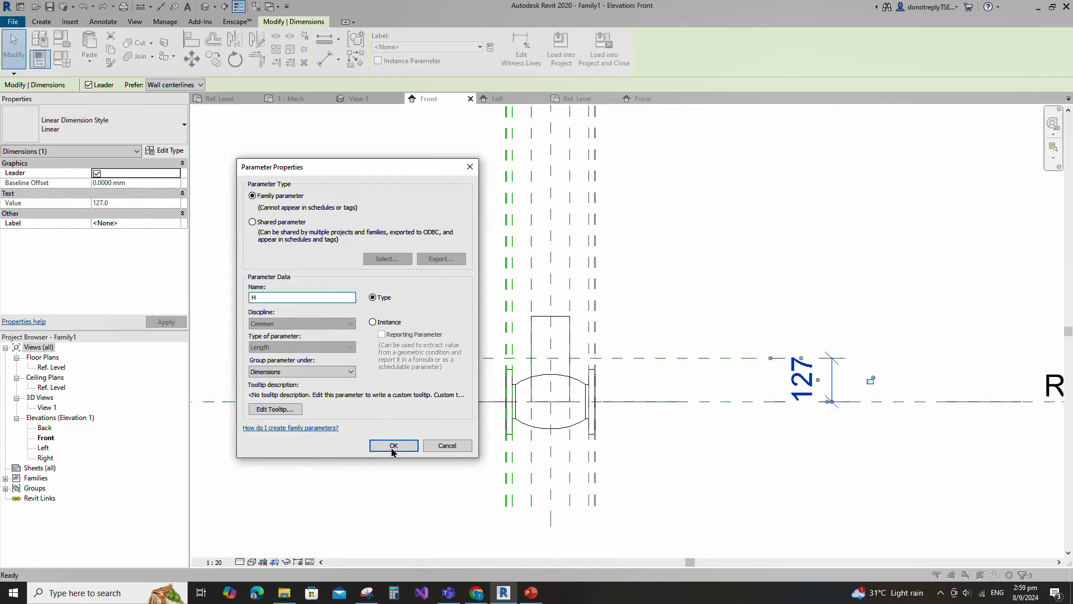
pyautogui.write('H')
pyautogui.click(393, 450)
# Add a reference plane 10 mm below the upper horizontal plane, and dimension the gap between the two.
pyautogui.scroll(1, 699, 447)
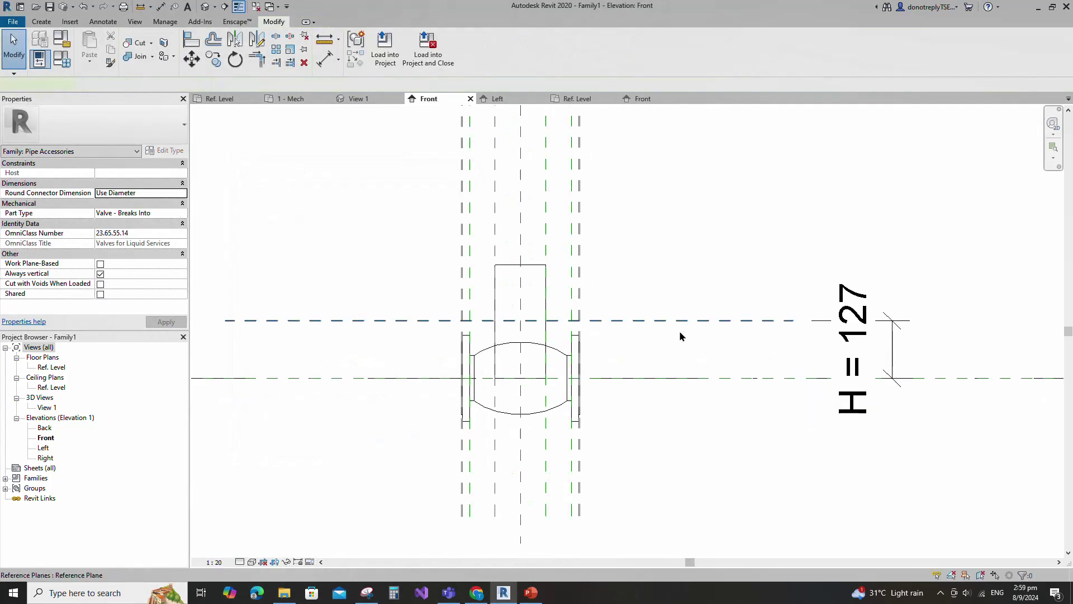
pyautogui.click(680, 321)
pyautogui.click(355, 59)
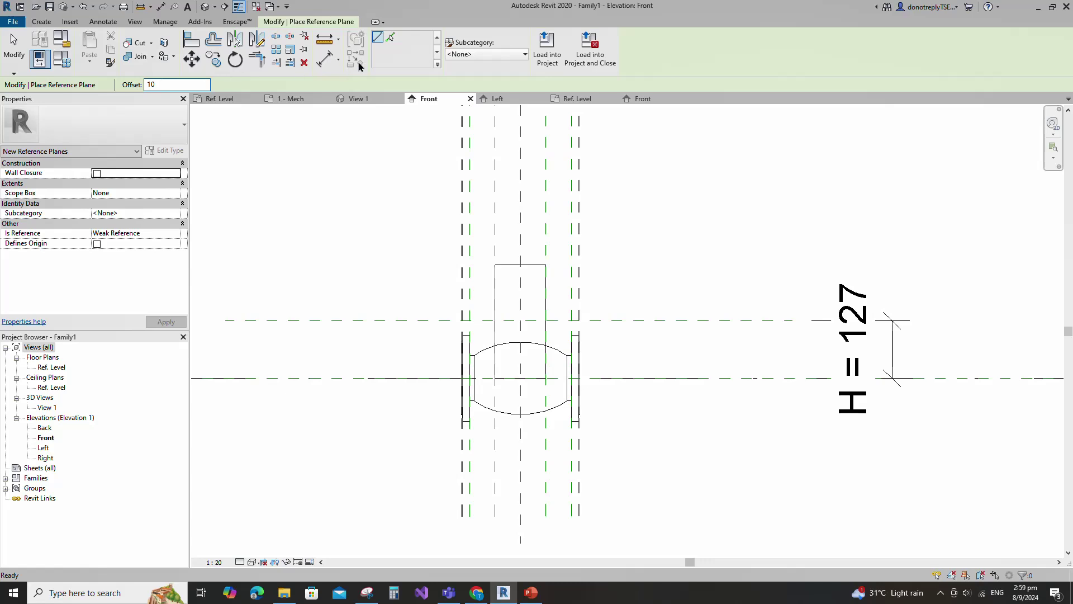
pyautogui.click(682, 322)
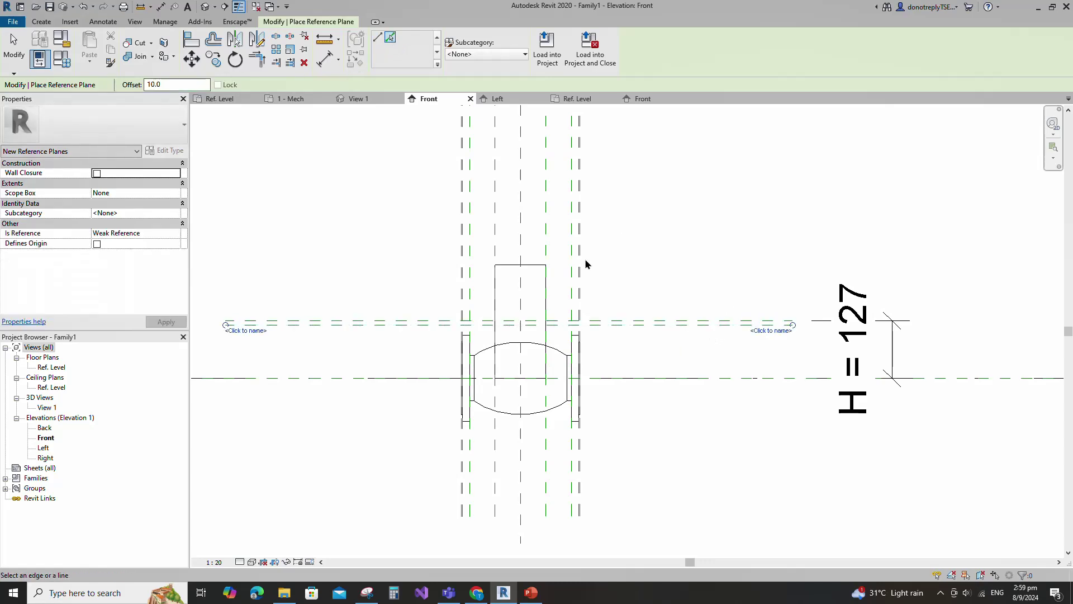
pyautogui.click(328, 63)
pyautogui.click(750, 320)
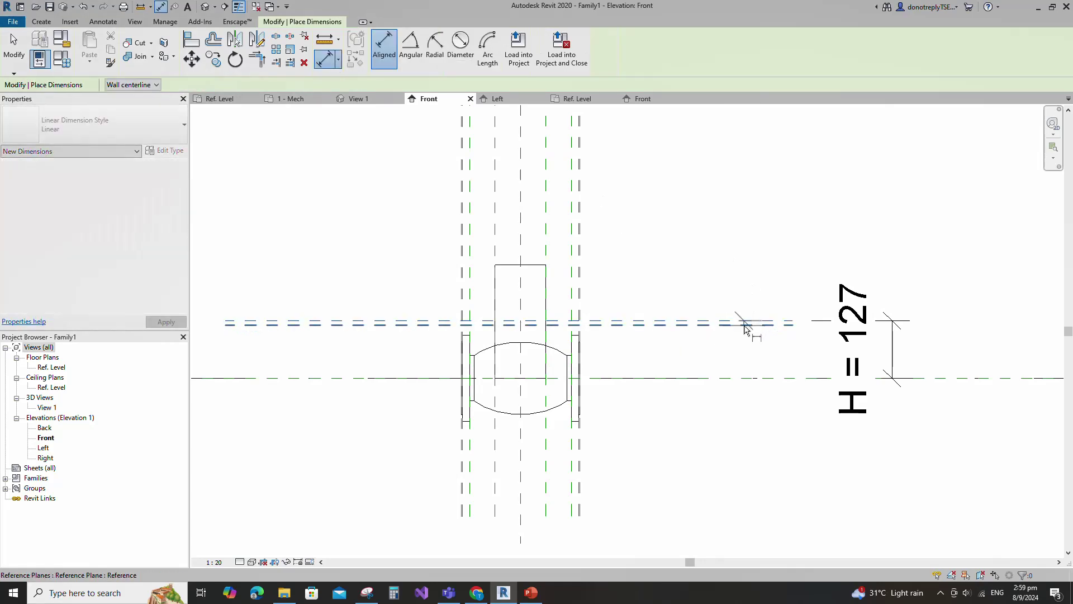
pyautogui.click(744, 325)
pyautogui.click(765, 278)
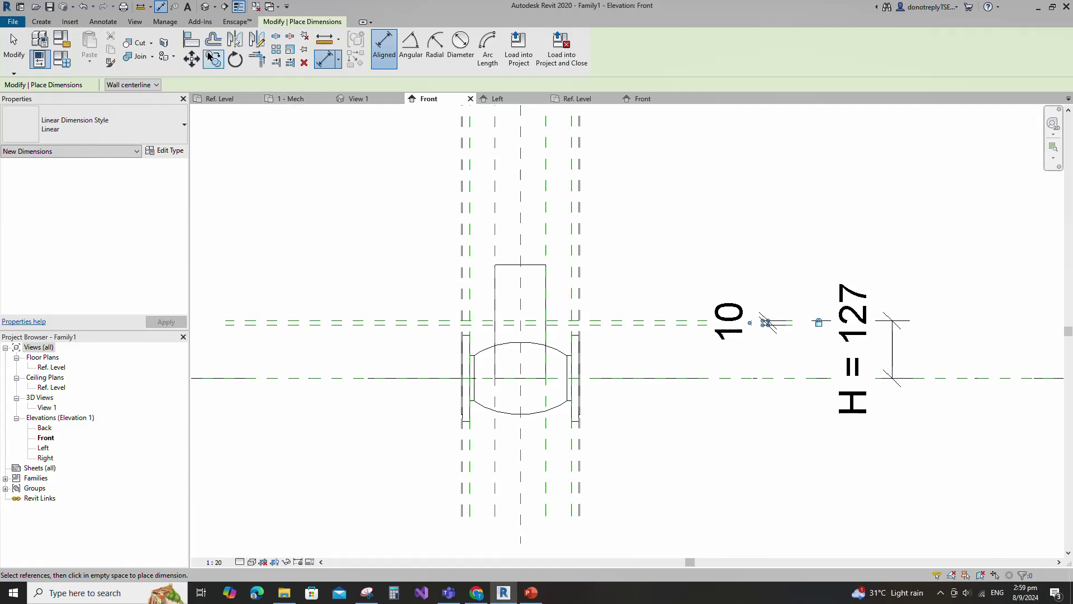
# Align and lock the rounded extrusion's top to the lower of the two new planes and its base to the reference level.
pyautogui.click(193, 40)
pyautogui.click(611, 325)
pyautogui.click(513, 264)
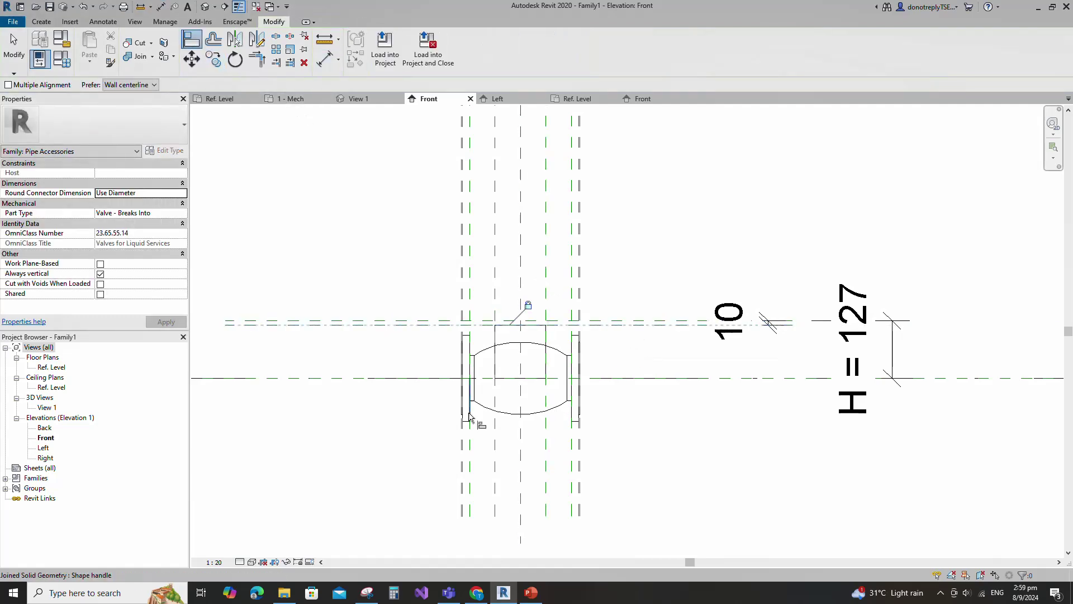
pyautogui.scroll(1, 478, 413)
pyautogui.click(660, 367)
pyautogui.click(555, 373)
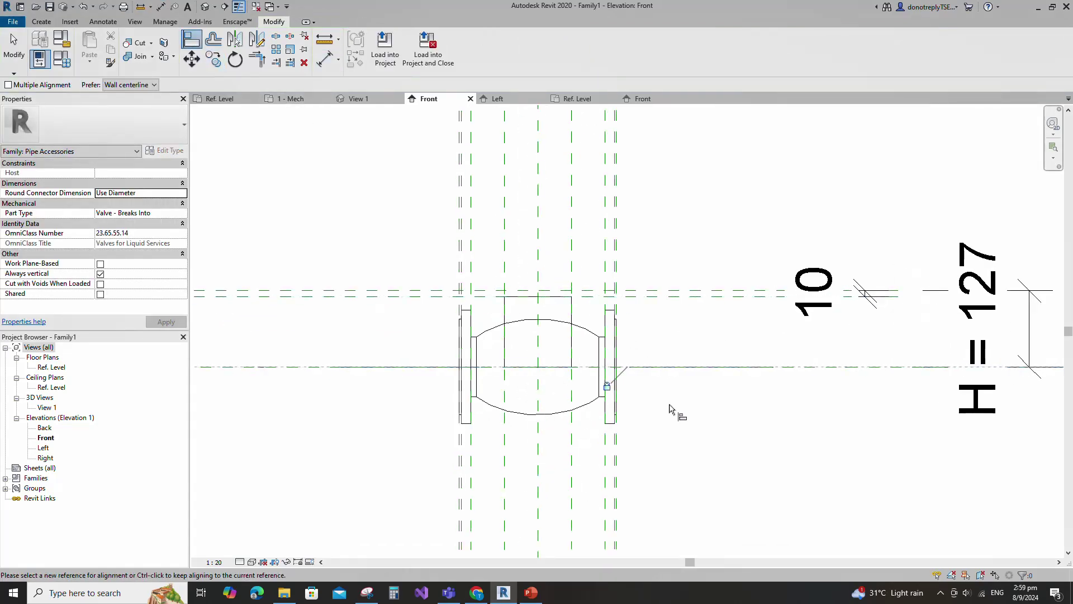
pyautogui.scroll(-1, 669, 405)
pyautogui.press('Escape')
# Set the Front elevation to Fine detail level with the Shaded visual style.
pyautogui.click(239, 562)
pyautogui.click(251, 549)
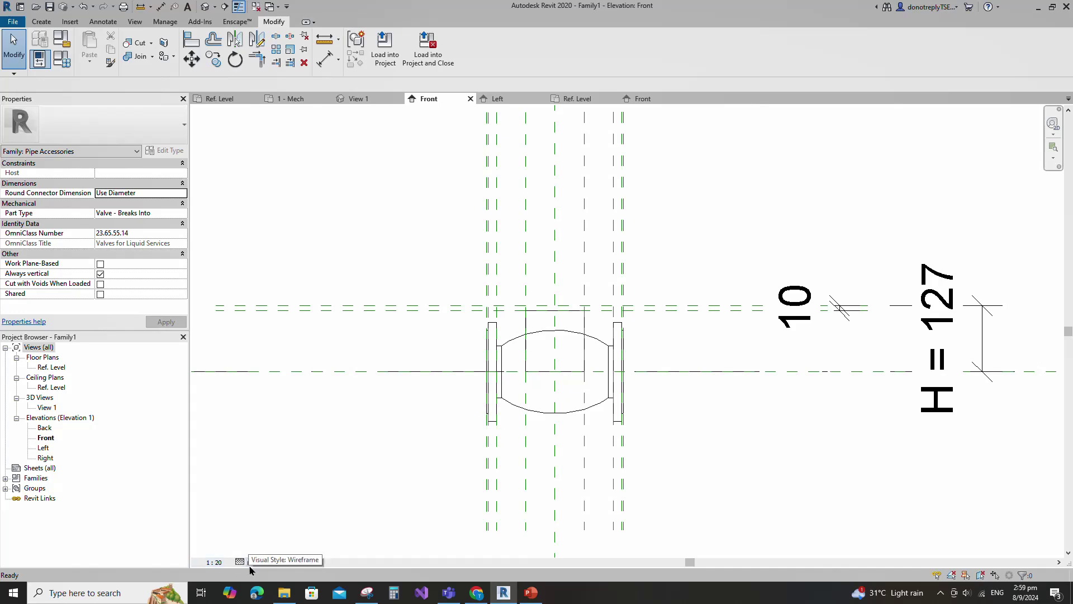
pyautogui.click(261, 561)
pyautogui.click(330, 515)
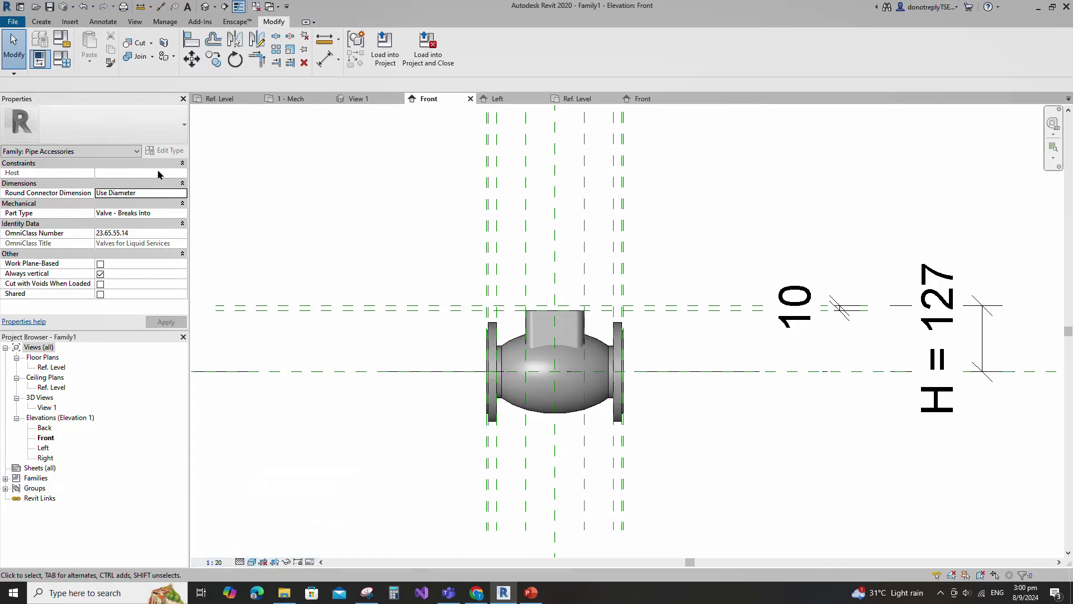
# Join the rounded extrusion to the valve body geometry.
pyautogui.click(140, 59)
pyautogui.click(601, 346)
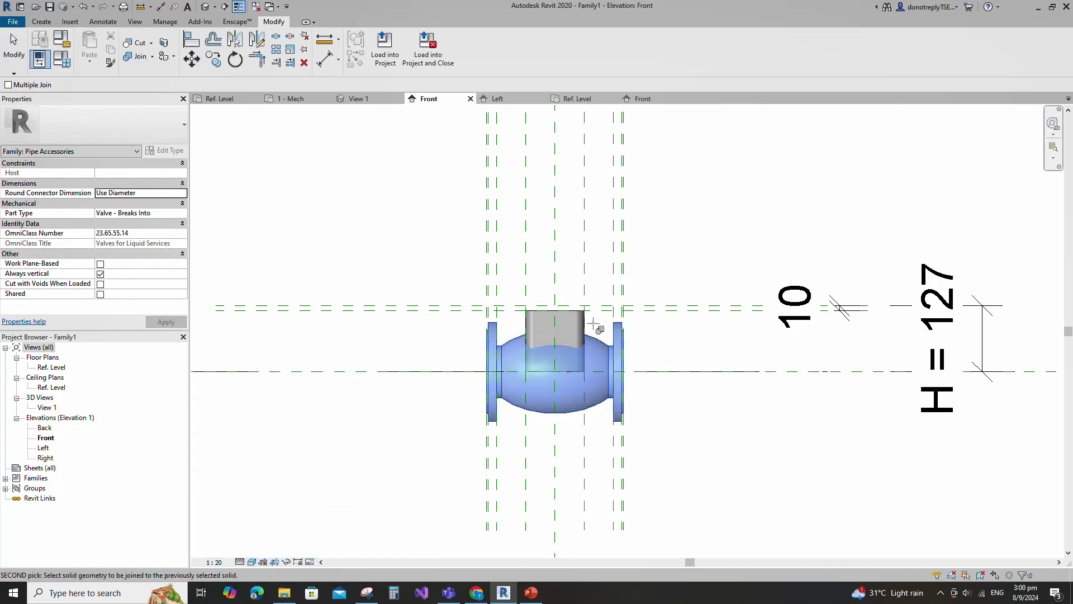
pyautogui.click(585, 320)
pyautogui.press('Escape')
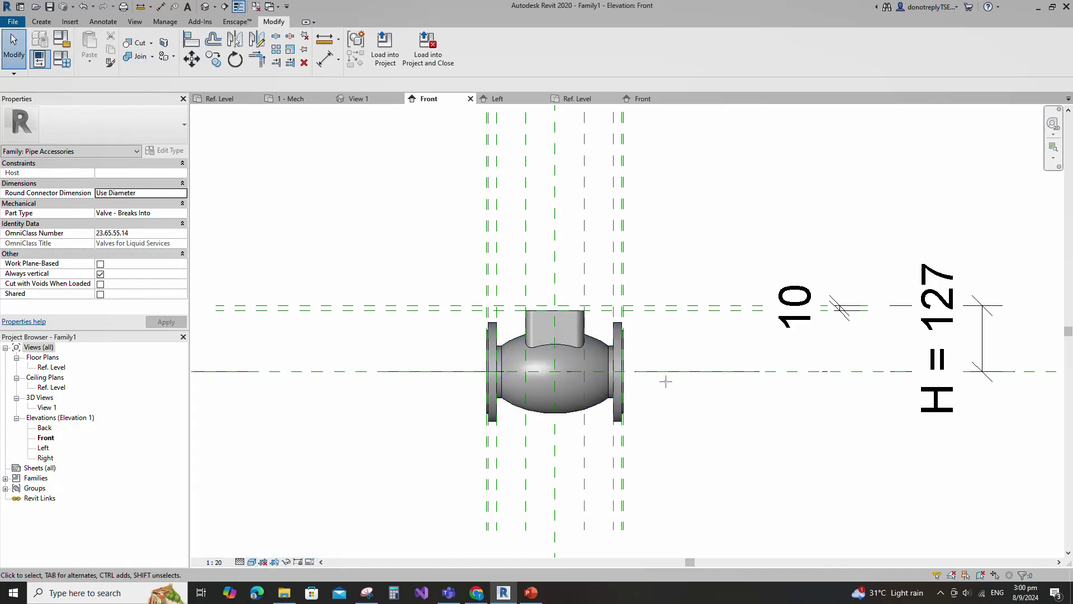
# Copy the rounded extrusion 10 mm straight up so its top lies on the upper horizontal plane.
pyautogui.click(584, 328)
pyautogui.click(214, 59)
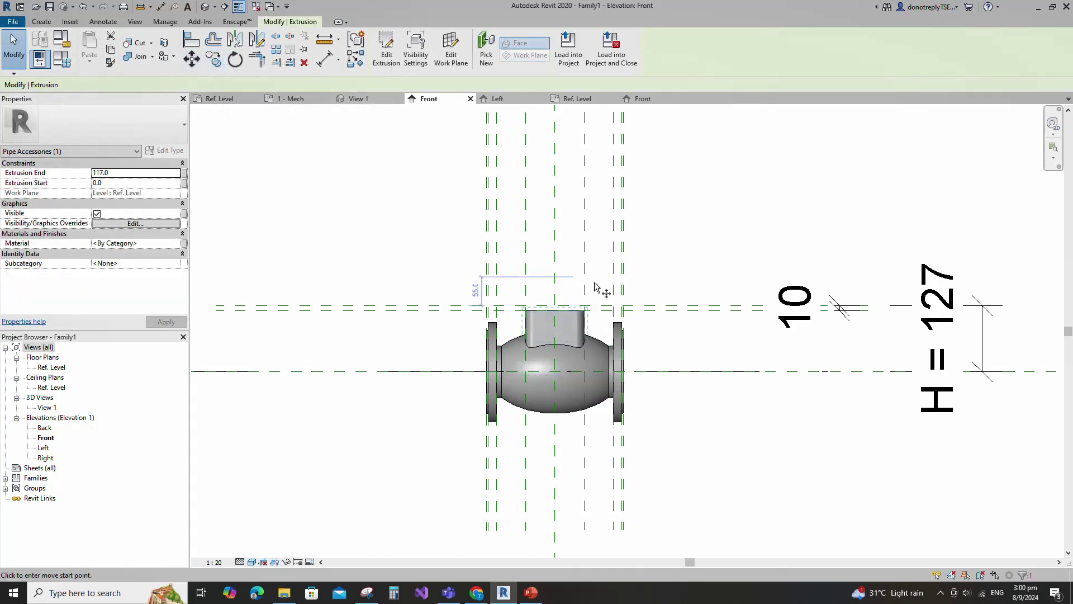
pyautogui.click(554, 304)
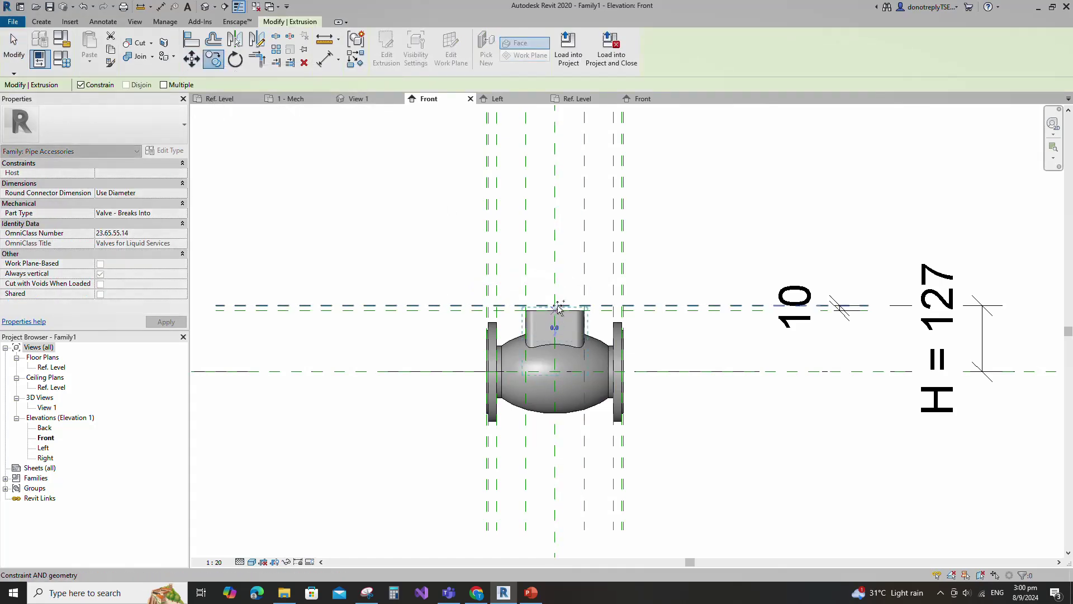
pyautogui.scroll(3, 558, 306)
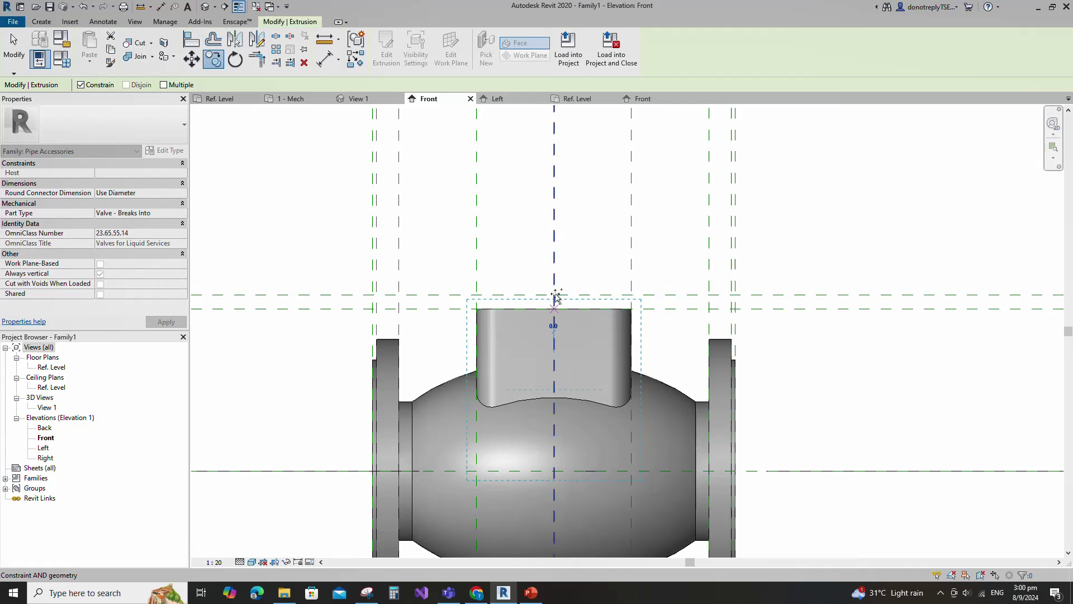
pyautogui.click(555, 299)
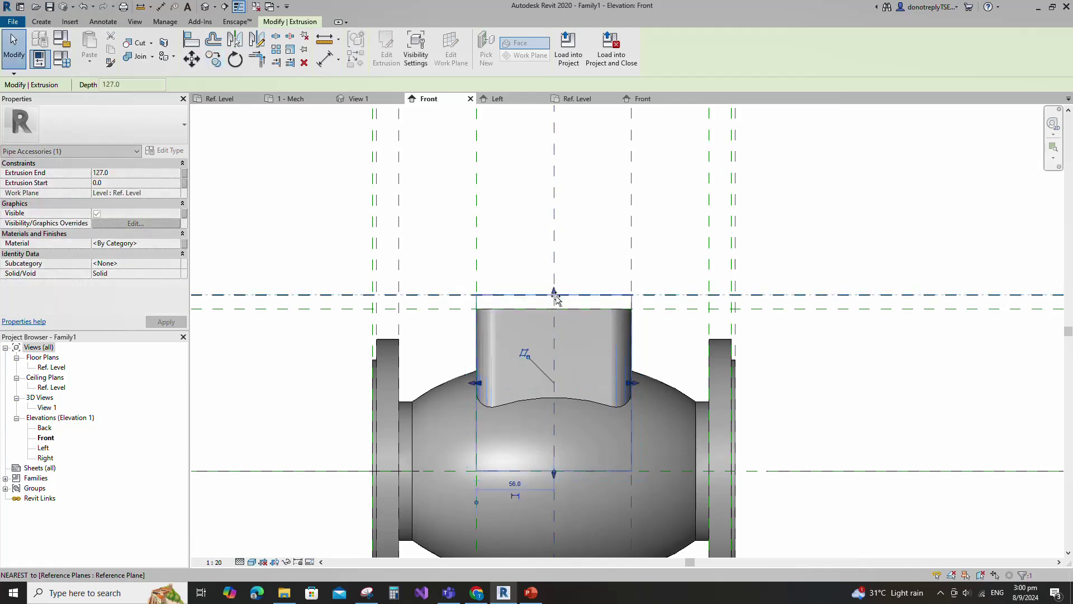
# Raise the copied extrusion's base to the lower horizontal plane to form a 10 mm thick cap.
pyautogui.scroll(-2, 551, 289)
pyautogui.moveTo(553, 429); pyautogui.dragTo(562, 308)
pyautogui.scroll(-2, 517, 292)
pyautogui.click(766, 184)
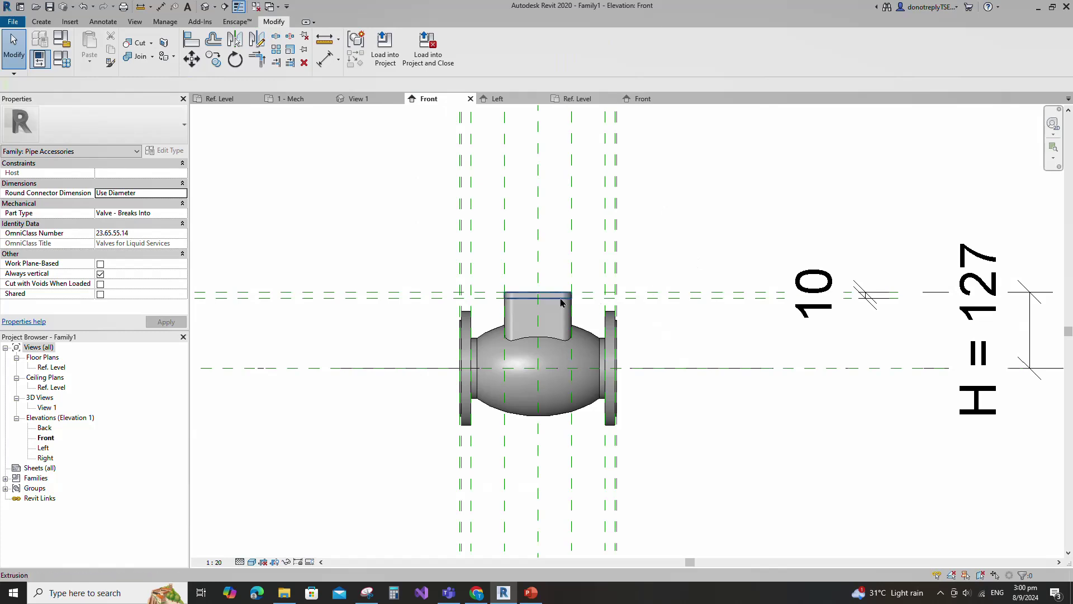
# Edit the cap's sketch in the Ref. Level plan, aligning its edges to the surrounding reference planes, and finish the sketch.
pyautogui.click(580, 307)
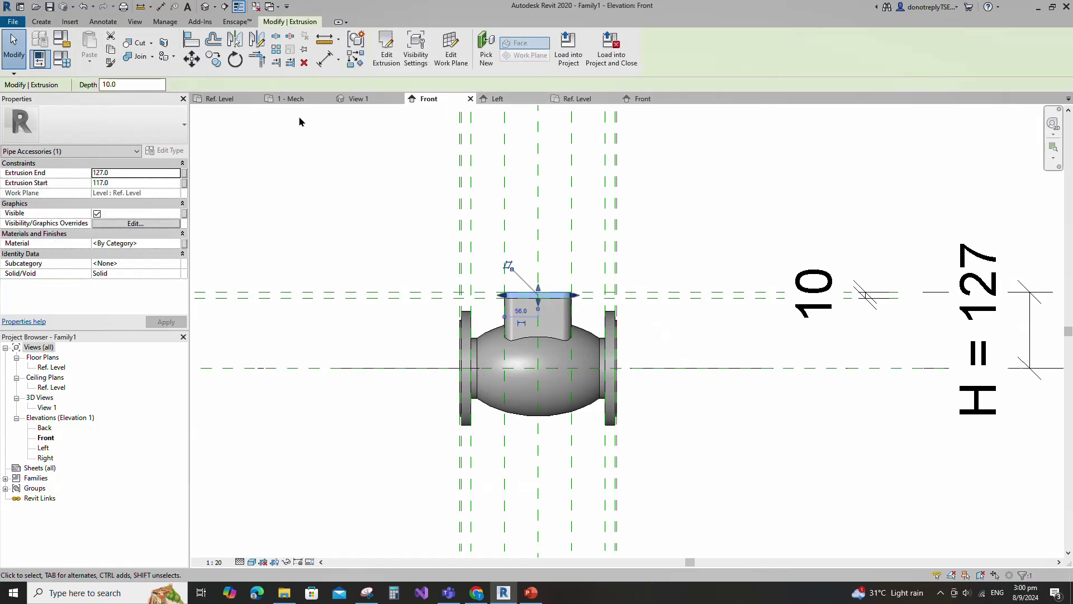
pyautogui.click(577, 99)
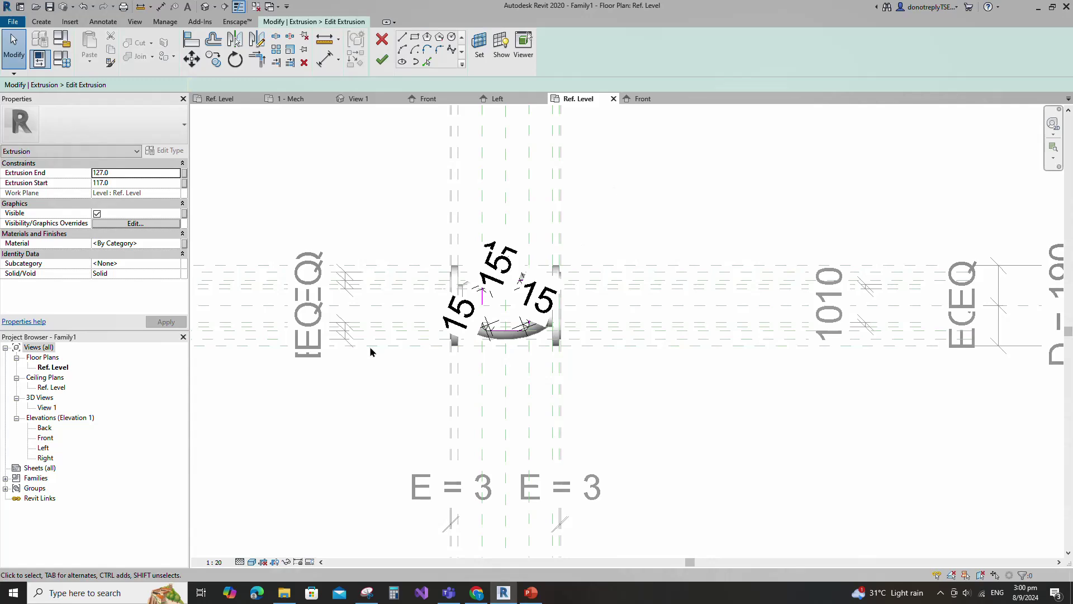
pyautogui.scroll(1, 352, 335)
pyautogui.click(188, 41)
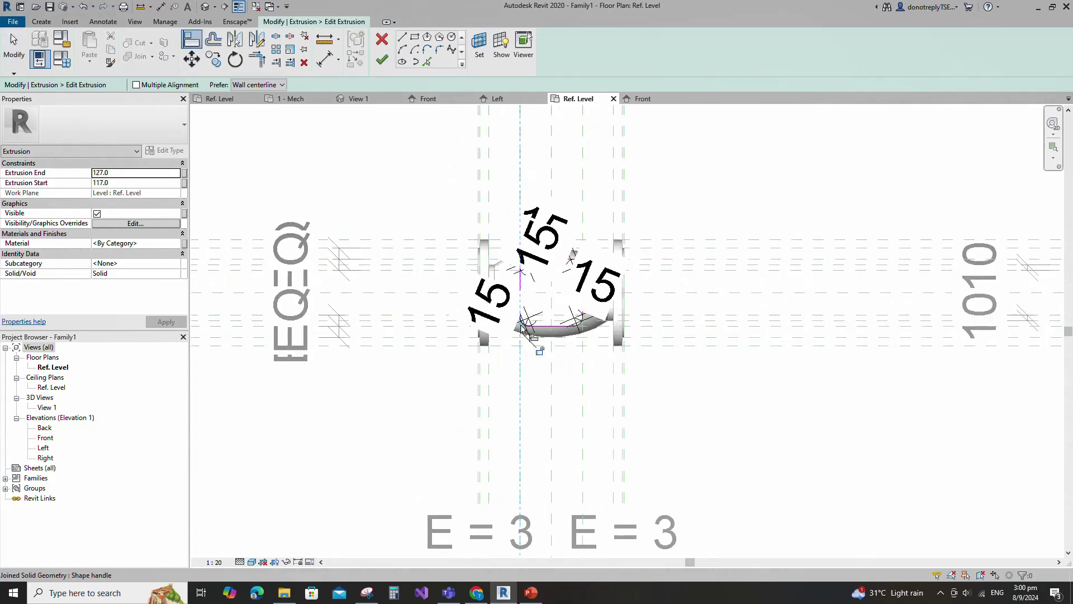
pyautogui.click(583, 314)
pyautogui.click(642, 258)
pyautogui.click(557, 261)
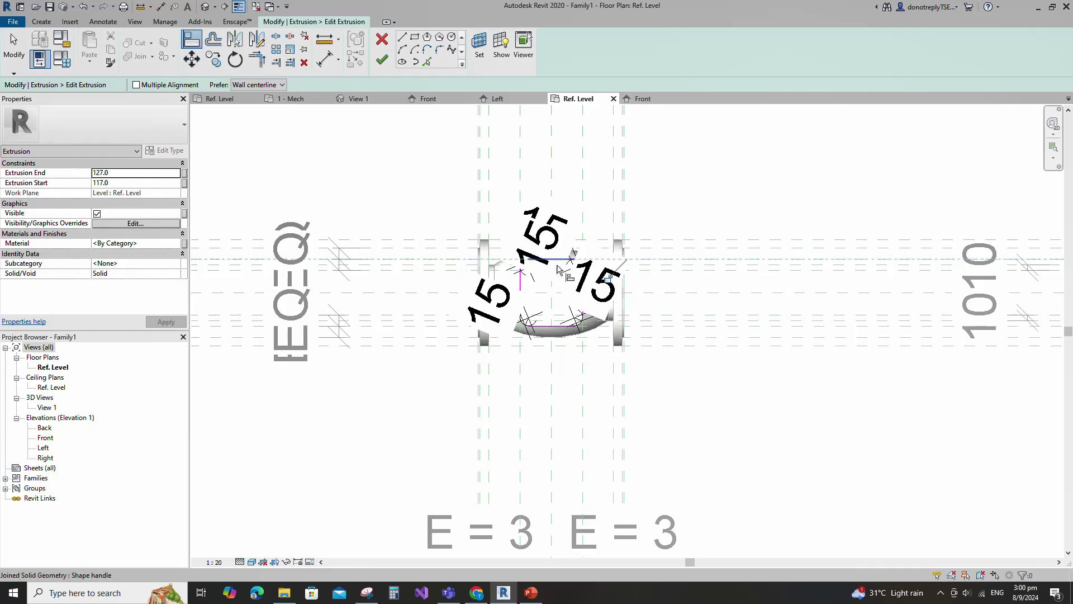
pyautogui.click(381, 60)
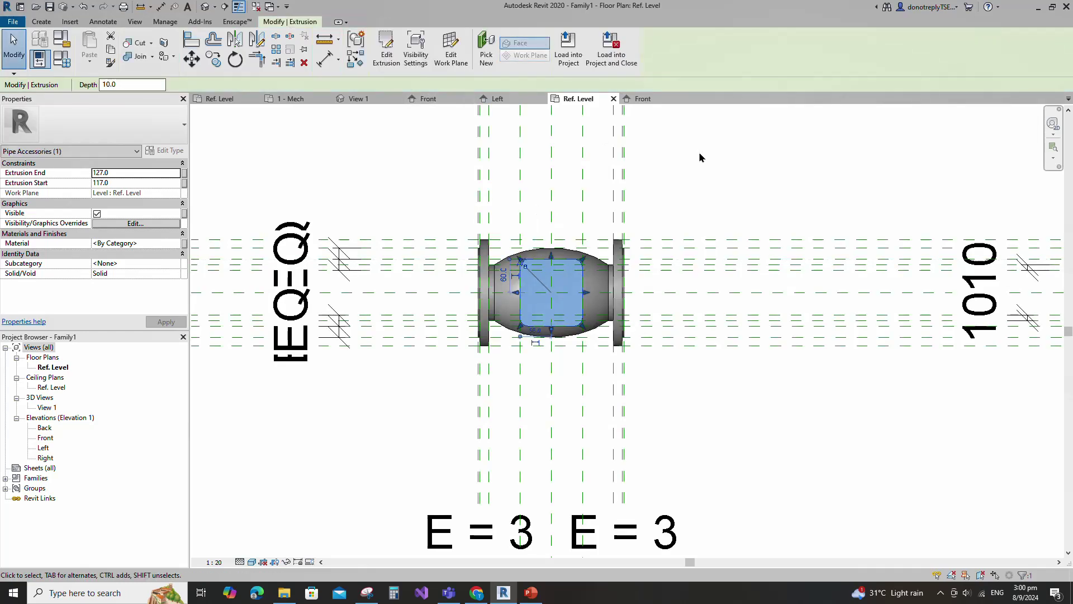
# Open the 3D view of the valve and set it to Fine detail with the Shaded visual style.
pyautogui.scroll(-3, 608, 173)
pyautogui.doubleClick(46, 407)
pyautogui.scroll(-3, 561, 393)
pyautogui.click(1030, 142)
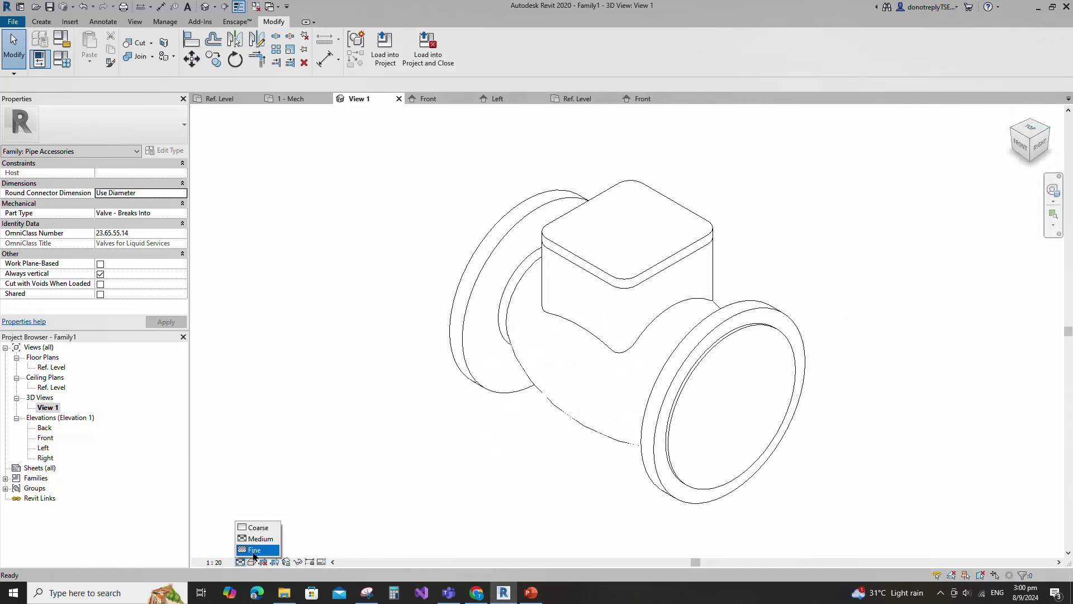
pyautogui.click(252, 562)
pyautogui.click(275, 516)
pyautogui.moveTo(471, 424)
pyautogui.keyDown('shift'); pyautogui.mouseDown(button='middle')
pyautogui.moveTo(666, 430)
pyautogui.moveTo(512, 416)
pyautogui.mouseUp(button='middle'); pyautogui.keyUp('shift')
pyautogui.scroll(-3, 513, 416)
# Associate the flanged revolve's material with a new type parameter named Material.
pyautogui.click(503, 410)
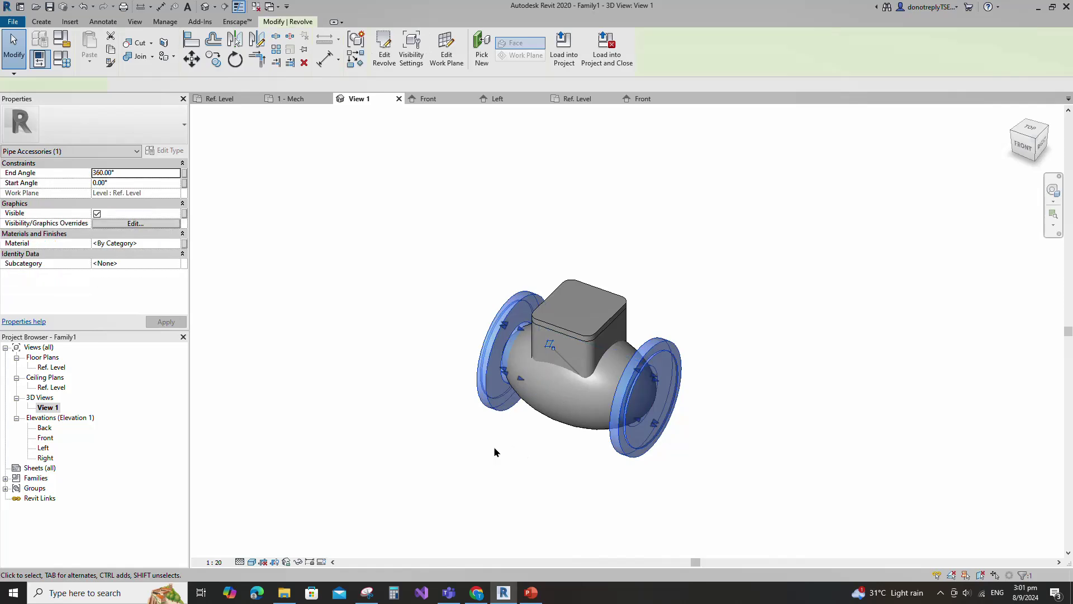
pyautogui.click(184, 244)
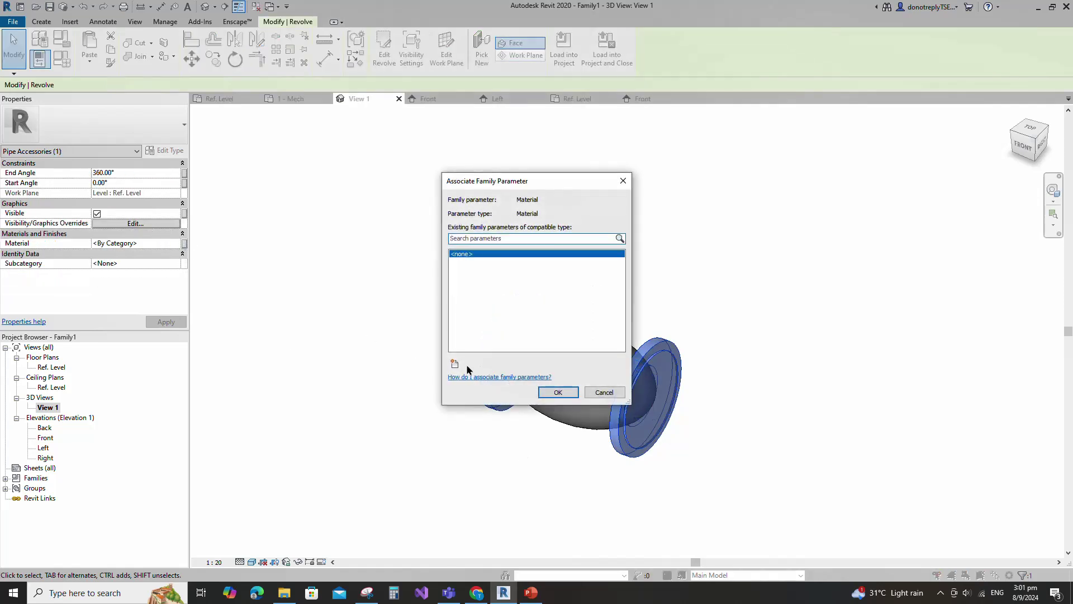
pyautogui.click(456, 365)
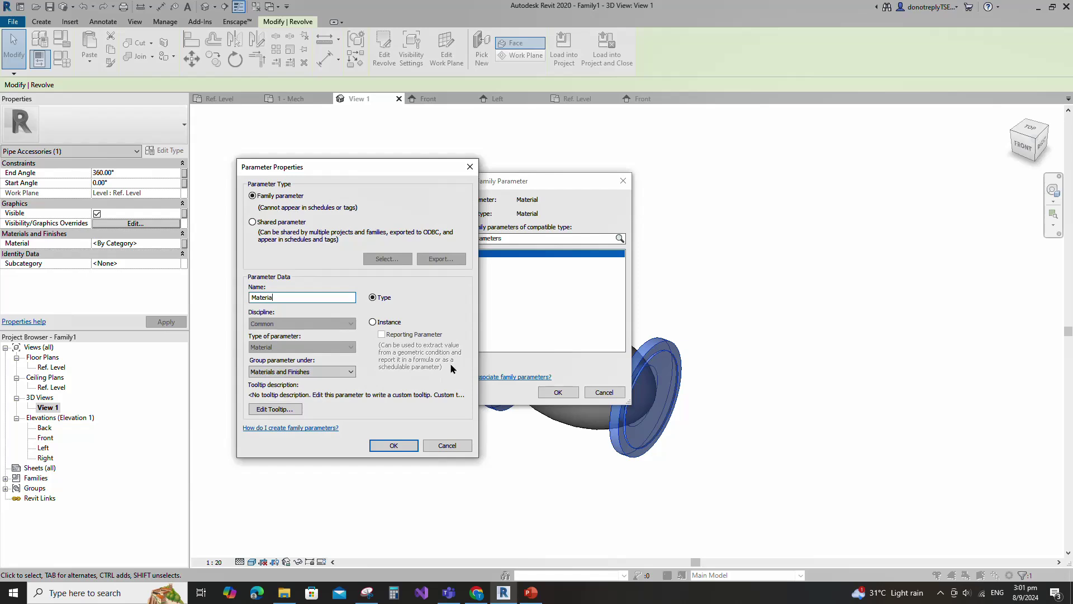
pyautogui.click(390, 446)
pyautogui.click(557, 392)
pyautogui.click(407, 402)
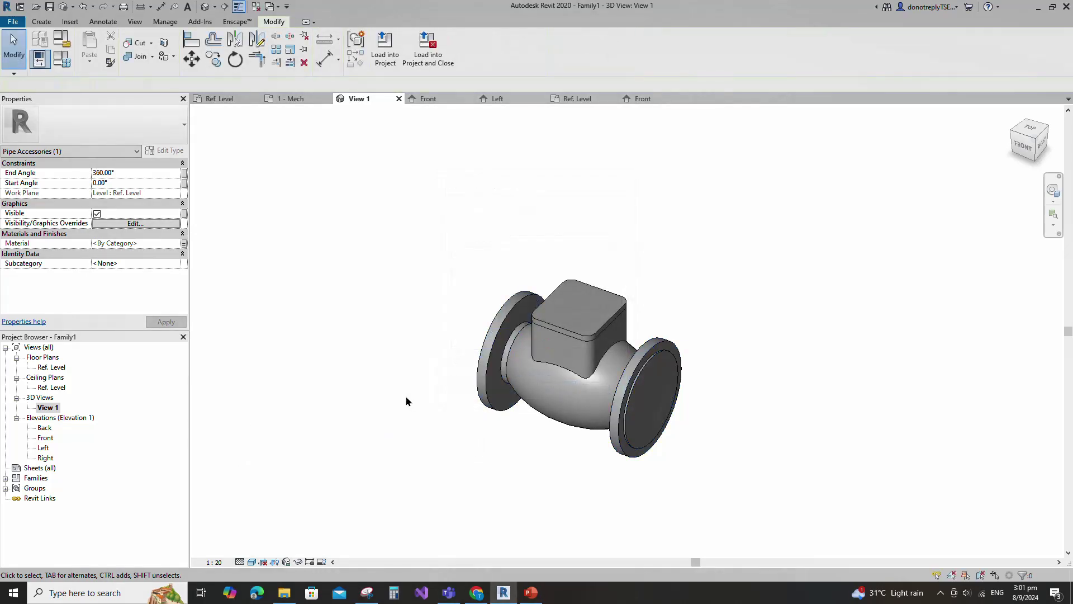
# In the Front elevation, start an extrusion and sketch a 30 mm radius circle where the square neck's left plane meets the Ref. Level.
pyautogui.doubleClick(45, 438)
pyautogui.scroll(-1, 734, 448)
pyautogui.moveTo(734, 448); pyautogui.dragTo(722, 356, button='middle')
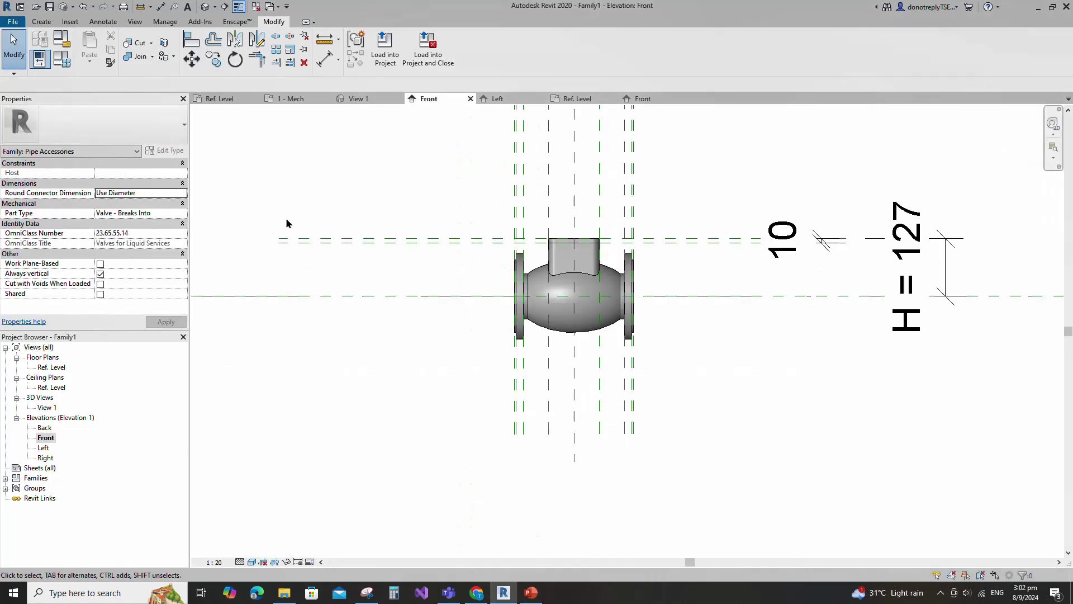
pyautogui.click(41, 22)
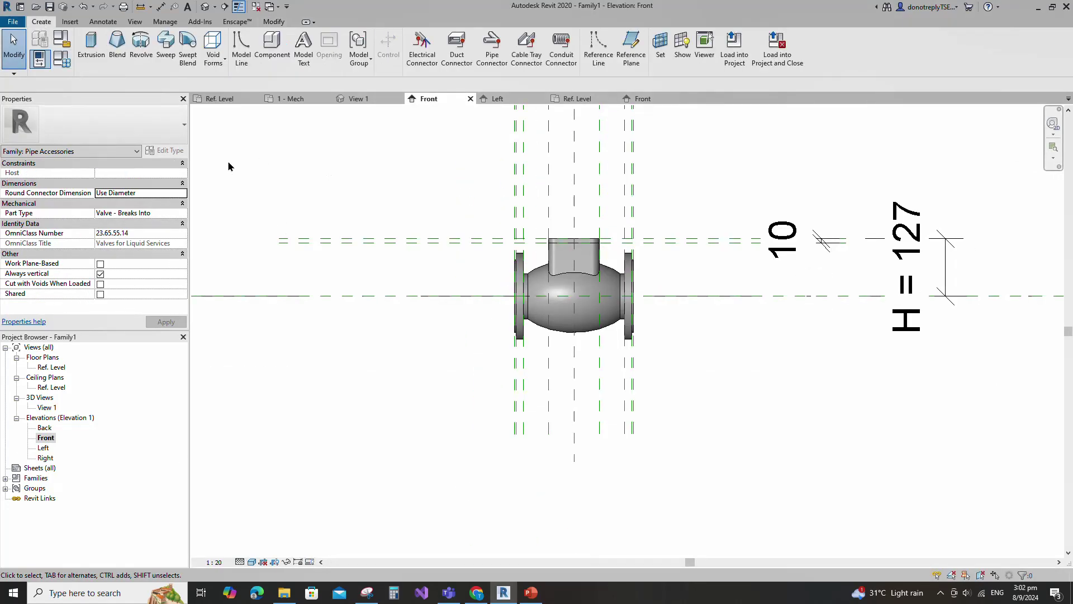
pyautogui.click(92, 42)
pyautogui.click(451, 36)
pyautogui.click(556, 287)
pyautogui.scroll(1, 564, 295)
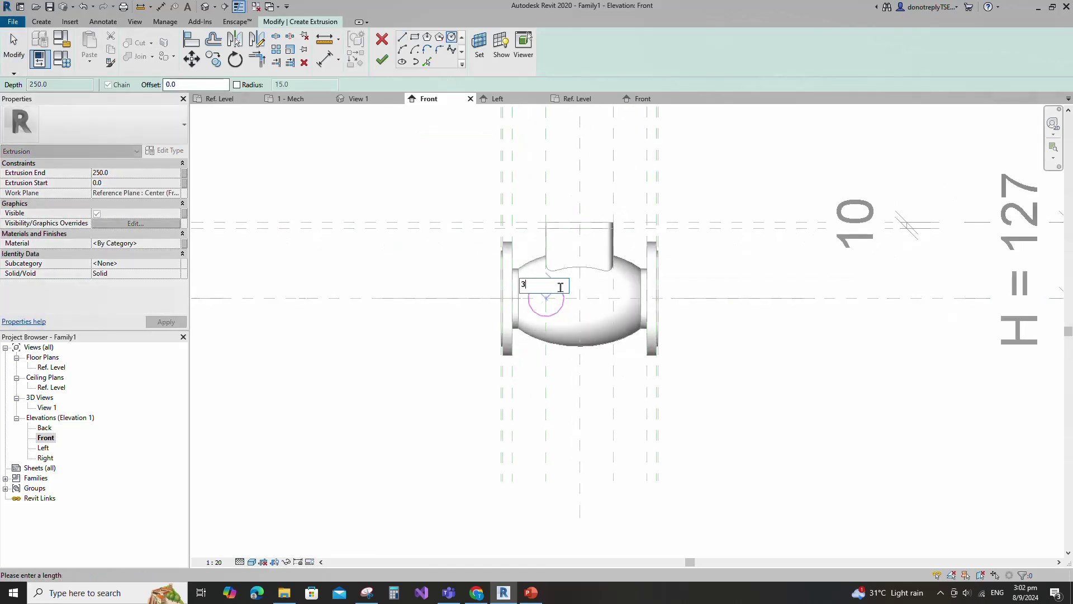
pyautogui.click(546, 315)
pyautogui.press('Escape')
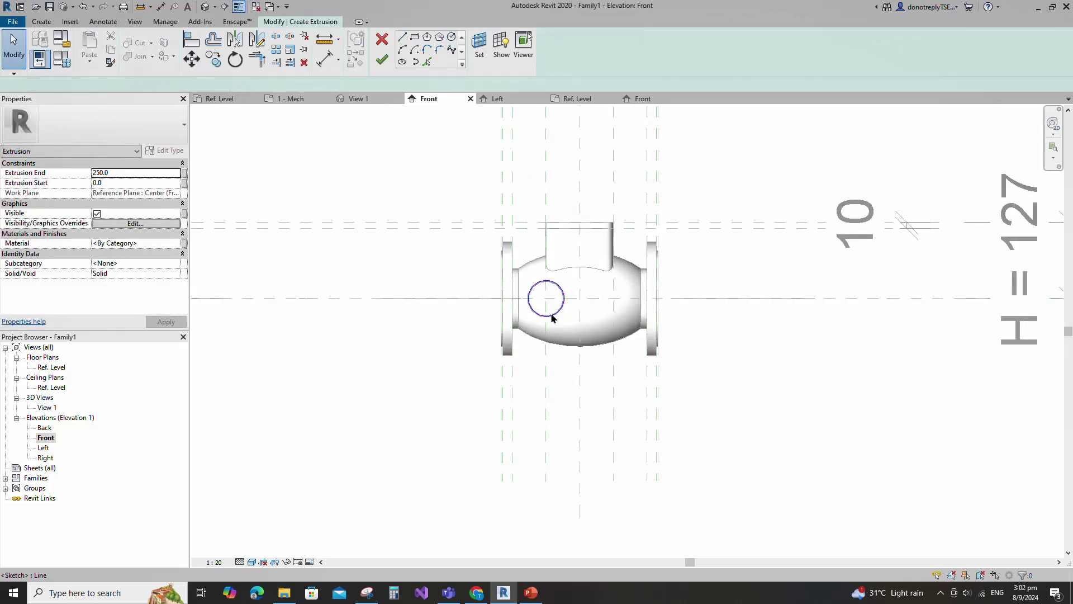
# Constrain the circle by aligning its visible centre mark to the crossing planes and dimensioning its diameter, and finish the extrusion sketch.
pyautogui.click(552, 316)
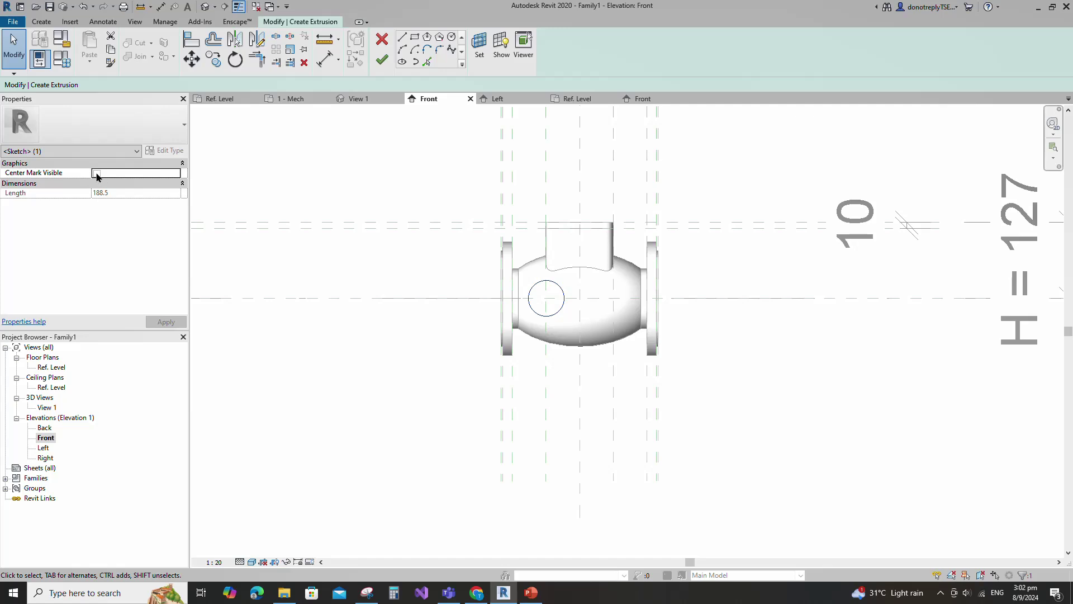
pyautogui.press('a')
pyautogui.press('l')
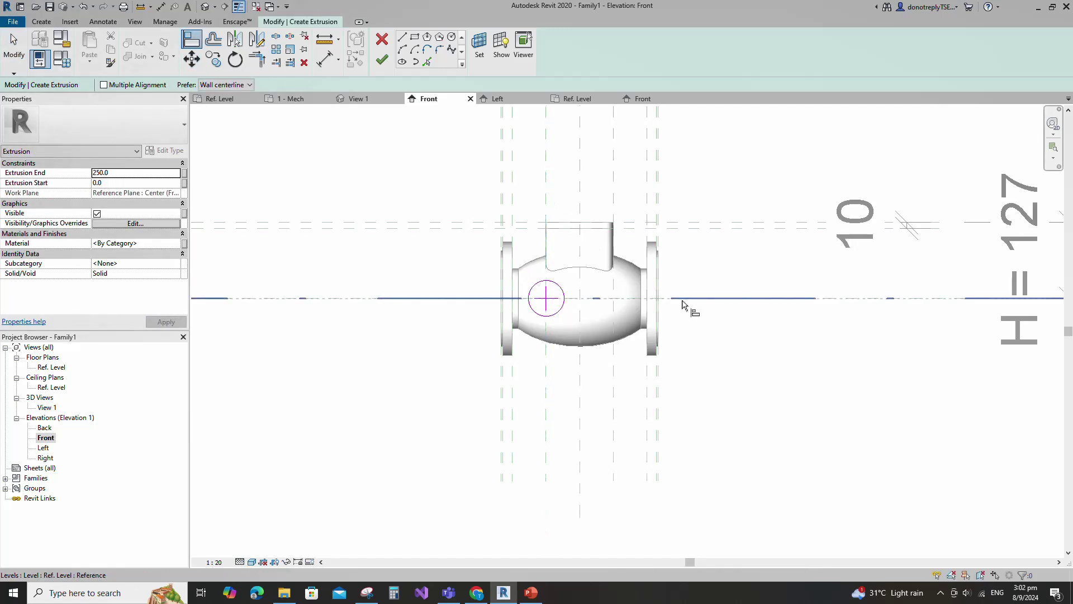
pyautogui.click(338, 59)
pyautogui.click(349, 146)
pyautogui.click(560, 286)
pyautogui.press('Escape')
pyautogui.click(381, 60)
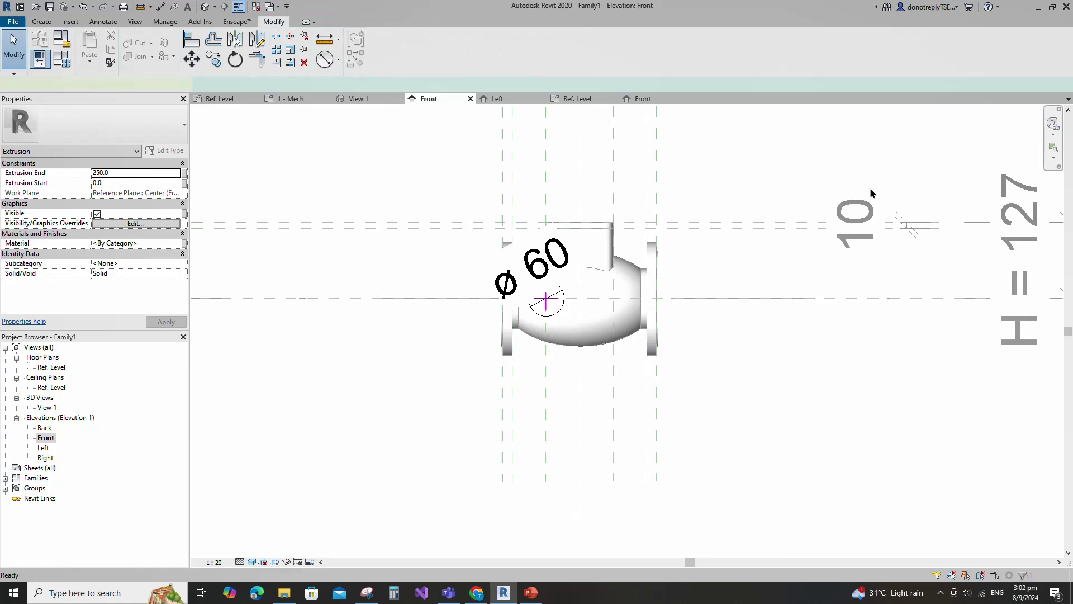
# In the Ref. Level plan, flip the round extrusion to the valve's rear and align its end to the plane at the body's rear edge.
pyautogui.doubleClick(51, 367)
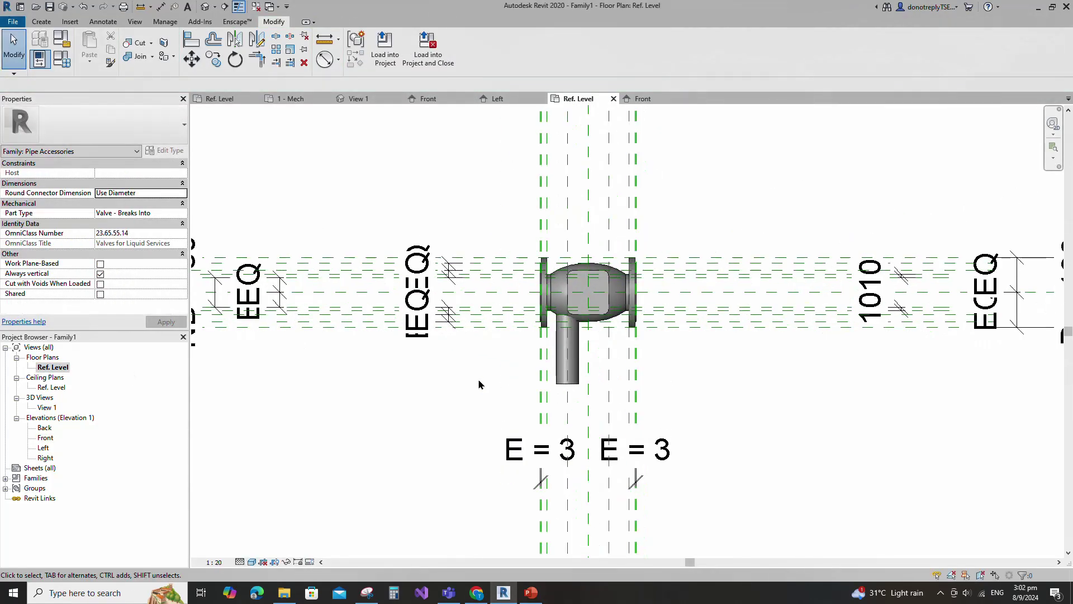
pyautogui.scroll(2, 479, 384)
pyautogui.click(598, 264)
pyautogui.moveTo(597, 264); pyautogui.dragTo(596, 222)
pyautogui.click(194, 39)
pyautogui.click(547, 304)
pyautogui.click(602, 385)
pyautogui.press('Escape')
pyautogui.press('Escape')
pyautogui.scroll(2, 603, 319)
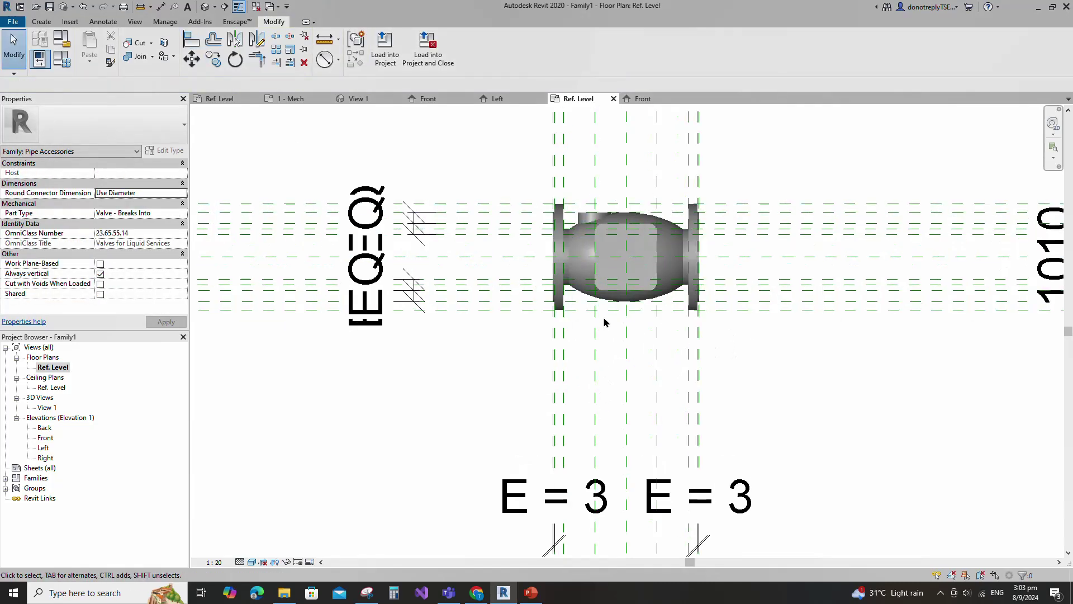
# Join the rear round extrusion to the flanged valve body.
pyautogui.click(139, 62)
pyautogui.click(559, 218)
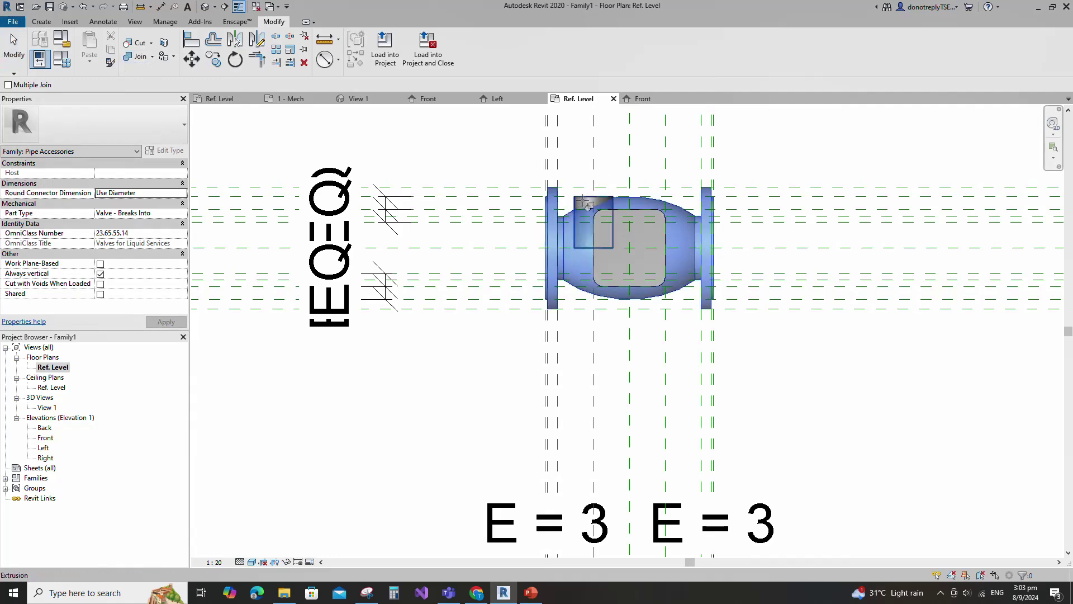
pyautogui.click(587, 204)
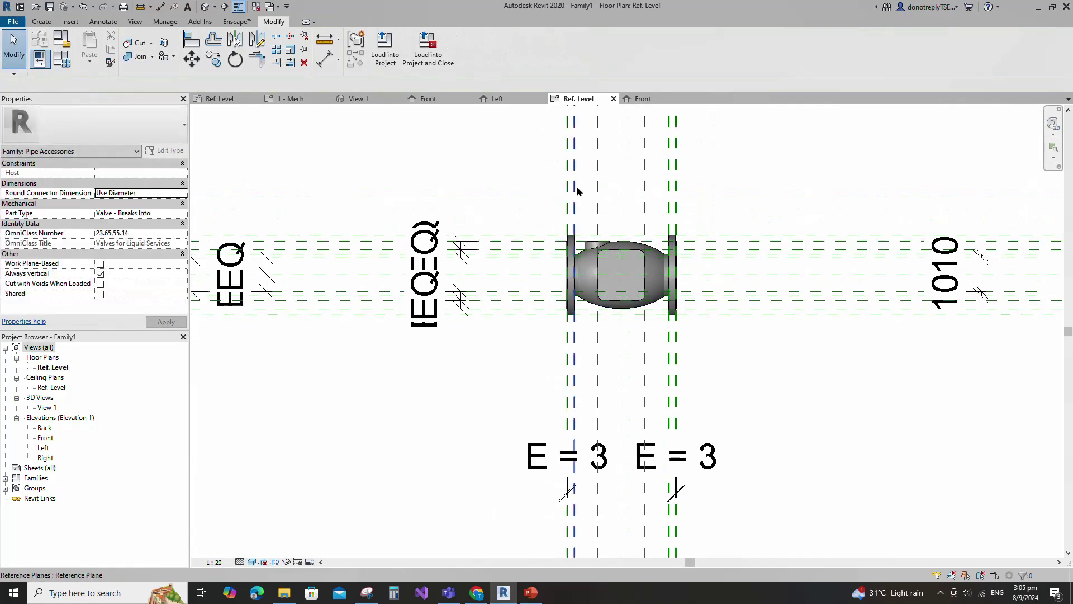
# Place a vertical reference plane between the left flange's inner plane and the square neck's left plane.
pyautogui.click(575, 186)
pyautogui.click(352, 60)
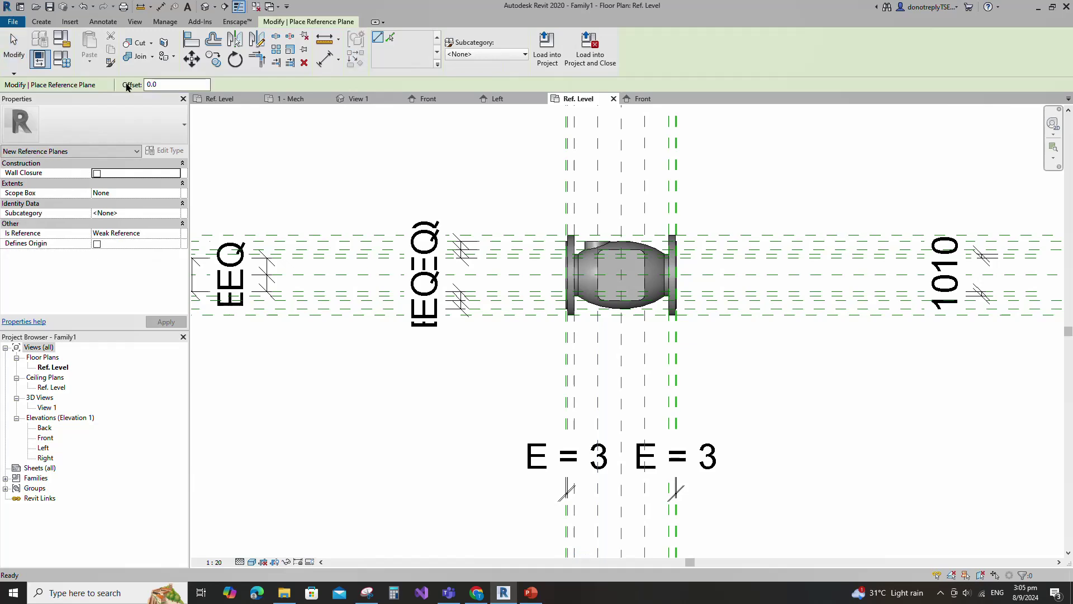
pyautogui.click(390, 38)
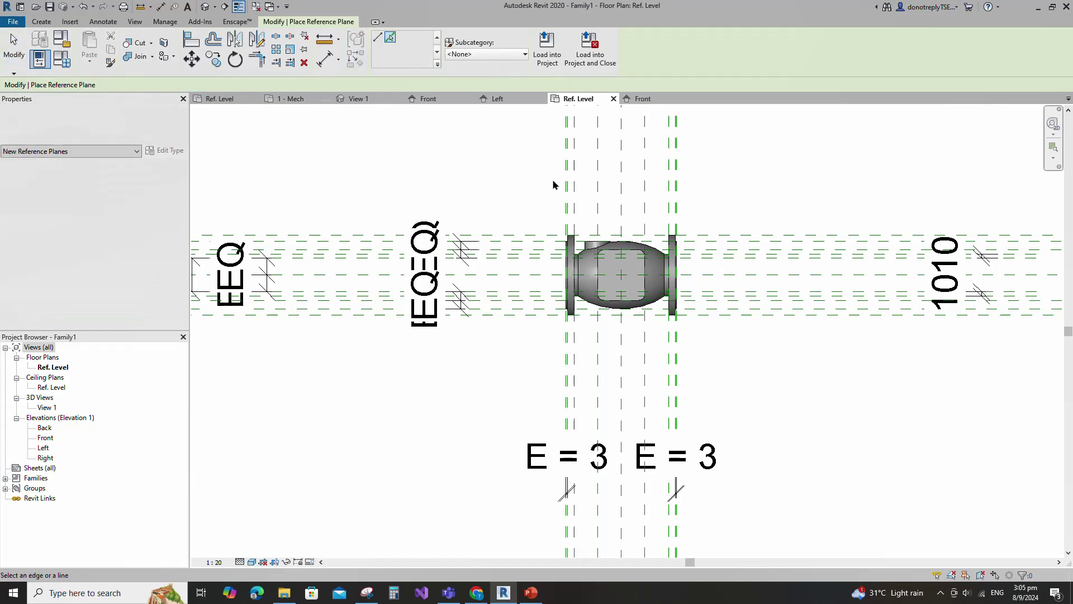
pyautogui.scroll(-3, 572, 317)
# Dimension the new plane against its two neighbouring vertical planes and make the spacing equal.
pyautogui.press('d')
pyautogui.press('i')
pyautogui.scroll(2, 563, 222)
pyautogui.click(584, 206)
pyautogui.click(592, 205)
pyautogui.click(602, 204)
pyautogui.click(611, 204)
pyautogui.click(592, 122)
pyautogui.press('Escape')
pyautogui.press('Escape')
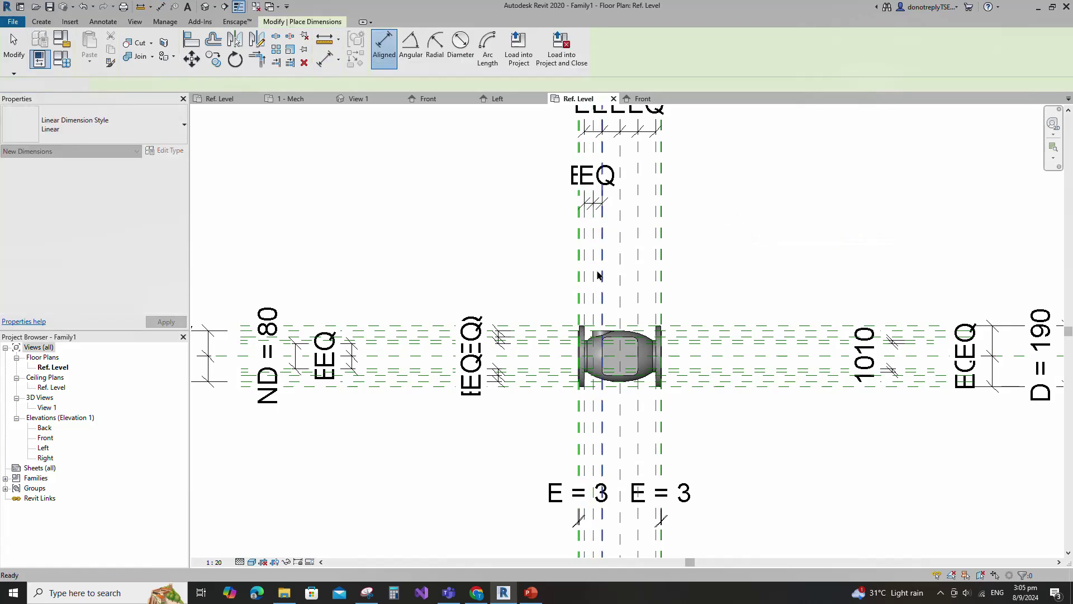
# Add another vertical reference plane offset 14 mm from the equalized plane toward the square neck's left plane.
pyautogui.click(600, 293)
pyautogui.click(356, 59)
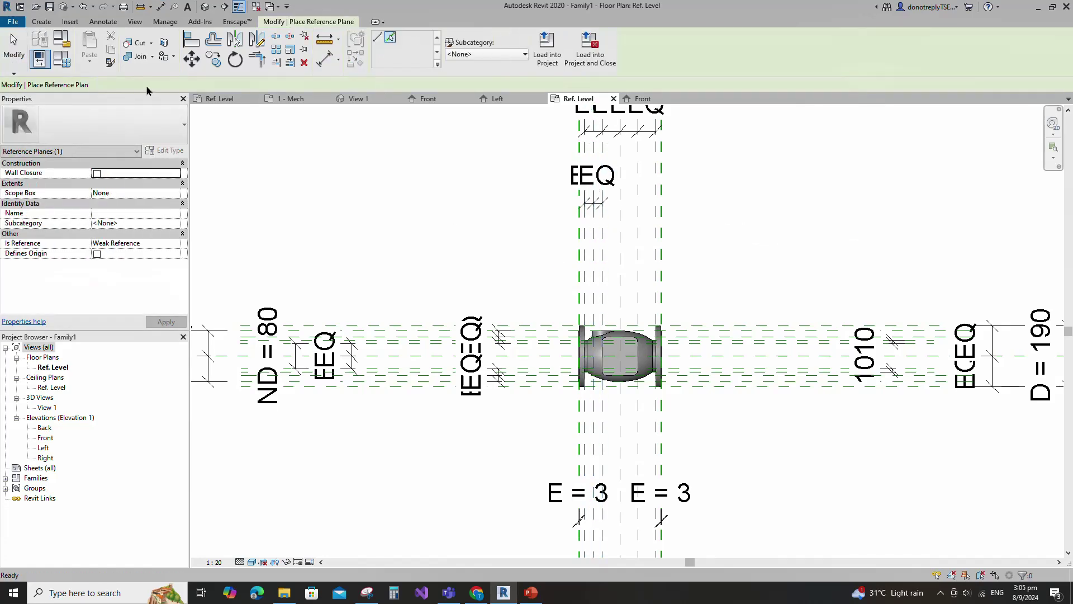
pyautogui.write('14')
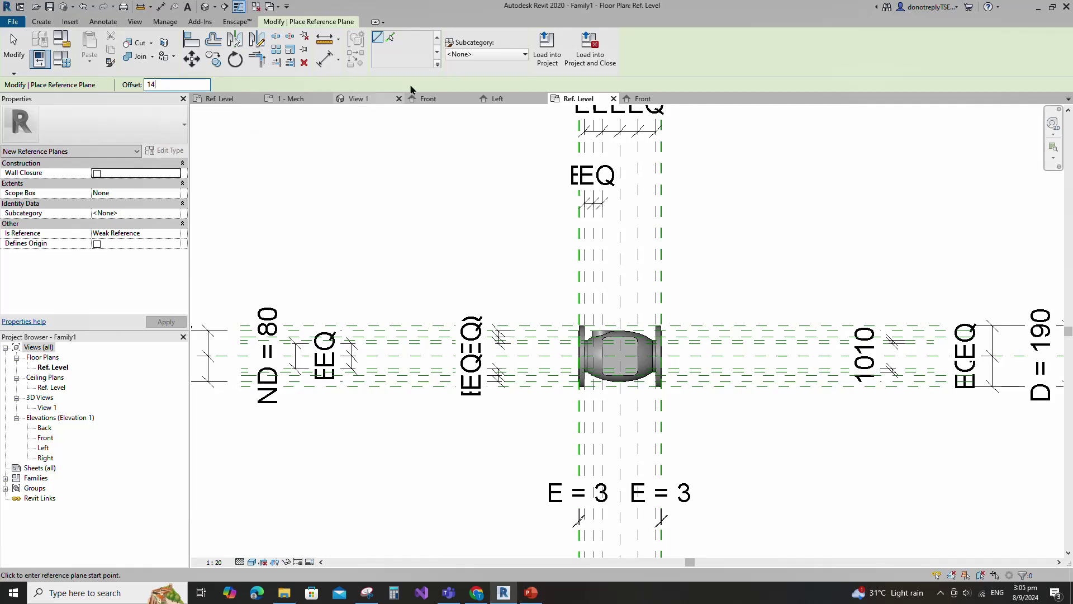
pyautogui.click(390, 38)
pyautogui.scroll(1, 595, 259)
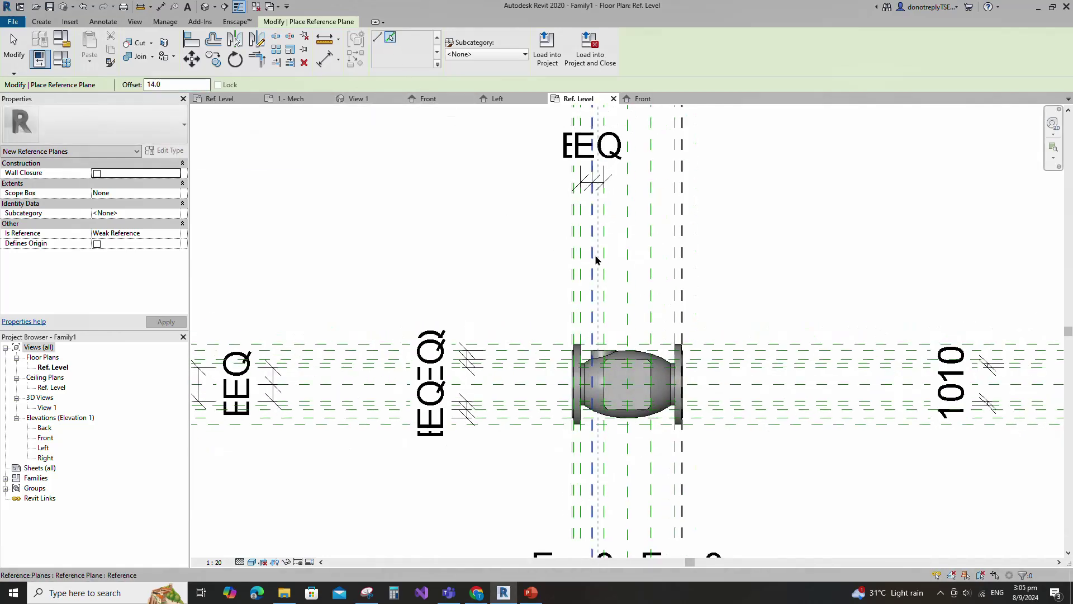
# Dimension the offset plane between the equalized plane and the square neck's left plane, and set equal spacing.
pyautogui.click(326, 59)
pyautogui.click(592, 246)
pyautogui.click(598, 244)
pyautogui.click(604, 237)
pyautogui.click(734, 249)
pyautogui.click(597, 293)
pyautogui.scroll(-2, 594, 241)
pyautogui.press('Escape')
pyautogui.press('Escape')
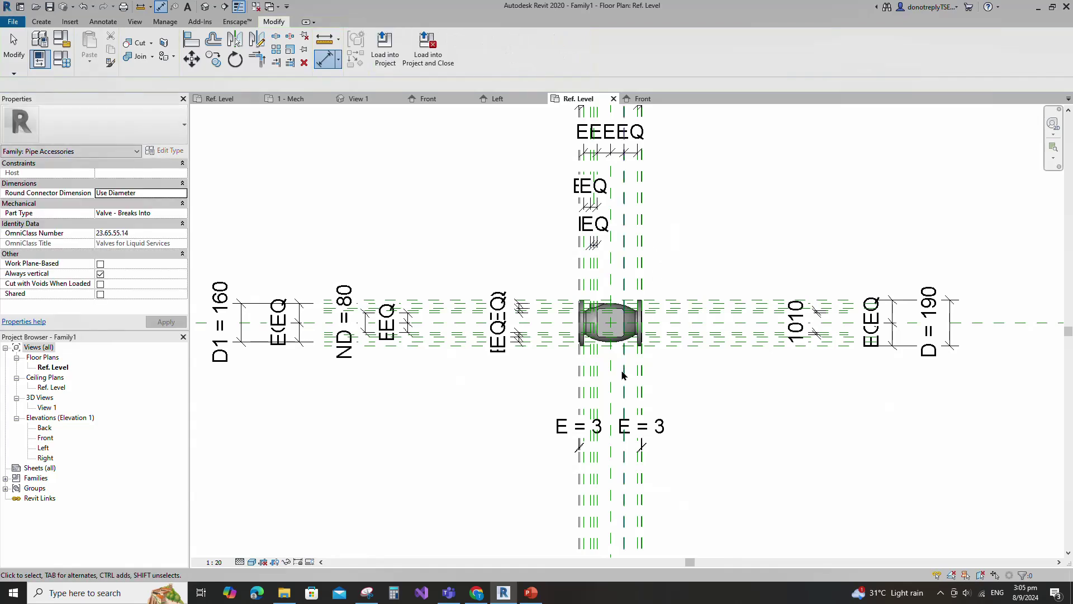
# Open the Front elevation and set its visual style to Wireframe.
pyautogui.scroll(1, 619, 370)
pyautogui.scroll(1, 691, 386)
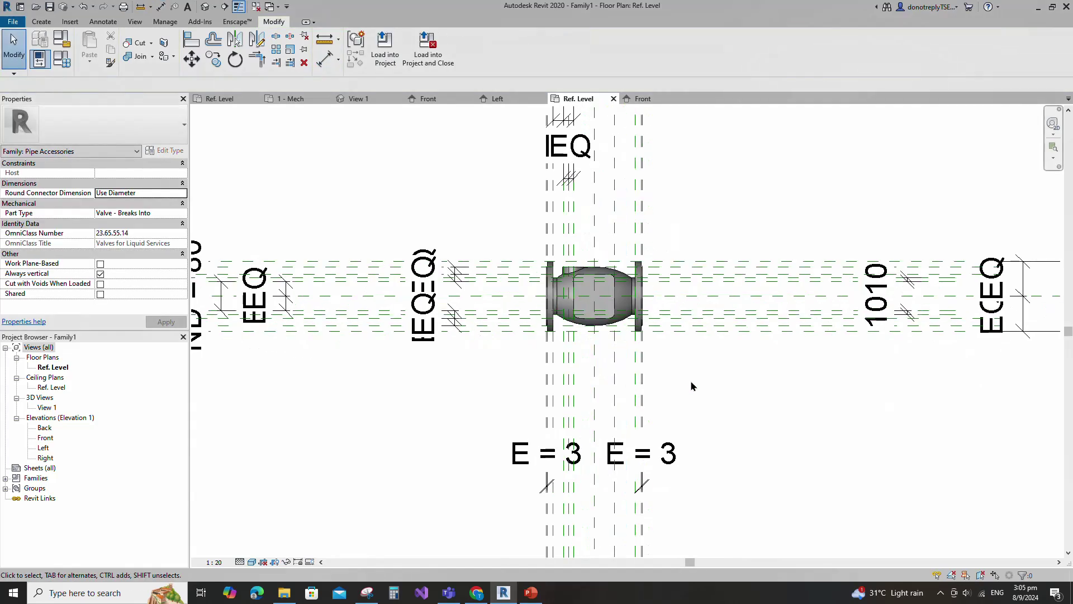
pyautogui.doubleClick(55, 436)
pyautogui.click(251, 561)
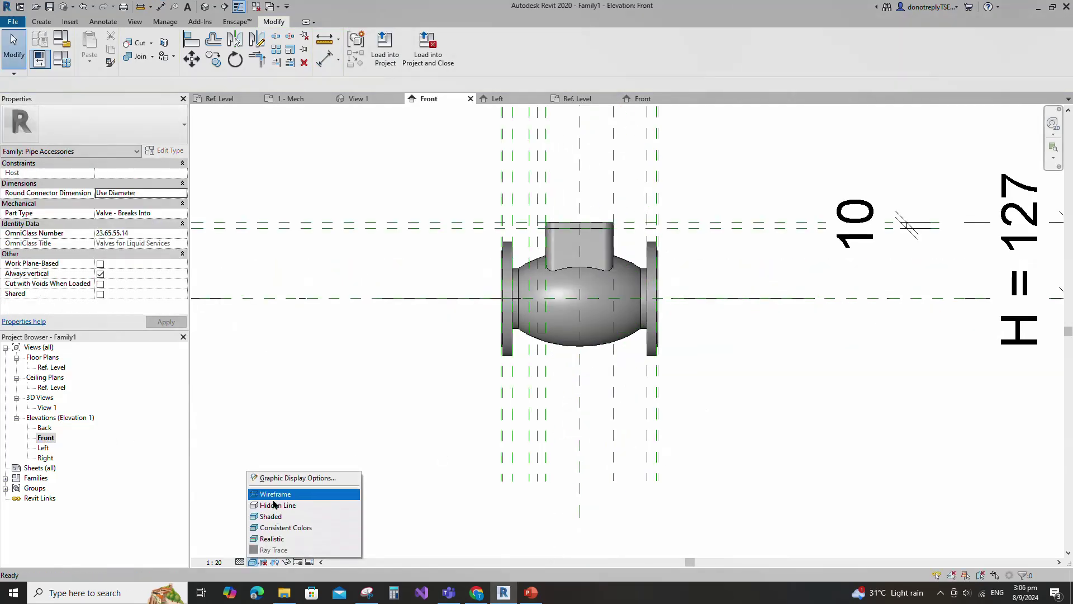
pyautogui.click(274, 497)
# Start an extrusion and sketch a 15 mm radius circle where the new offset reference plane meets the Ref. Level.
pyautogui.click(41, 22)
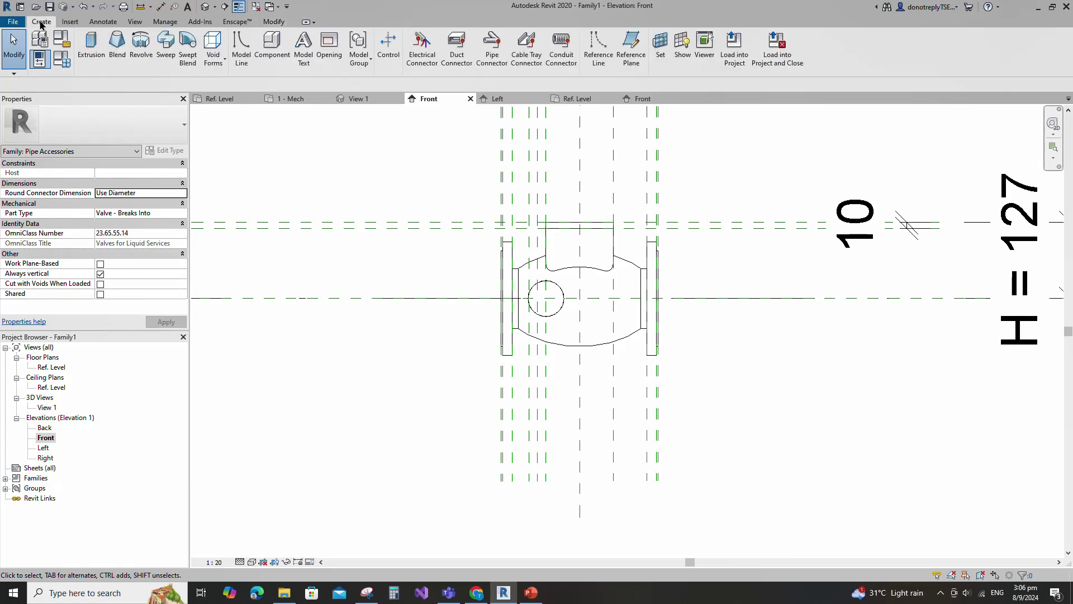
pyautogui.click(91, 45)
pyautogui.click(452, 37)
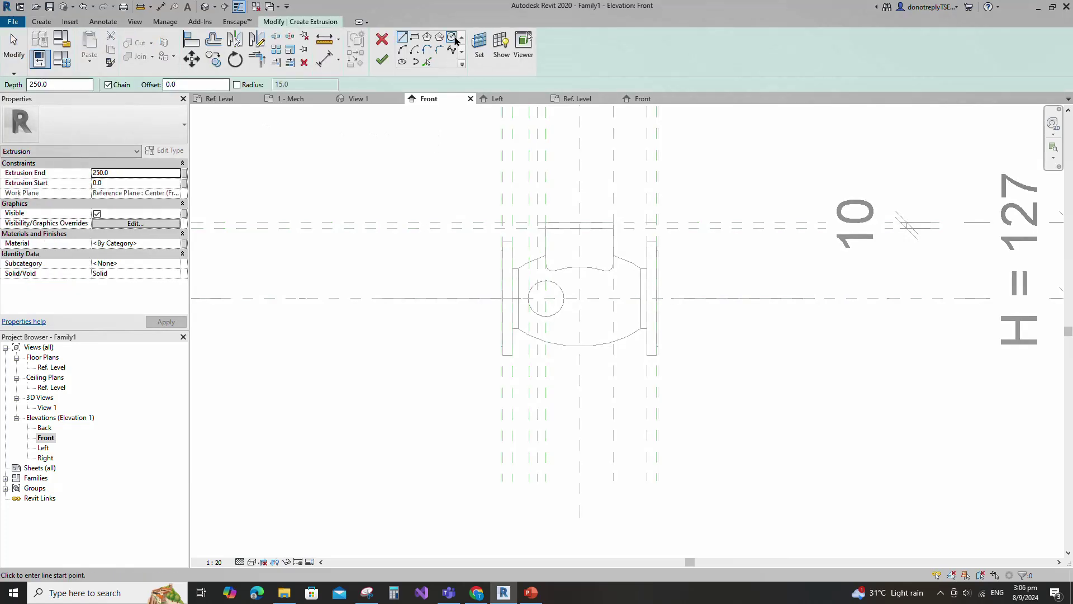
pyautogui.scroll(2, 551, 323)
pyautogui.scroll(2, 550, 323)
pyautogui.click(534, 280)
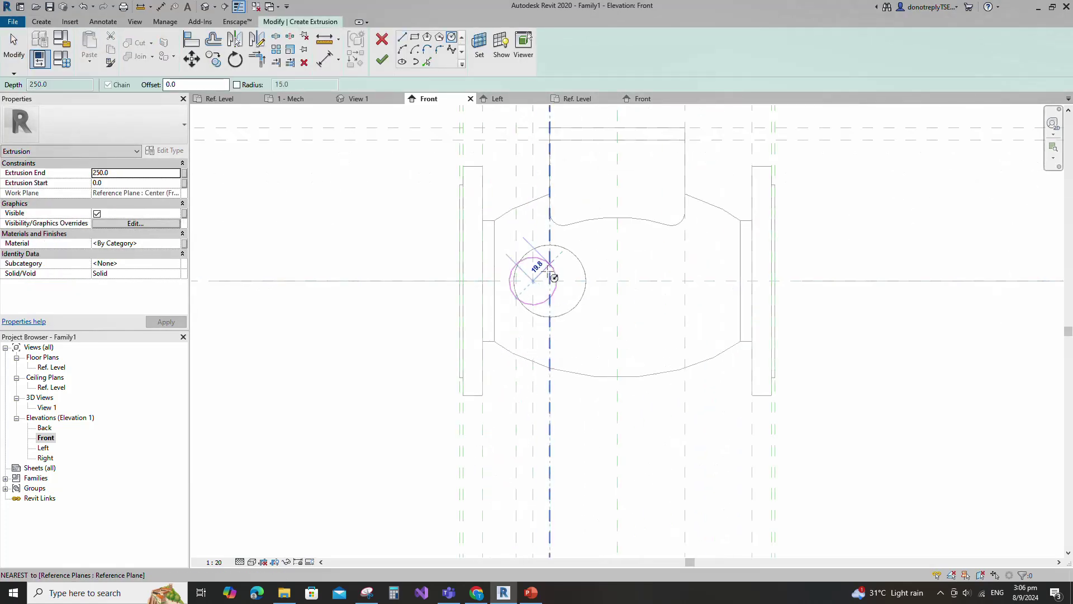
pyautogui.write('15')
pyautogui.press('Return')
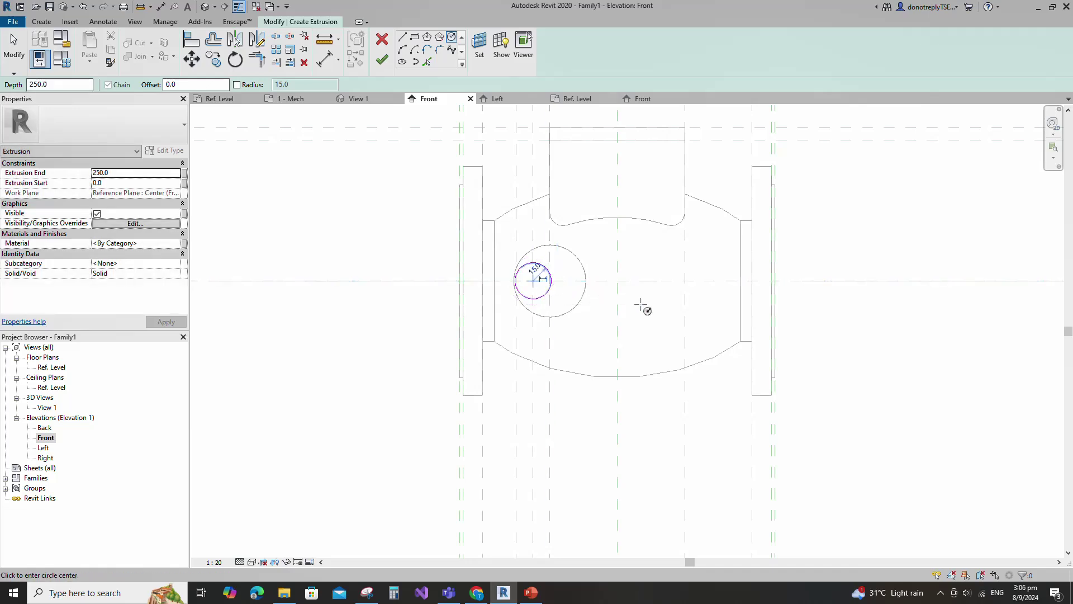
pyautogui.press('Escape')
pyautogui.press('Escape')
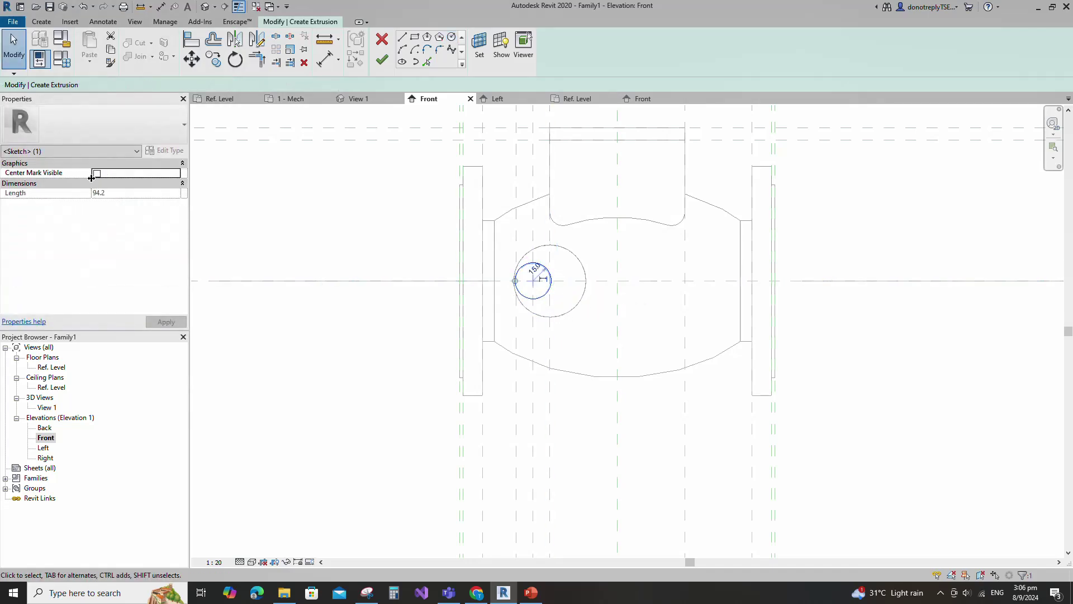
# Show the small circle's centre mark, align it to the crossing reference planes, and dimension the circle's diameter.
pyautogui.click(96, 173)
pyautogui.press('a')
pyautogui.press('l')
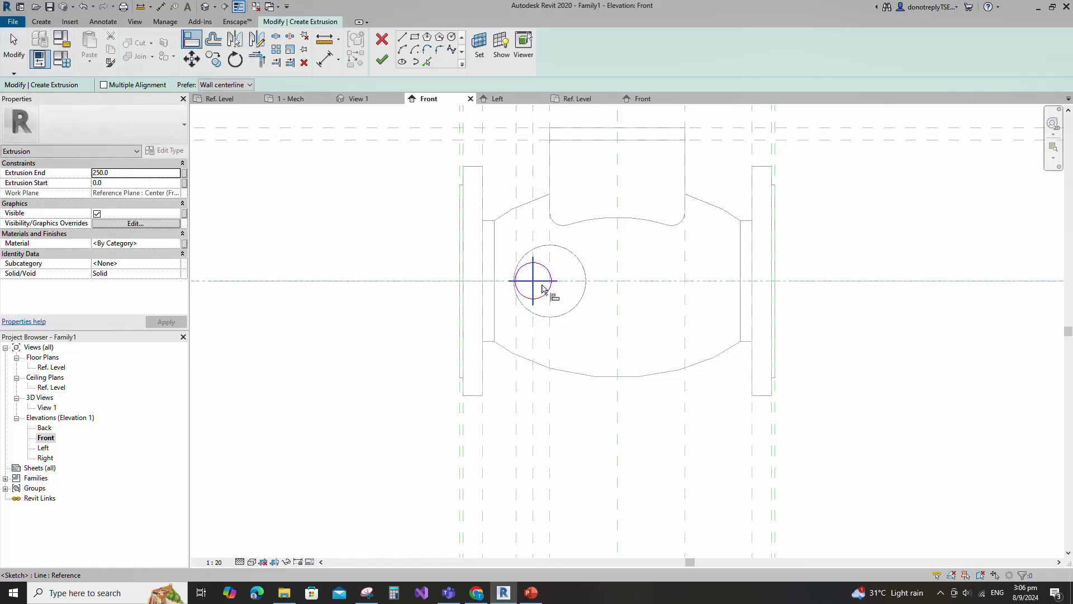
pyautogui.press('Escape')
pyautogui.click(338, 60)
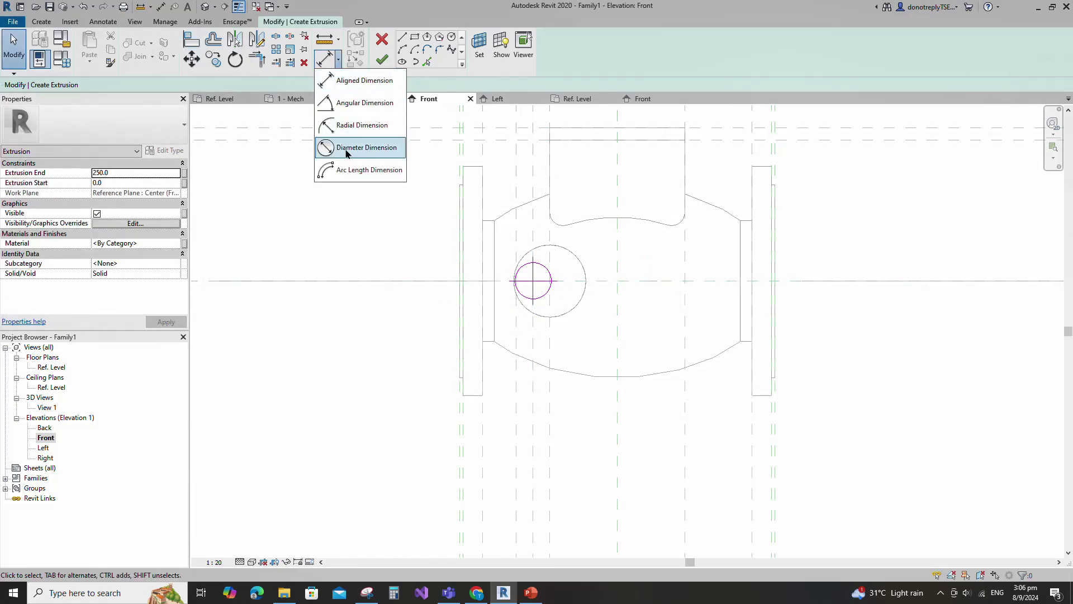
pyautogui.click(346, 144)
pyautogui.click(547, 270)
pyautogui.click(584, 244)
pyautogui.press('Escape')
# Mirror the small circle about the valve's vertical centre plane and align the copy to the square neck's right plane and Ref. Level.
pyautogui.moveTo(362, 149); pyautogui.dragTo(679, 365)
pyautogui.press('m')
pyautogui.press('m')
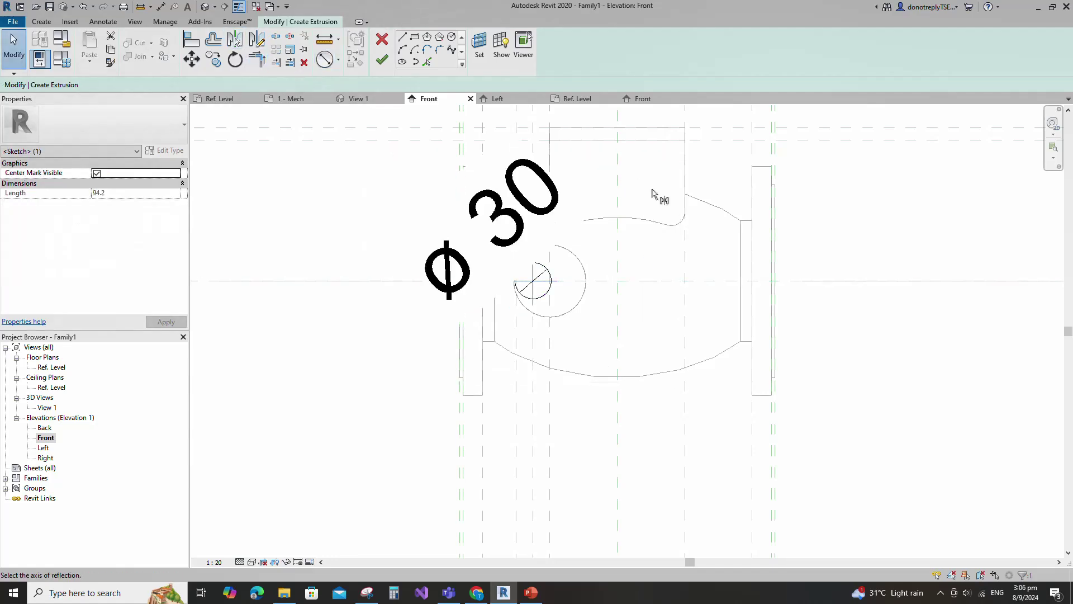
pyautogui.click(618, 184)
pyautogui.click(857, 254)
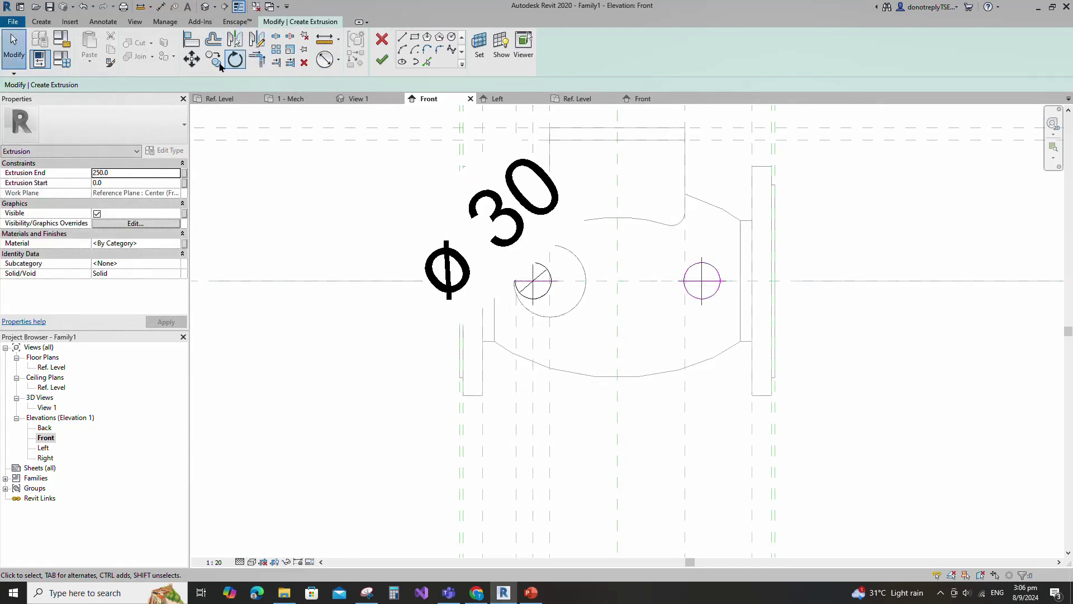
pyautogui.click(190, 43)
pyautogui.click(701, 302)
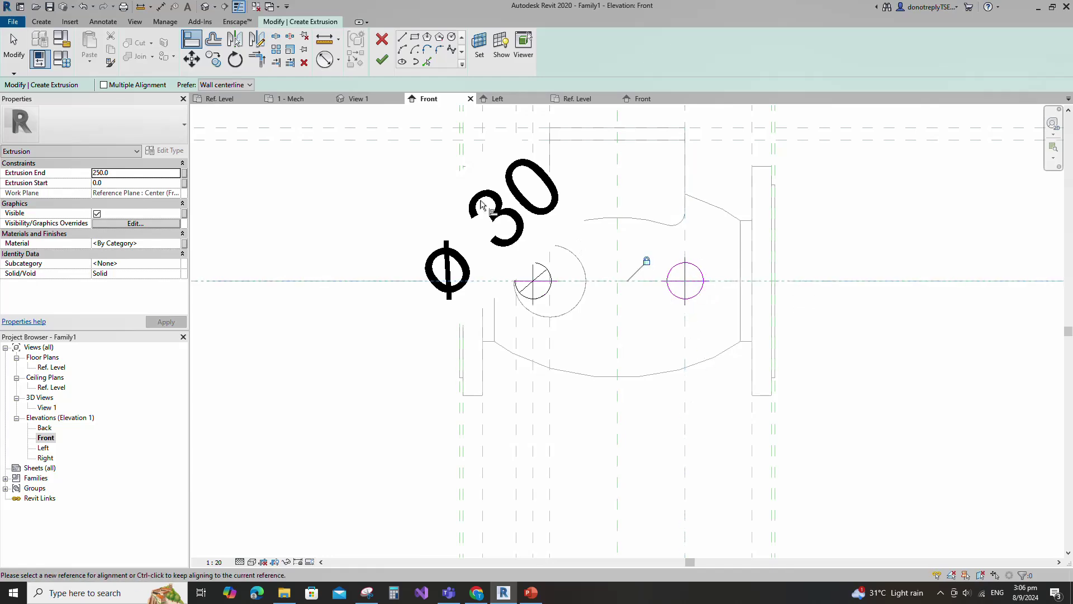
# Dimension the mirrored circle's diameter and finish the two-circle extrusion sketch.
pyautogui.click(325, 59)
pyautogui.click(701, 274)
pyautogui.click(724, 257)
pyautogui.scroll(-2, 722, 254)
pyautogui.press('Escape')
pyautogui.click(382, 59)
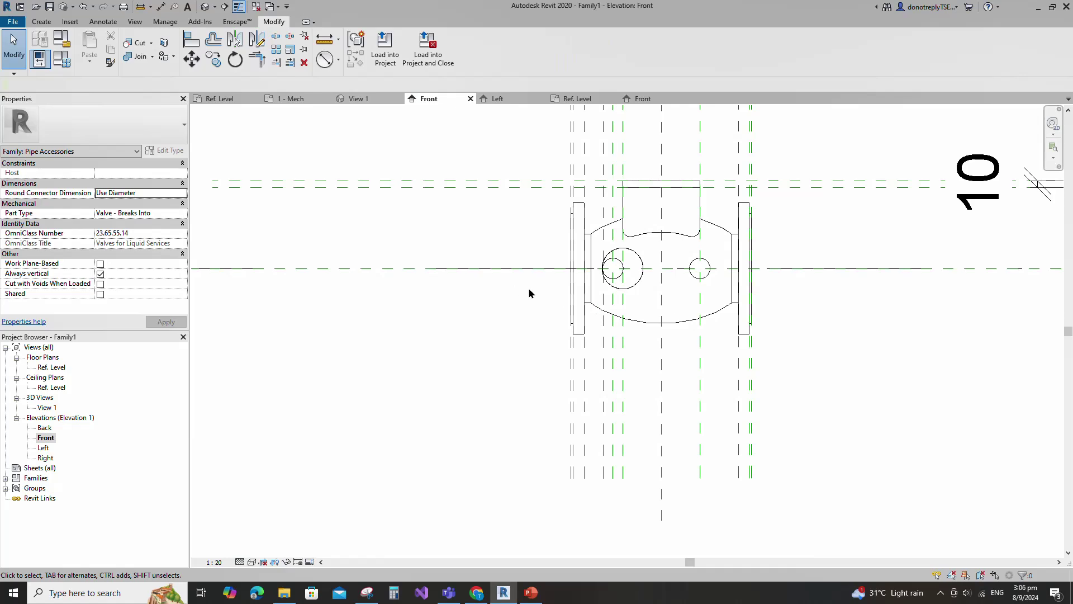
# Set the Ref. Level plan to Wireframe, and align and lock the twin round extrusion's start to the horizontal centre plane.
pyautogui.doubleClick(50, 367)
pyautogui.scroll(2, 594, 383)
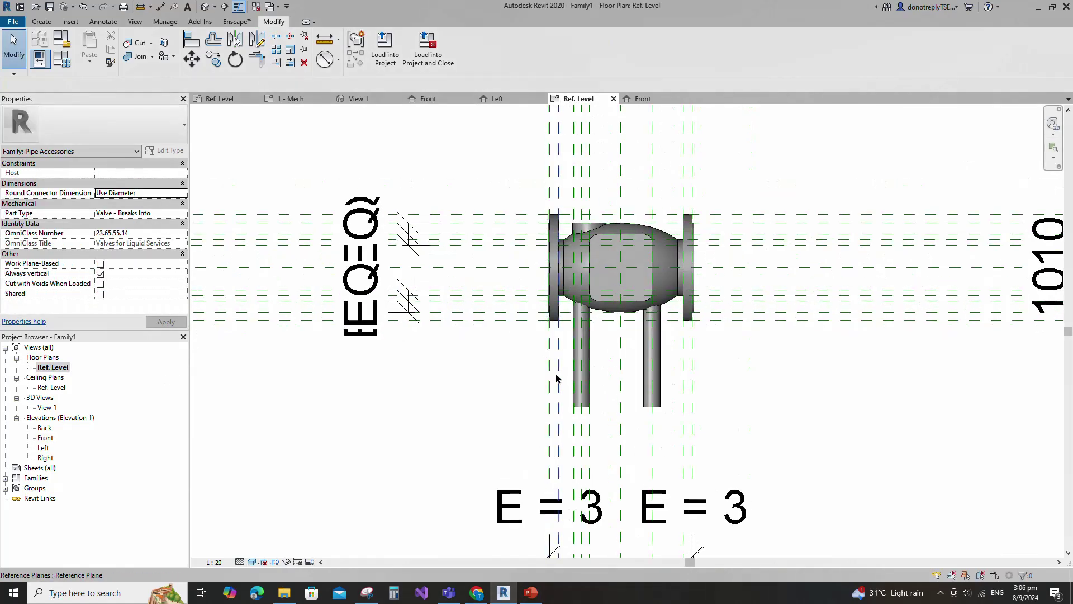
pyautogui.click(250, 561)
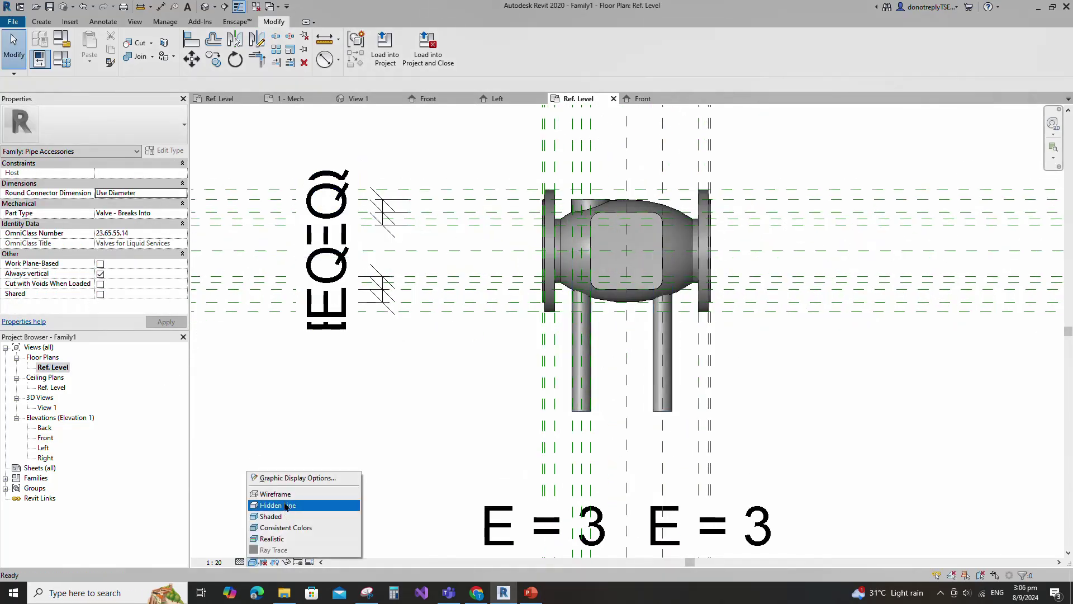
pyautogui.click(274, 487)
pyautogui.press('a')
pyautogui.press('l')
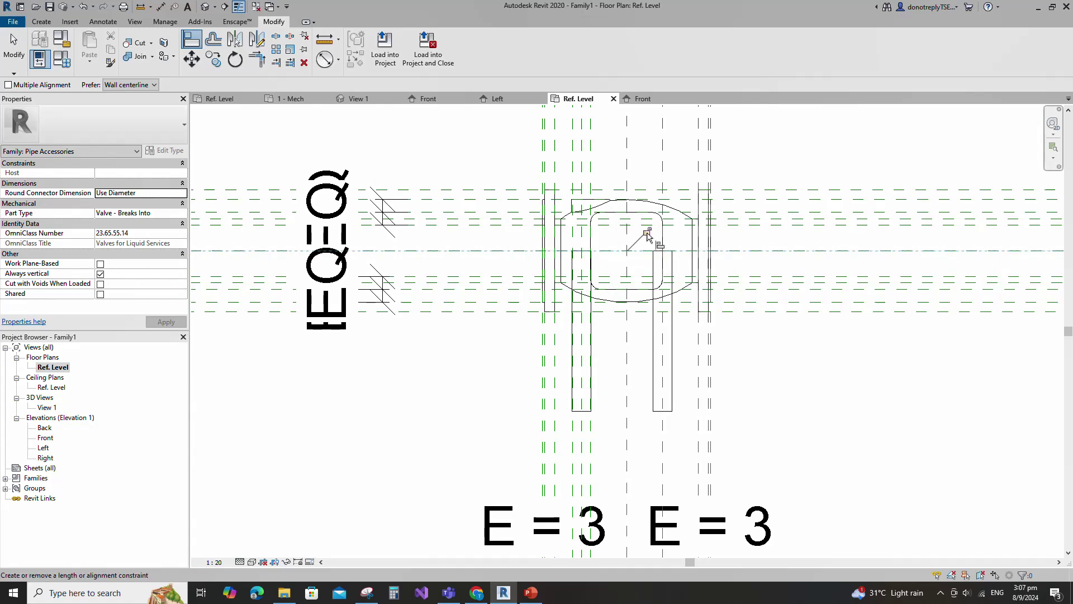
pyautogui.scroll(-1, 492, 358)
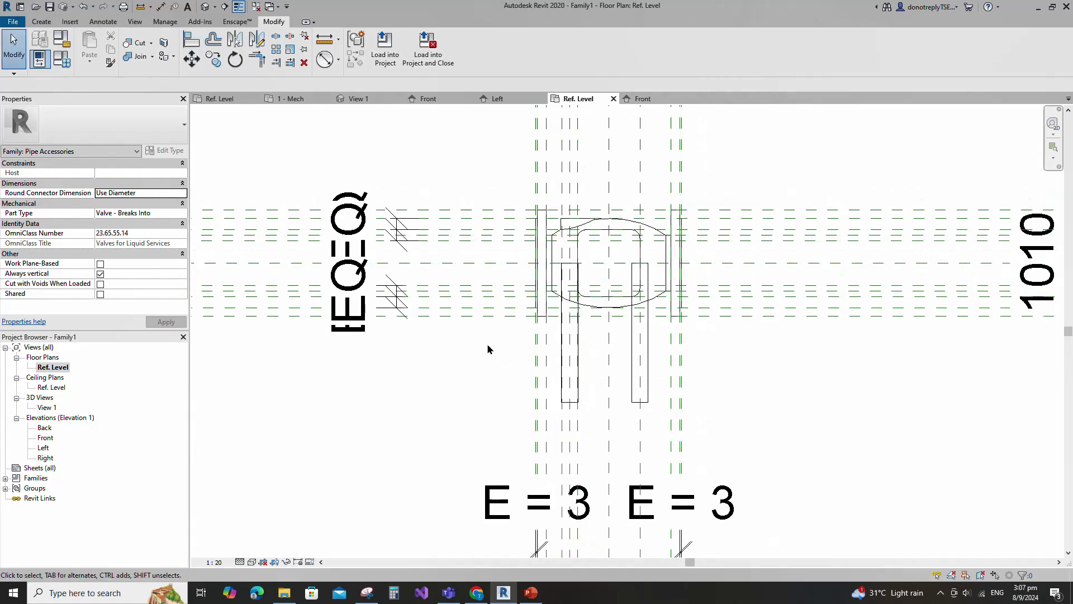
# Align the twin round extrusion's end to the reference plane at the body's front edge and join the outlets to the body.
pyautogui.click(579, 406)
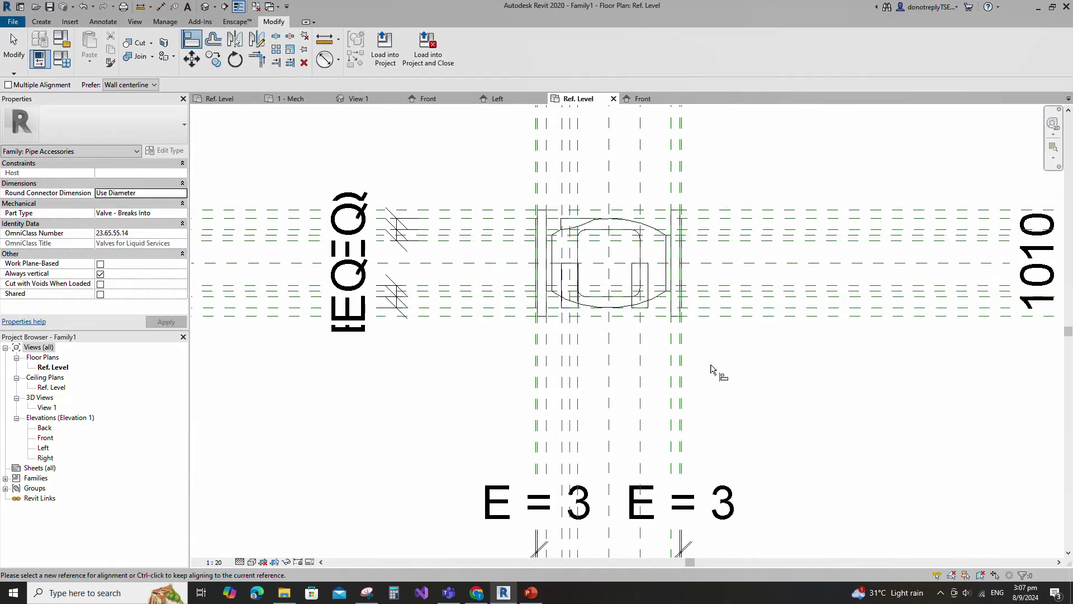
pyautogui.press('Escape')
pyautogui.press('Escape')
pyautogui.click(652, 298)
pyautogui.click(649, 307)
pyautogui.press('Escape')
# Set the Ref. Level plan to Shaded and inspect the joined outlets in the 3D view.
pyautogui.click(250, 562)
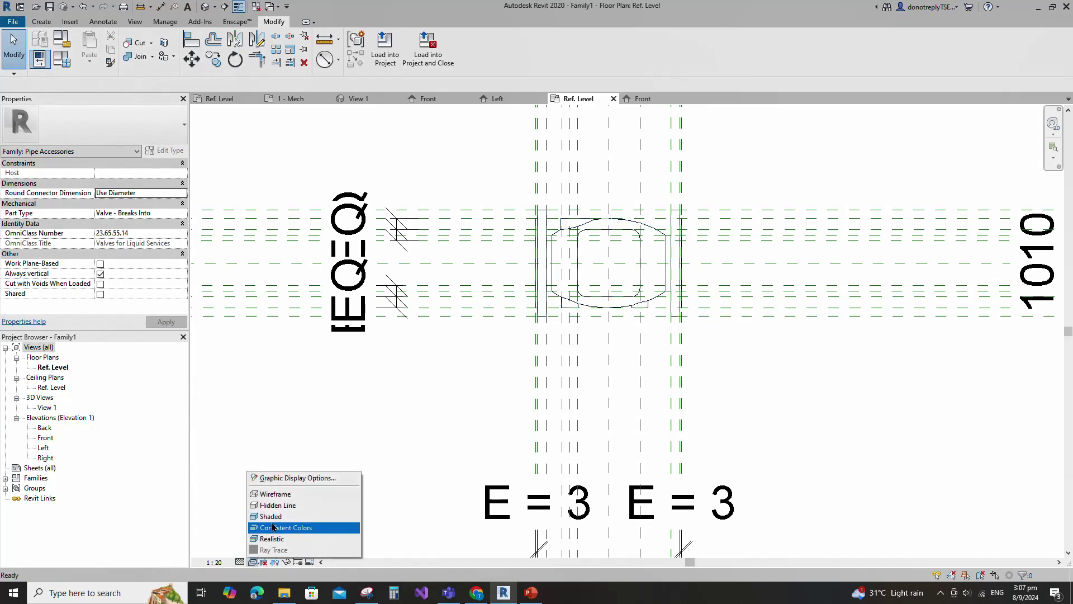
pyautogui.click(279, 515)
pyautogui.click(353, 98)
pyautogui.moveTo(756, 278)
pyautogui.keyDown('shift'); pyautogui.mouseDown(button='middle')
pyautogui.moveTo(558, 335)
pyautogui.moveTo(441, 388)
pyautogui.moveTo(673, 444)
pyautogui.moveTo(858, 417)
pyautogui.moveTo(798, 280)
pyautogui.moveTo(791, 347)
pyautogui.moveTo(776, 358)
pyautogui.moveTo(743, 324)
pyautogui.mouseUp(button='middle'); pyautogui.keyUp('shift')
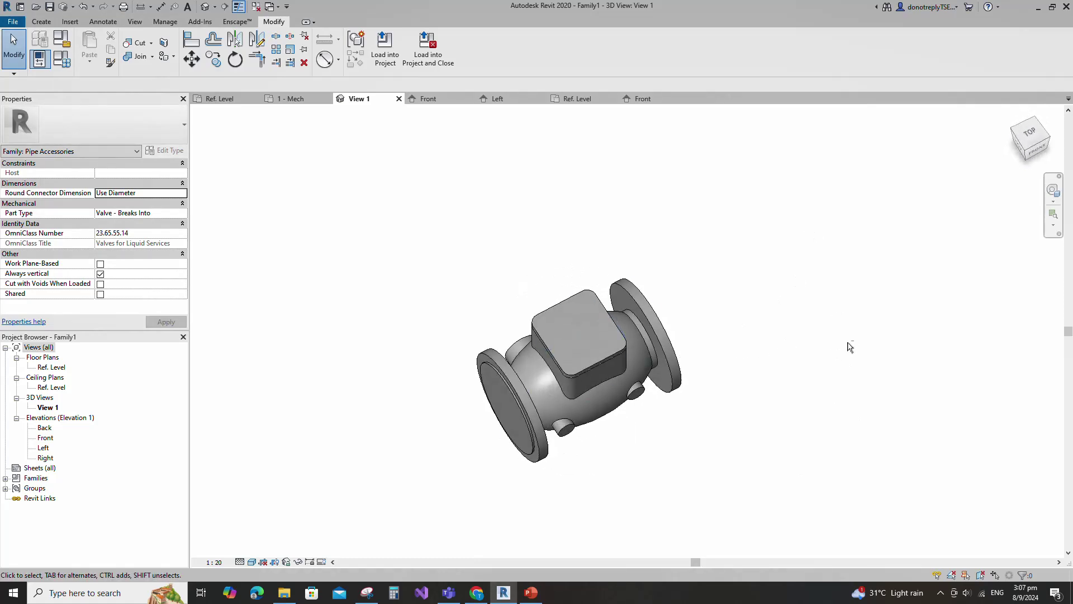
# In the Ref. Level plan, sketch an extrusion circle 30 mm in diameter on the horizontal centre plane beside the square cap.
pyautogui.click(575, 103)
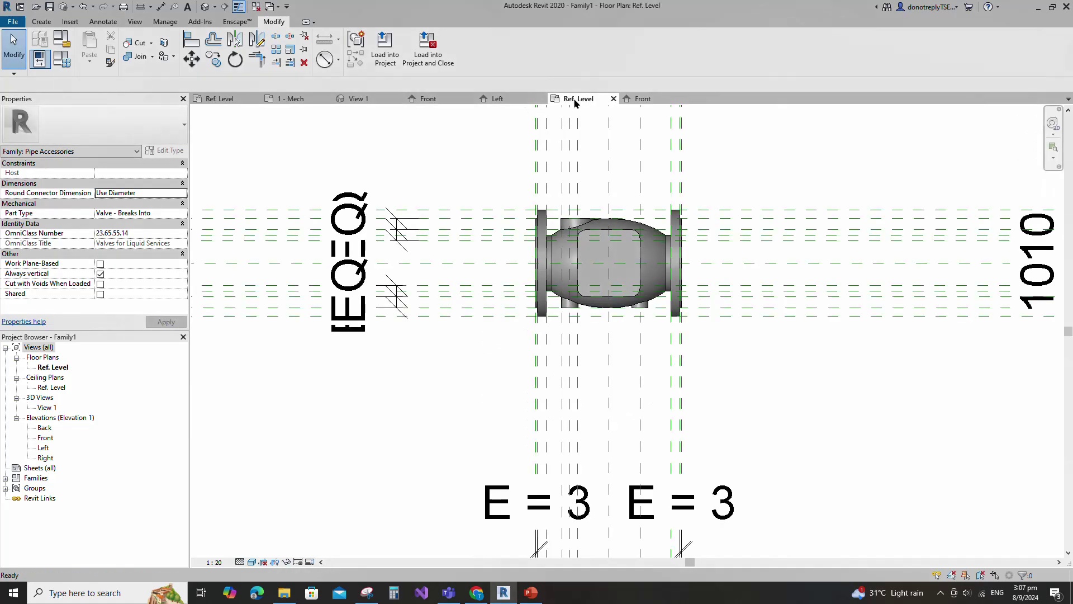
pyautogui.scroll(1, 483, 380)
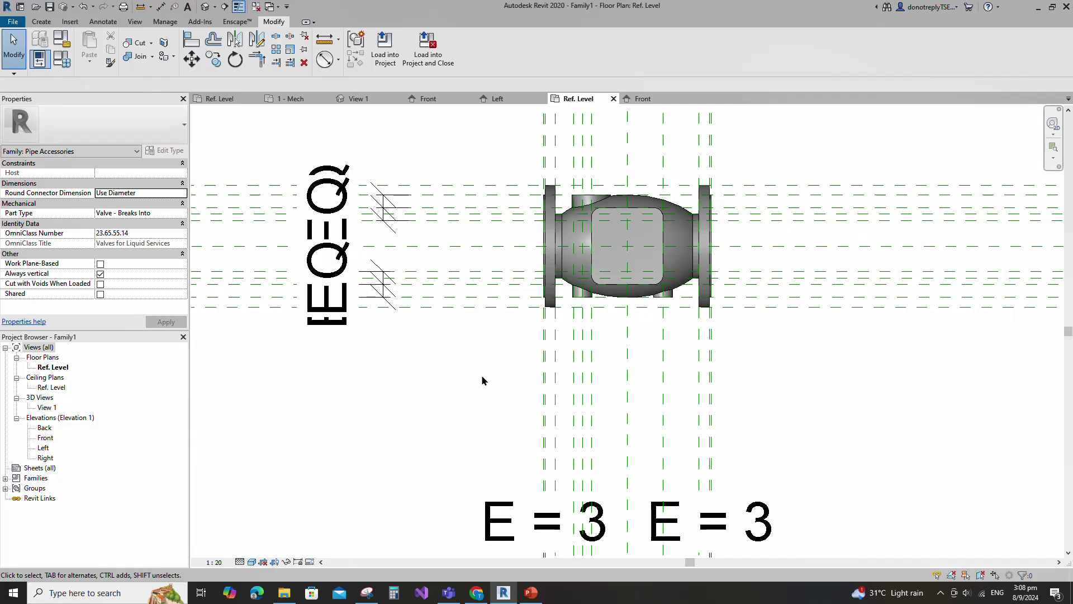
pyautogui.click(41, 22)
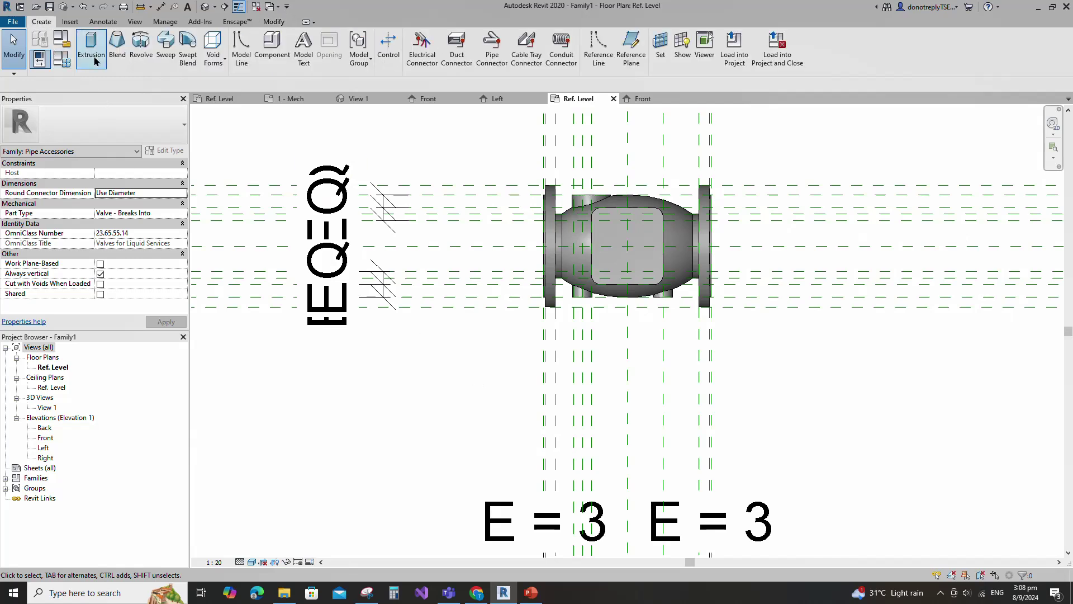
pyautogui.click(91, 49)
pyautogui.click(451, 38)
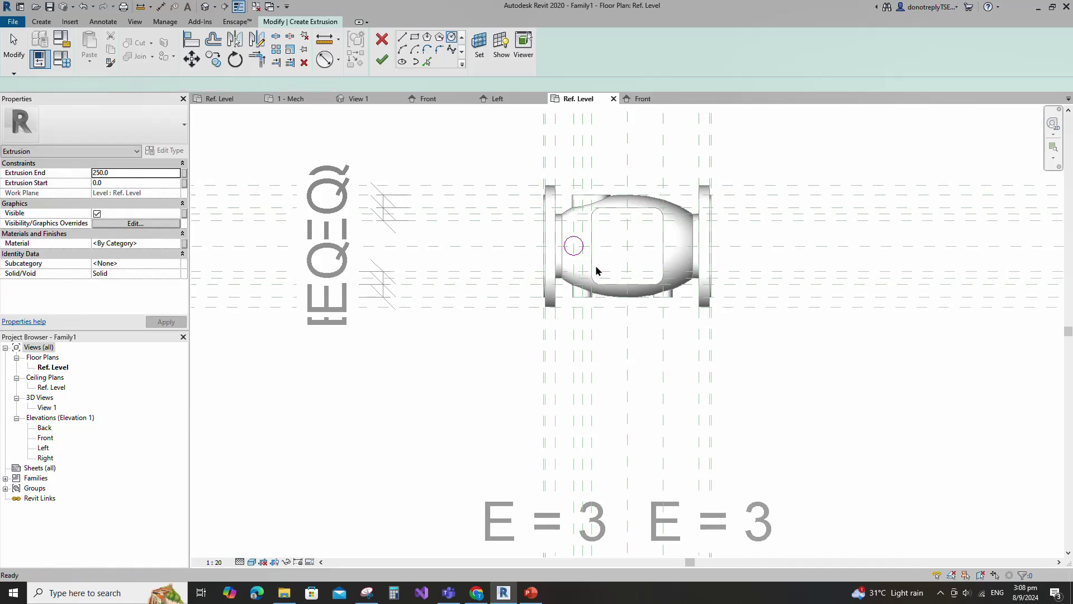
pyautogui.scroll(2, 594, 265)
pyautogui.press('Escape')
# Show the circle's centre mark, then align and lock it to the crossing horizontal and vertical reference planes.
pyautogui.click(575, 246)
pyautogui.click(97, 173)
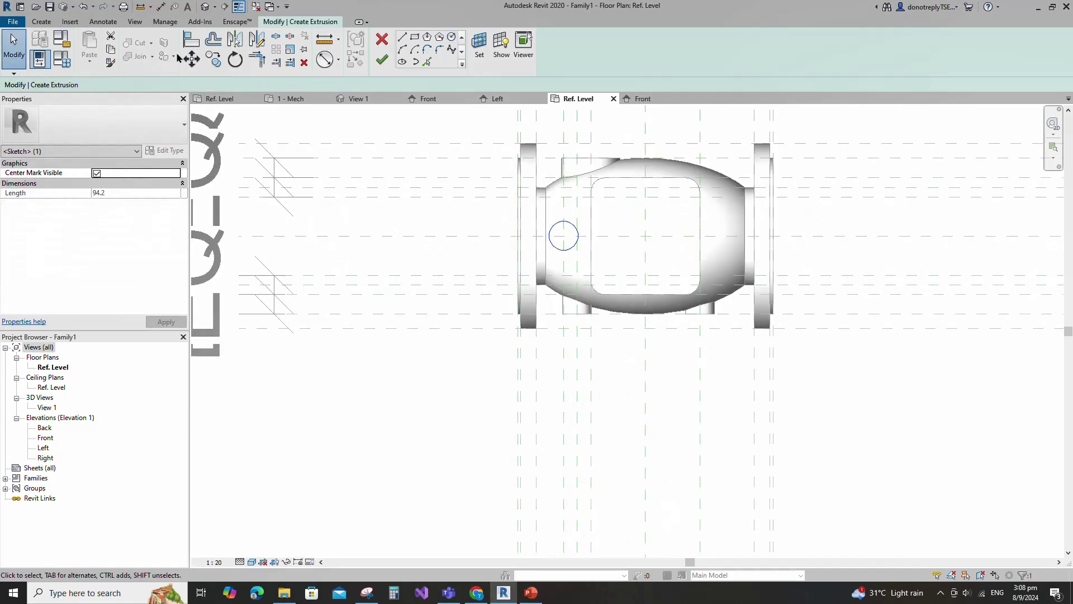
pyautogui.press('a')
pyautogui.press('l')
pyautogui.click(557, 237)
pyautogui.click(607, 256)
pyautogui.click(563, 352)
pyautogui.click(564, 244)
pyautogui.click(543, 312)
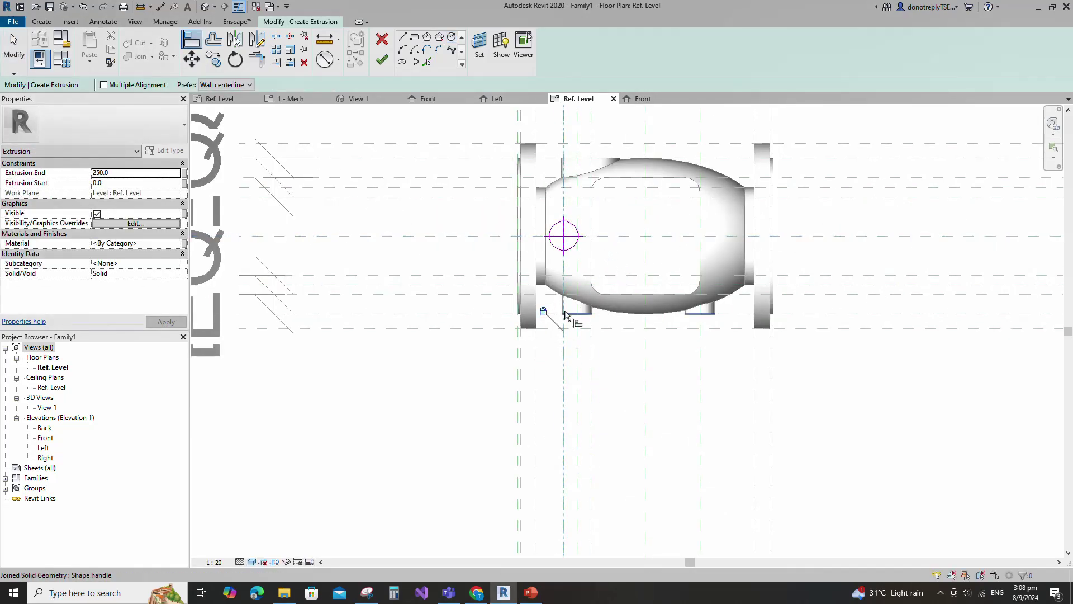
# Dimension the circle's diameter and finish the extrusion sketch.
pyautogui.click(324, 60)
pyautogui.click(578, 230)
pyautogui.click(580, 229)
pyautogui.press('Escape')
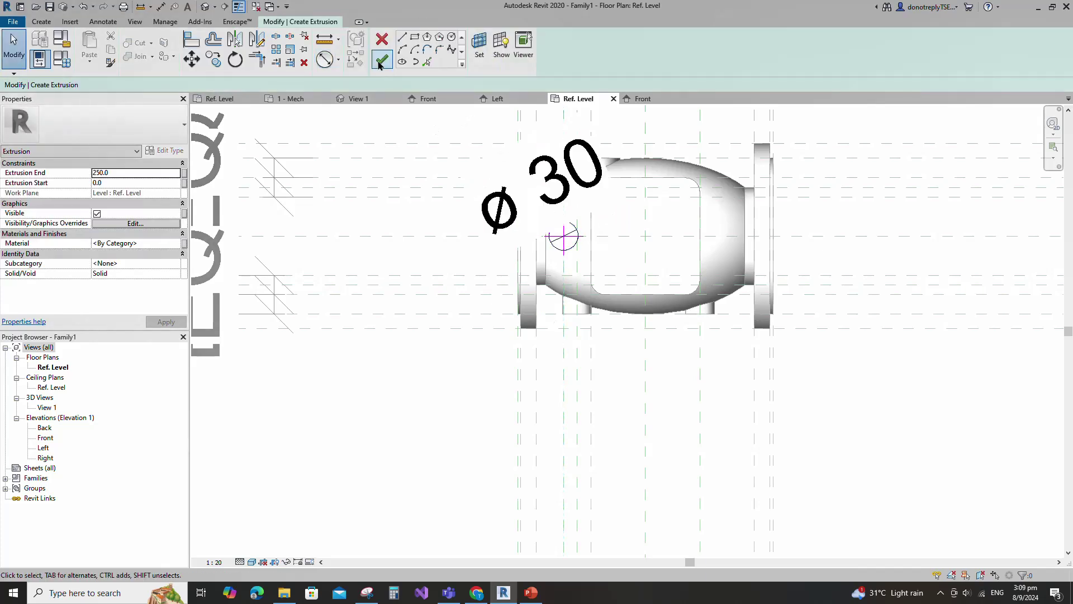
pyautogui.click(382, 59)
pyautogui.scroll(-3, 801, 373)
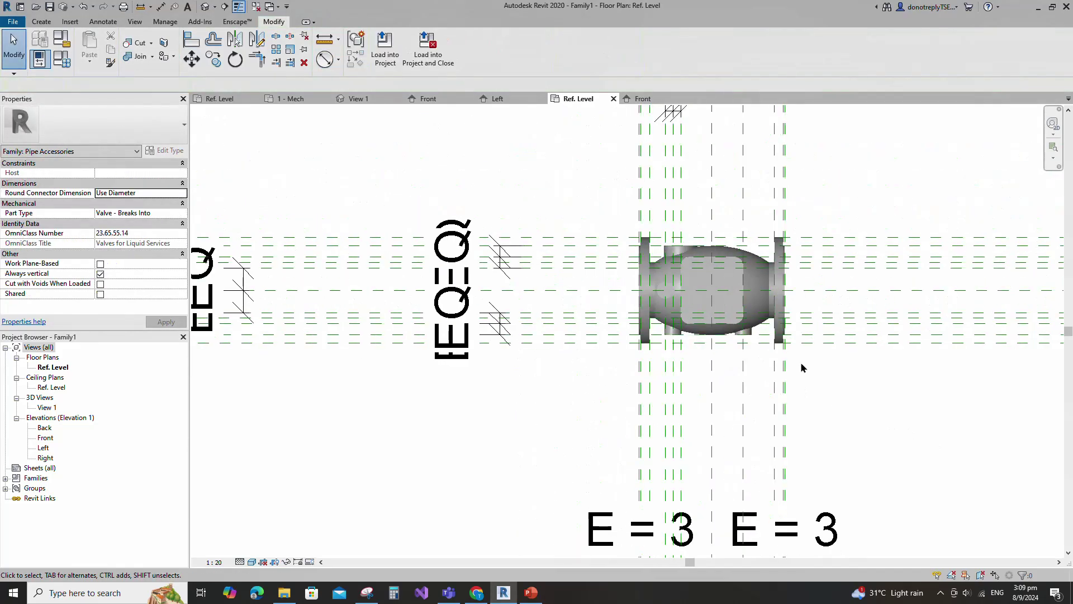
# In the Front elevation, draw two horizontal reference planes offset 80 mm above and below Ref. Level.
pyautogui.doubleClick(46, 437)
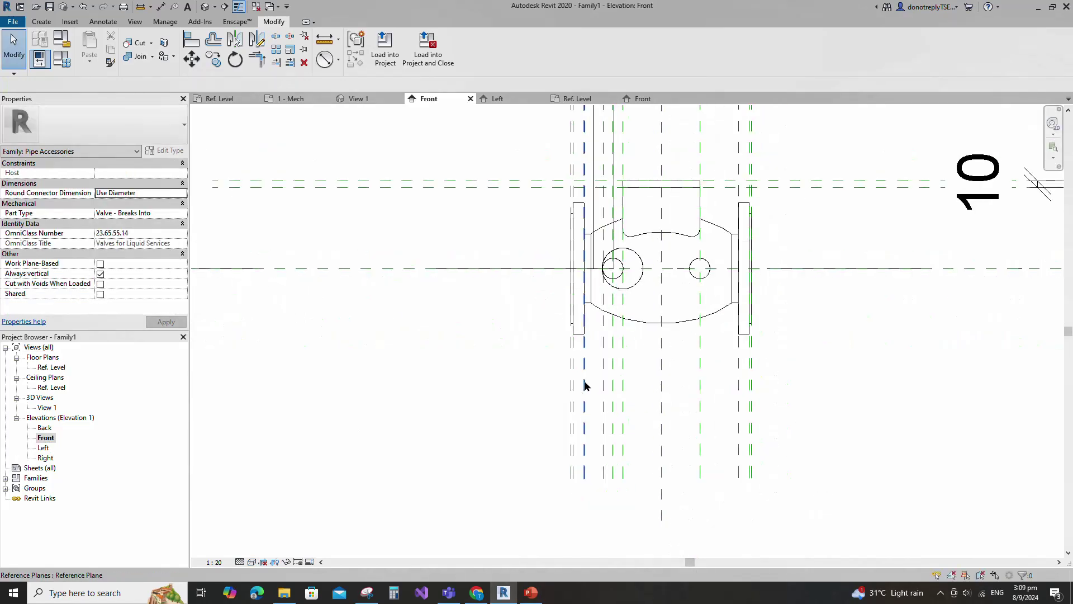
pyautogui.scroll(-2, 585, 386)
pyautogui.click(692, 407)
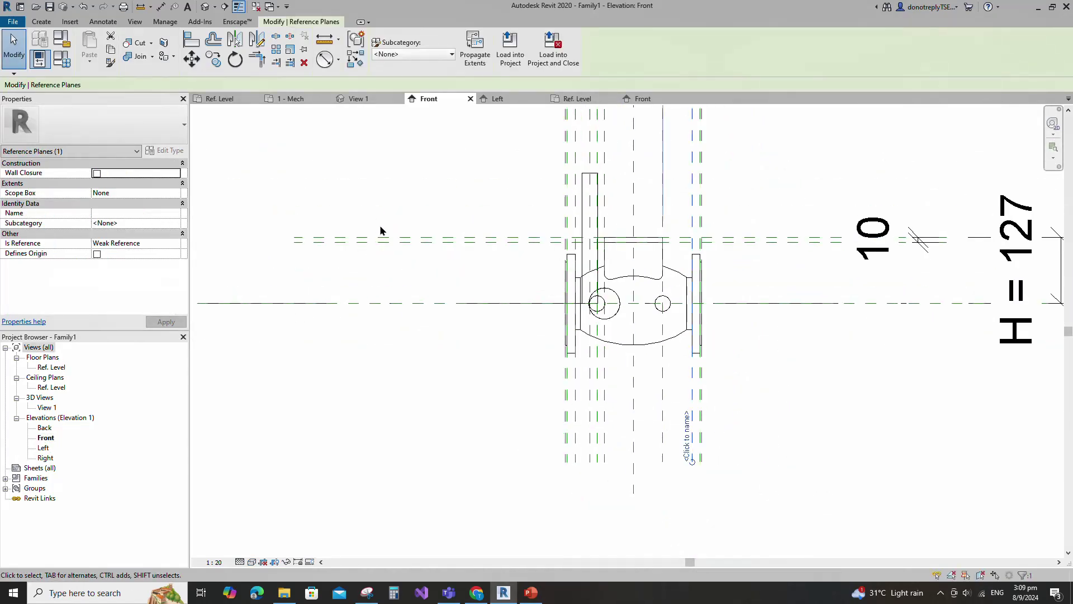
pyautogui.click(356, 59)
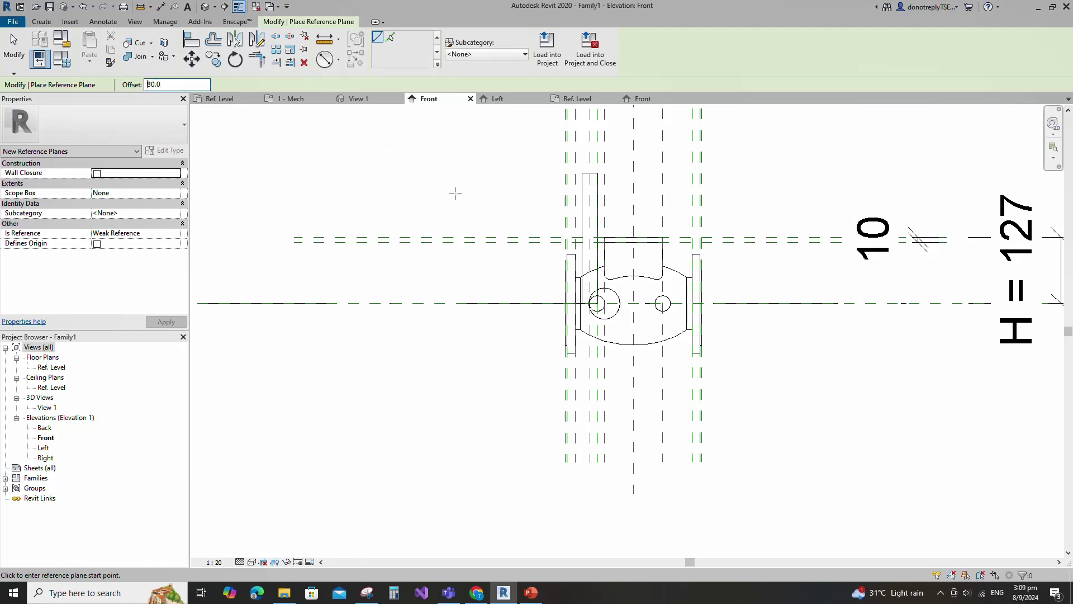
pyautogui.click(294, 302)
pyautogui.click(946, 309)
pyautogui.click(946, 305)
pyautogui.click(294, 303)
# Dimension the two new horizontal planes about Ref. Level and make the spacing equal.
pyautogui.click(339, 61)
pyautogui.click(364, 80)
pyautogui.click(351, 261)
pyautogui.click(350, 303)
pyautogui.click(343, 345)
pyautogui.click(312, 330)
pyautogui.click(445, 303)
# Dimension the overall distance between the two new horizontal planes and label it with the parameter D1.
pyautogui.click(407, 262)
pyautogui.click(430, 345)
pyautogui.scroll(-2, 440, 344)
pyautogui.click(326, 255)
pyautogui.press('Escape')
pyautogui.press('Escape')
pyautogui.click(342, 345)
pyautogui.click(174, 224)
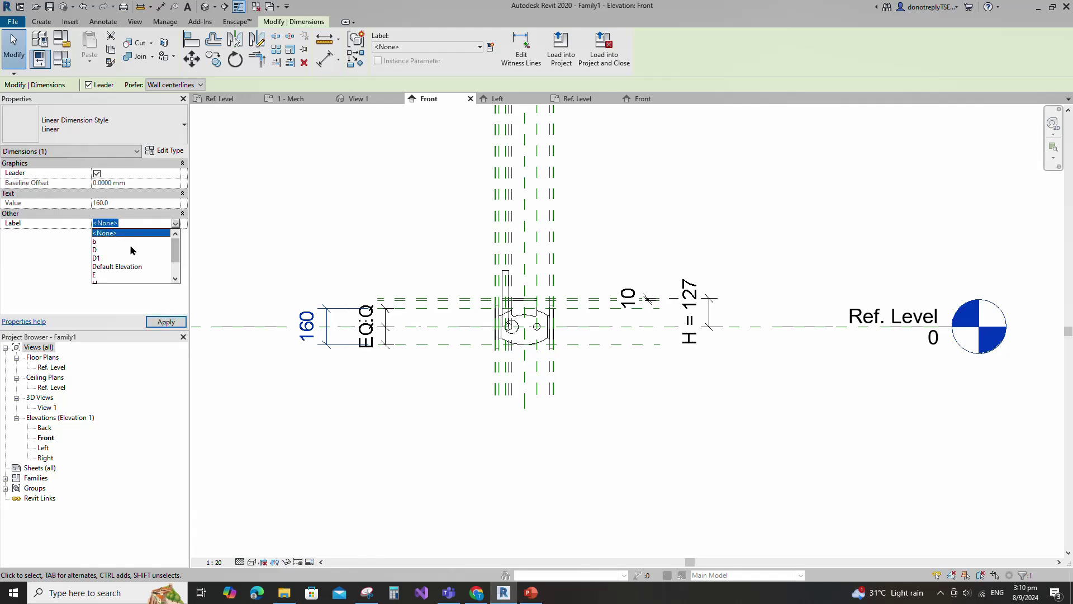
pyautogui.click(102, 259)
pyautogui.click(271, 236)
# Align the vertical round extrusion's lower end to the bottom D1 plane and upper end to Ref. Level, and join it to the body.
pyautogui.scroll(3, 437, 378)
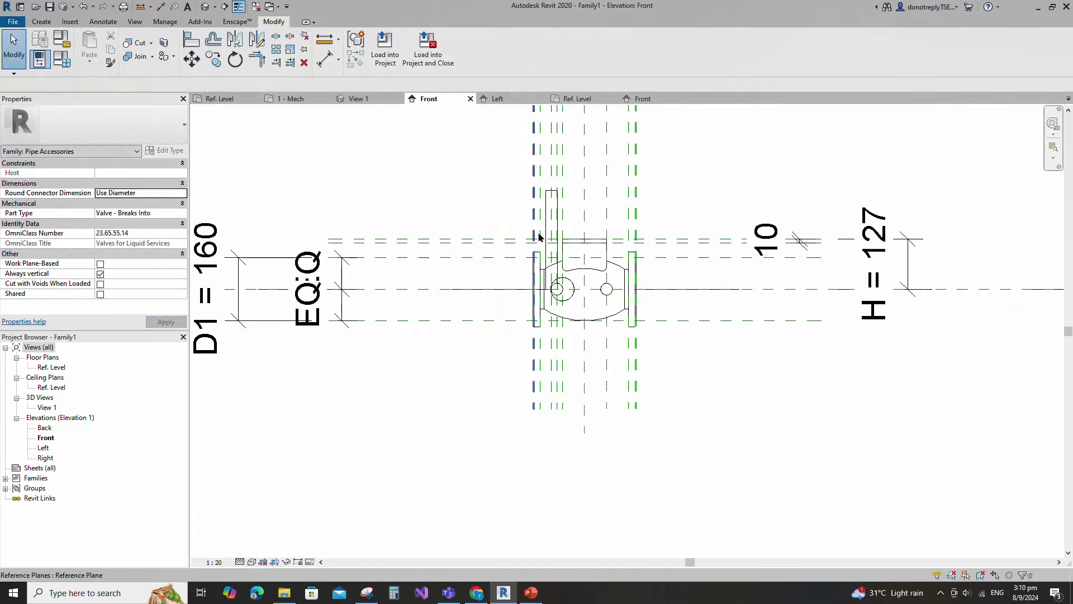
pyautogui.click(557, 324)
pyautogui.scroll(1, 557, 324)
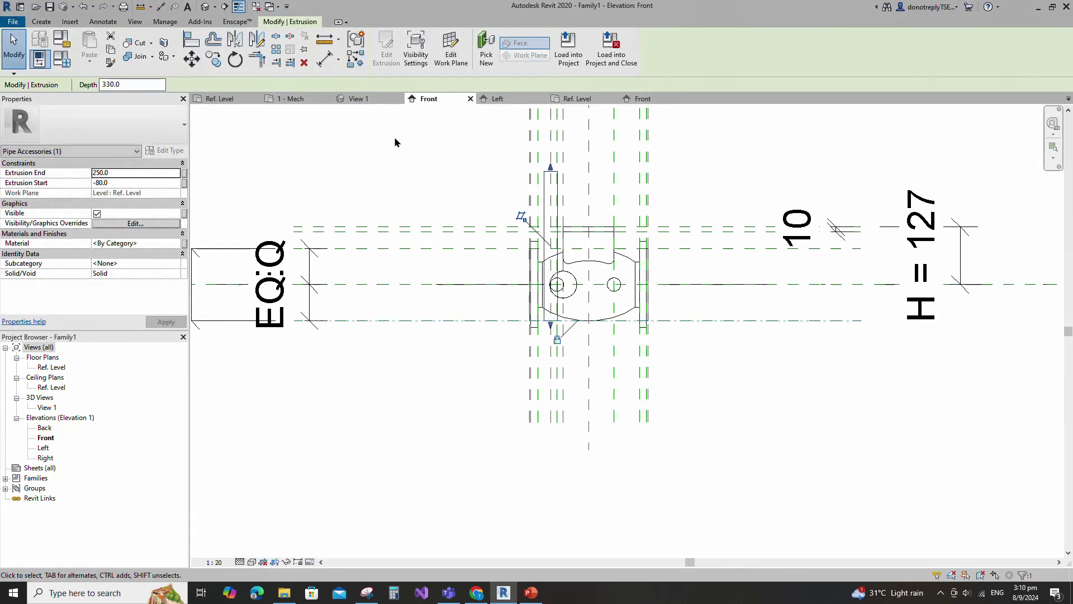
pyautogui.press('a')
pyautogui.press('l')
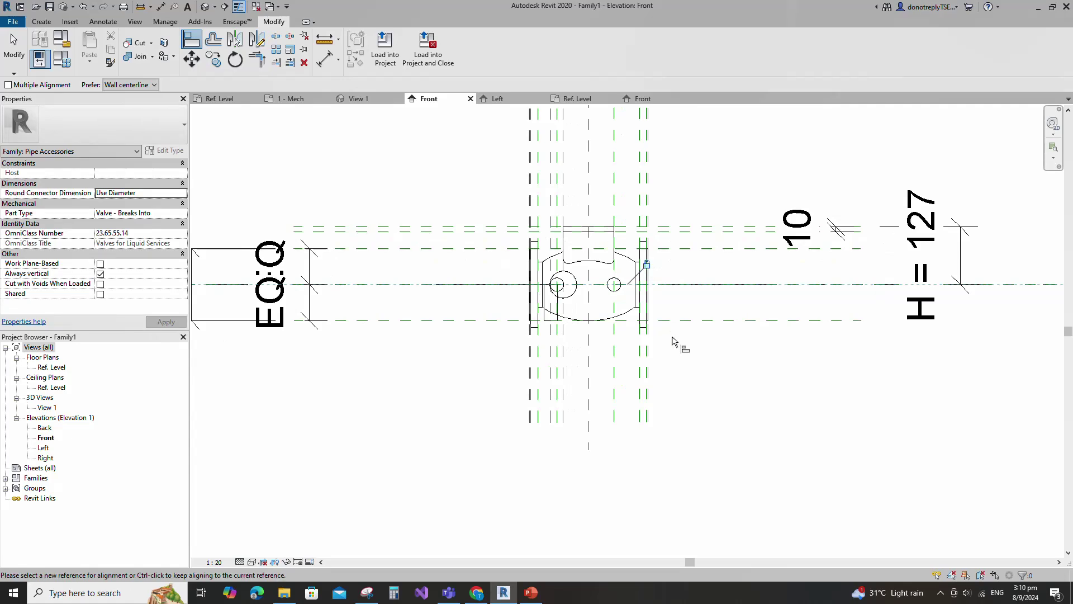
pyautogui.scroll(2, 614, 347)
pyautogui.press('Escape')
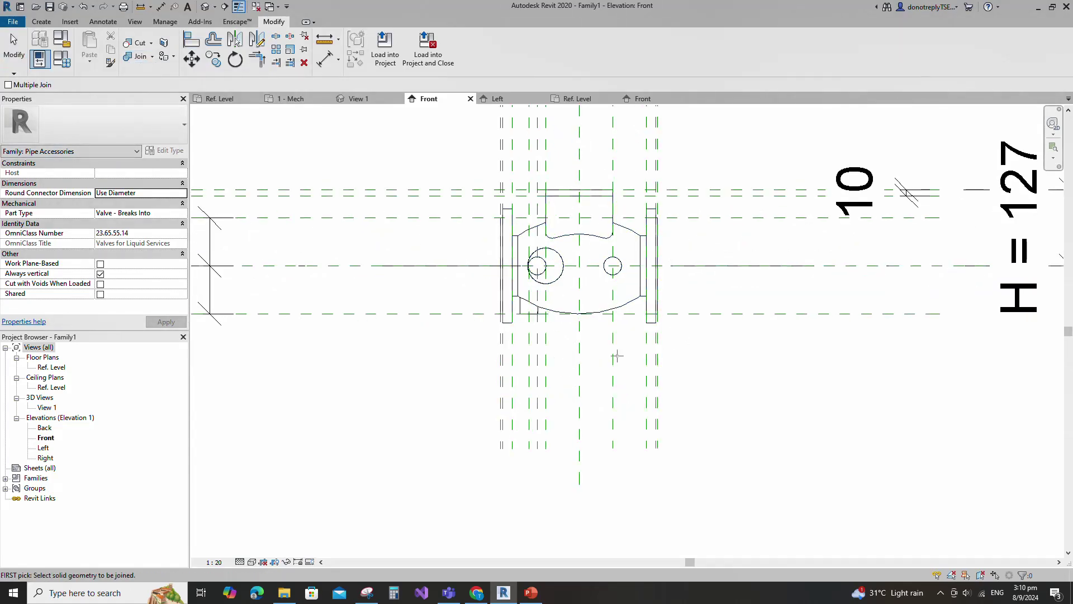
pyautogui.press('Escape')
# Set the Front elevation to Shaded and inspect the valve from several sides in the 3D view.
pyautogui.click(257, 563)
pyautogui.click(270, 516)
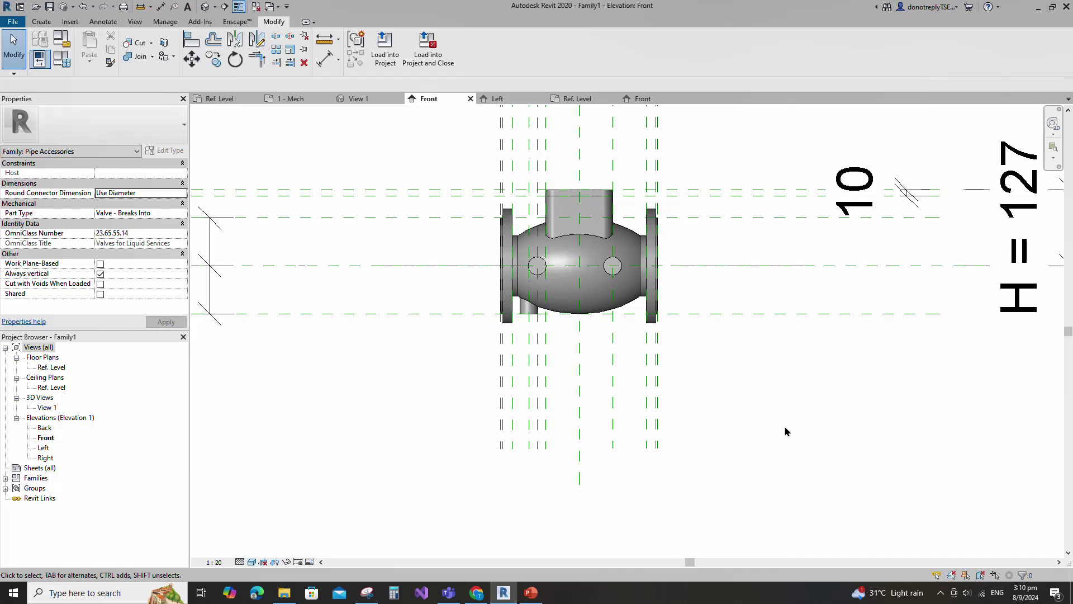
pyautogui.scroll(-3, 781, 428)
pyautogui.doubleClick(46, 406)
pyautogui.keyDown('shift'); pyautogui.moveTo(643, 391); pyautogui.dragTo(828, 389, button='middle'); pyautogui.keyUp('shift')
pyautogui.scroll(3, 372, 344)
pyautogui.scroll(-1, 406, 354)
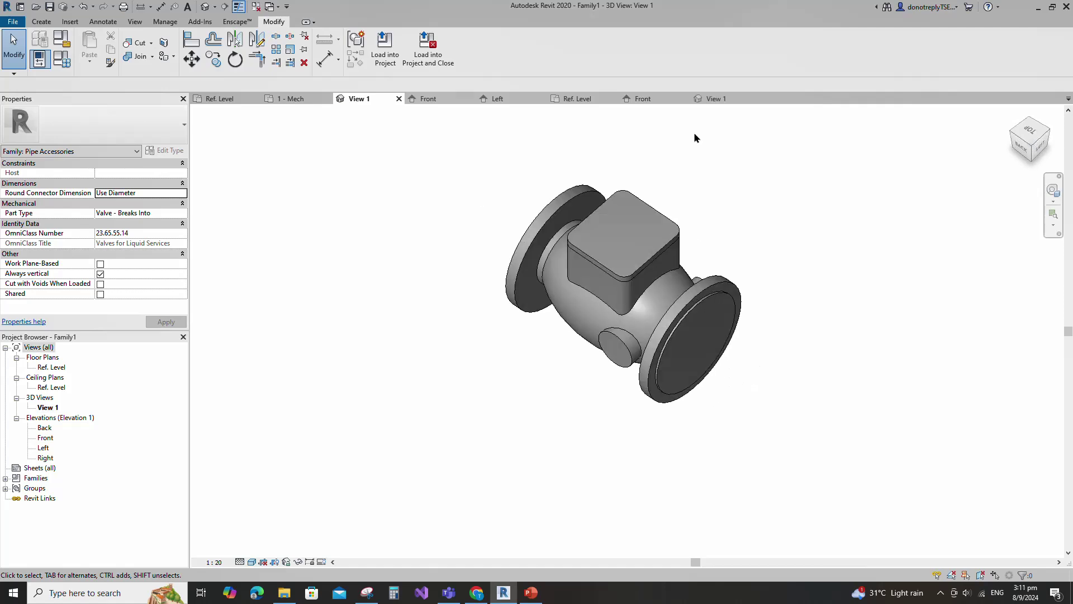
# Load the Head of Hex Bolt (M10-M100)_Face Base family into the valve family and set its placement to Place on Face.
pyautogui.click(713, 100)
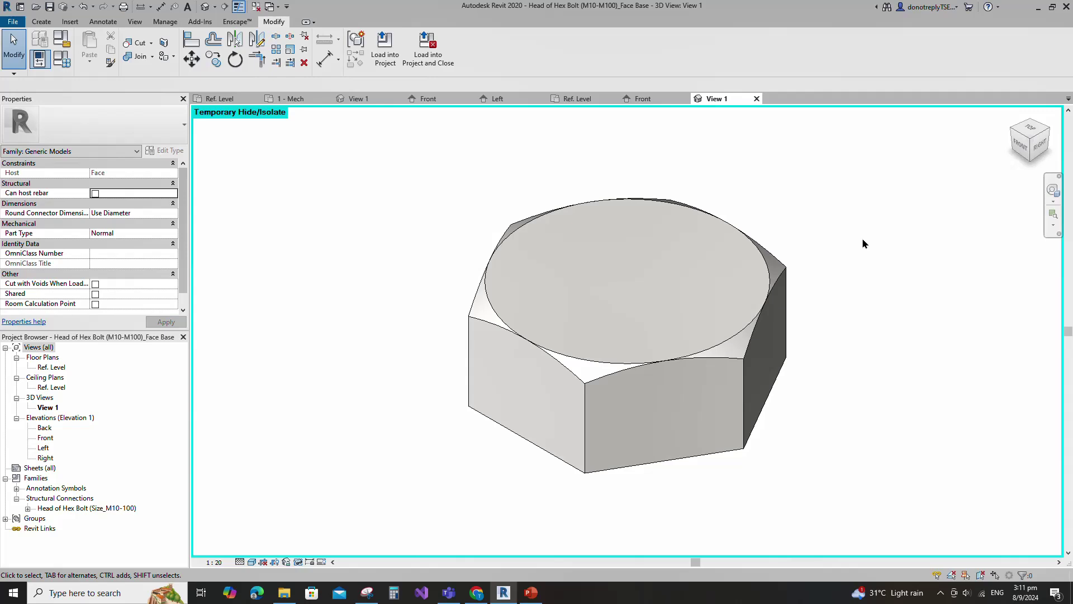
pyautogui.click(385, 46)
pyautogui.click(506, 378)
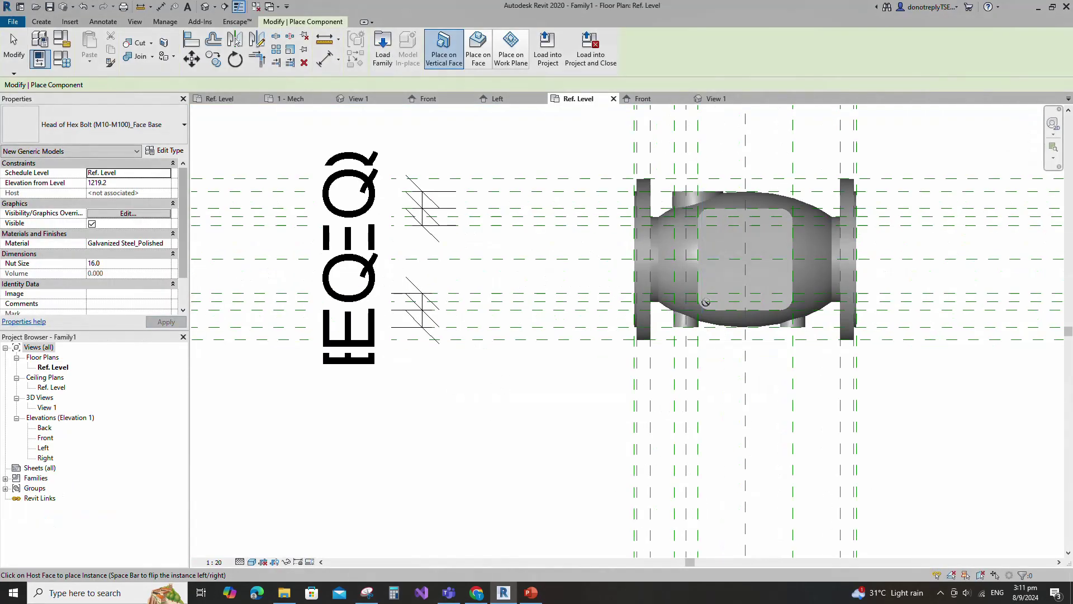
pyautogui.click(478, 54)
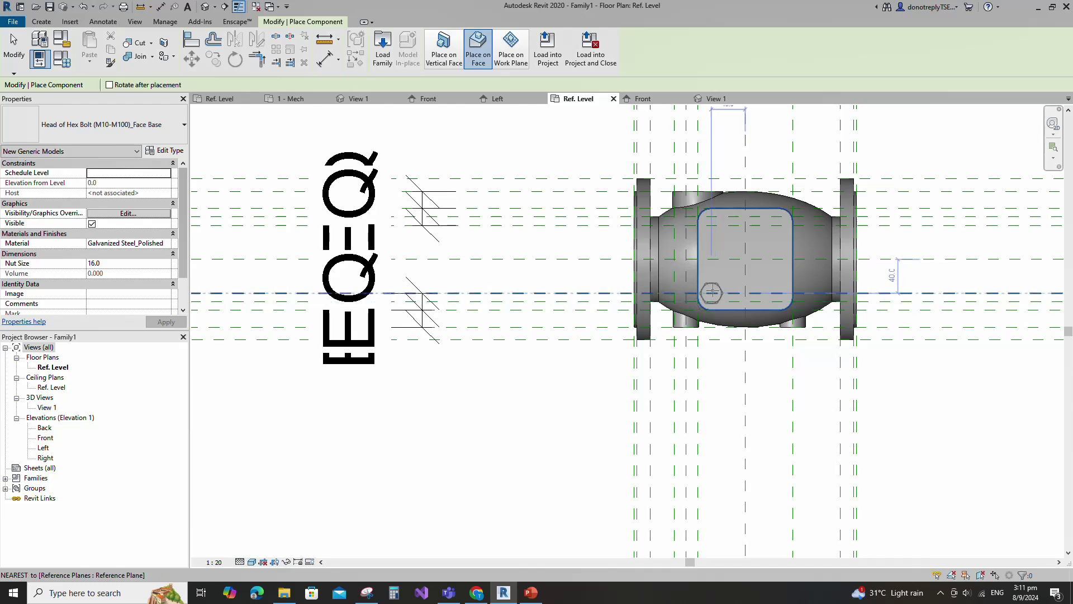
# Place four hex bolt heads near the corners of the square cap's top face.
pyautogui.click(711, 285)
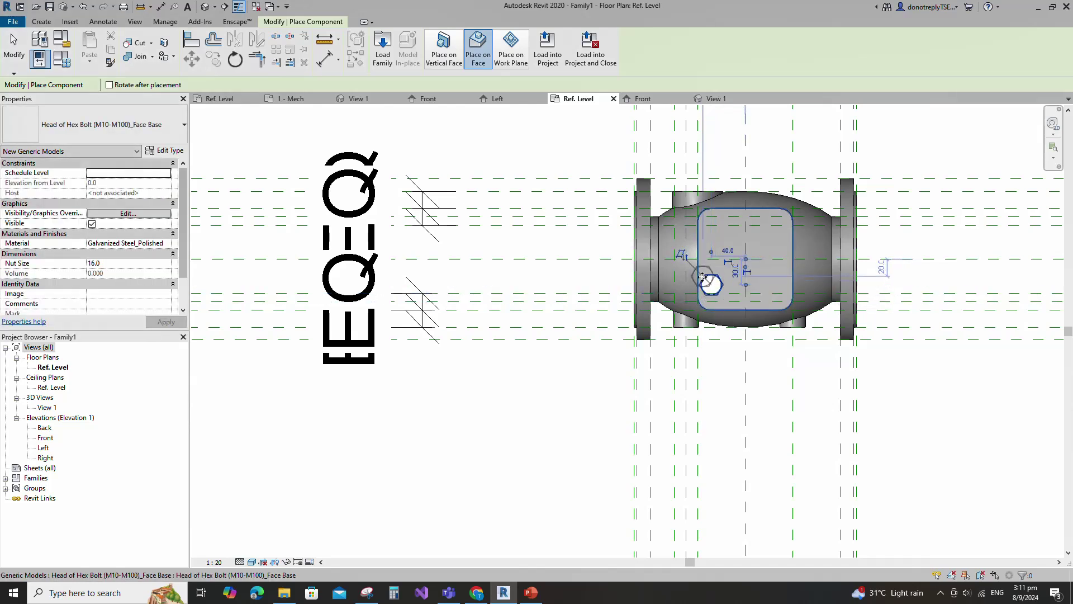
pyautogui.scroll(1, 712, 236)
pyautogui.click(711, 300)
pyautogui.click(798, 238)
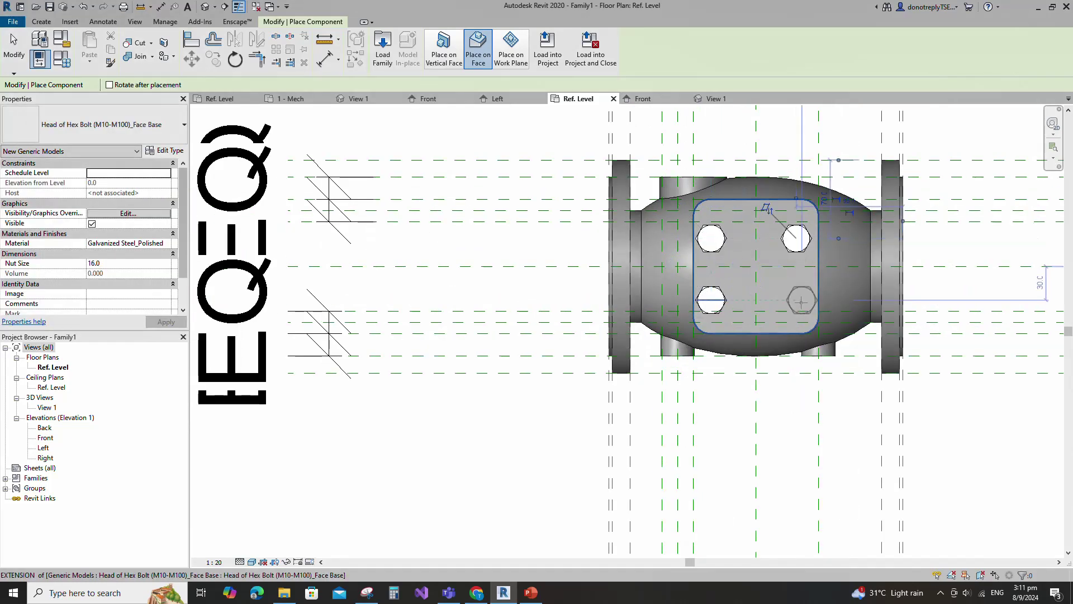
pyautogui.click(792, 295)
pyautogui.press('Escape')
# Select all four bolt heads and associate their material with the Material family parameter.
pyautogui.scroll(-3, 627, 290)
pyautogui.scroll(1, 620, 215)
pyautogui.click(618, 222)
pyautogui.keyDown('ctrl'); pyautogui.click(675, 223); pyautogui.keyUp('ctrl')
pyautogui.keyDown('ctrl'); pyautogui.click(672, 188); pyautogui.keyUp('ctrl')
pyautogui.keyDown('ctrl'); pyautogui.click(619, 188); pyautogui.keyUp('ctrl')
pyautogui.keyDown('ctrl'); pyautogui.click(671, 226); pyautogui.keyUp('ctrl')
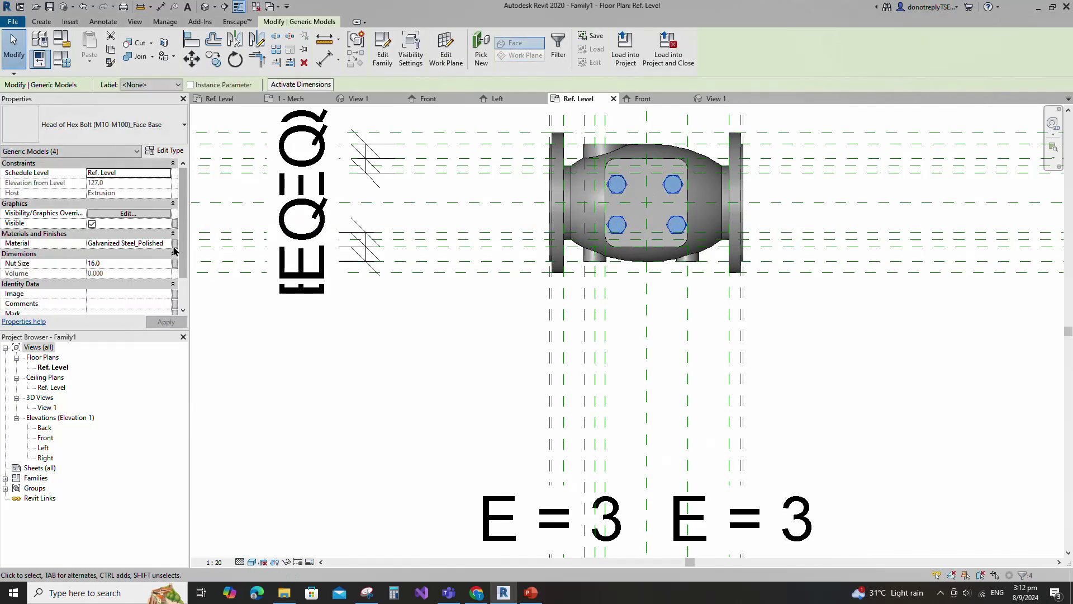
pyautogui.click(175, 244)
pyautogui.click(462, 261)
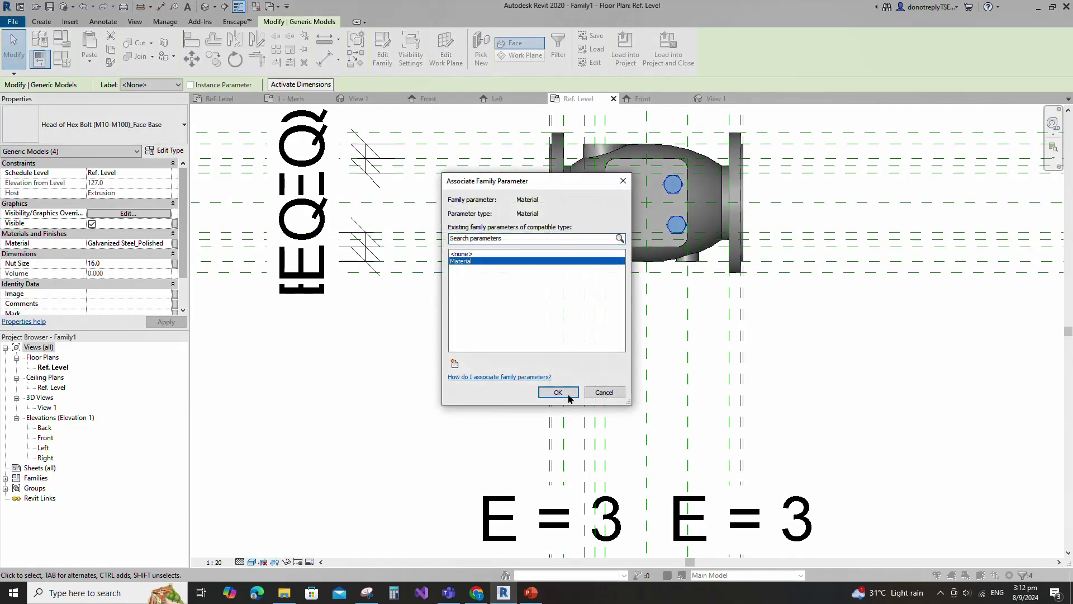
pyautogui.click(557, 392)
# Create a type parameter named BS under Dimensions and associate it with the bolt heads' Nut Size.
pyautogui.click(174, 263)
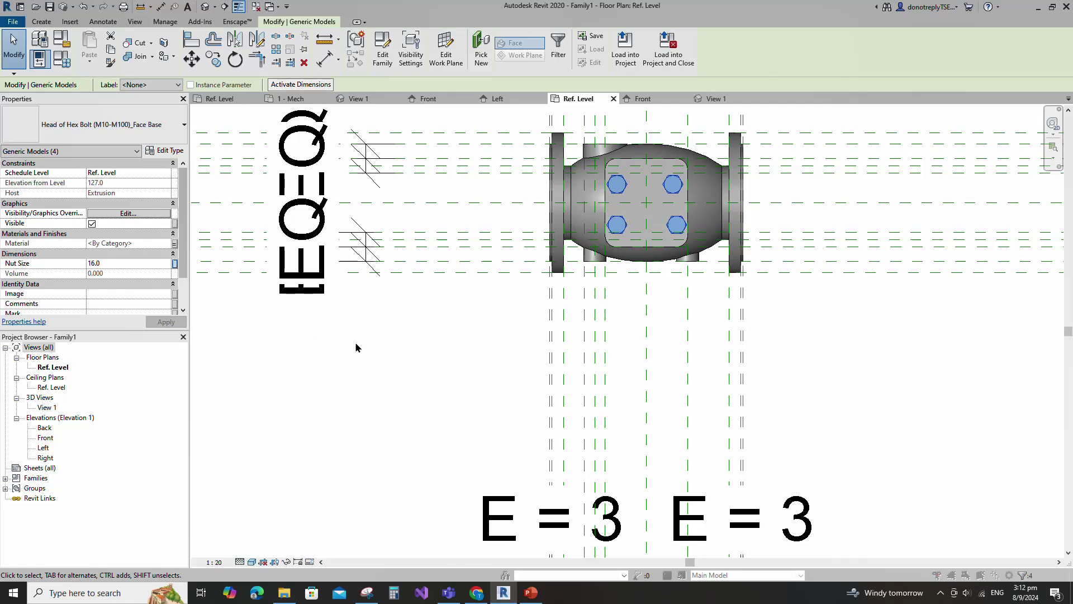
pyautogui.click(455, 364)
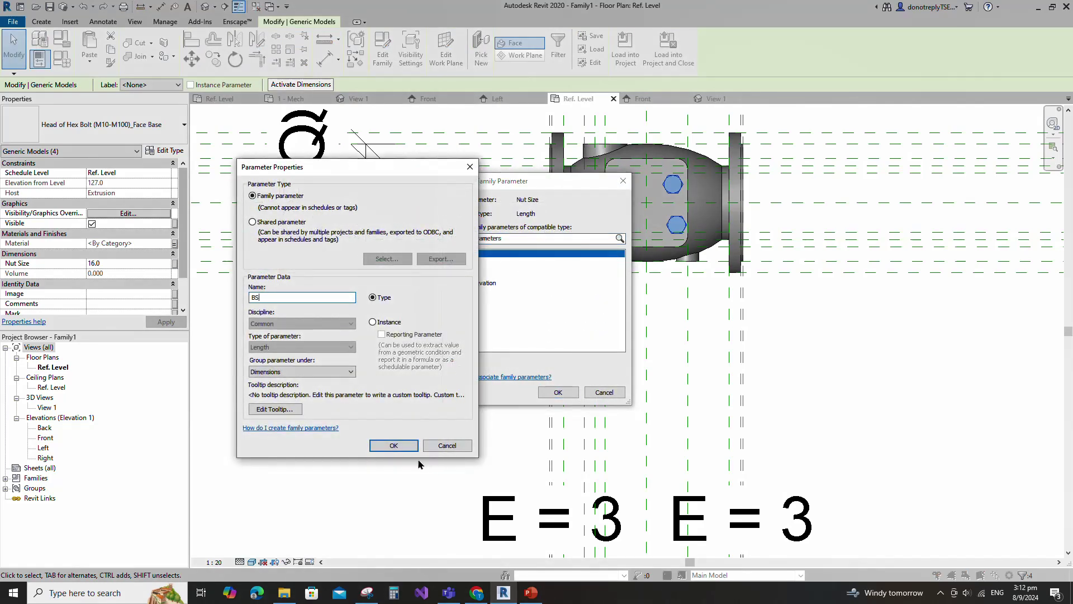
pyautogui.click(392, 445)
pyautogui.click(558, 392)
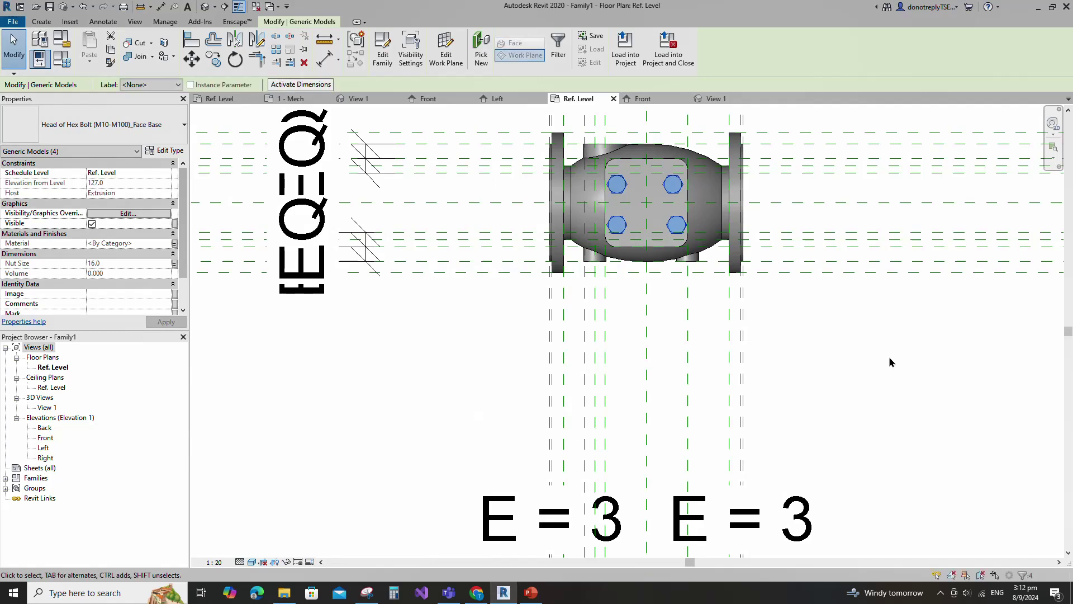
pyautogui.click(886, 362)
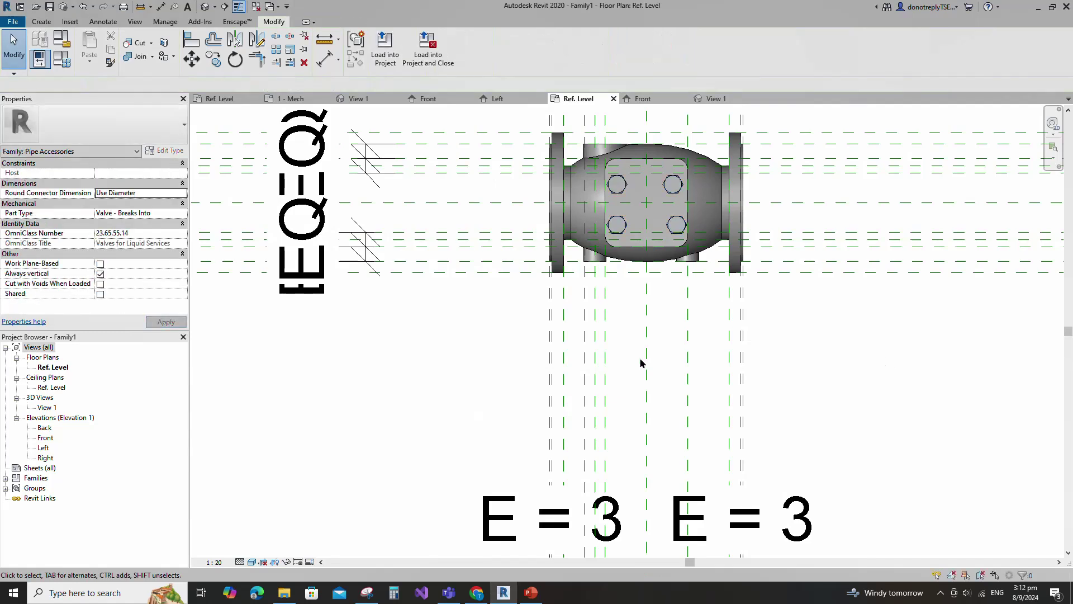
# Add two vertical reference planes offset 15 mm inward from the square cap's left and right side planes.
pyautogui.click(605, 341)
pyautogui.write('rp')
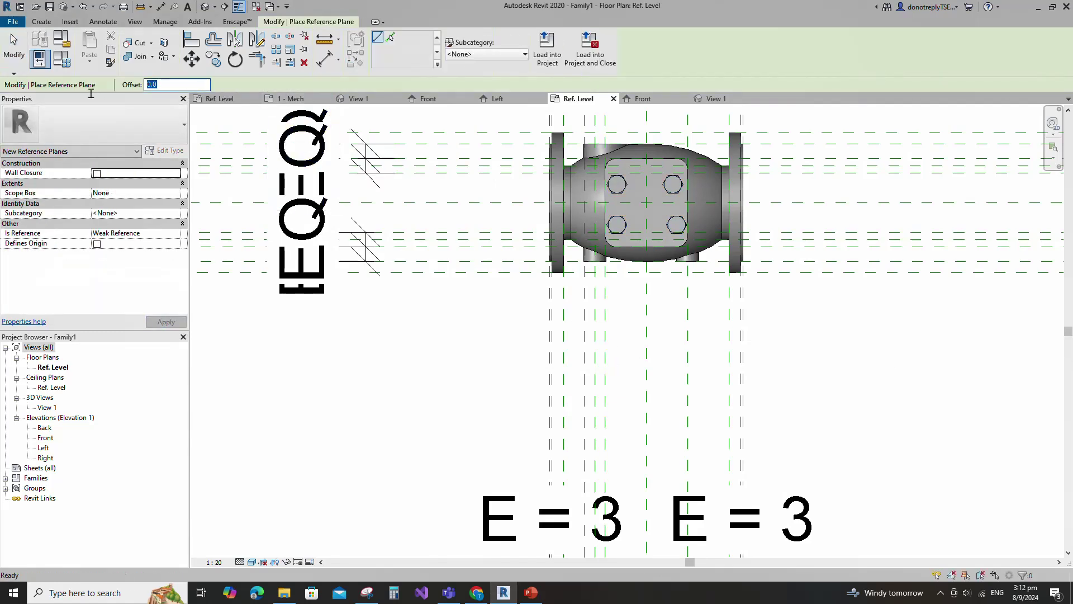
pyautogui.write('15')
pyautogui.click(389, 40)
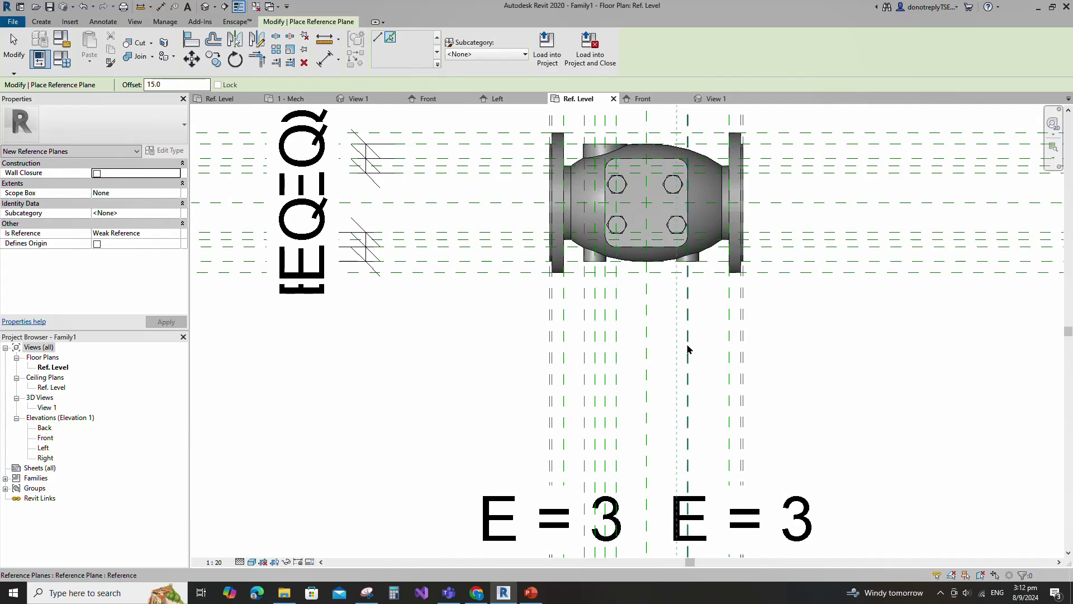
pyautogui.scroll(-1, 676, 358)
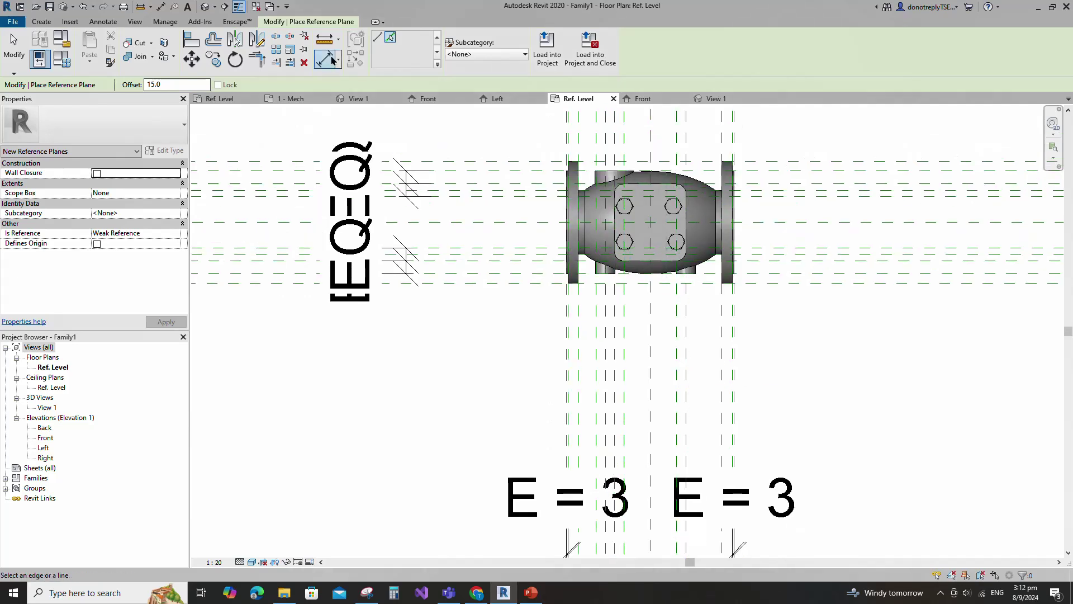
# Dimension both inner vertical reference planes to the square cap's adjacent side planes at 15 mm and lock the dimensions.
pyautogui.press('d')
pyautogui.press('i')
pyautogui.click(614, 419)
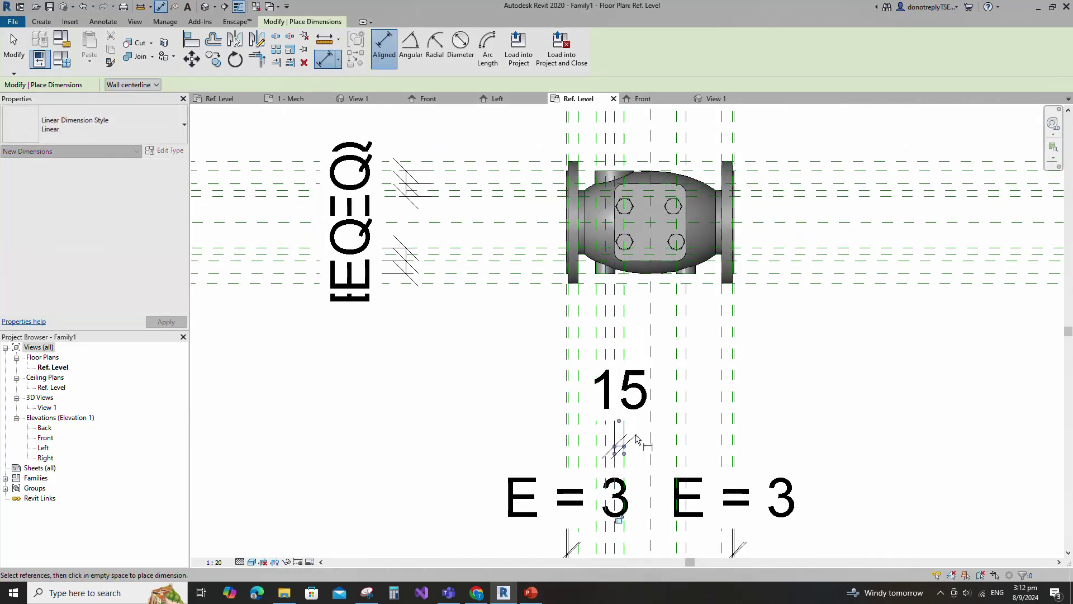
pyautogui.click(685, 420)
pyautogui.click(808, 449)
pyautogui.click(681, 522)
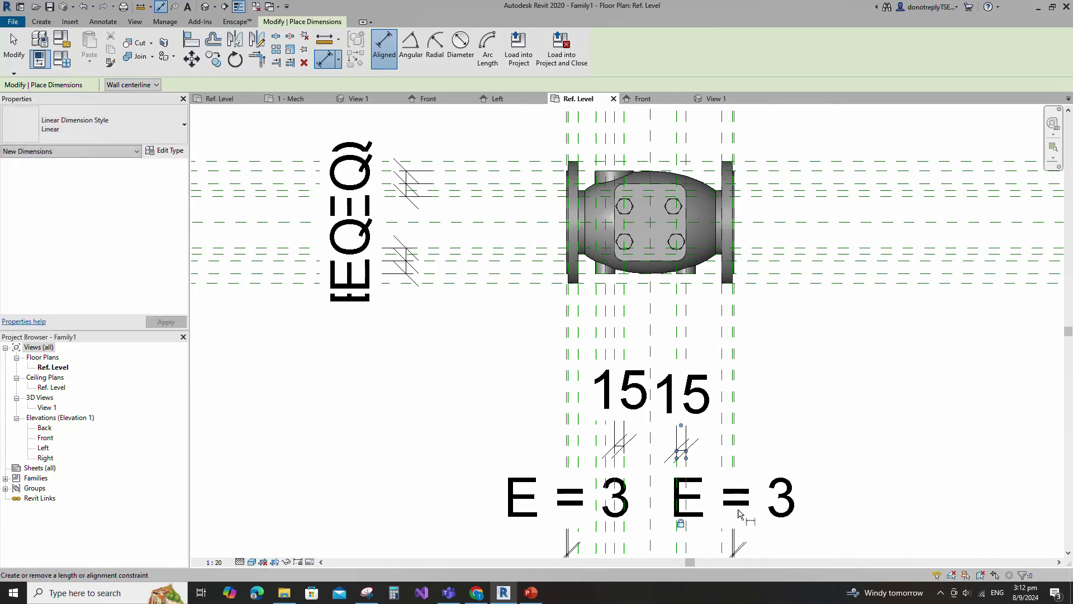
# Align the bolt head centres to the two inner vertical reference planes and lock the alignments.
pyautogui.press('a')
pyautogui.press('l')
pyautogui.scroll(1, 752, 272)
pyautogui.click(668, 268)
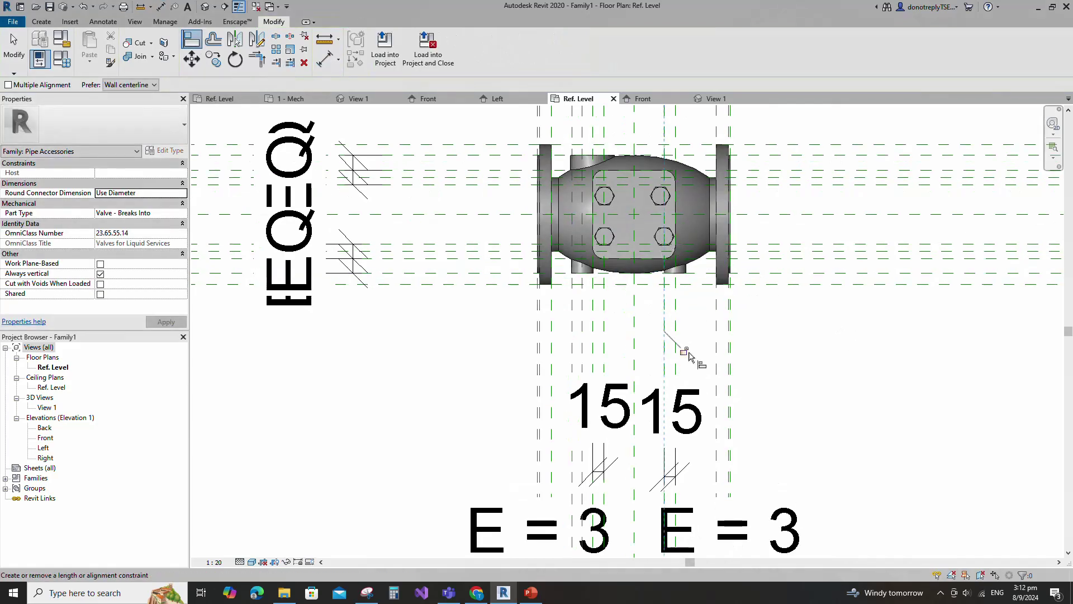
pyautogui.click(666, 345)
pyautogui.click(613, 367)
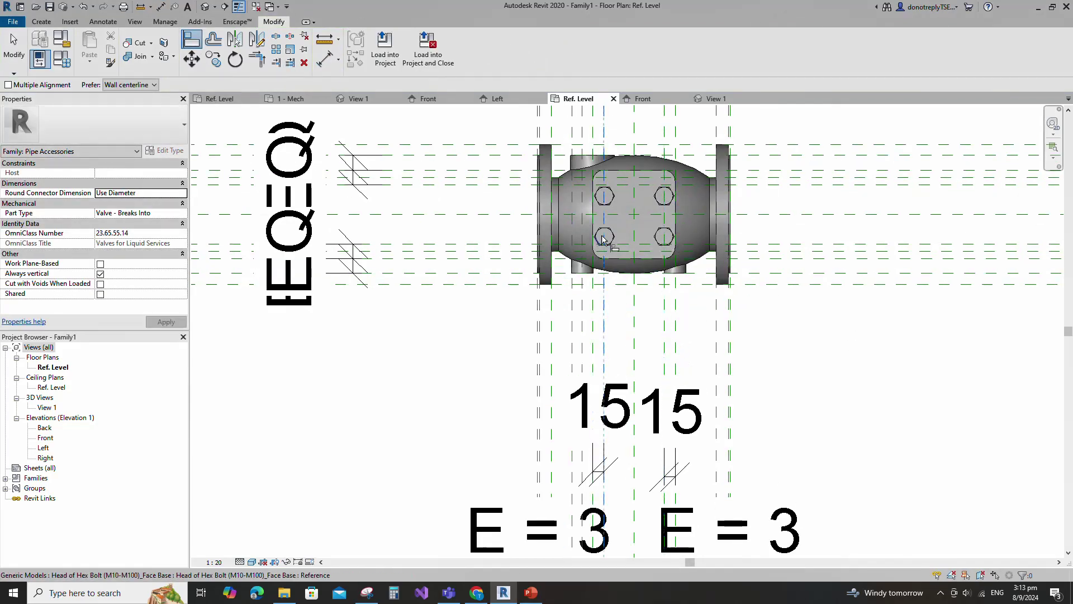
pyautogui.click(602, 233)
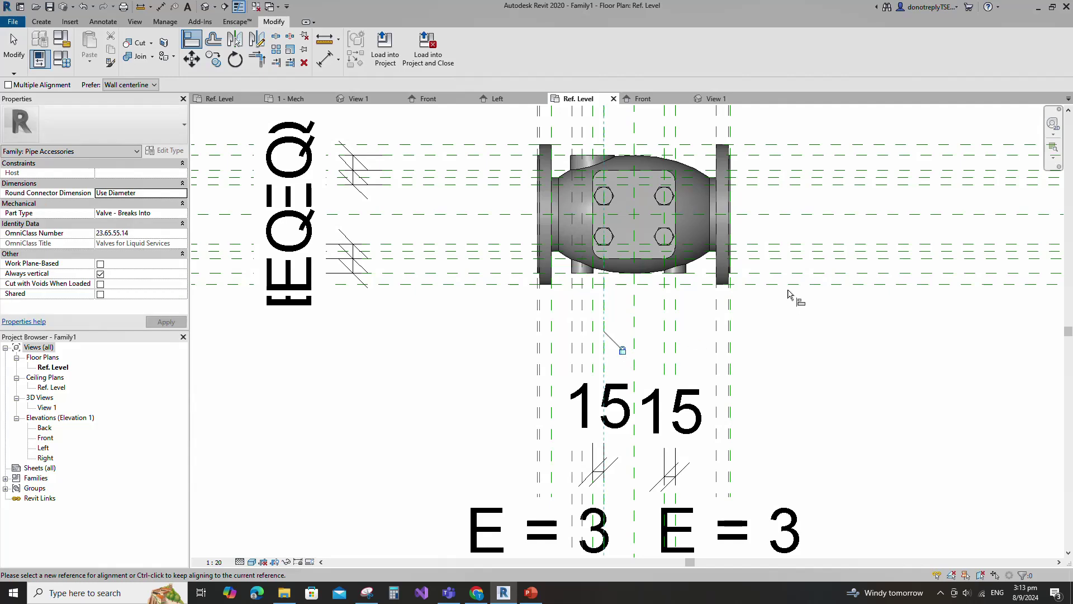
# Align the bolt head centres to the horizontal reference planes just inside the square cap's edges.
pyautogui.scroll(2, 726, 201)
pyautogui.click(648, 195)
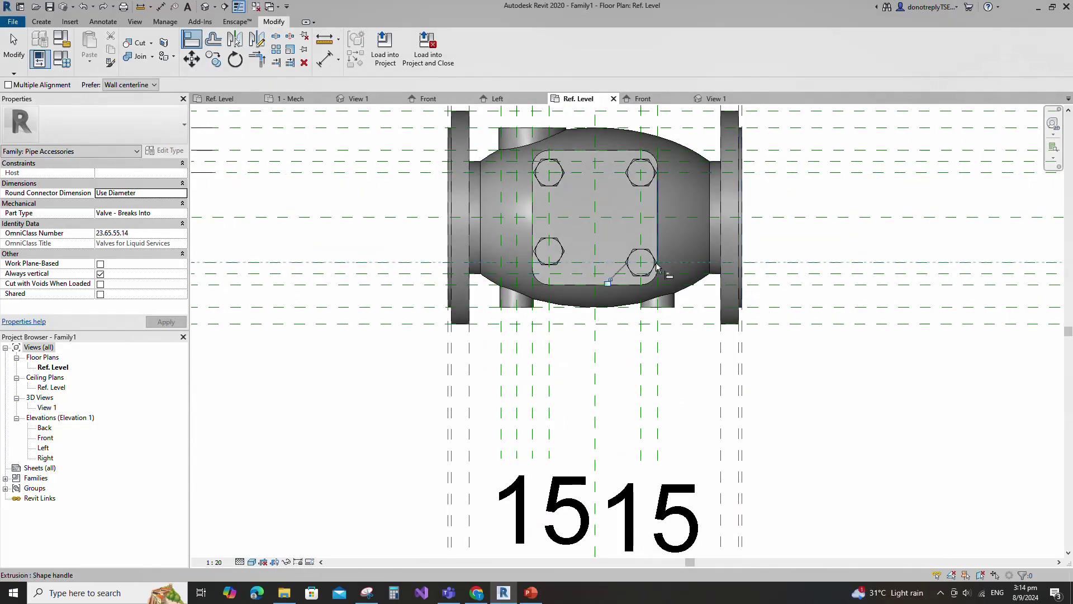
pyautogui.press('Escape')
pyautogui.press('Escape')
pyautogui.scroll(-2, 897, 341)
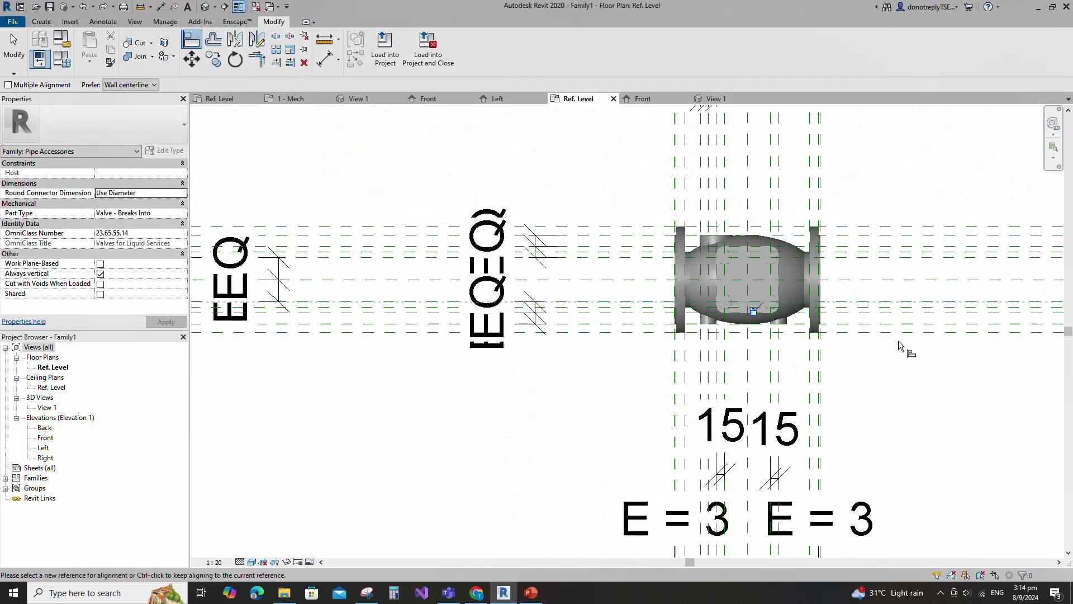
# In the 3D view, place pipe connectors on the end faces of both flanges.
pyautogui.scroll(-1, 975, 342)
pyautogui.click(46, 407)
pyautogui.doubleClick(46, 408)
pyautogui.keyDown('shift'); pyautogui.moveTo(850, 371); pyautogui.dragTo(671, 435, button='middle'); pyautogui.keyUp('shift')
pyautogui.click(41, 21)
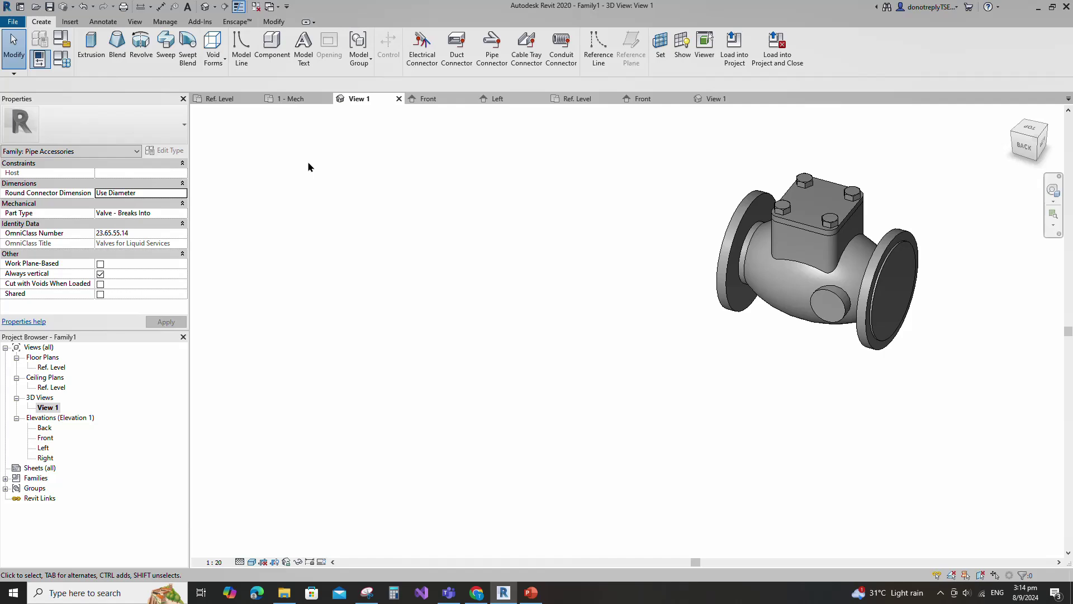
pyautogui.click(495, 60)
pyautogui.scroll(2, 912, 325)
pyautogui.keyDown('shift'); pyautogui.moveTo(976, 369); pyautogui.dragTo(929, 430, button='middle'); pyautogui.keyUp('shift')
pyautogui.click(889, 317)
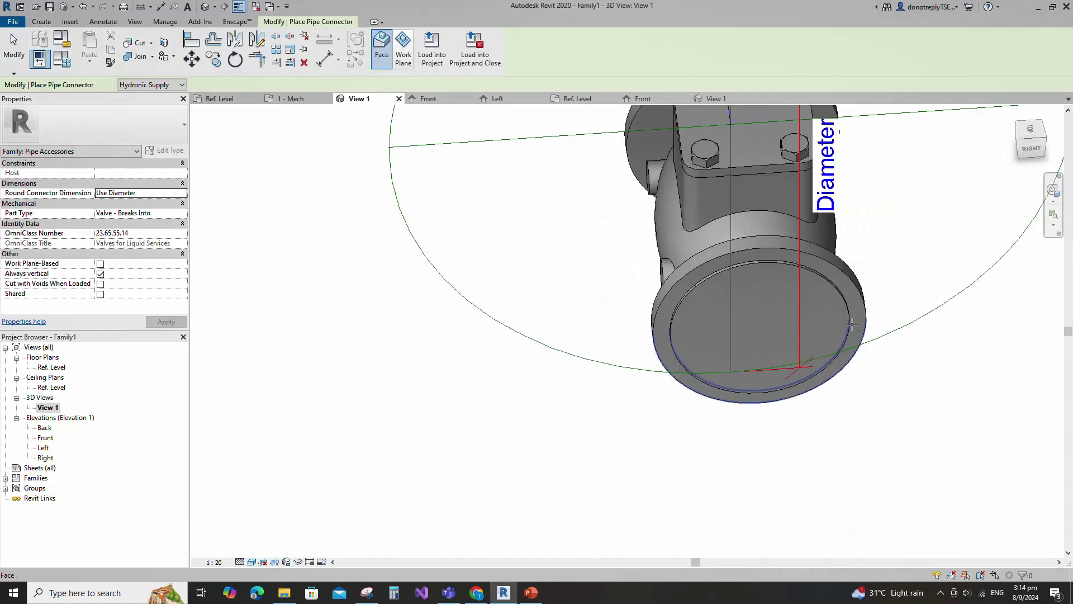
pyautogui.click(849, 325)
pyautogui.scroll(-5, 849, 324)
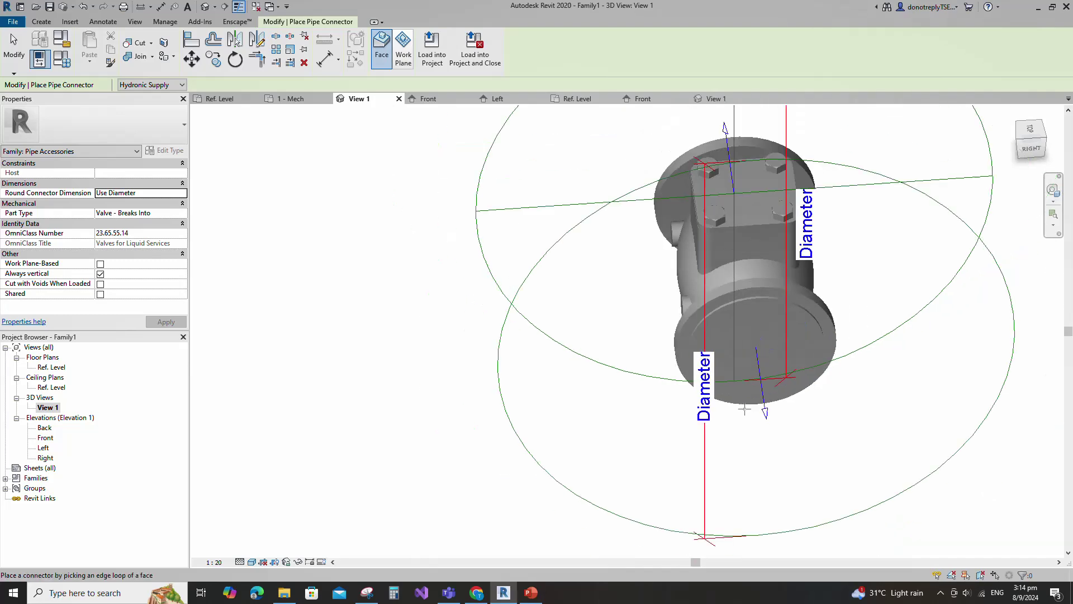
# Place pipe connectors on the faces of the valve body's round outlets.
pyautogui.keyDown('shift'); pyautogui.moveTo(958, 446); pyautogui.dragTo(975, 423, button='middle'); pyautogui.keyUp('shift')
pyautogui.scroll(2, 806, 382)
pyautogui.click(771, 330)
pyautogui.keyDown('shift'); pyautogui.moveTo(949, 381); pyautogui.dragTo(469, 412, button='middle'); pyautogui.keyUp('shift')
pyautogui.scroll(2, 677, 385)
pyautogui.click(677, 332)
pyautogui.click(784, 321)
pyautogui.keyDown('shift'); pyautogui.moveTo(792, 407); pyautogui.dragTo(787, 321, button='middle'); pyautogui.keyUp('shift')
pyautogui.scroll(-5, 658, 327)
pyautogui.keyDown('shift'); pyautogui.moveTo(891, 352); pyautogui.dragTo(932, 305, button='middle'); pyautogui.keyUp('shift')
pyautogui.scroll(2, 936, 307)
pyautogui.press('Escape')
# Select both flange connectors and associate their Diameter with the ND family parameter.
pyautogui.scroll(1, 821, 322)
pyautogui.click(774, 300)
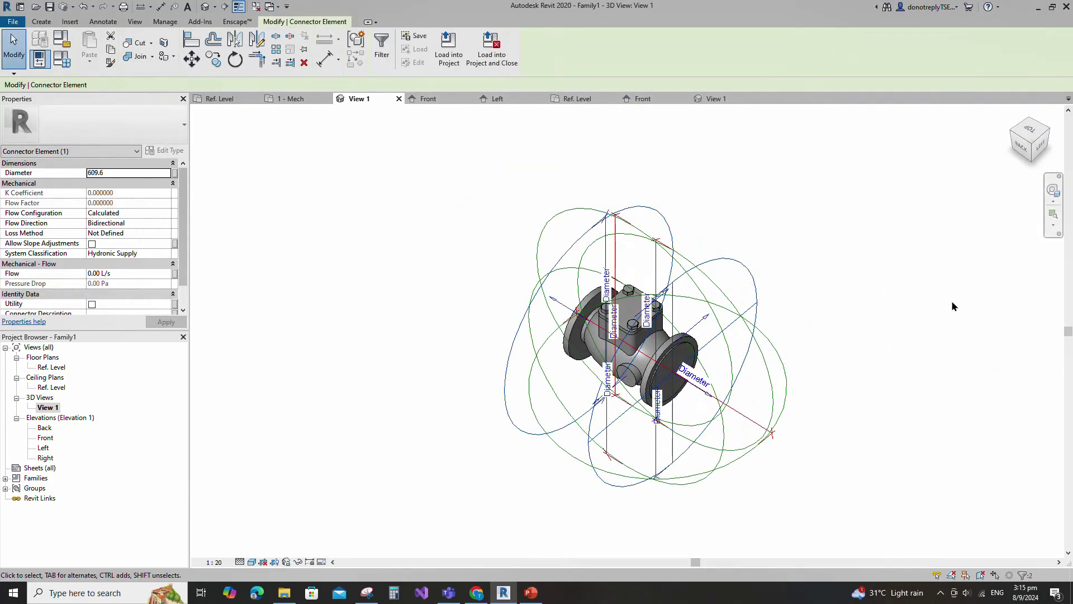
pyautogui.click(174, 176)
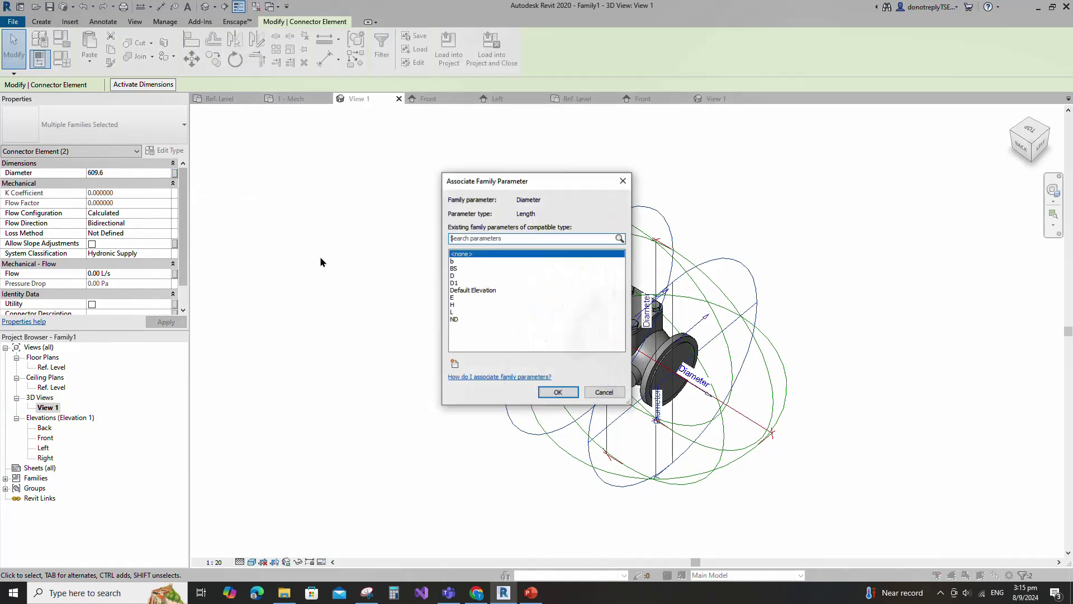
pyautogui.click(454, 319)
pyautogui.click(558, 392)
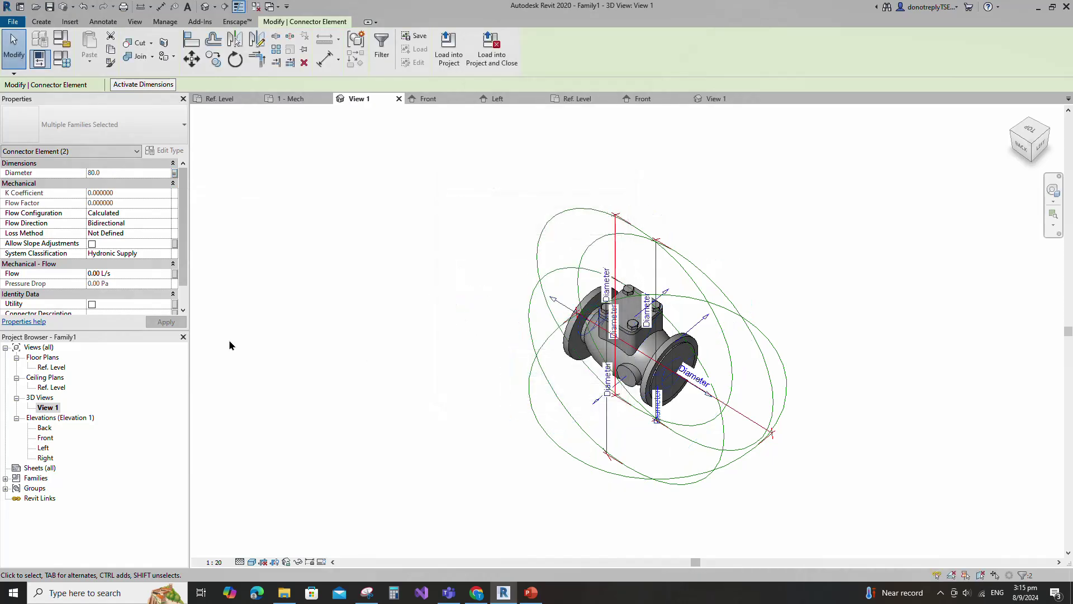
# Set the flange connectors' System Classification to Fire Protection Wet and their Loss Method to K Coefficient.
pyautogui.click(167, 254)
pyautogui.click(167, 253)
pyautogui.scroll(-1, 149, 283)
pyautogui.click(140, 296)
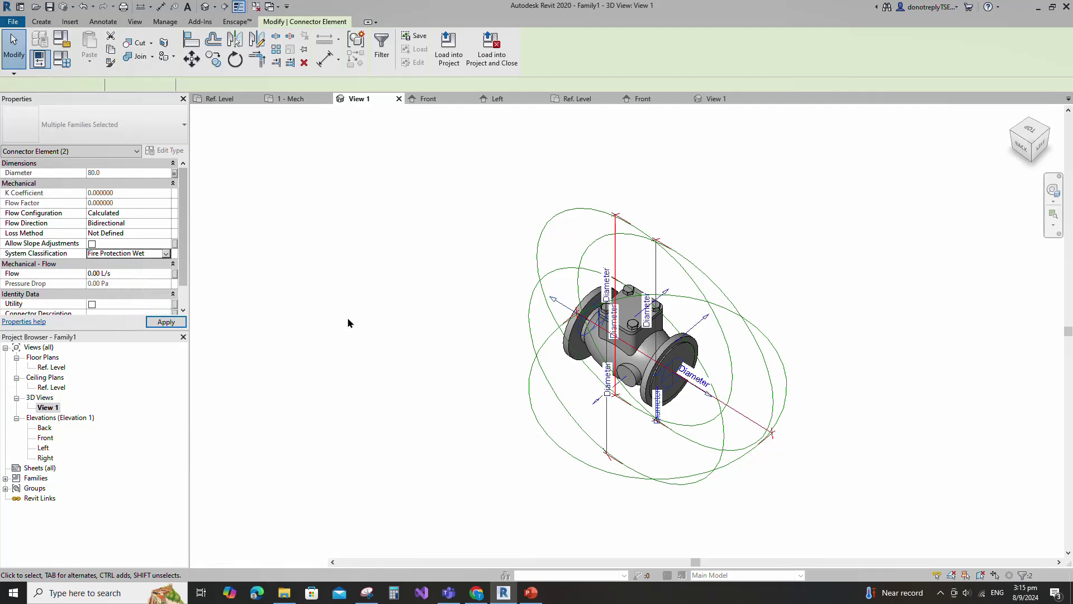
pyautogui.click(166, 222)
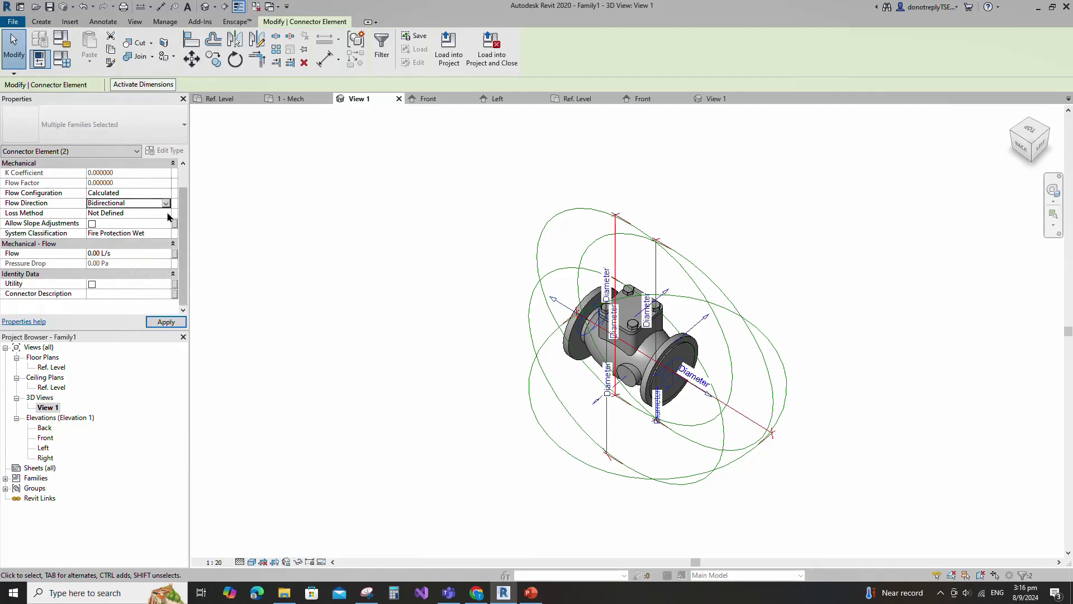
pyautogui.click(167, 214)
pyautogui.click(118, 233)
pyautogui.click(167, 325)
pyautogui.click(348, 321)
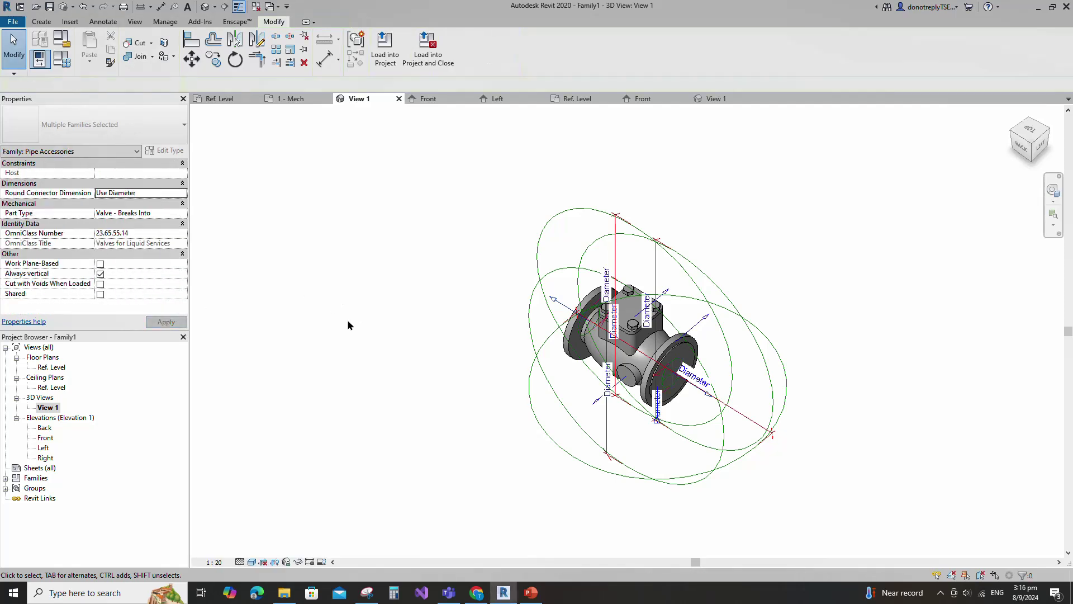
# Set the larger round outlet connector's diameter to 50 and its System Classification to Fire Protection Wet.
pyautogui.keyDown('shift'); pyautogui.moveTo(763, 450); pyautogui.dragTo(976, 393, button='middle'); pyautogui.keyUp('shift')
pyautogui.click(714, 345)
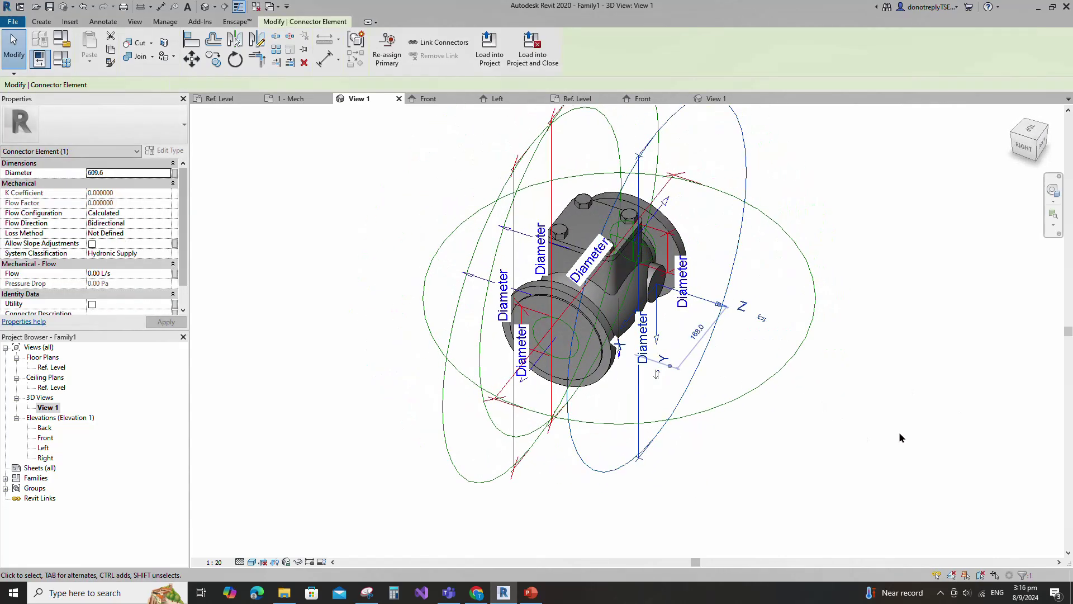
pyautogui.click(119, 175)
pyautogui.write('50')
pyautogui.press('Return')
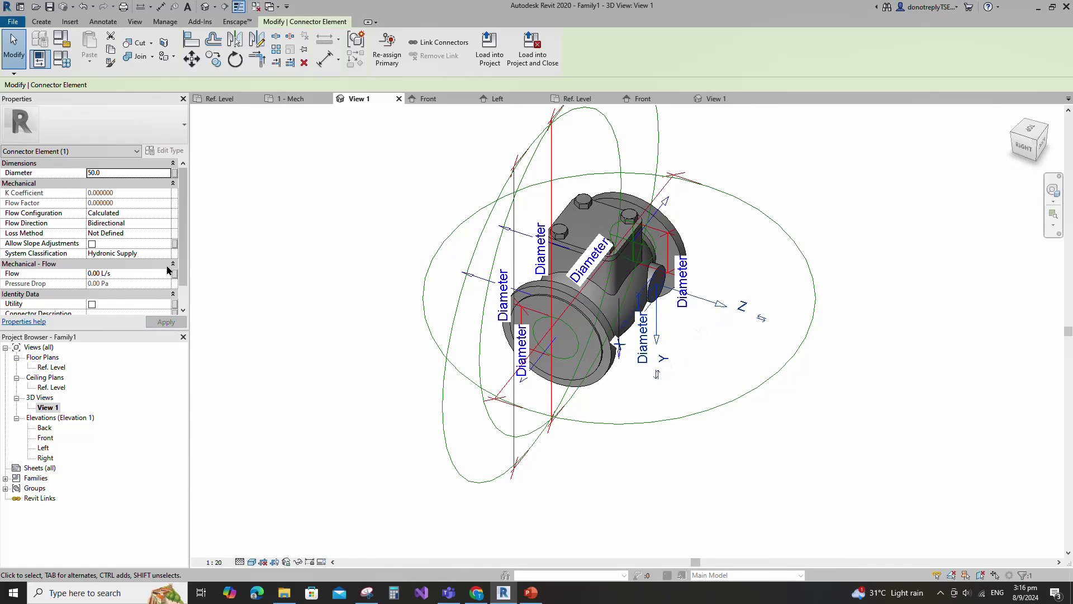
pyautogui.click(166, 254)
pyautogui.scroll(3, 140, 290)
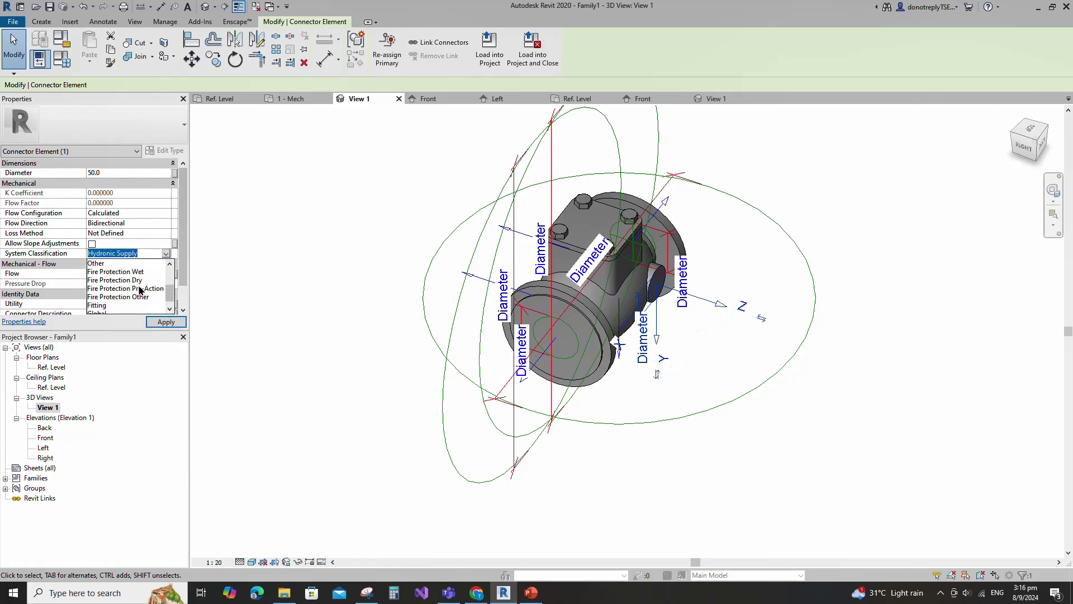
pyautogui.click(123, 272)
pyautogui.click(854, 454)
# Set the three remaining outlet connectors' diameter to 25, assign their System Classification and set Loss Method to K Coefficient.
pyautogui.keyDown('shift'); pyautogui.moveTo(859, 445); pyautogui.dragTo(823, 442, button='middle'); pyautogui.keyUp('shift')
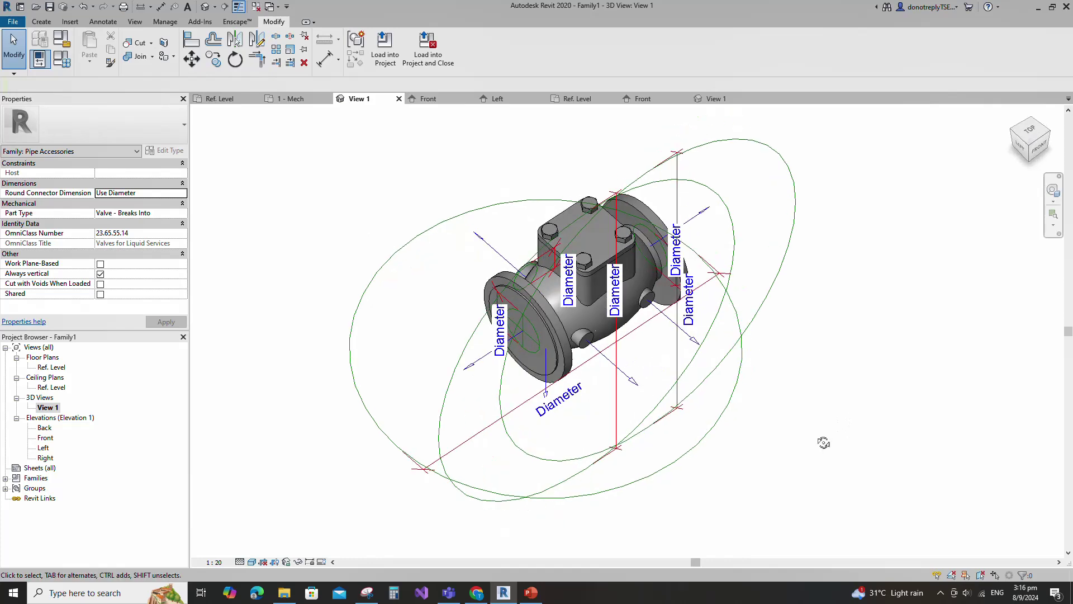
pyautogui.keyDown('shift'); pyautogui.moveTo(750, 461); pyautogui.dragTo(803, 350, button='middle'); pyautogui.keyUp('shift')
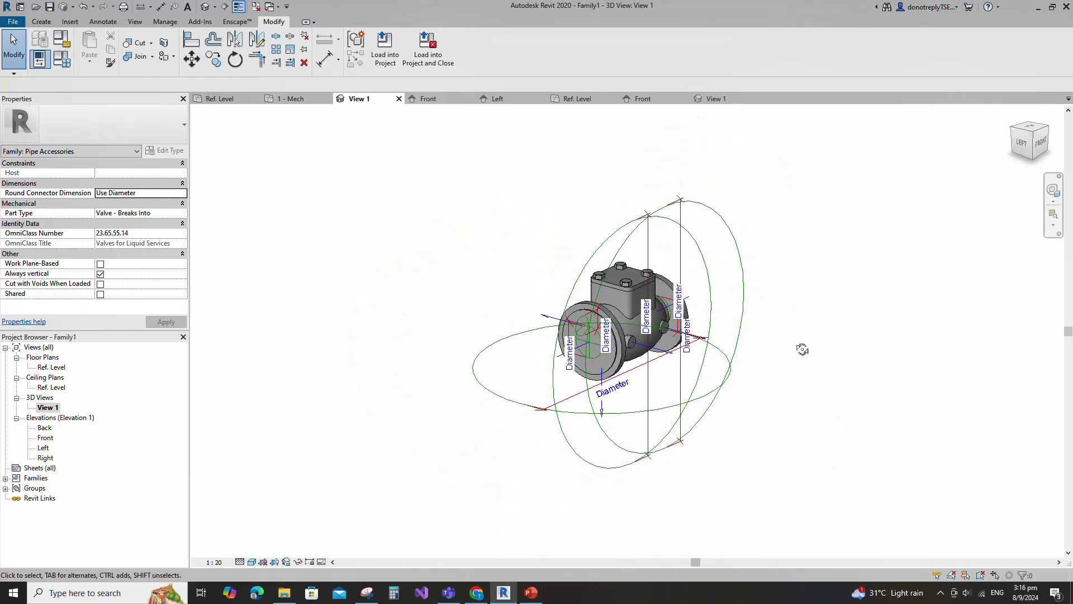
pyautogui.click(622, 422)
pyautogui.moveTo(108, 174); pyautogui.dragTo(49, 178)
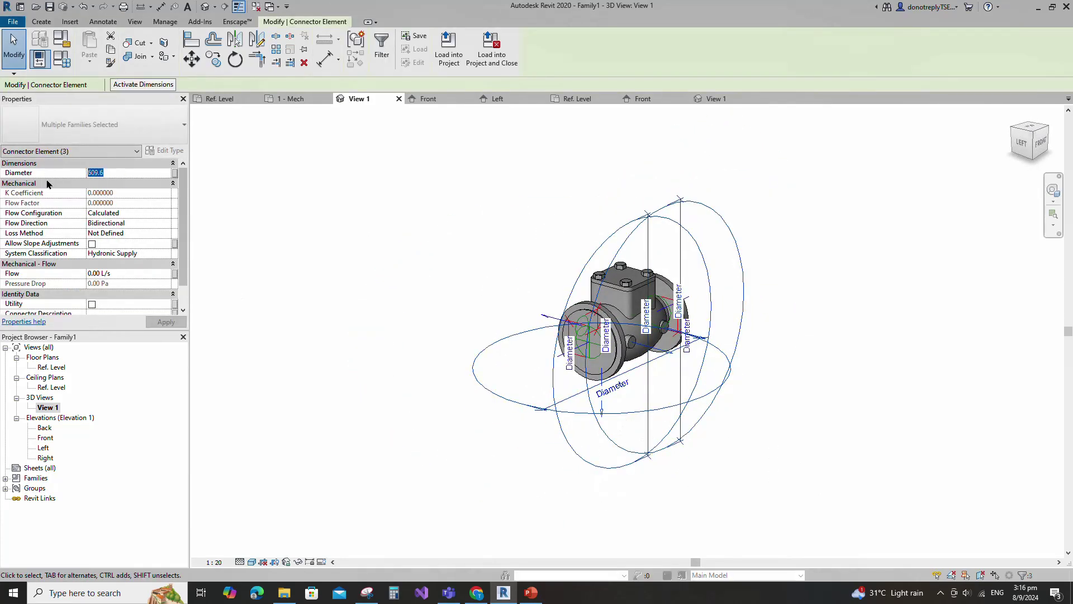
pyautogui.click(170, 254)
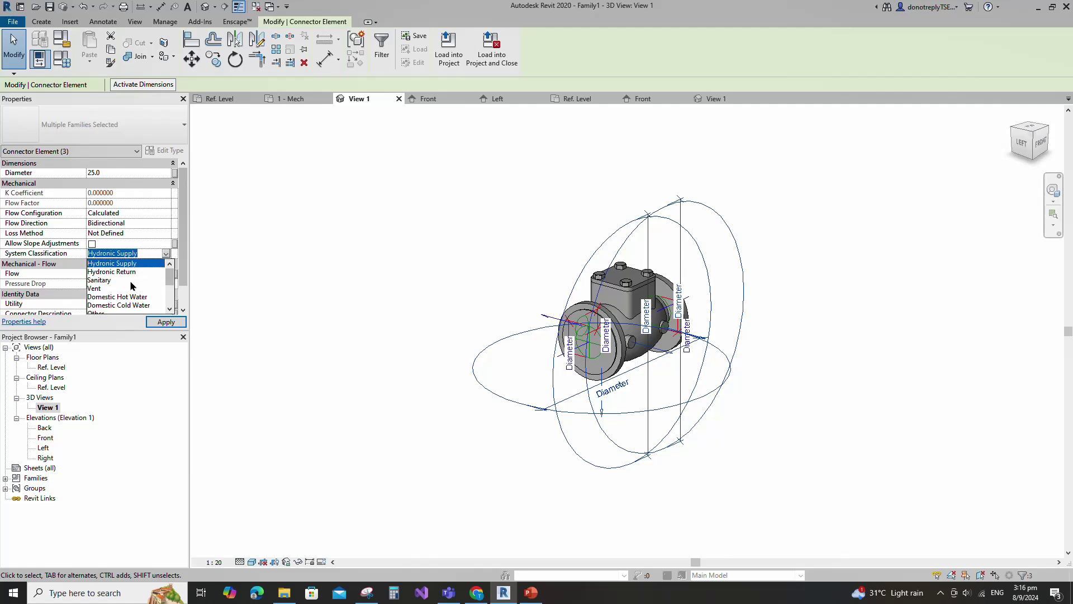
pyautogui.click(137, 296)
pyautogui.click(169, 233)
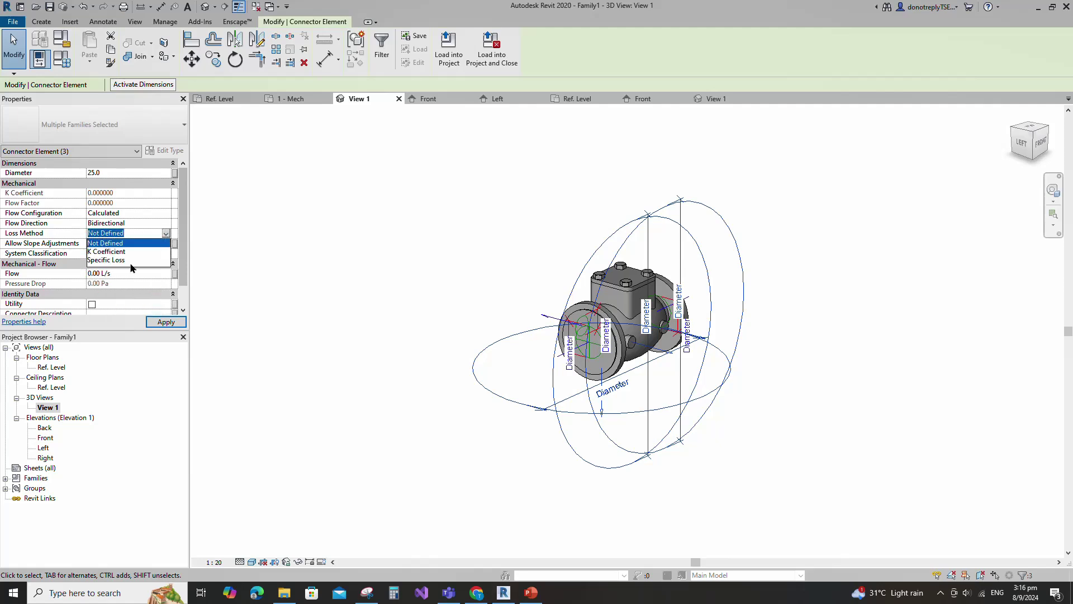
pyautogui.click(116, 254)
pyautogui.click(166, 322)
pyautogui.click(285, 342)
# Create a new material named M_Red for the Material parameter in Family Types.
pyautogui.keyDown('shift'); pyautogui.moveTo(754, 424); pyautogui.dragTo(459, 335, button='middle'); pyautogui.keyUp('shift')
pyautogui.click(61, 58)
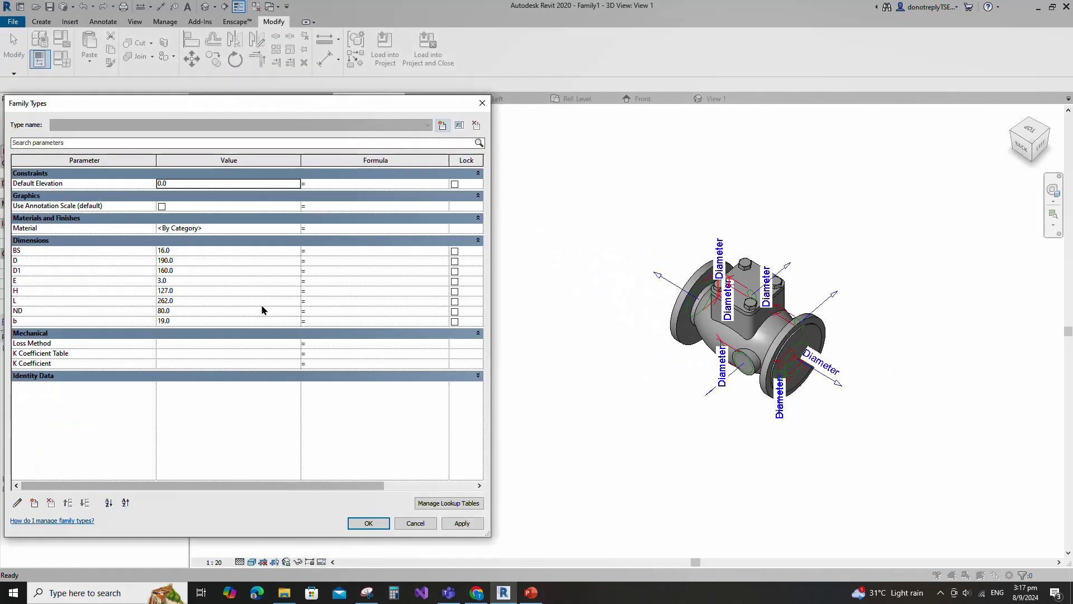
pyautogui.click(296, 229)
pyautogui.click(296, 228)
pyautogui.click(152, 437)
pyautogui.click(167, 455)
pyautogui.rightClick(190, 316)
pyautogui.click(216, 348)
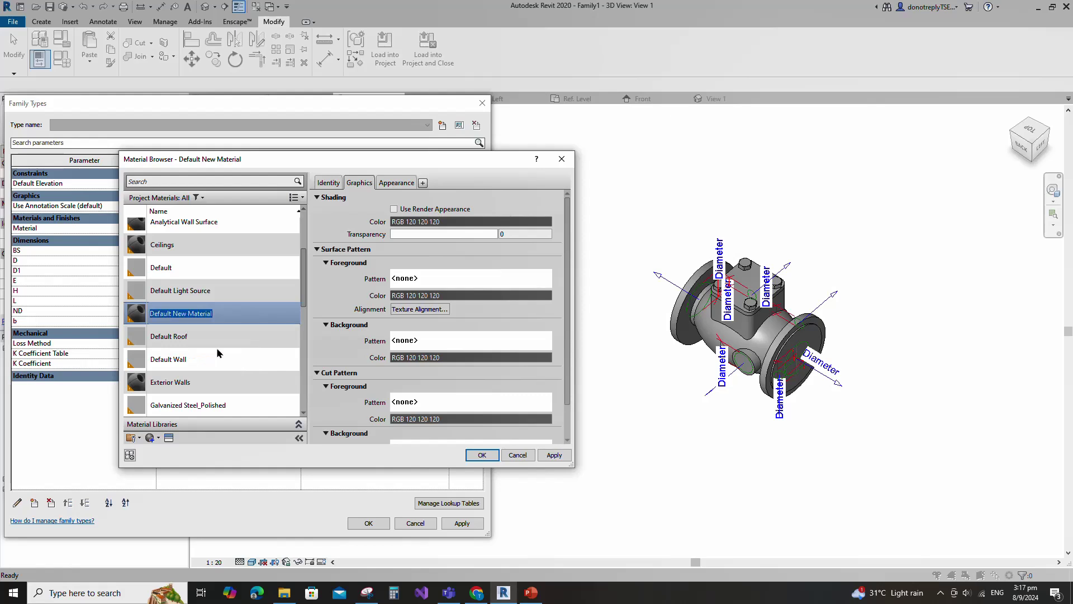
pyautogui.write('M_Red')
pyautogui.click(550, 454)
# Assign the Anodized - Red metal appearance asset from the Appearance Library to M_Red.
pyautogui.click(168, 438)
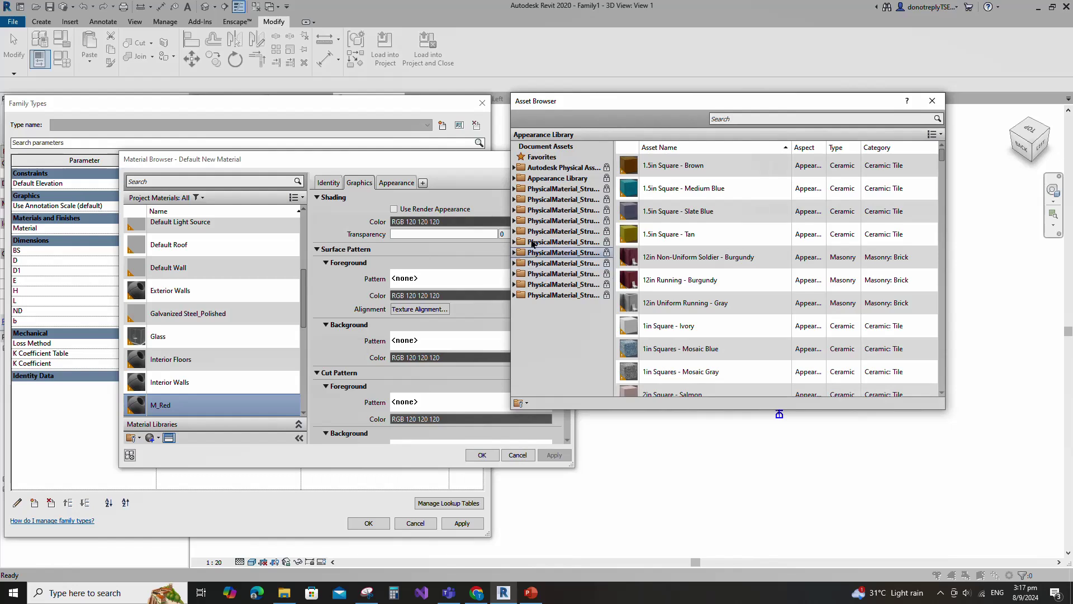
pyautogui.click(514, 179)
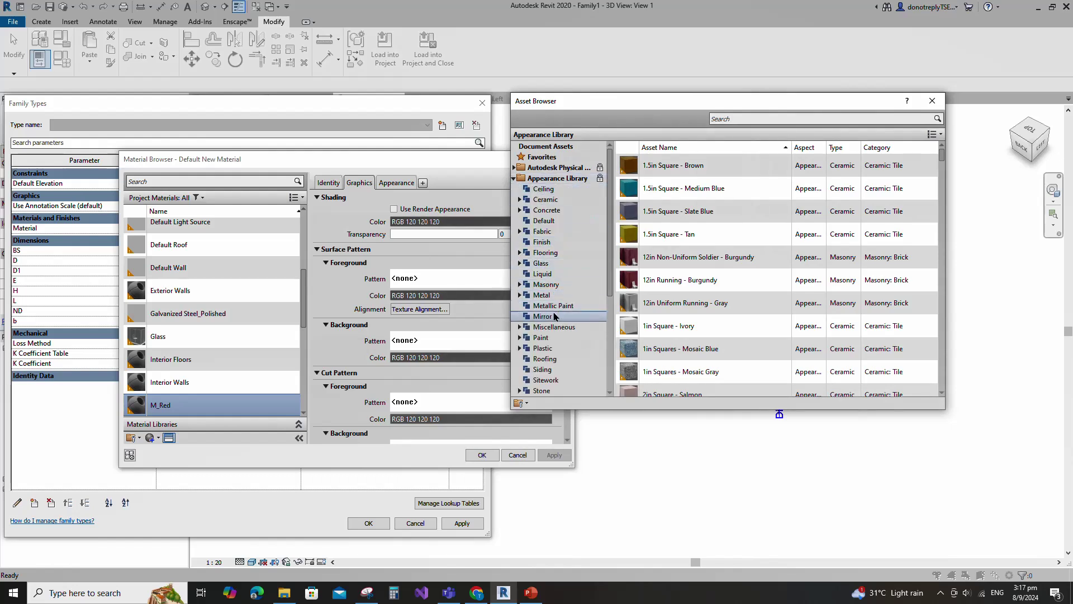
pyautogui.click(542, 295)
pyautogui.scroll(-10, 693, 302)
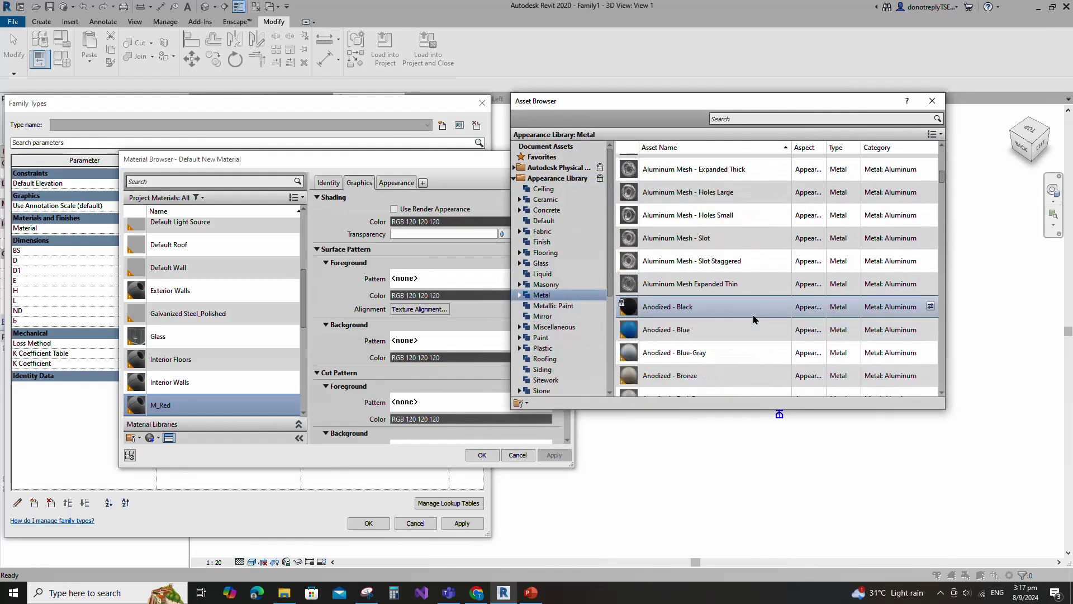
pyautogui.click(930, 316)
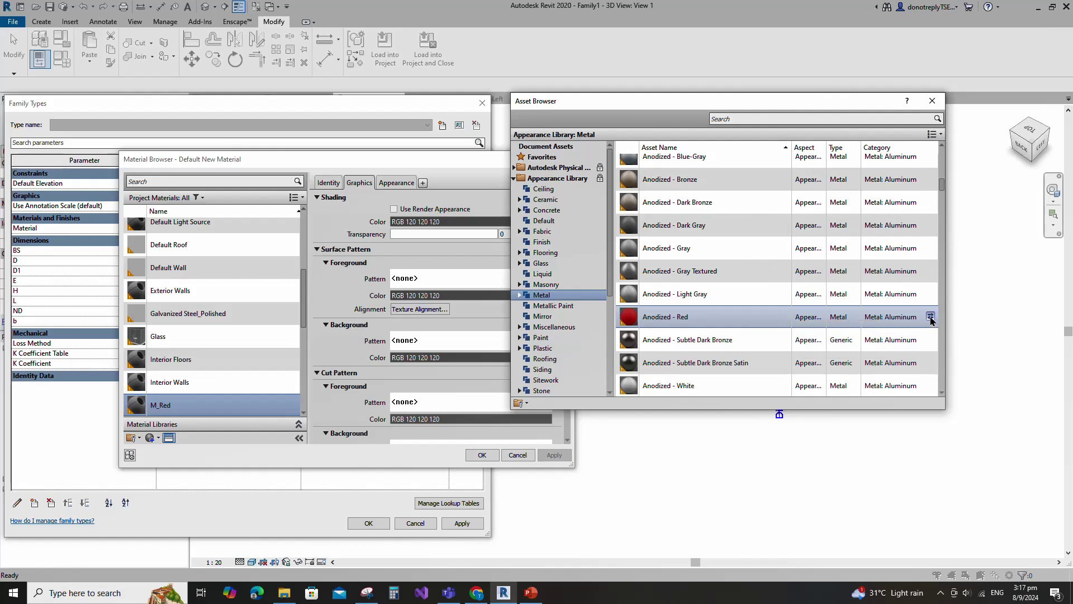
pyautogui.click(932, 101)
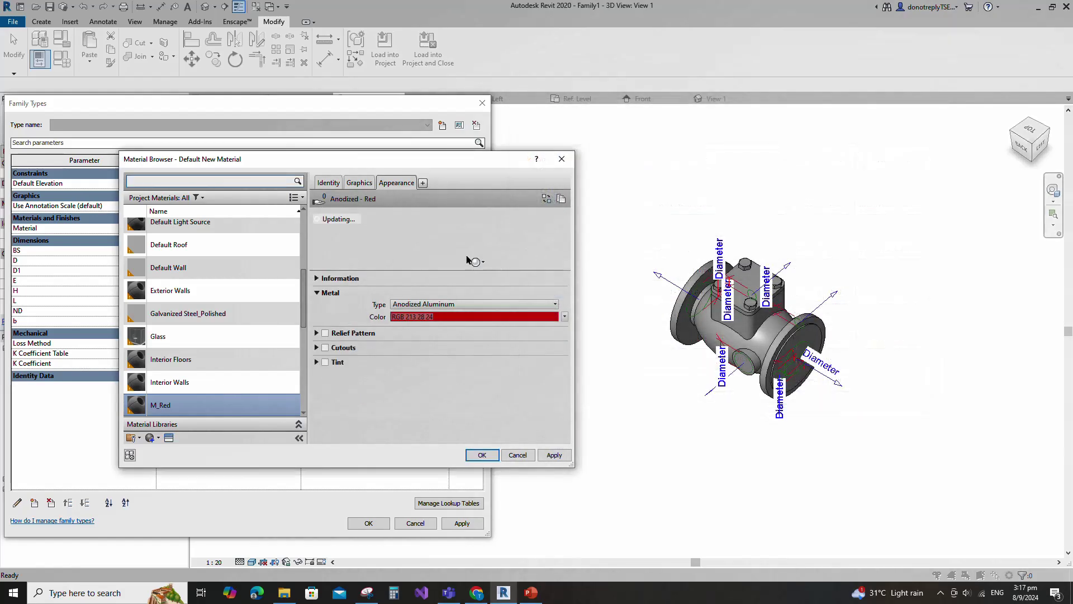
# Enable Use Render Appearance for the shading of M_Red.
pyautogui.click(316, 278)
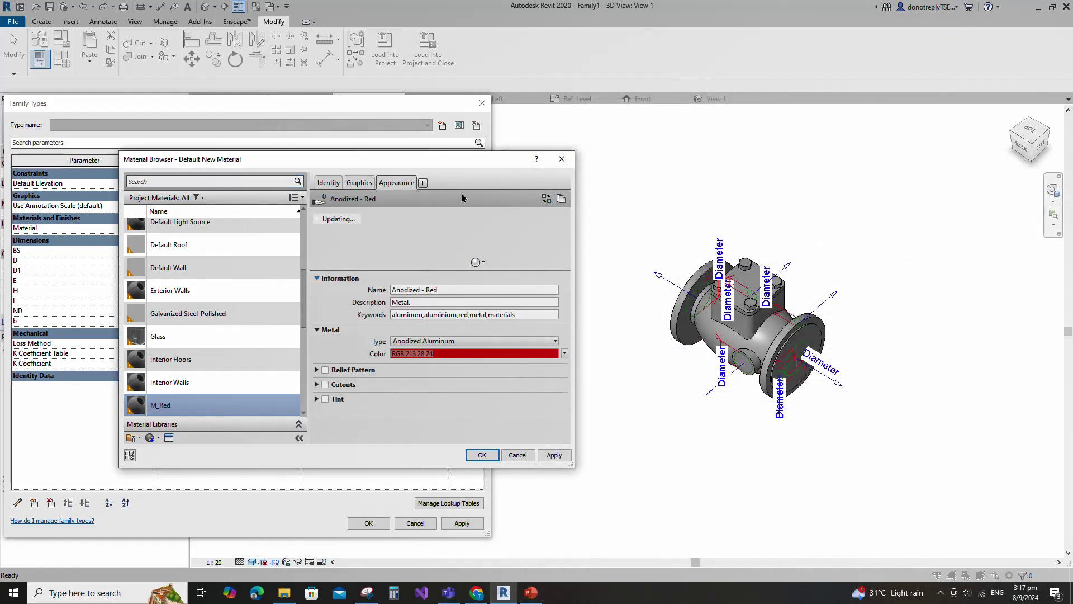
pyautogui.click(360, 183)
pyautogui.click(394, 209)
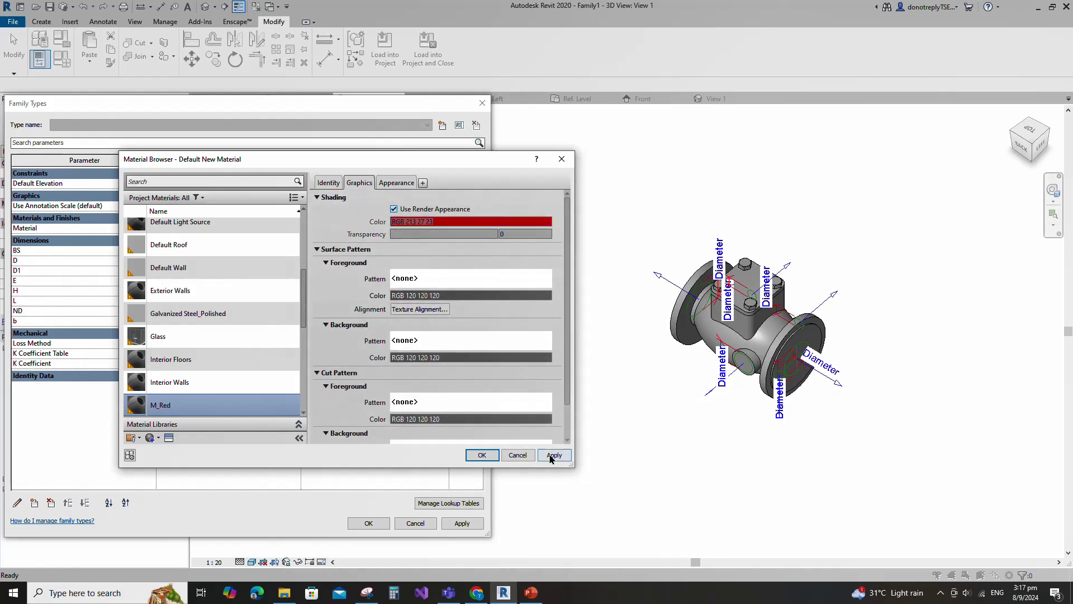
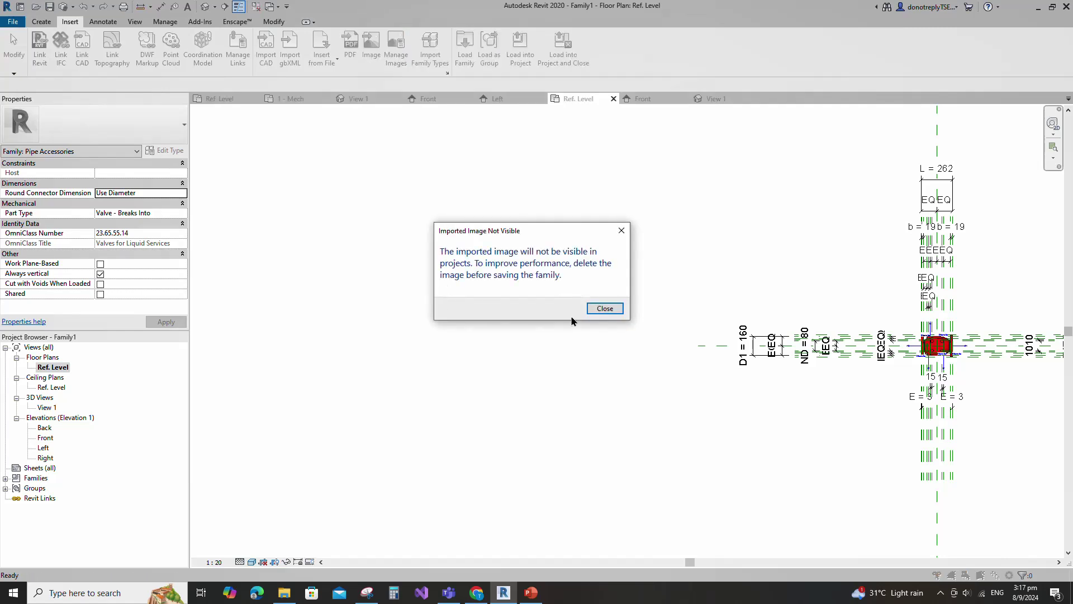
# Dismiss the imported image notice and place the valve dimension table image above the model in the Ref. Level plan.
pyautogui.click(604, 306)
pyautogui.click(433, 72)
pyautogui.click(675, 275)
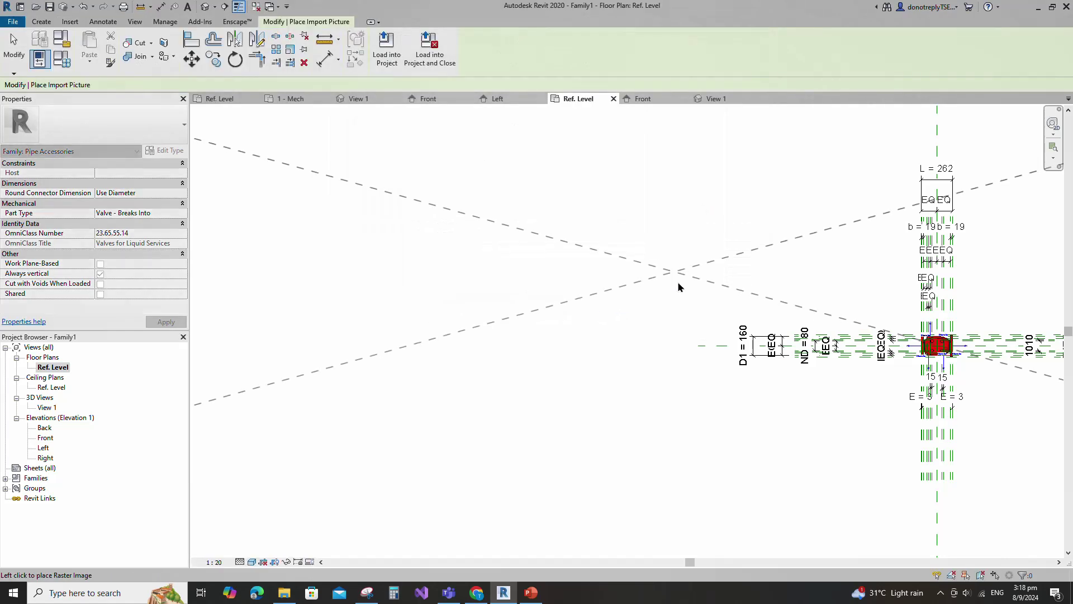
pyautogui.click(692, 224)
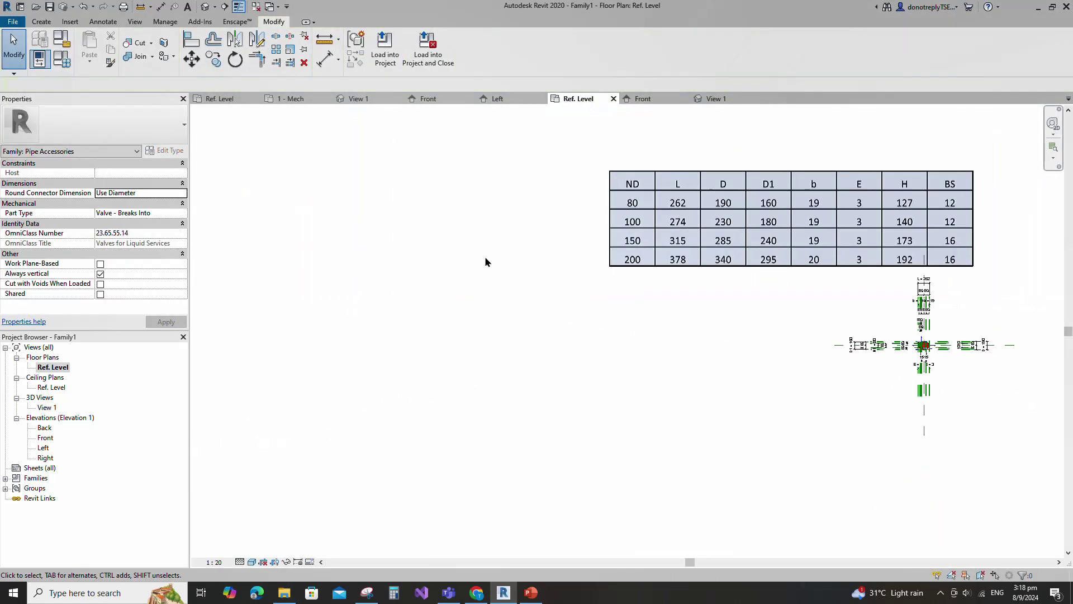
# Reorder the Dimensions parameters in Family Types so that ND, L and D come first.
pyautogui.click(63, 59)
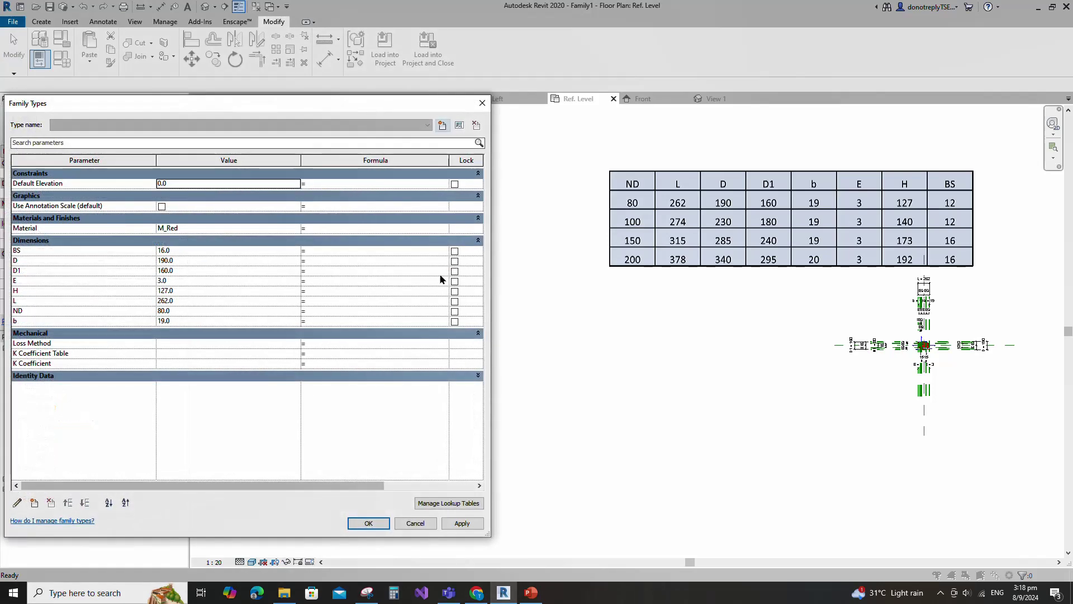
pyautogui.click(22, 302)
pyautogui.tripleClick(68, 503)
pyautogui.doubleClick(69, 503)
pyautogui.click(27, 311)
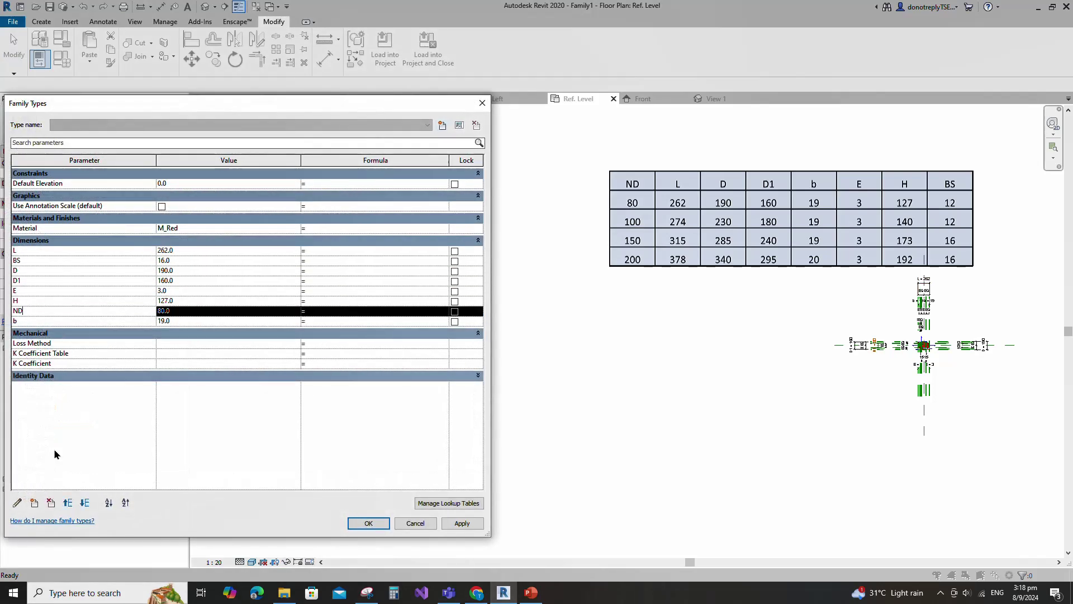
pyautogui.tripleClick(66, 502)
pyautogui.doubleClick(66, 500)
pyautogui.click(66, 502)
pyautogui.click(22, 281)
pyautogui.click(68, 502)
pyautogui.click(68, 501)
pyautogui.click(84, 503)
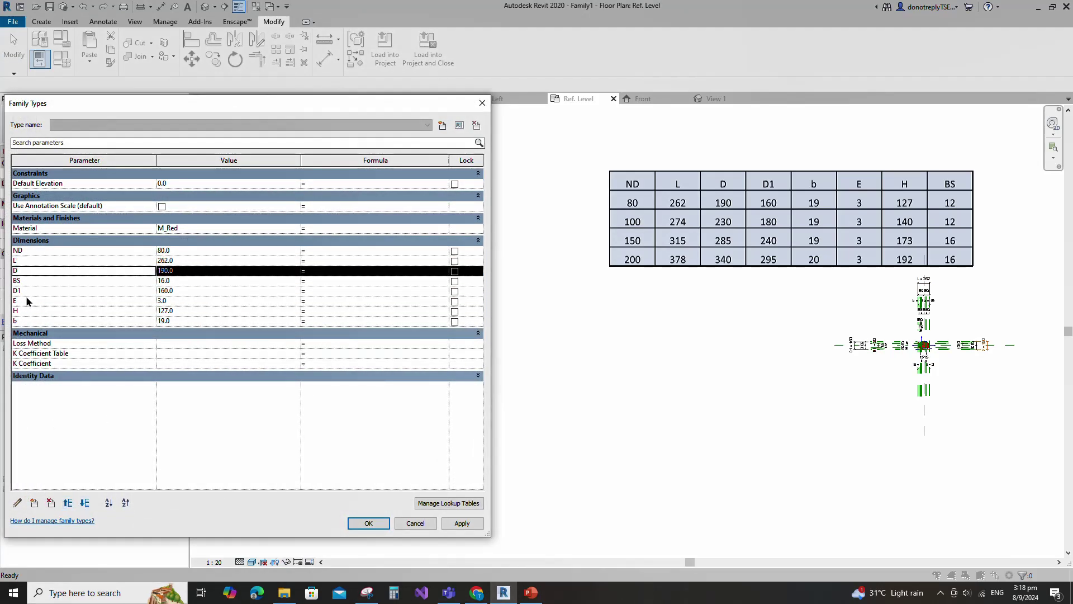
# Order the remaining Dimensions parameters in Family Types as D1, b, E, H and BS to match the table.
pyautogui.click(26, 291)
pyautogui.click(67, 502)
pyautogui.click(31, 319)
pyautogui.doubleClick(67, 502)
pyautogui.click(67, 501)
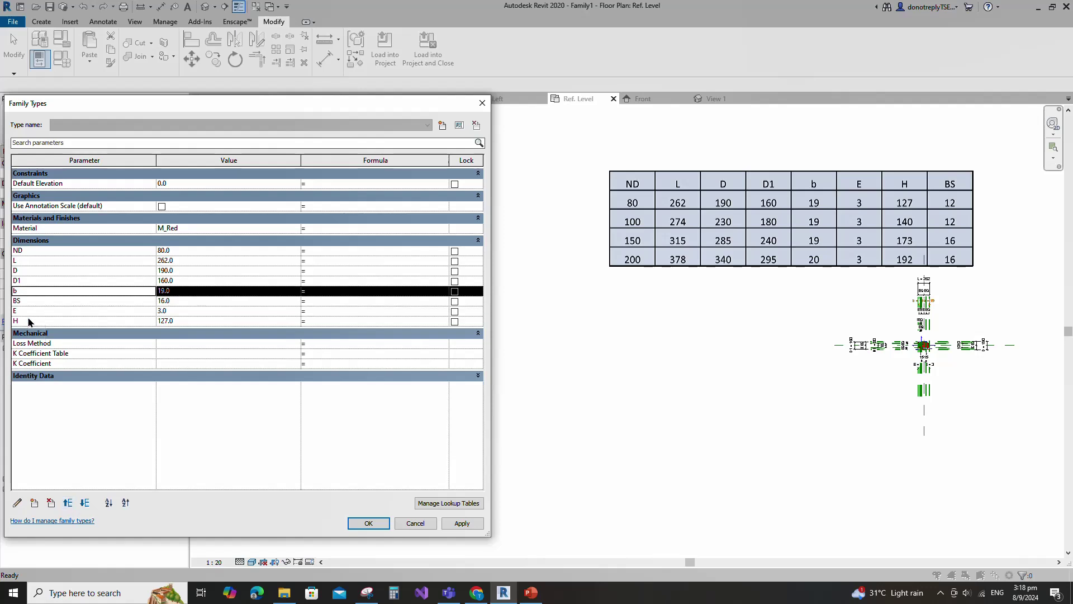
pyautogui.click(28, 301)
pyautogui.doubleClick(83, 501)
# Create the family type DN 80mm and set its BS parameter to 12.
pyautogui.click(442, 124)
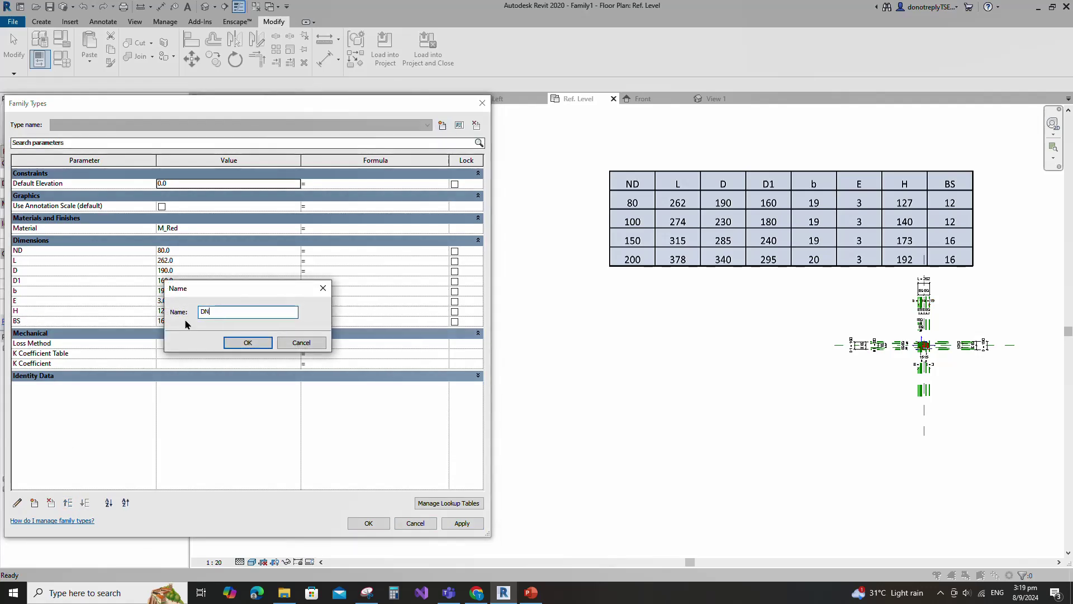
pyautogui.click(247, 342)
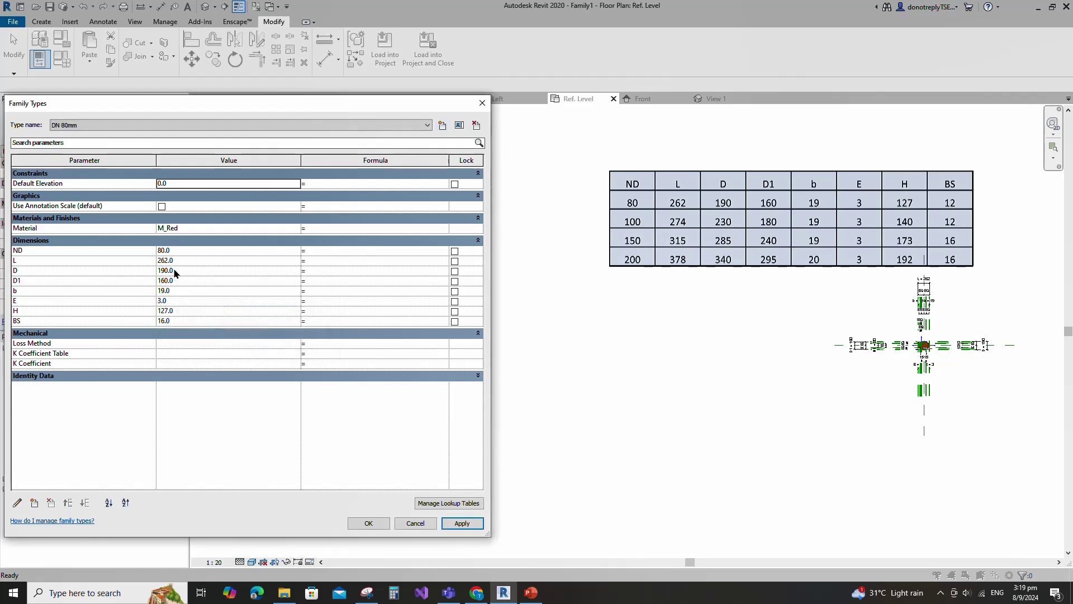
pyautogui.click(162, 322)
pyautogui.click(466, 524)
# Create the family type DN 100mm with ND 100, L 274, D 230, D1 180 and H 140.
pyautogui.click(442, 124)
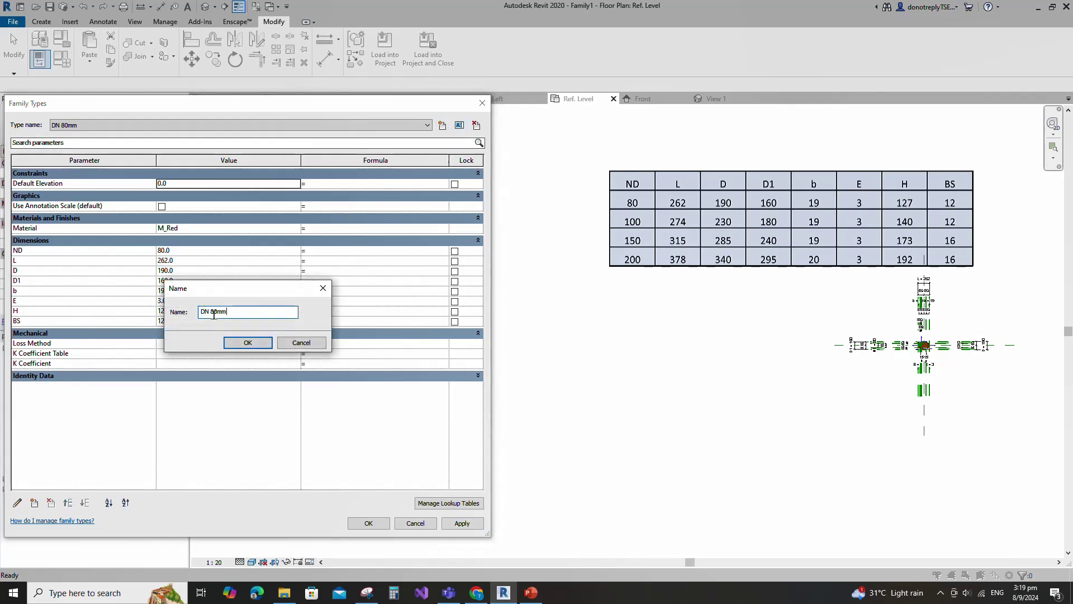
pyautogui.write('10')
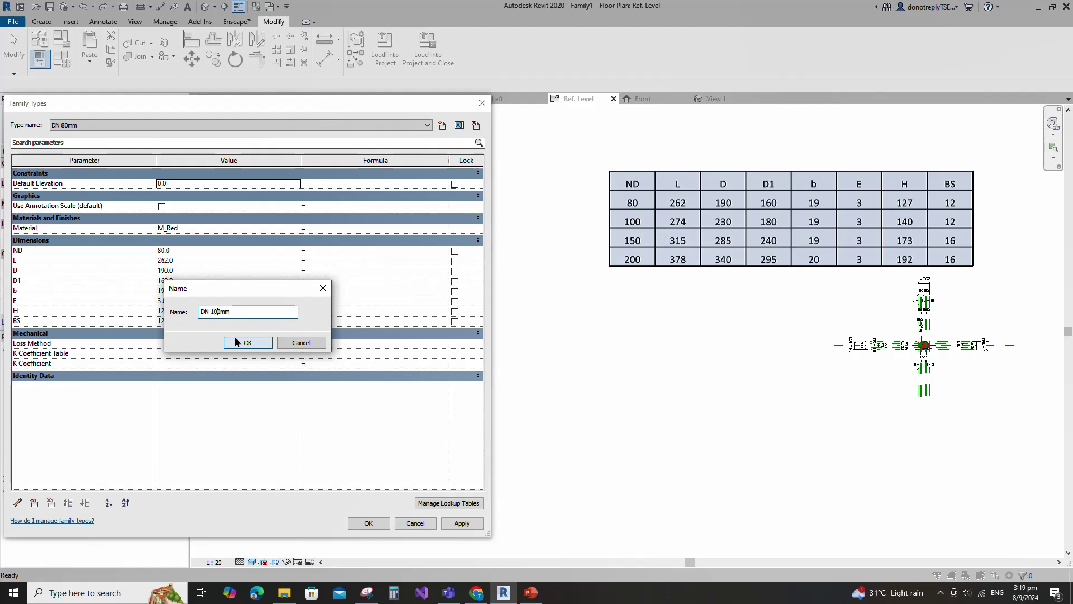
pyautogui.click(248, 342)
pyautogui.click(167, 252)
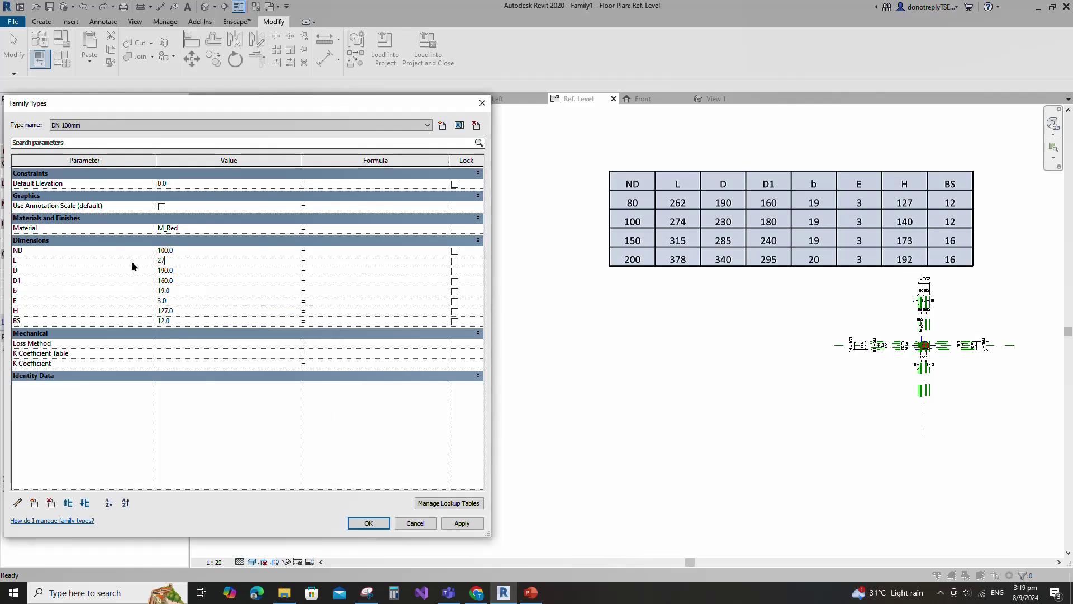
pyautogui.write('230')
pyautogui.press('Tab')
pyautogui.write('18')
pyautogui.moveTo(173, 311); pyautogui.dragTo(114, 322)
pyautogui.write('140')
pyautogui.click(462, 523)
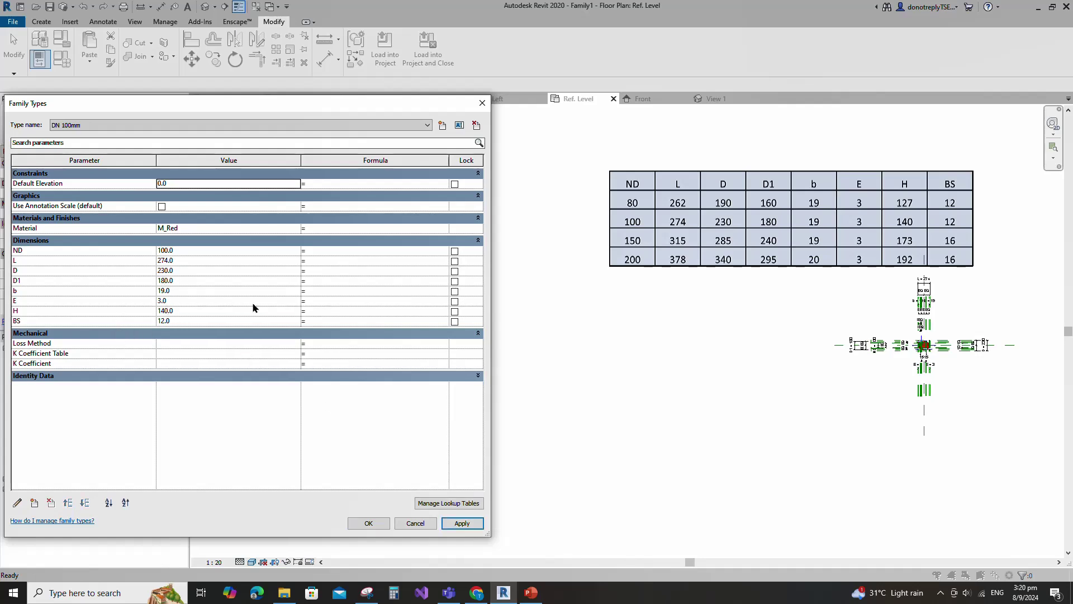
# Create the family type DN 150mm with ND 150, L 315, D 285, D1 240, H 173 and BS 16.
pyautogui.click(442, 126)
pyautogui.click(218, 311)
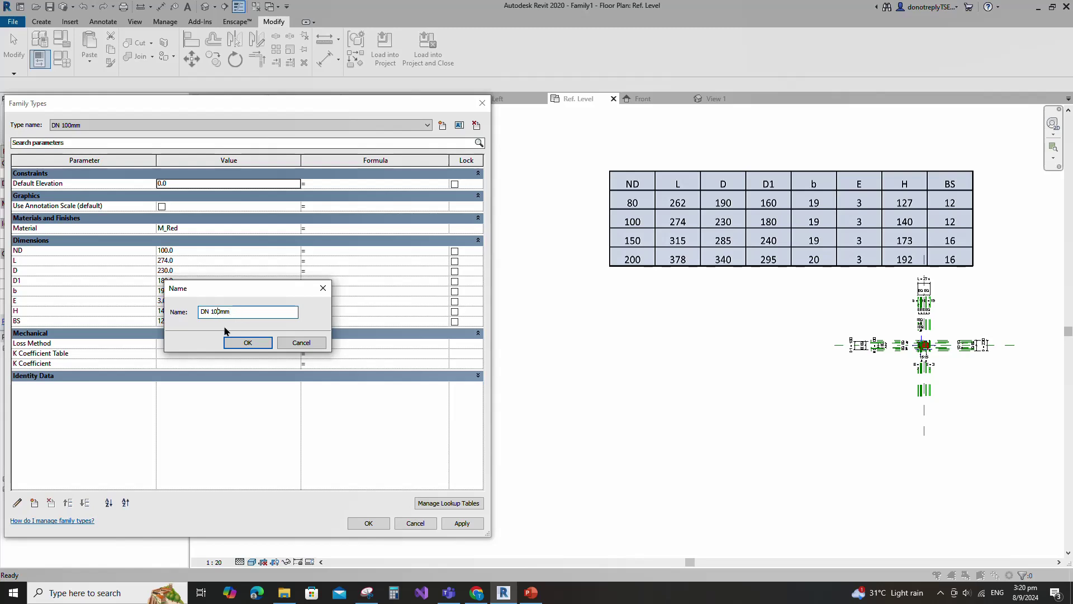
pyautogui.click(243, 342)
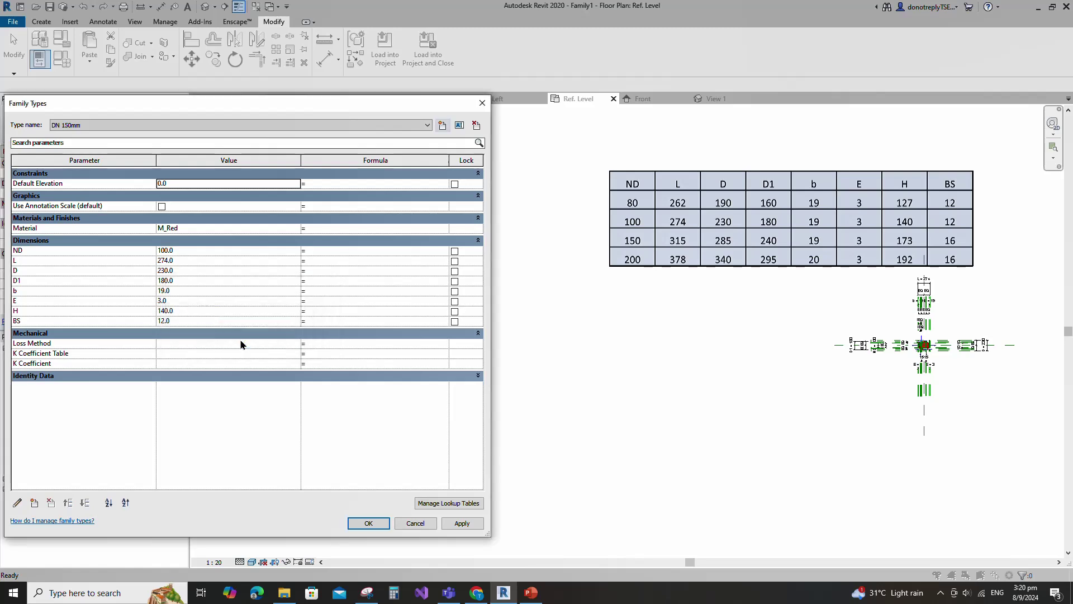
pyautogui.click(165, 250)
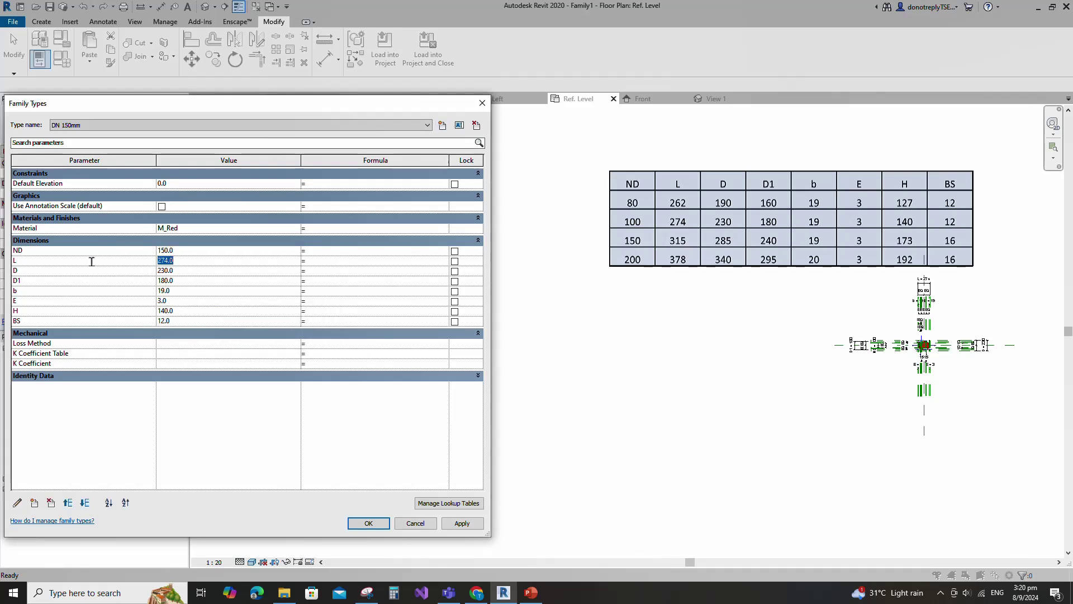
pyautogui.write('285')
pyautogui.click(108, 324)
pyautogui.click(462, 523)
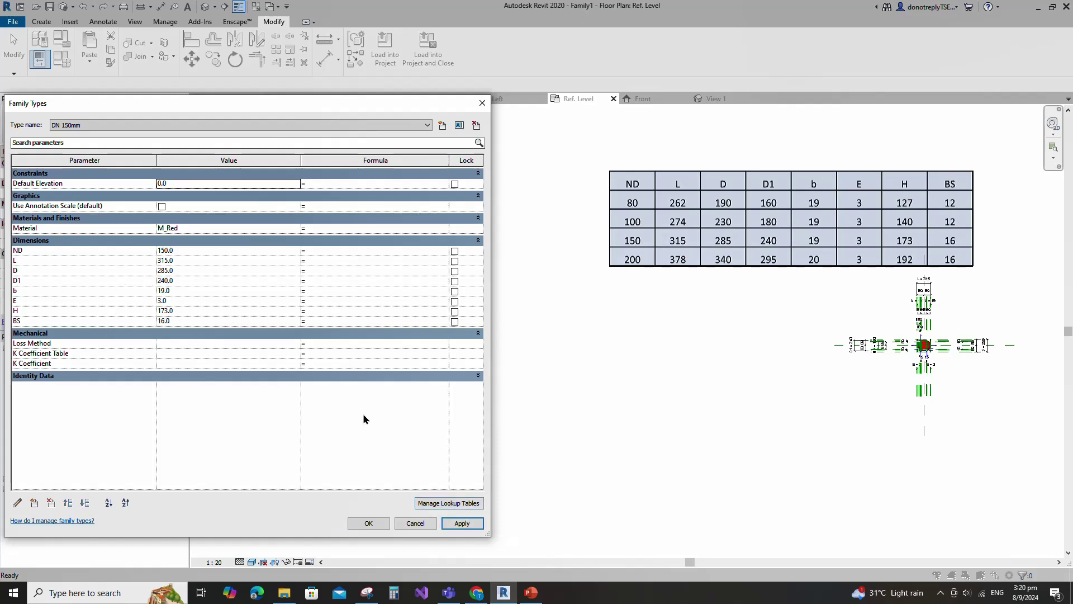
# Create the family type DN 200mm with ND 200, L 378, D 340, D1 295, b 20 and H 192.
pyautogui.click(442, 125)
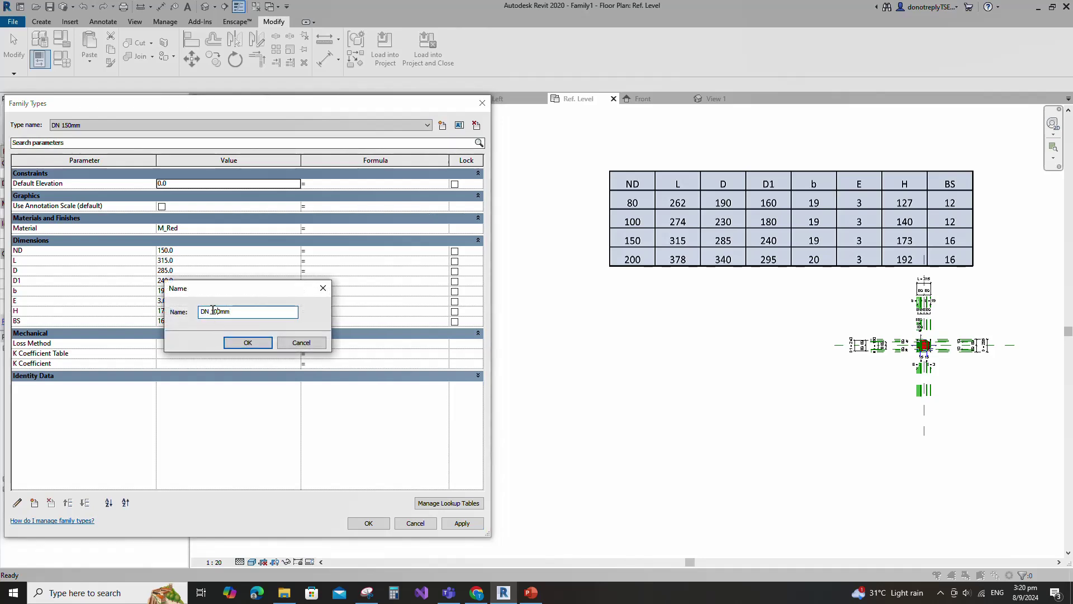
pyautogui.click(246, 342)
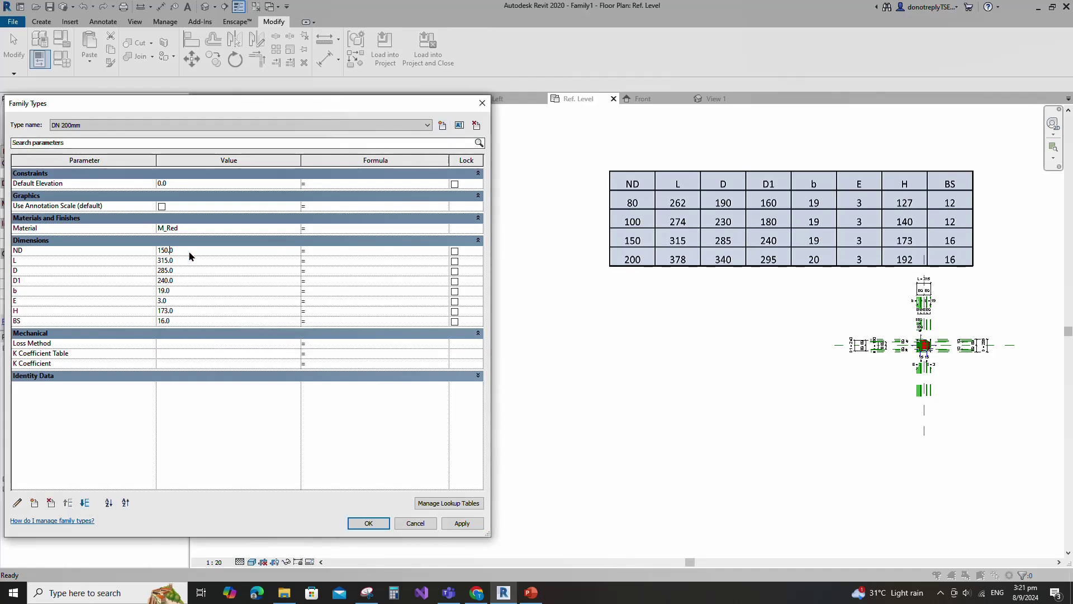
pyautogui.write('378')
pyautogui.click(171, 291)
pyautogui.click(461, 522)
pyautogui.click(368, 522)
# Show the valve in 3D View 1 and apply the DN 80mm type to test the resizing.
pyautogui.scroll(3, 837, 337)
pyautogui.scroll(-2, 862, 367)
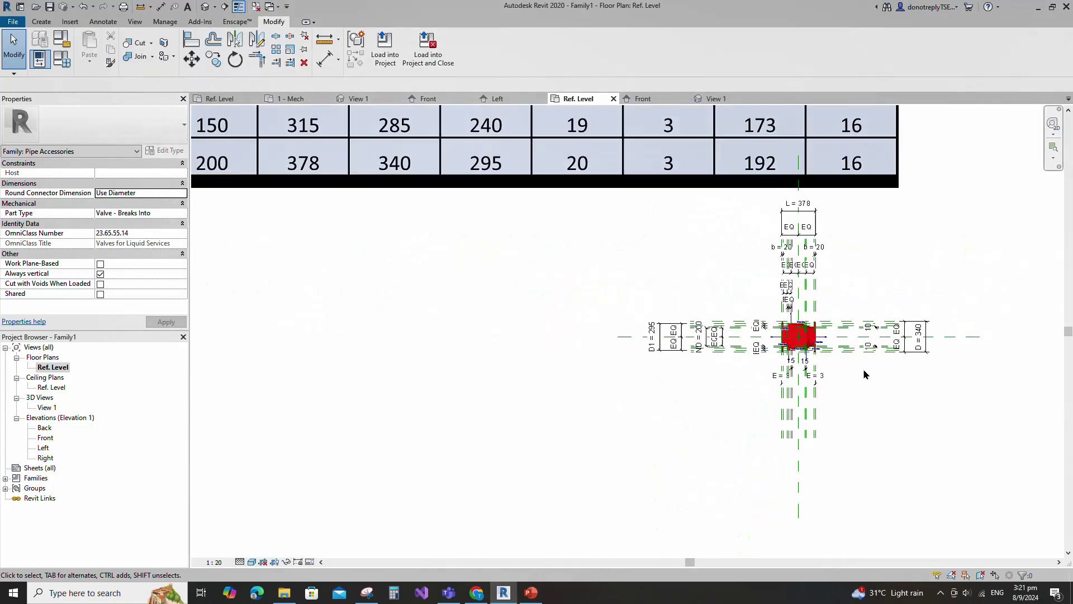
pyautogui.scroll(-3, 863, 367)
pyautogui.doubleClick(47, 407)
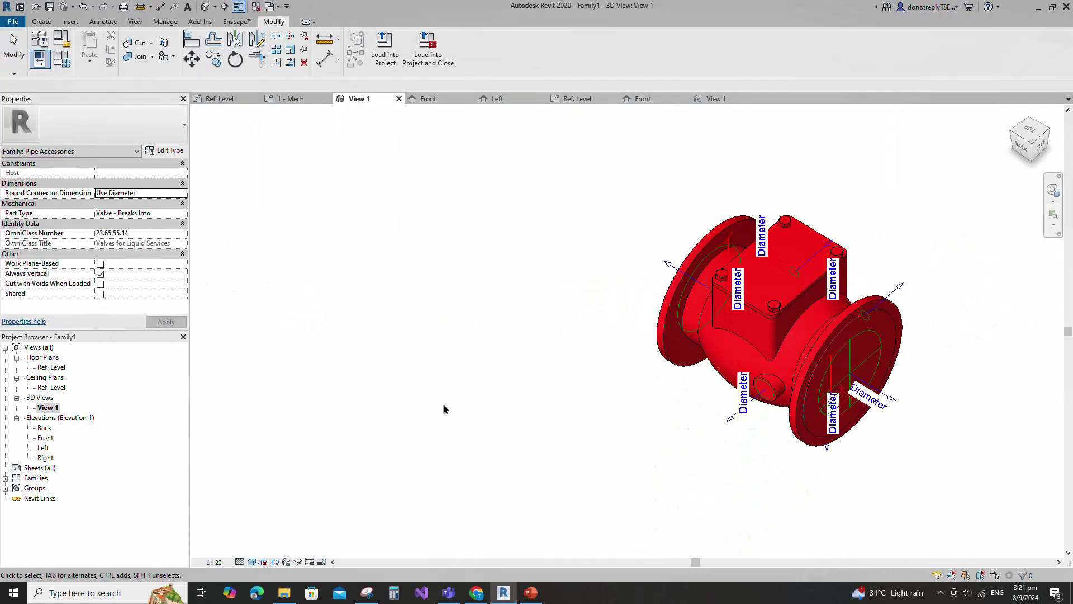
pyautogui.keyDown('shift'); pyautogui.moveTo(444, 409); pyautogui.dragTo(998, 423, button='middle'); pyautogui.keyUp('shift')
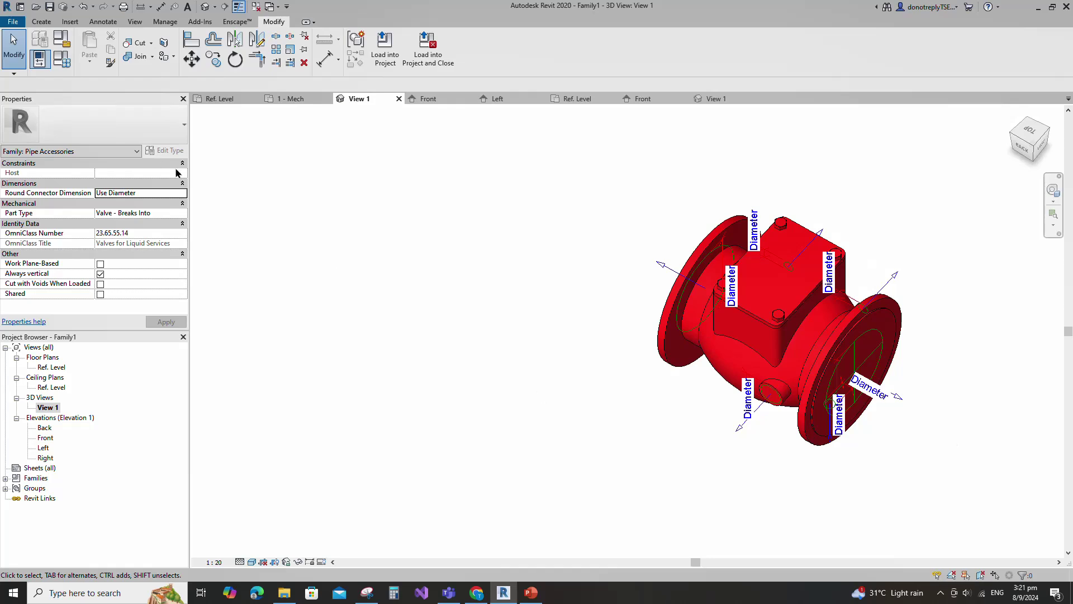
pyautogui.scroll(-5, 988, 320)
pyautogui.scroll(1, 894, 342)
pyautogui.click(65, 60)
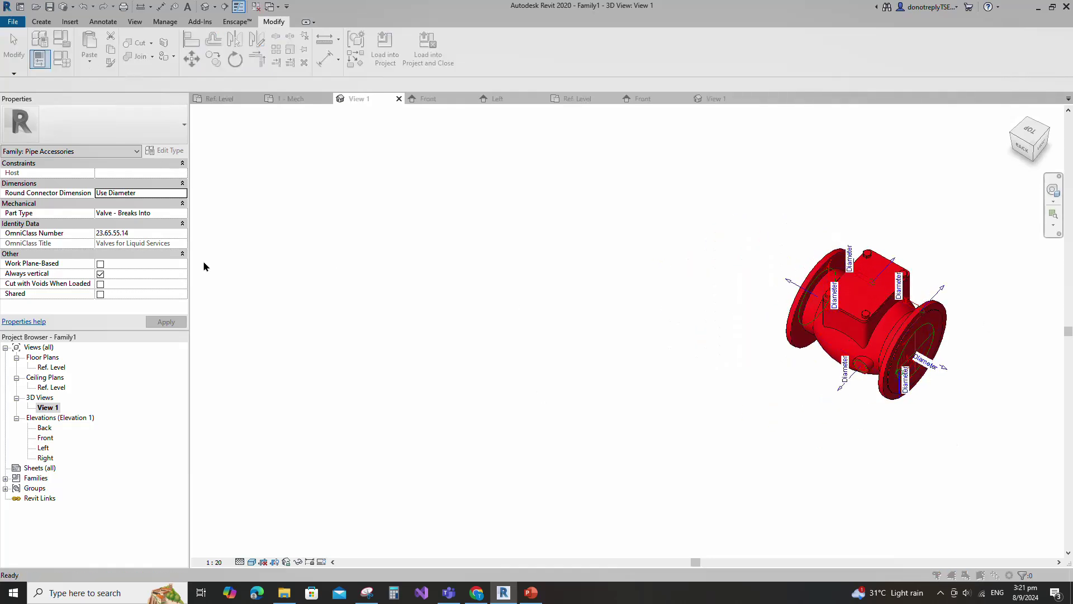
pyautogui.click(95, 125)
pyautogui.click(79, 157)
pyautogui.click(460, 523)
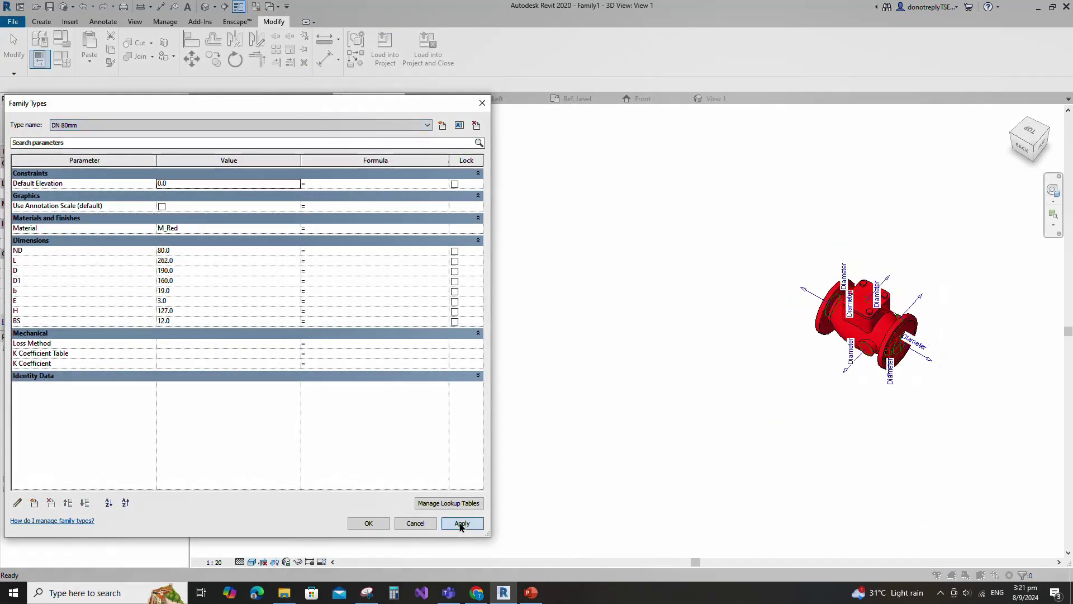
# Apply the DN 100mm, DN 150mm and DN 200mm types in turn to test how the valve geometry flexes.
pyautogui.click(67, 126)
pyautogui.click(71, 136)
pyautogui.click(456, 523)
pyautogui.click(95, 125)
pyautogui.click(66, 142)
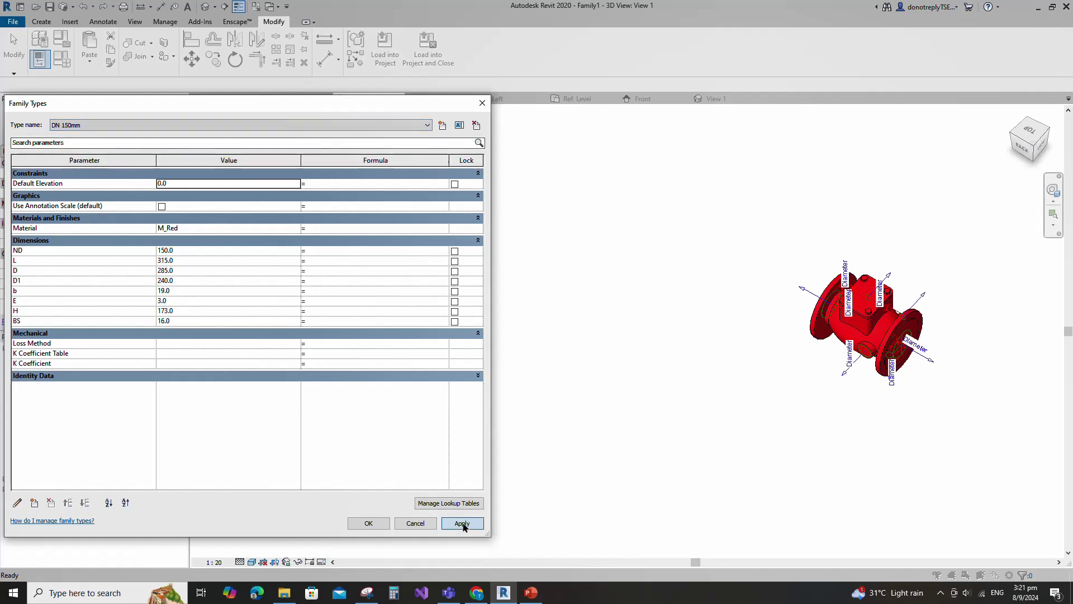
pyautogui.click(462, 523)
pyautogui.click(82, 125)
pyautogui.click(75, 152)
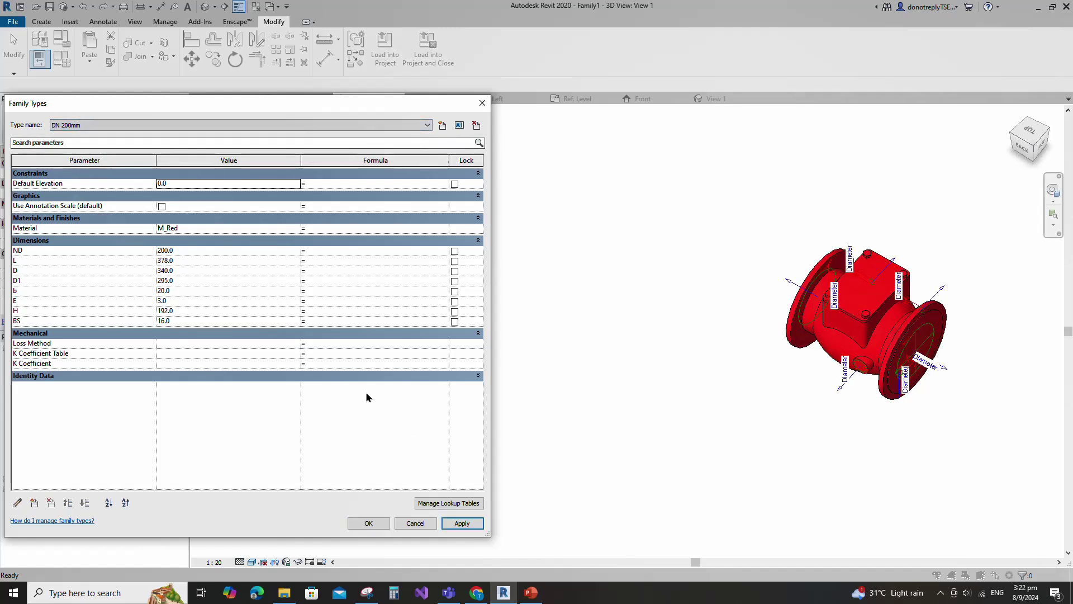
# Make DN 80mm the current family type and close Family Types.
pyautogui.click(86, 125)
pyautogui.click(63, 157)
pyautogui.click(462, 523)
pyautogui.click(368, 523)
pyautogui.click(1012, 160)
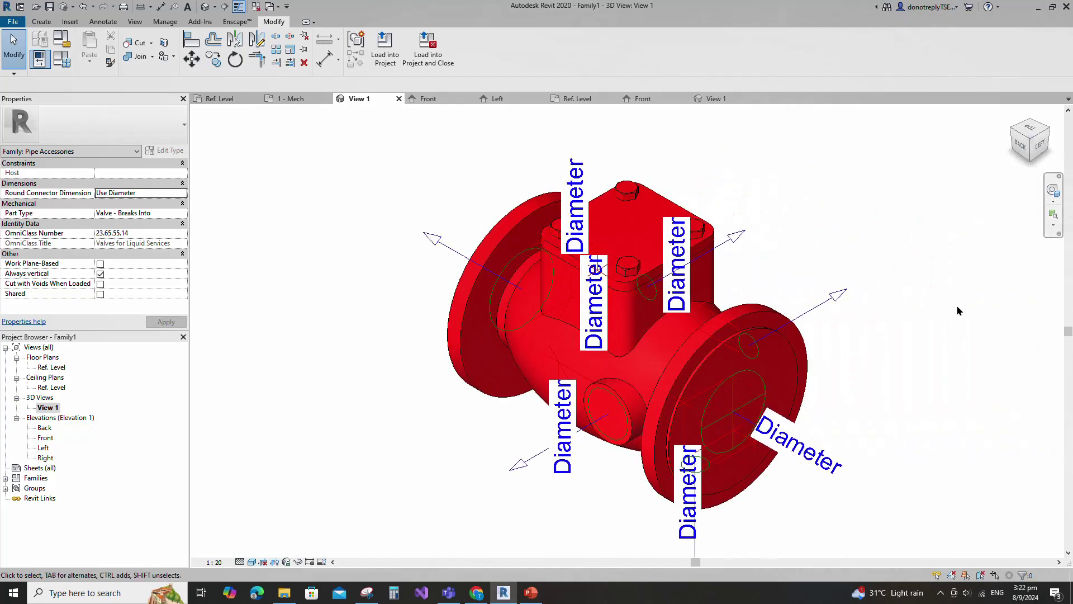
# Open the Ref. Level floor plan and change its visual style to Wireframe.
pyautogui.doubleClick(52, 367)
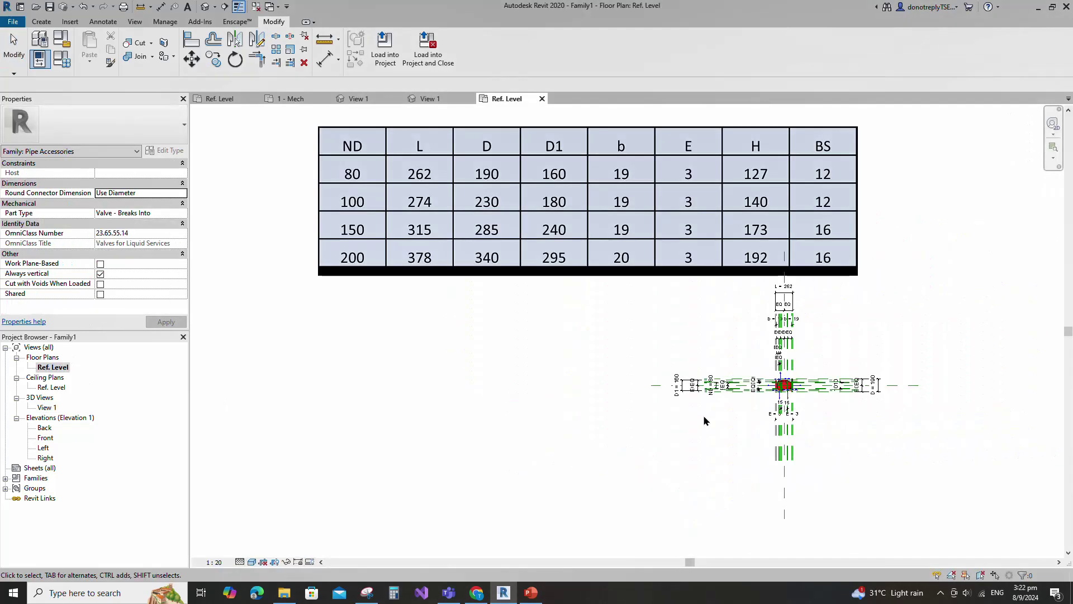
pyautogui.scroll(6, 807, 416)
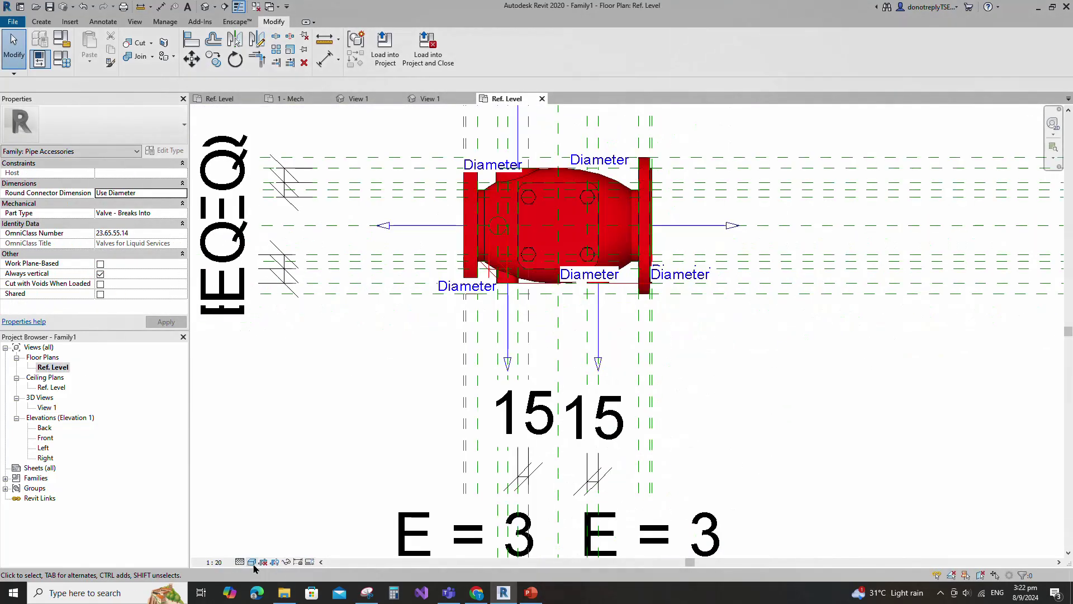
pyautogui.click(251, 562)
pyautogui.click(270, 494)
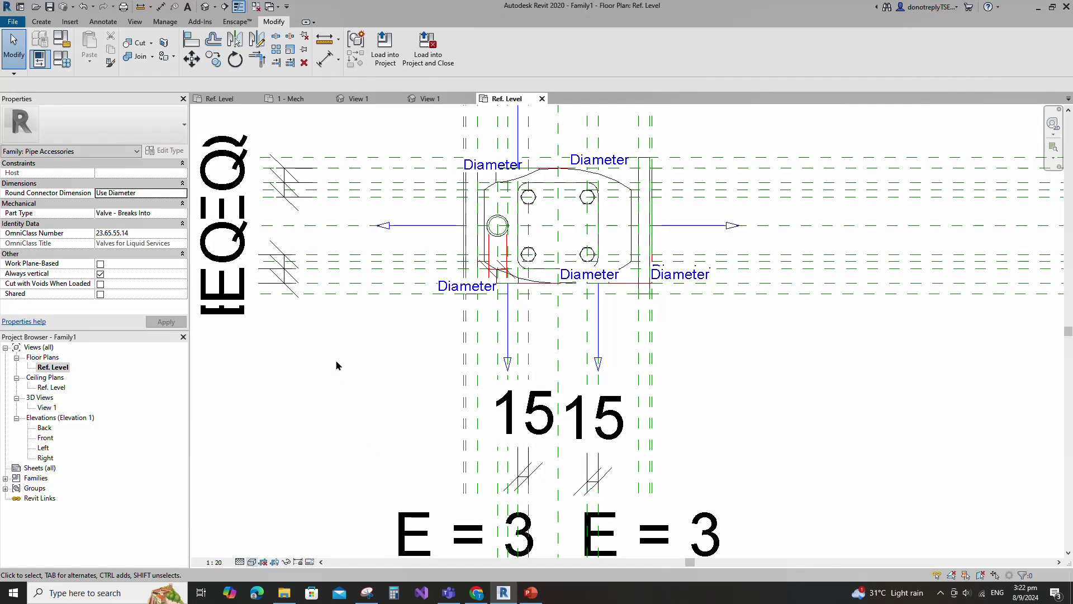
# Draw chained model lines down both outer flange faces, joined by a diagonal from the lower left to the upper right corner.
pyautogui.click(41, 22)
pyautogui.click(242, 50)
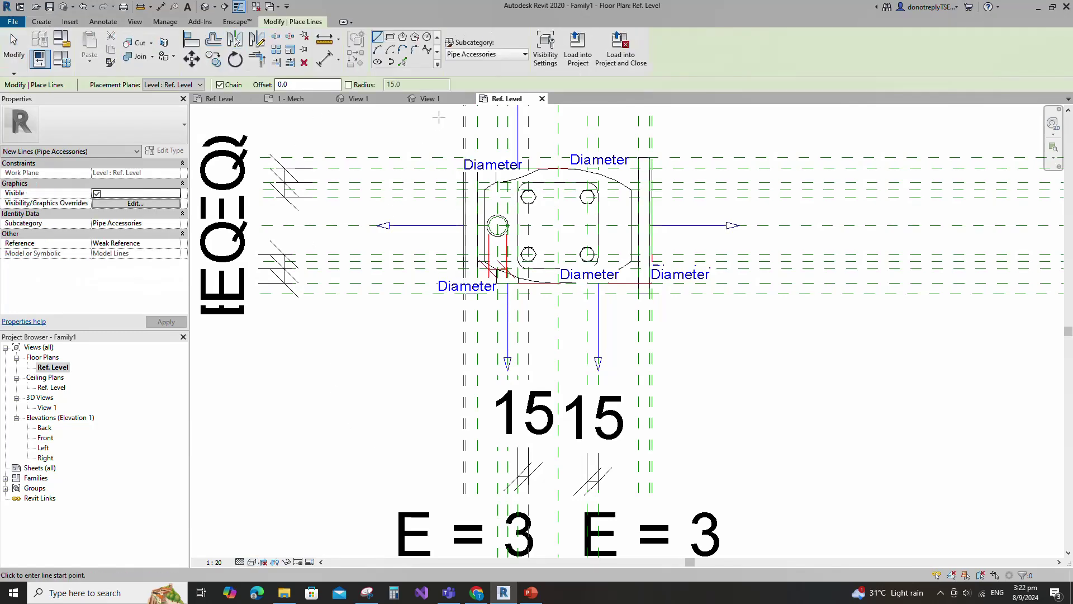
pyautogui.scroll(3, 466, 140)
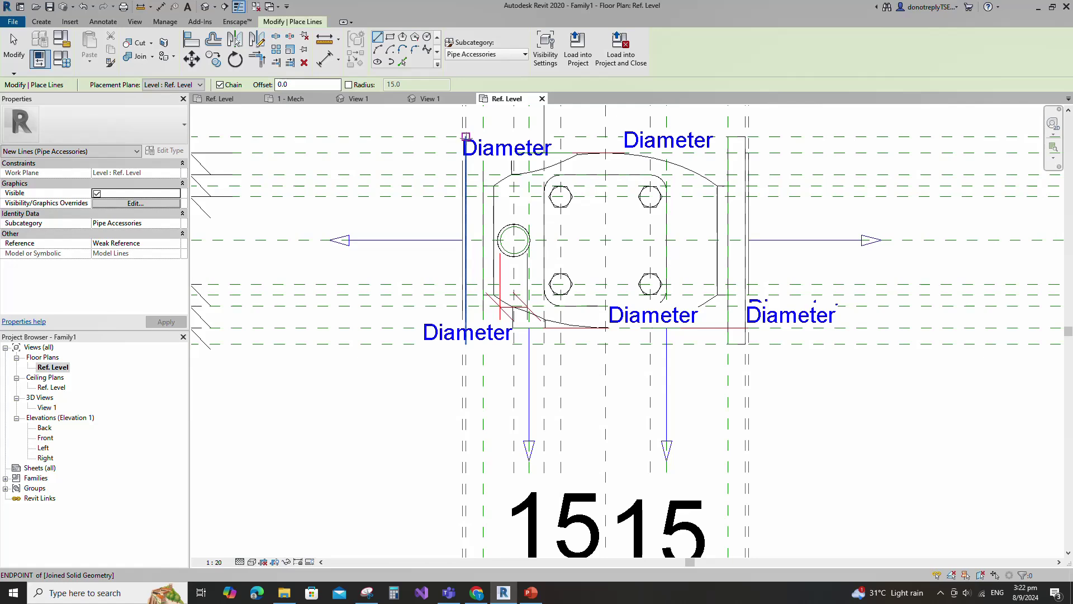
pyautogui.click(465, 136)
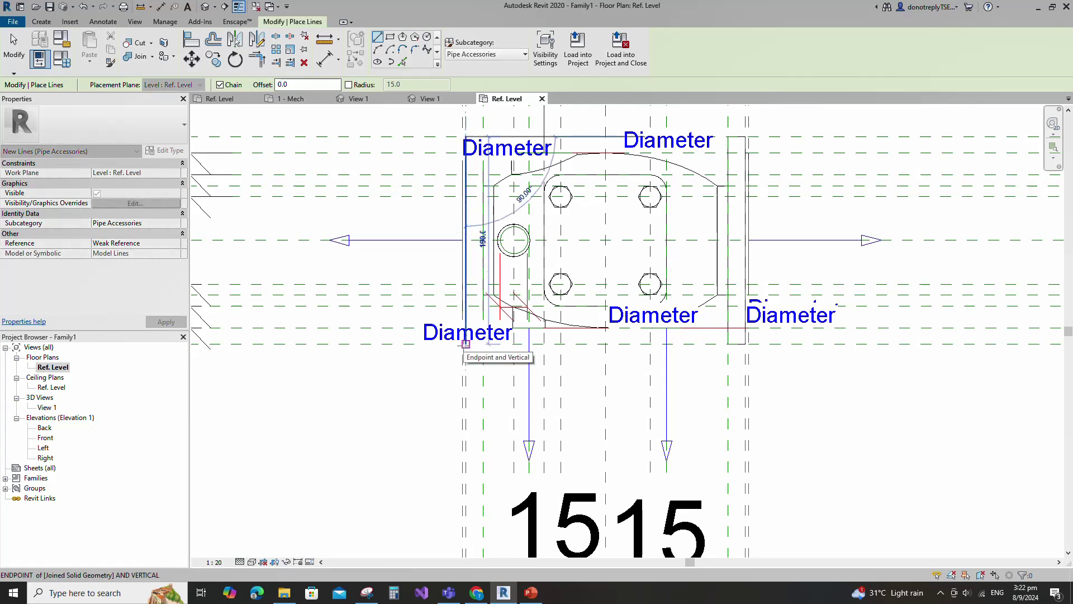
pyautogui.click(466, 344)
pyautogui.click(745, 136)
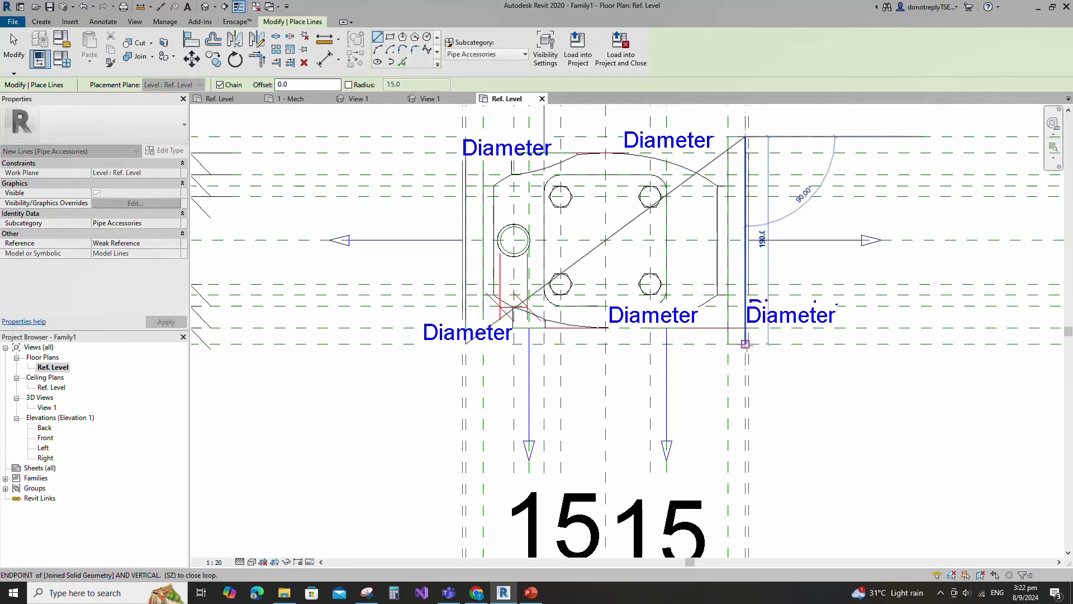
pyautogui.press('Escape')
pyautogui.press('Escape')
# Align and lock the ends of the symbol lines to the outer horizontal reference planes at the flange edges.
pyautogui.press('a')
pyautogui.press('l')
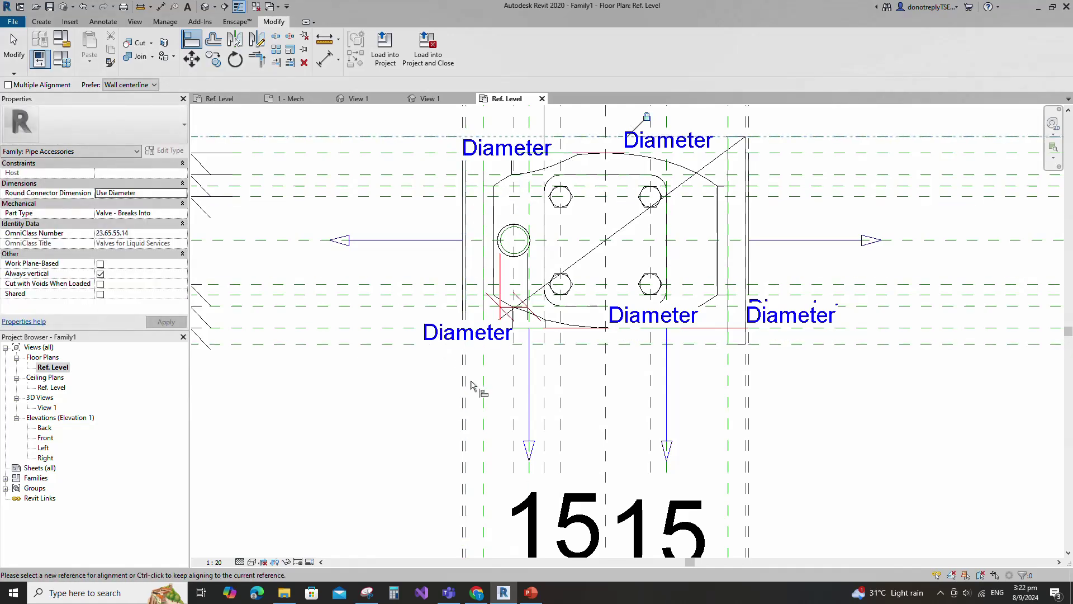
pyautogui.click(468, 336)
pyautogui.click(467, 294)
pyautogui.click(412, 329)
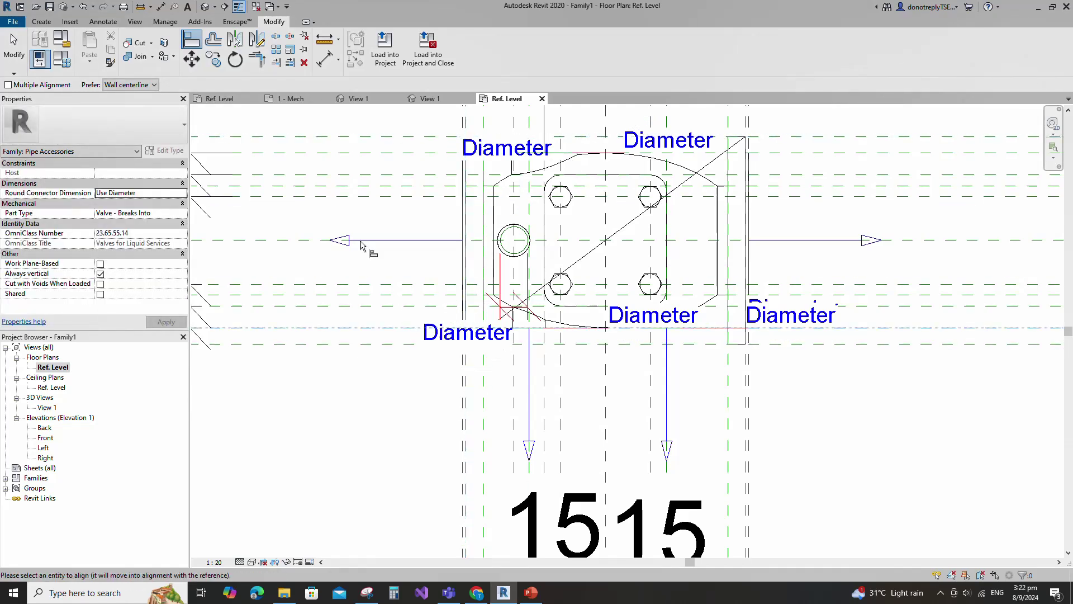
pyautogui.click(748, 142)
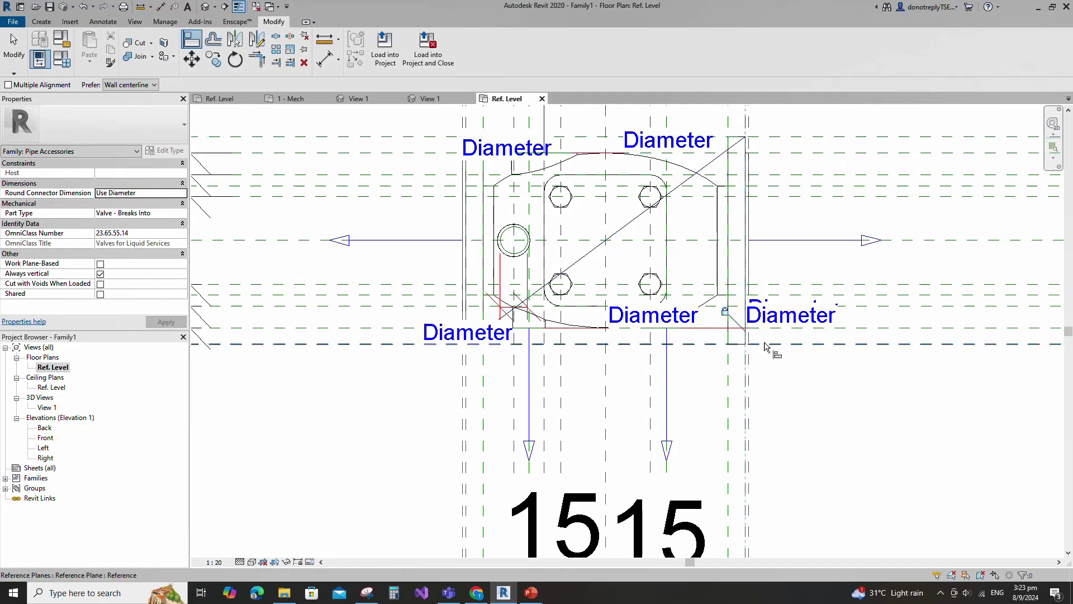
pyautogui.press('Escape')
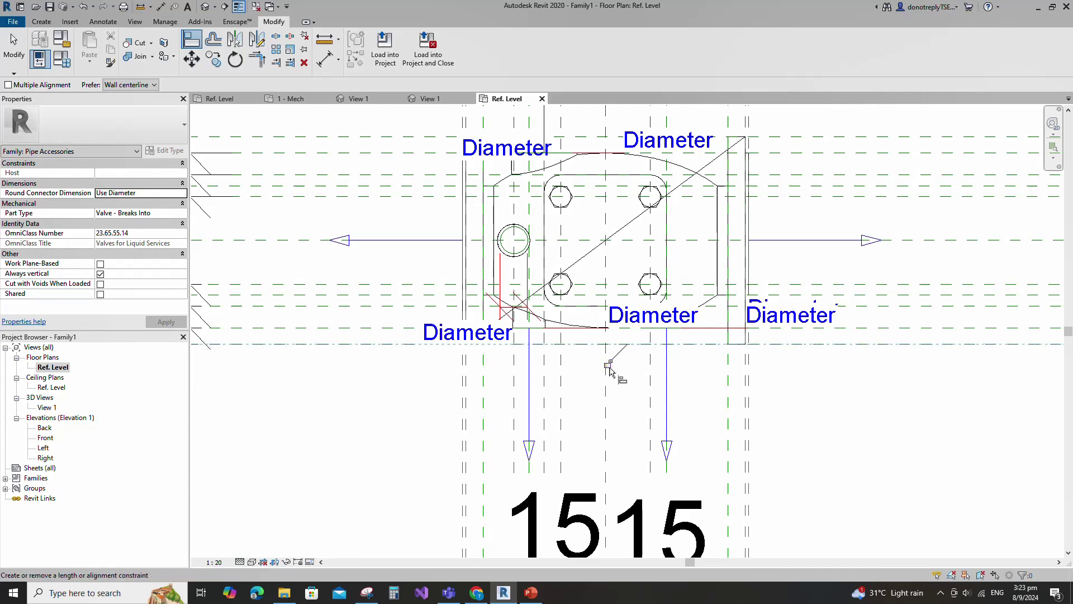
pyautogui.scroll(-2, 618, 357)
pyautogui.press('Escape')
# Turn off the Fine detail level in the visibility settings of the three symbol lines.
pyautogui.click(617, 288)
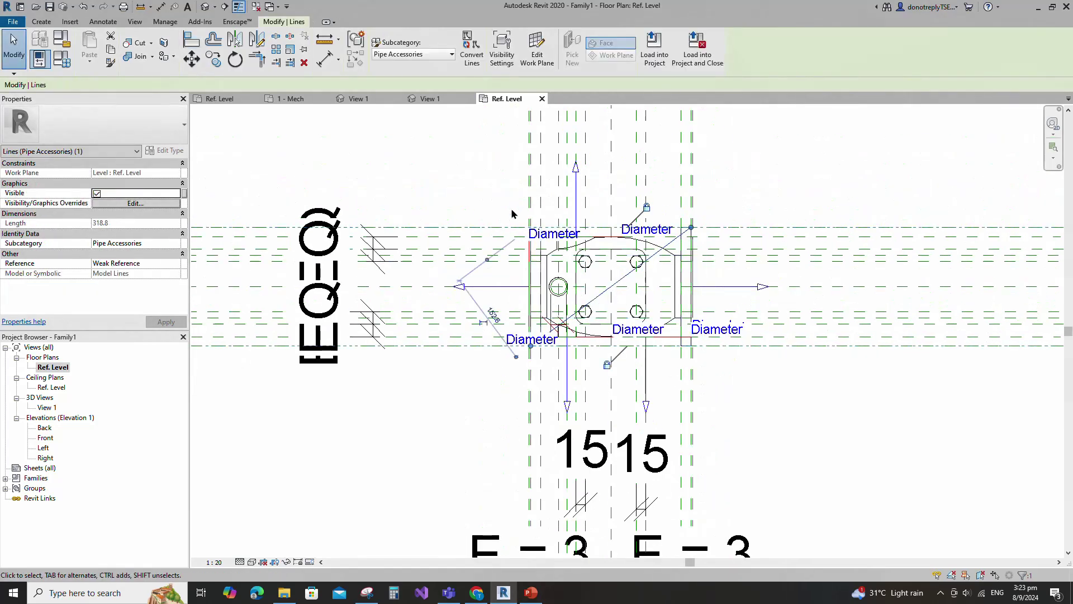
pyautogui.keyDown('ctrl'); pyautogui.click(531, 251); pyautogui.keyUp('ctrl')
pyautogui.keyDown('ctrl'); pyautogui.moveTo(665, 188); pyautogui.dragTo(702, 368); pyautogui.keyUp('ctrl')
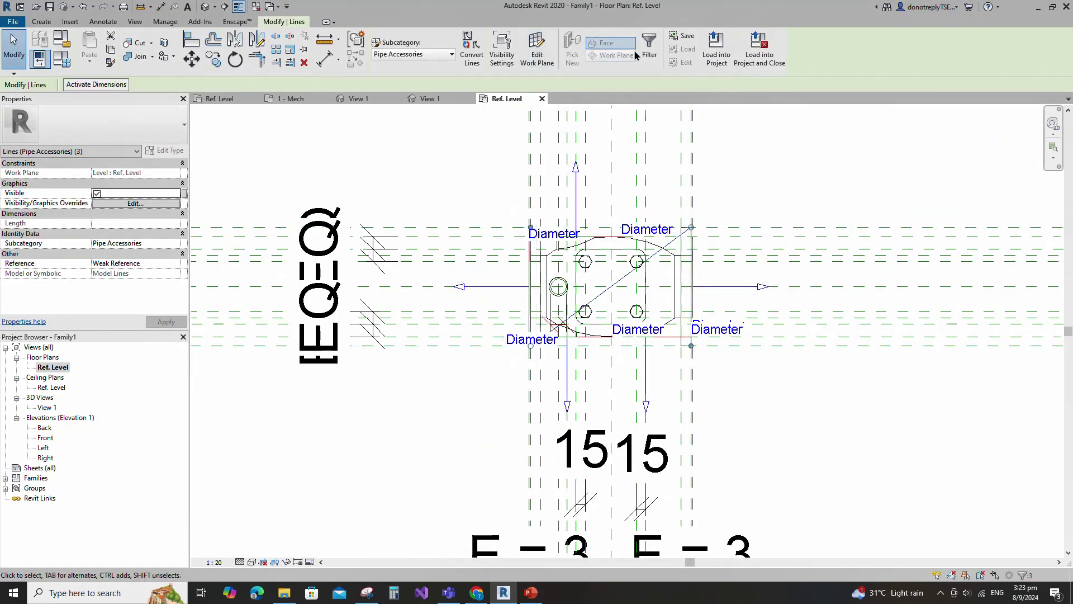
pyautogui.click(648, 48)
pyautogui.click(507, 378)
pyautogui.click(139, 203)
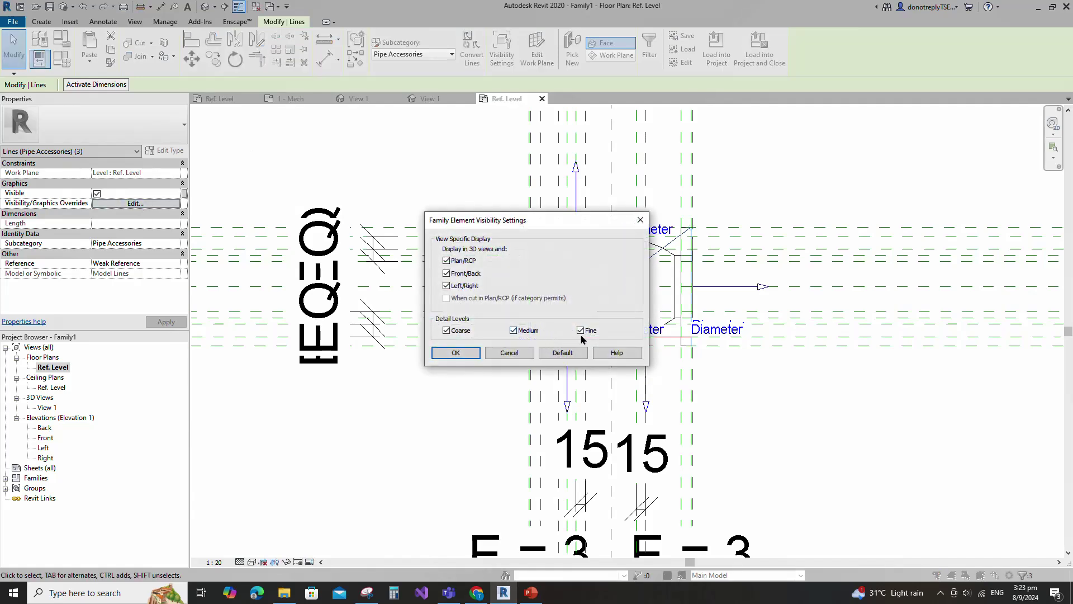
pyautogui.click(456, 353)
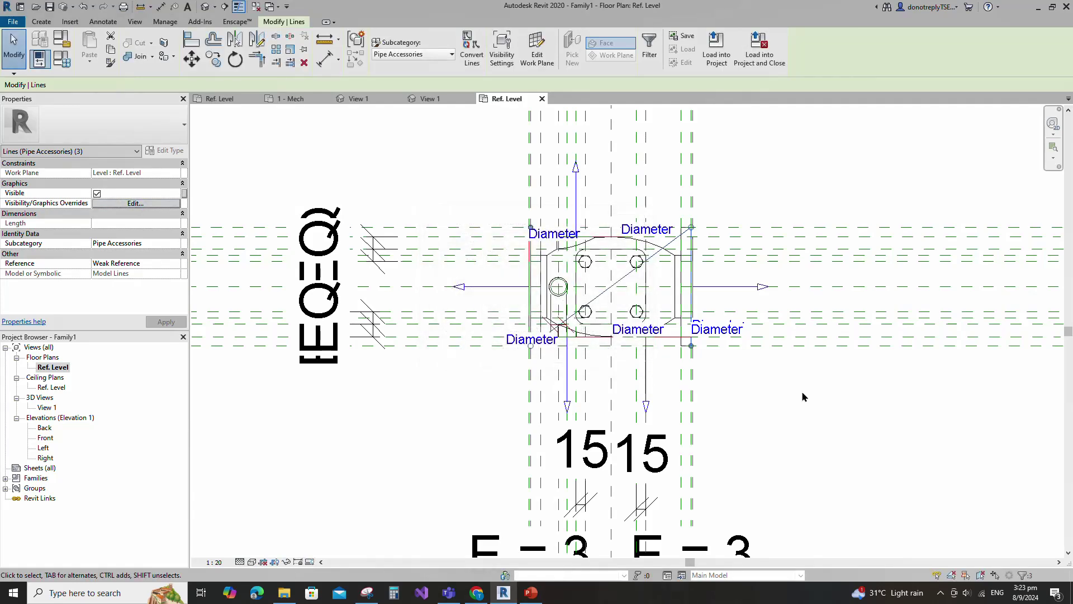
# Filter a selection of the whole valve to Generic Models and Pipe Accessories and turn off their Coarse and Medium detail levels.
pyautogui.click(699, 343)
pyautogui.scroll(-3, 699, 342)
pyautogui.moveTo(738, 365); pyautogui.dragTo(738, 364)
pyautogui.click(376, 45)
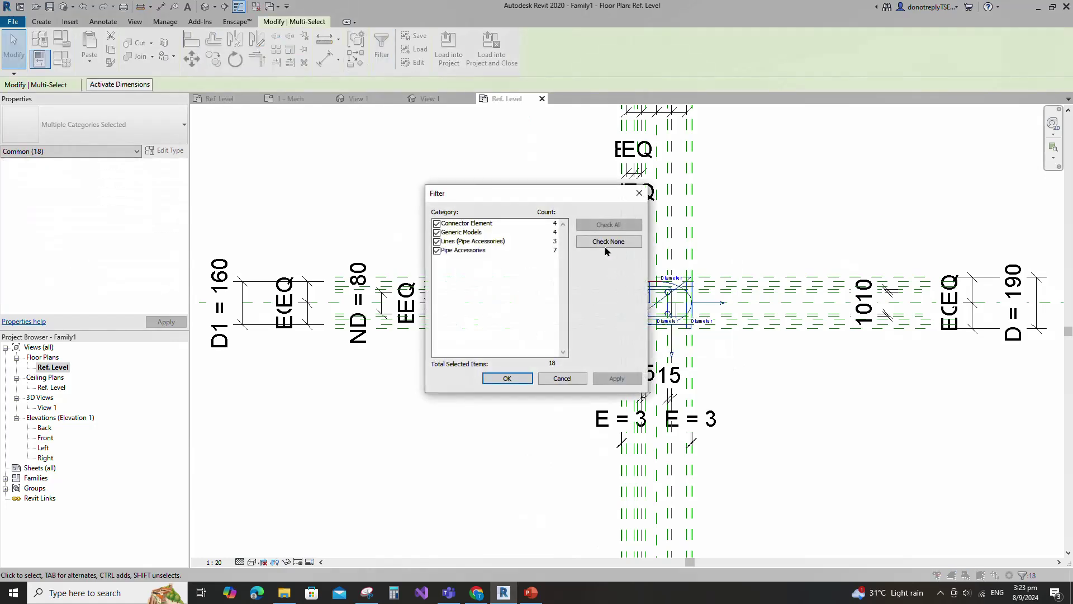
pyautogui.click(608, 241)
pyautogui.click(436, 251)
pyautogui.click(436, 232)
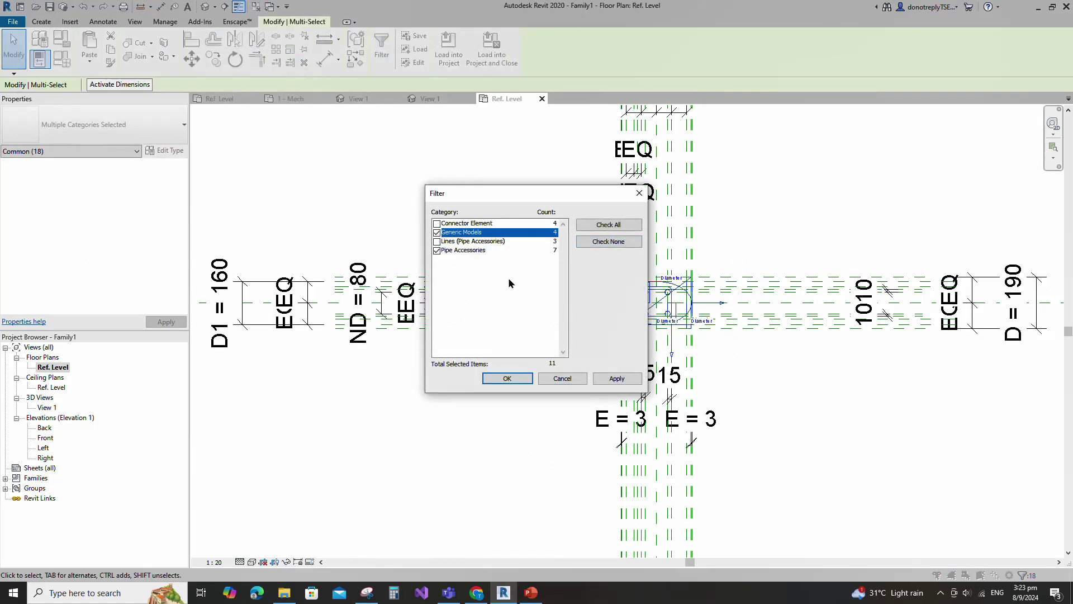
pyautogui.click(617, 378)
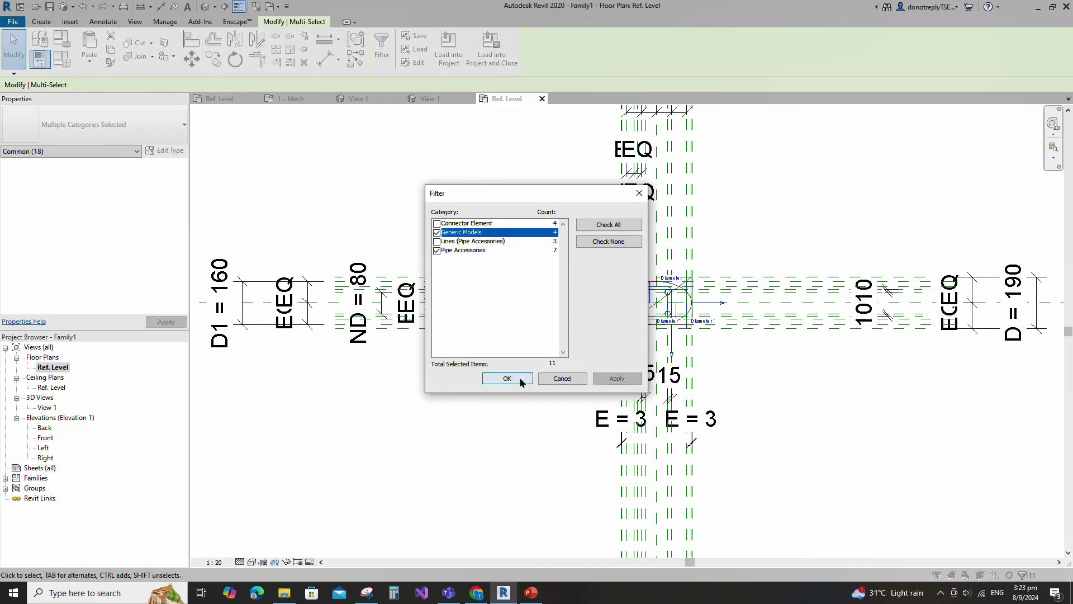
pyautogui.click(507, 379)
pyautogui.click(136, 184)
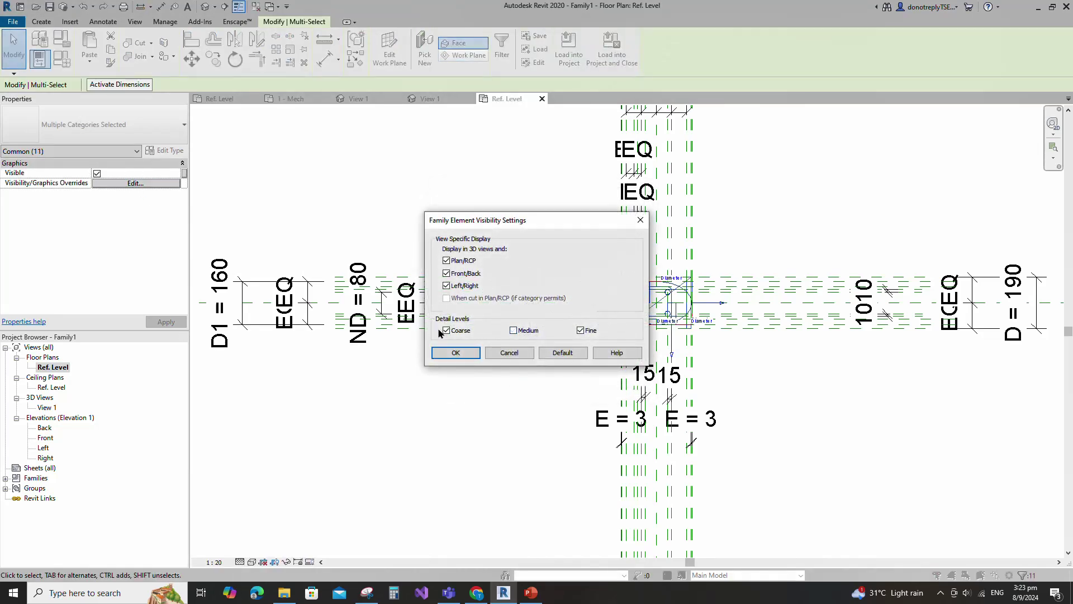
pyautogui.click(455, 353)
pyautogui.click(469, 212)
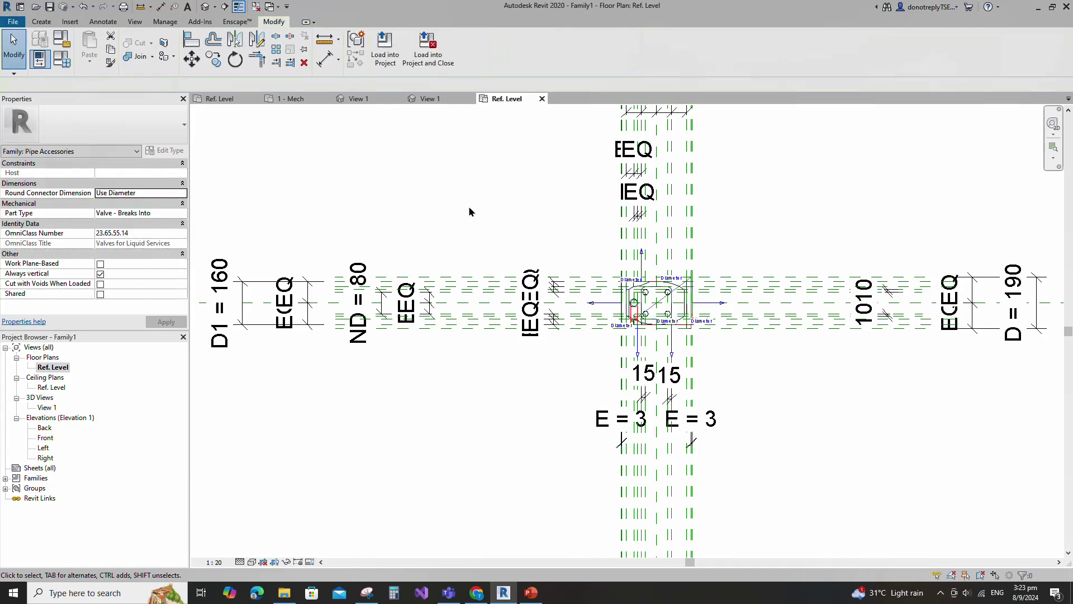
# Open the family's 3D View 1, check its detail level and close the inactive views.
pyautogui.doubleClick(53, 411)
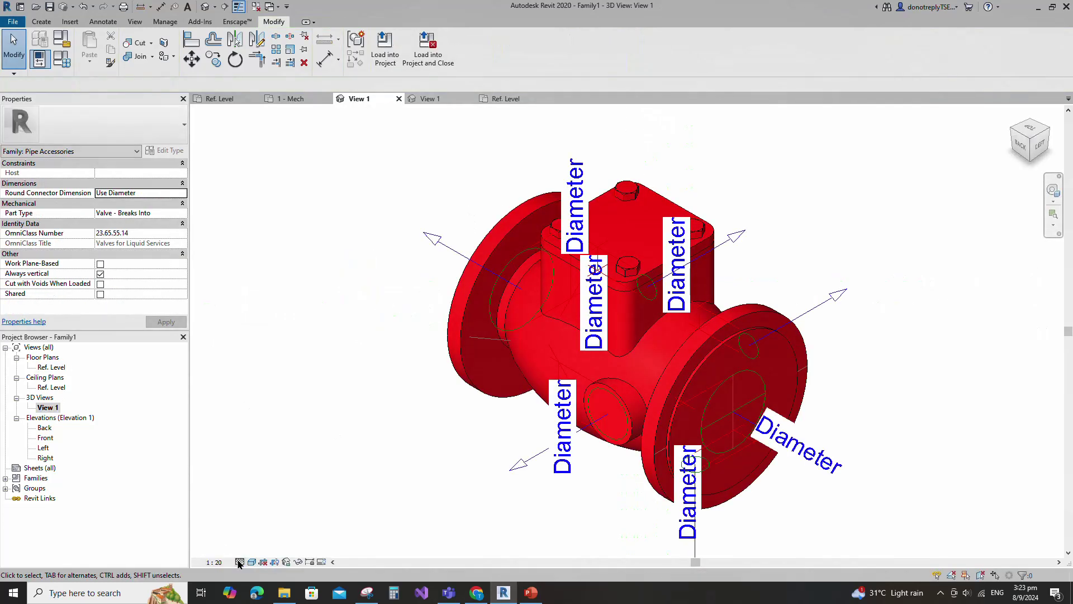
pyautogui.click(238, 561)
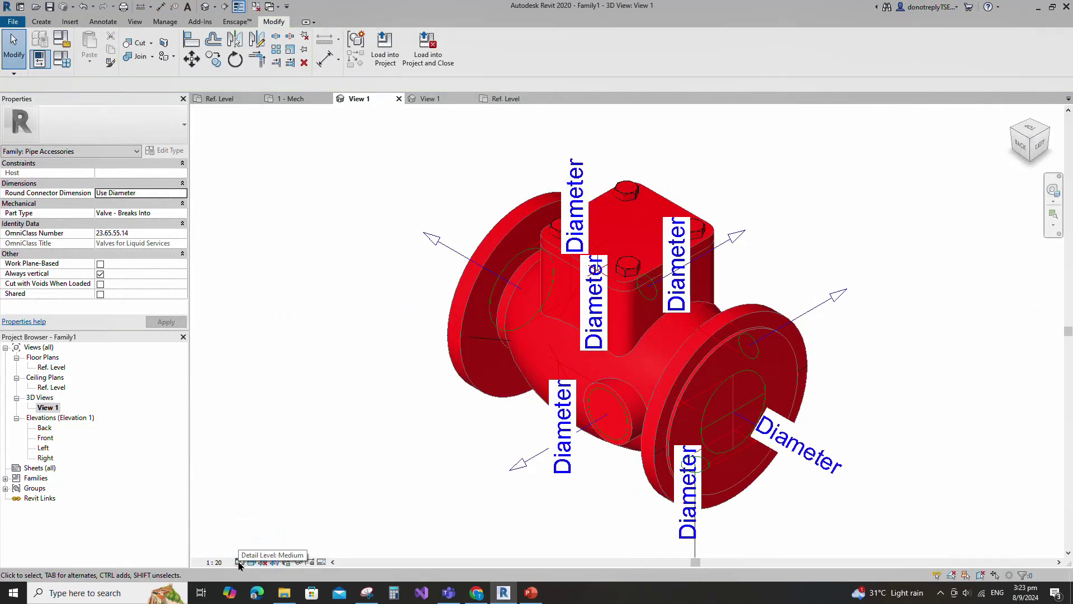
pyautogui.click(256, 7)
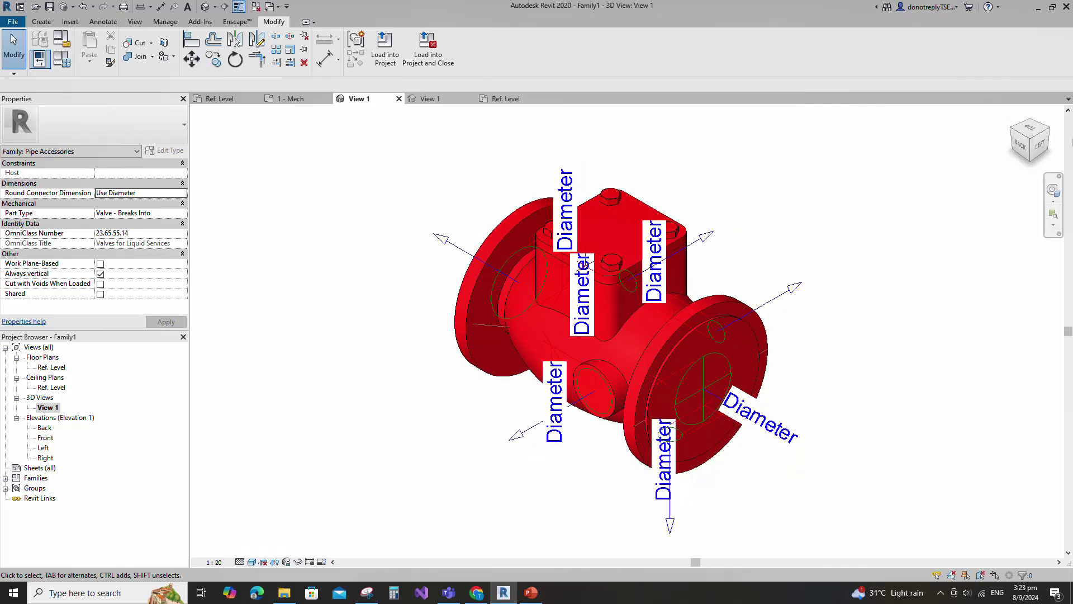
# Save the family in the Documents folder as Alarm Check Valve.
pyautogui.click(49, 7)
pyautogui.write('Alarm ')
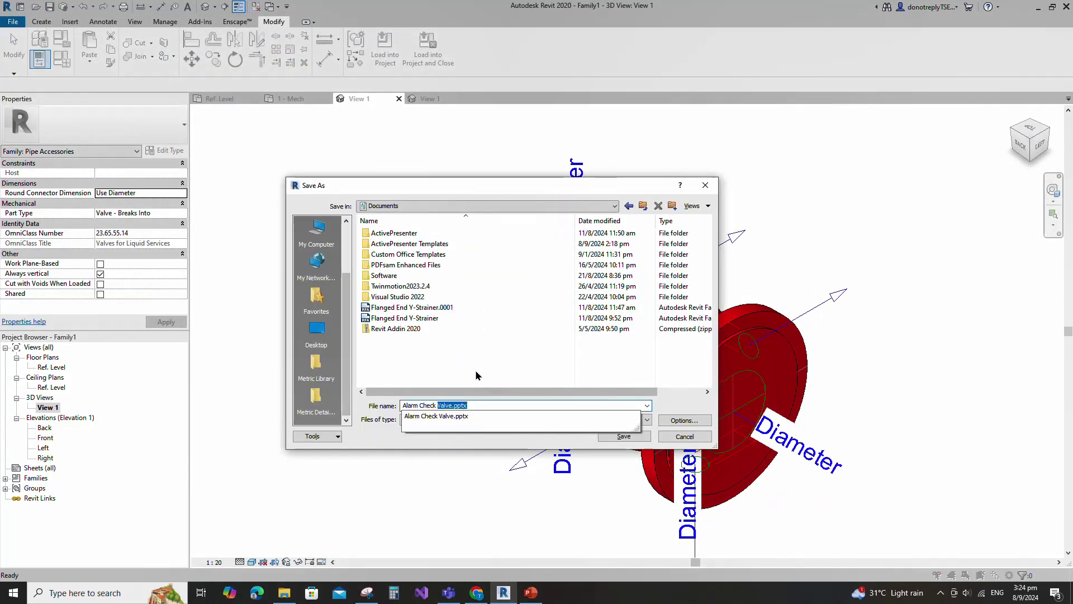
pyautogui.write('Check Valve')
pyautogui.press('BackSpace')
pyautogui.click(460, 368)
pyautogui.click(620, 434)
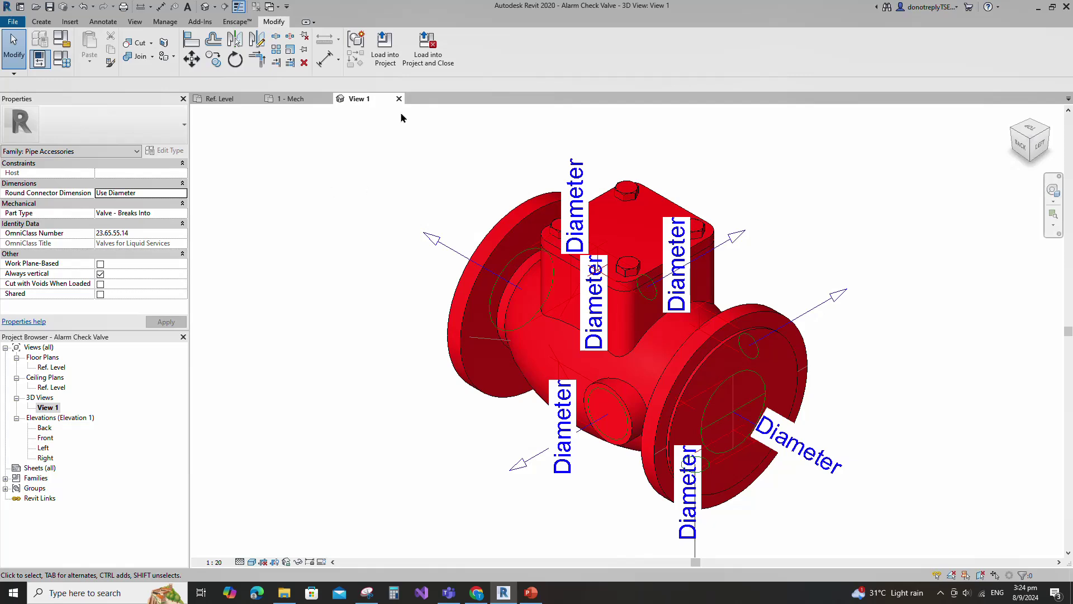
# Load the family into the Piping_Pratical_1 project and place a DN 80mm valve near the midpoint of the thinnest pipe.
pyautogui.click(385, 45)
pyautogui.click(507, 379)
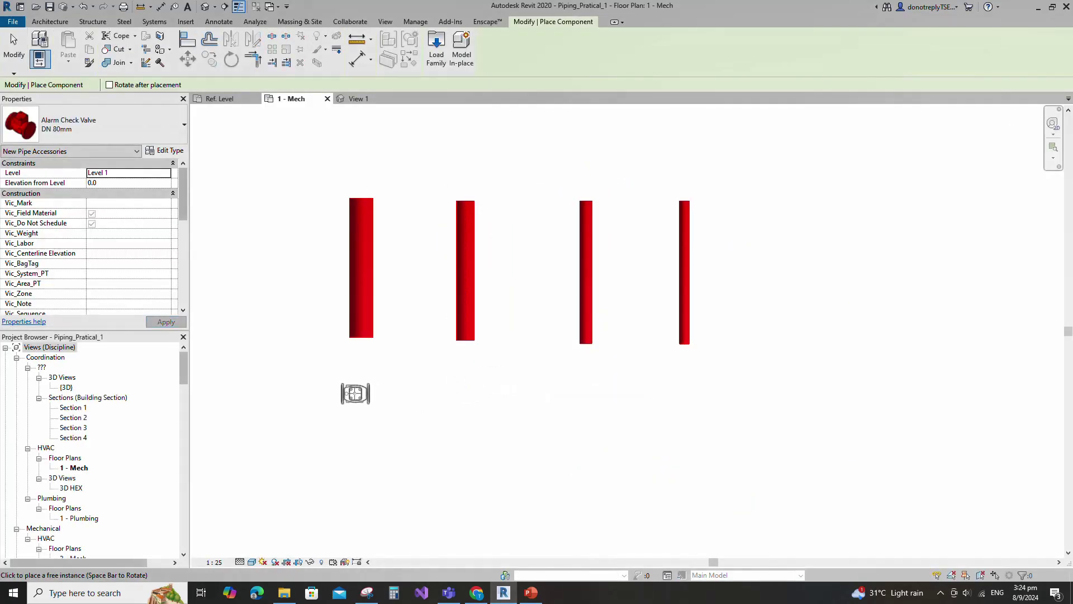
pyautogui.scroll(1, 338, 391)
pyautogui.scroll(2, 735, 254)
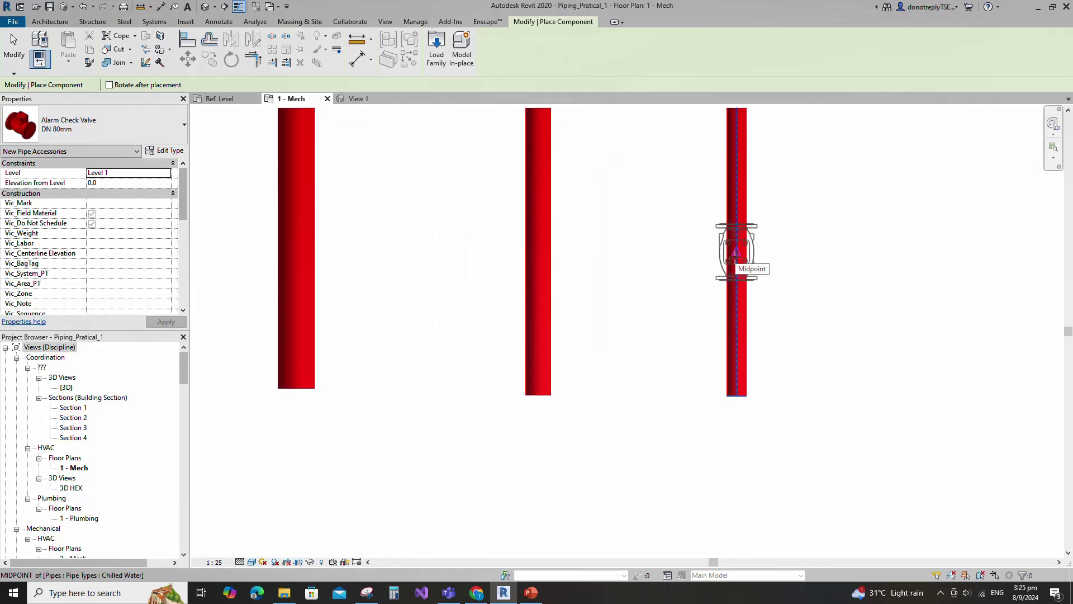
pyautogui.click(737, 236)
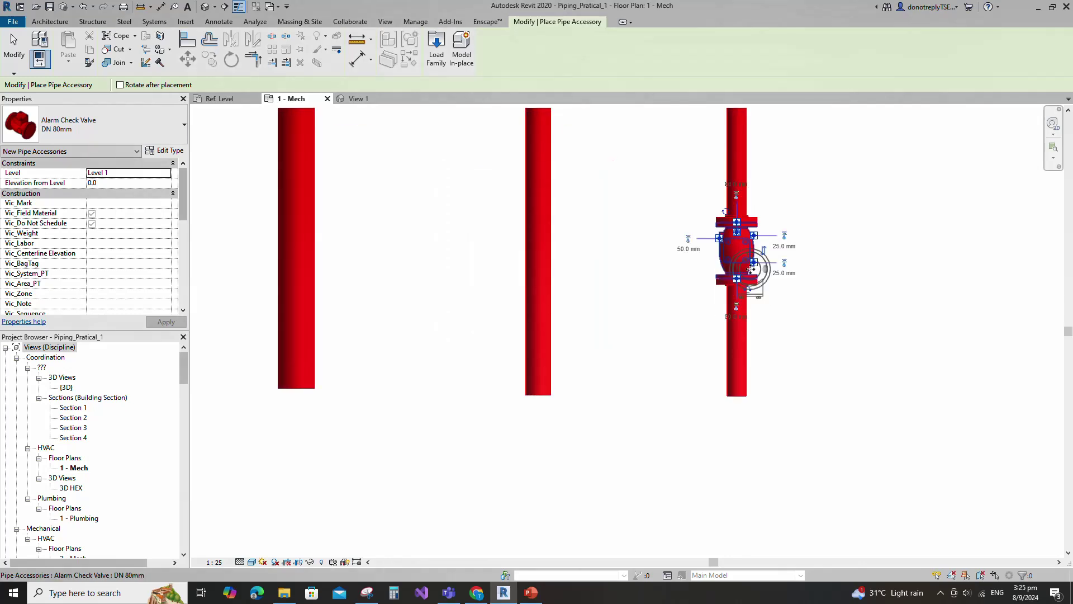
# Place DN 100mm, DN 150mm and DN 200mm Alarm Check Valves on the three remaining pipes in order of increasing pipe size.
pyautogui.scroll(-2, 755, 280)
pyautogui.click(90, 116)
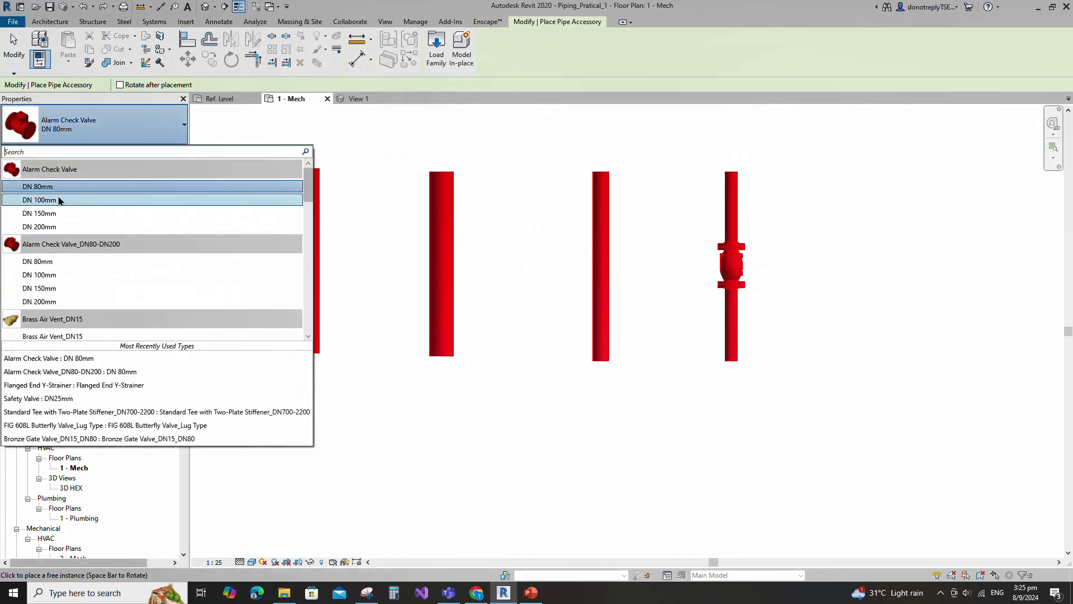
pyautogui.click(42, 199)
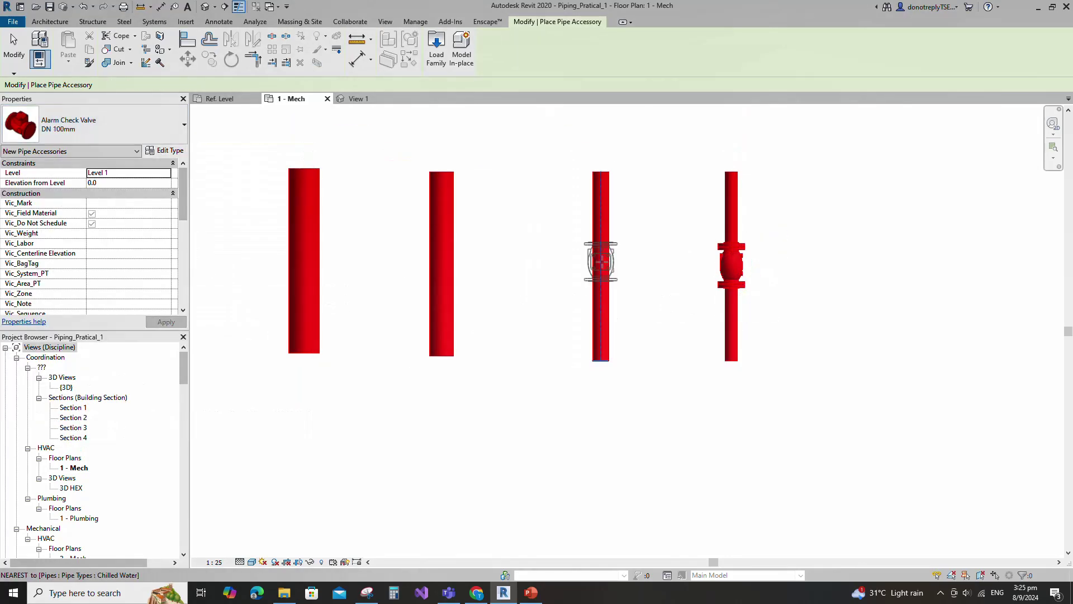
pyautogui.click(92, 124)
pyautogui.click(46, 216)
pyautogui.click(441, 277)
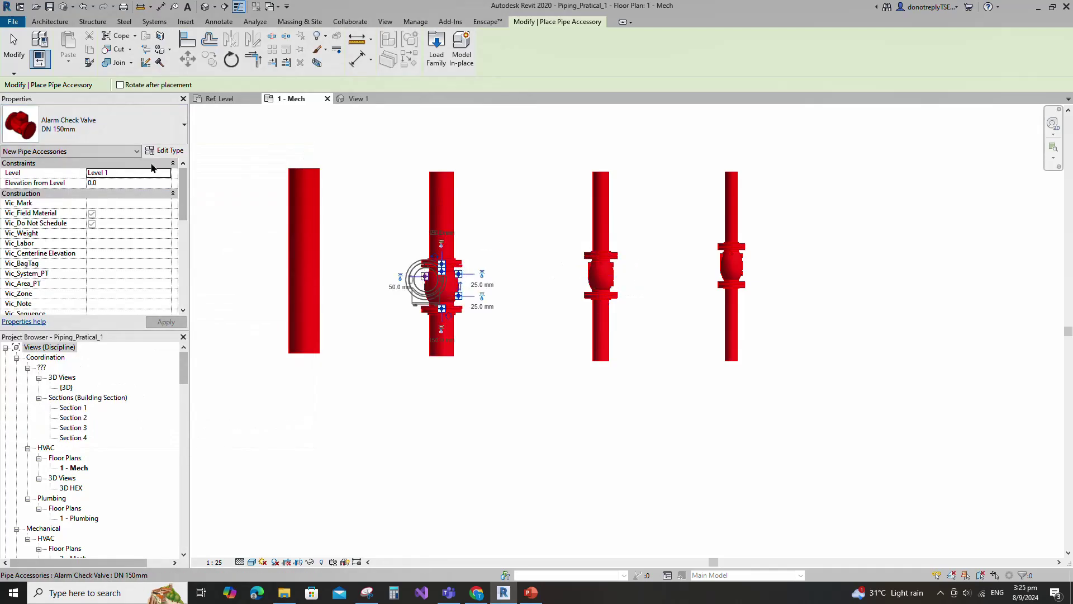
pyautogui.click(90, 115)
pyautogui.click(46, 226)
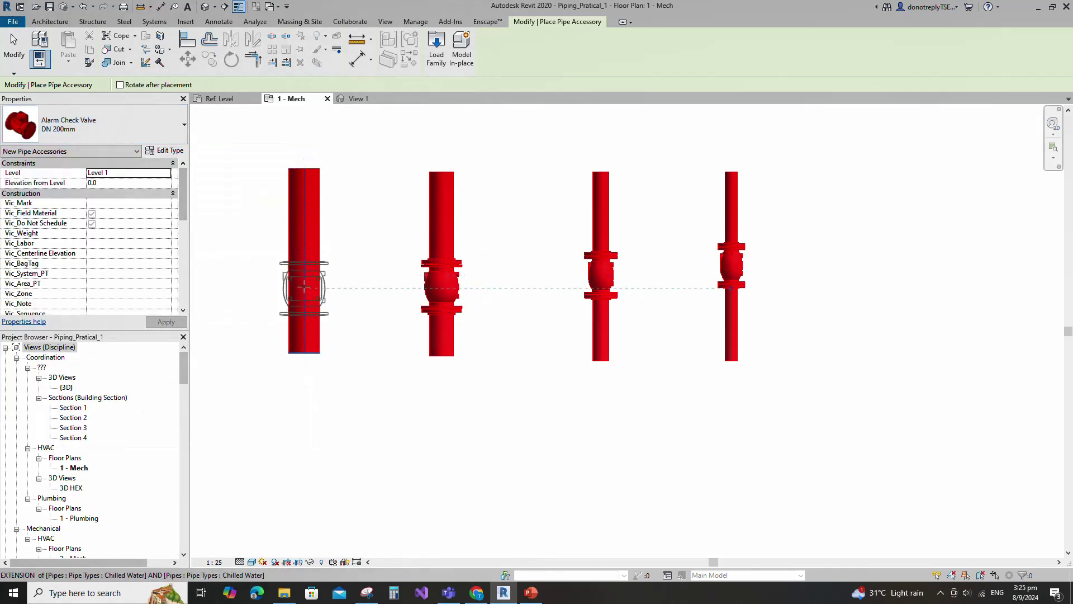
pyautogui.click(304, 300)
pyautogui.press('Escape')
pyautogui.press('Escape')
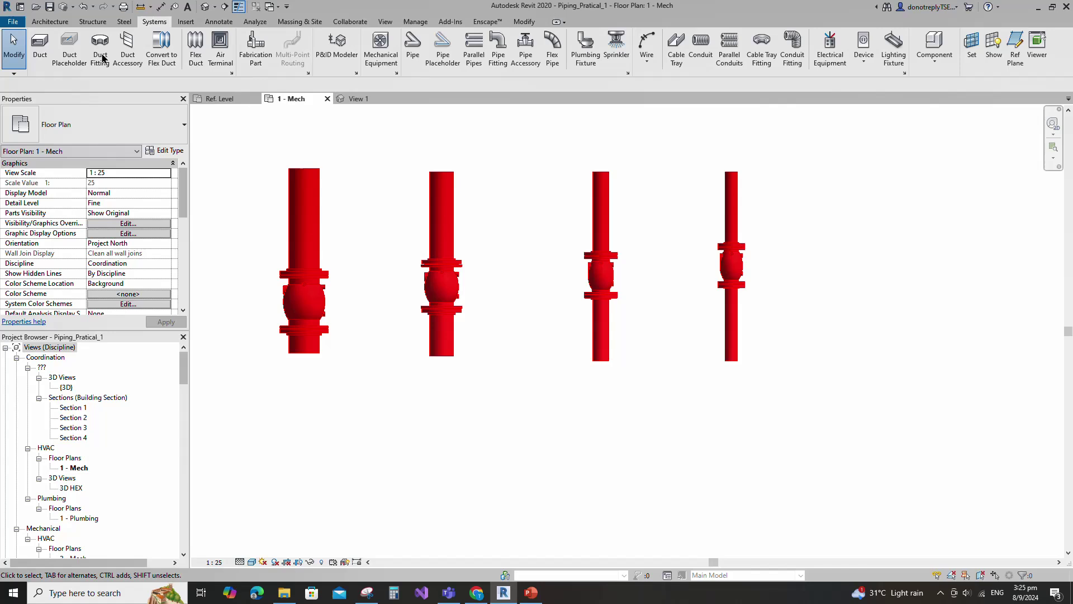
# Align the centres of the DN 100mm, DN 150mm and DN 200mm valves with the centre of the DN 80mm valve.
pyautogui.click(524, 22)
pyautogui.click(187, 38)
pyautogui.click(736, 264)
pyautogui.click(607, 282)
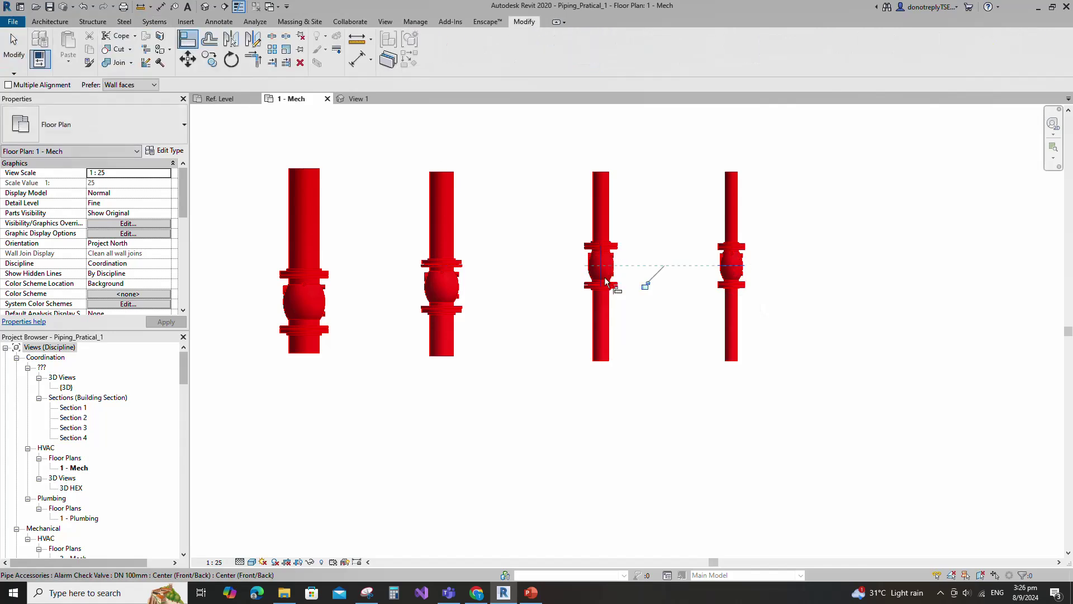
pyautogui.click(440, 281)
pyautogui.click(330, 302)
pyautogui.press('Escape')
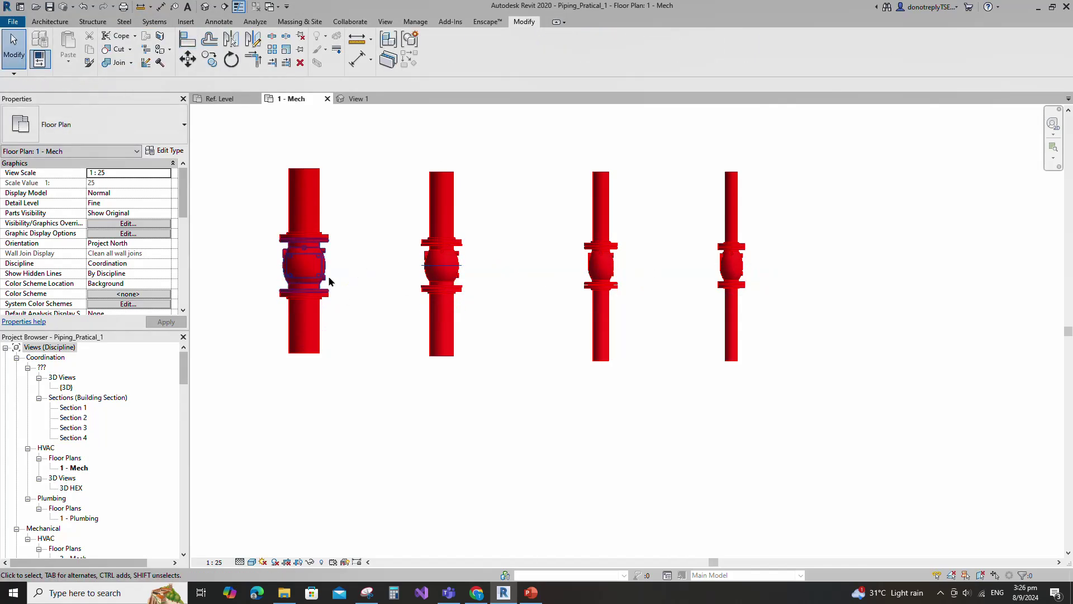
# Flip each of the four valves in turn so its square bolted cover faces up in the plan.
pyautogui.click(324, 274)
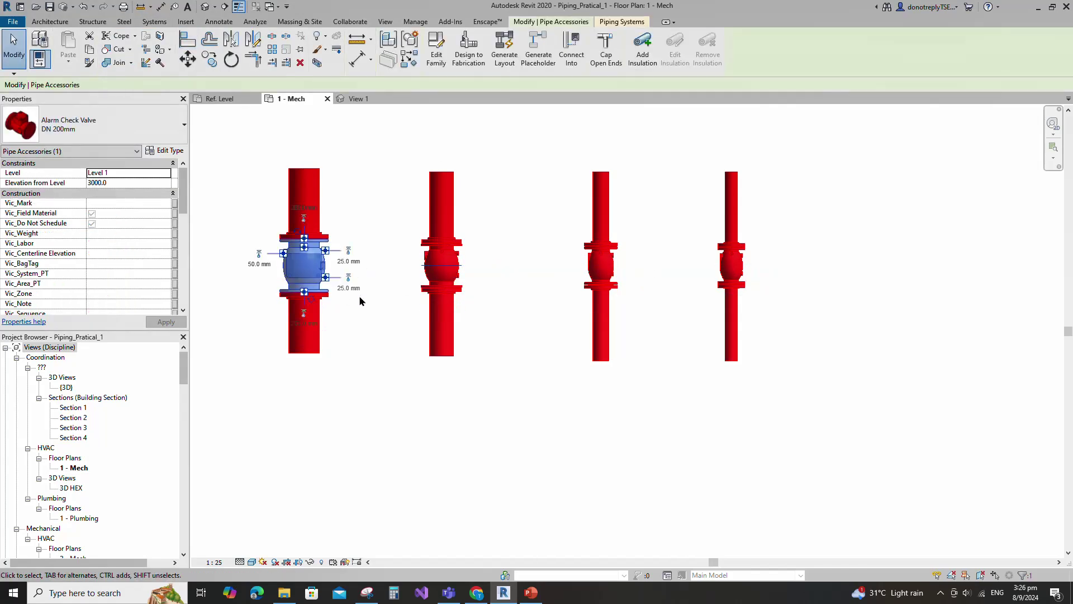
pyautogui.click(376, 328)
pyautogui.click(449, 268)
pyautogui.scroll(2, 457, 267)
pyautogui.scroll(-2, 582, 311)
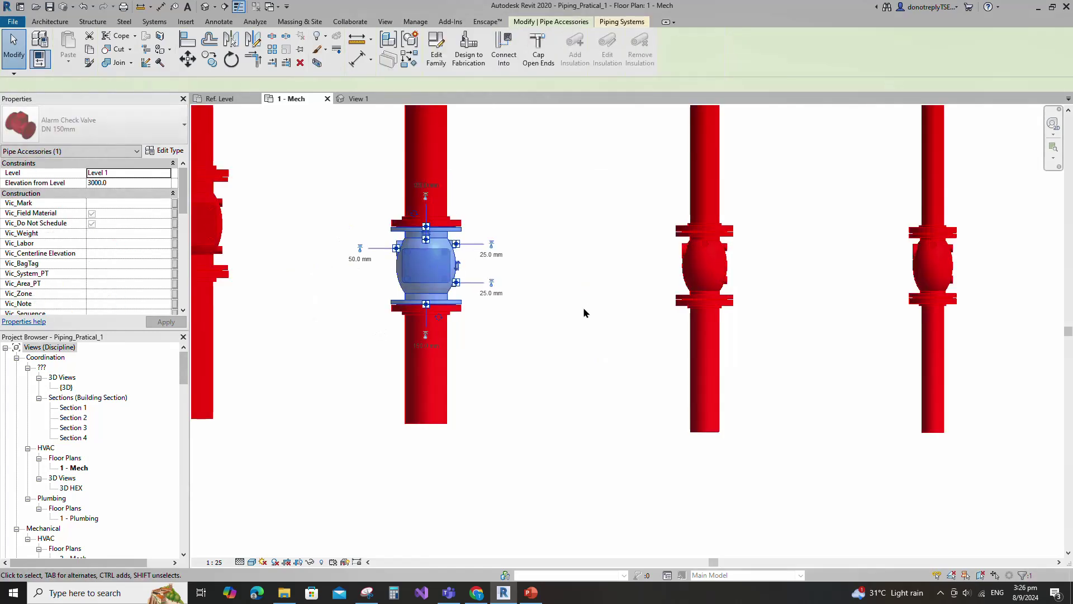
pyautogui.click(625, 287)
pyautogui.click(677, 276)
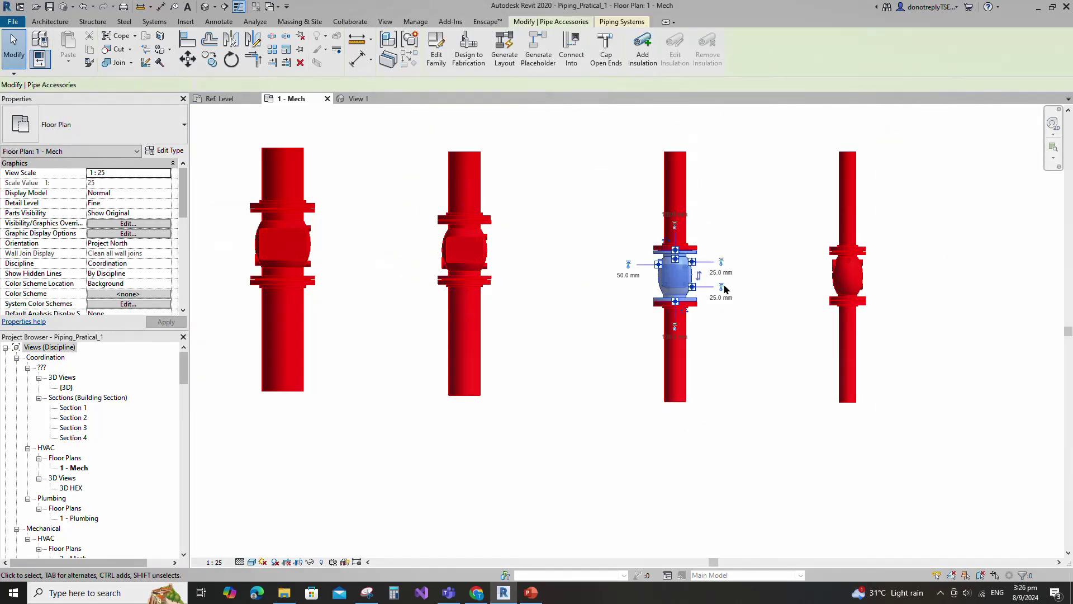
pyautogui.click(767, 316)
pyautogui.click(848, 278)
pyautogui.click(871, 275)
pyautogui.scroll(-1, 926, 334)
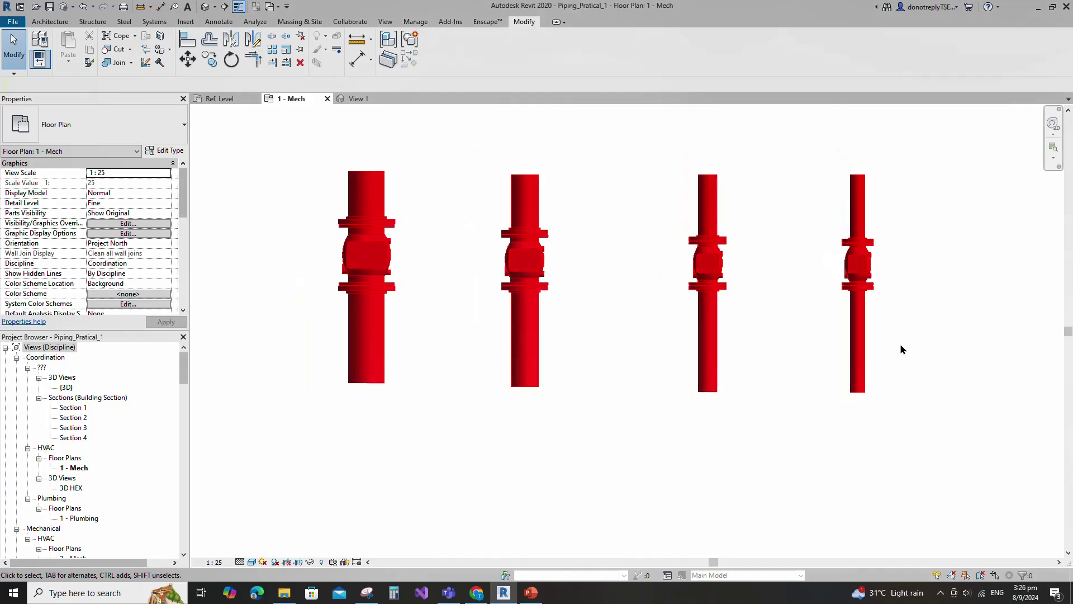
pyautogui.scroll(-1, 618, 308)
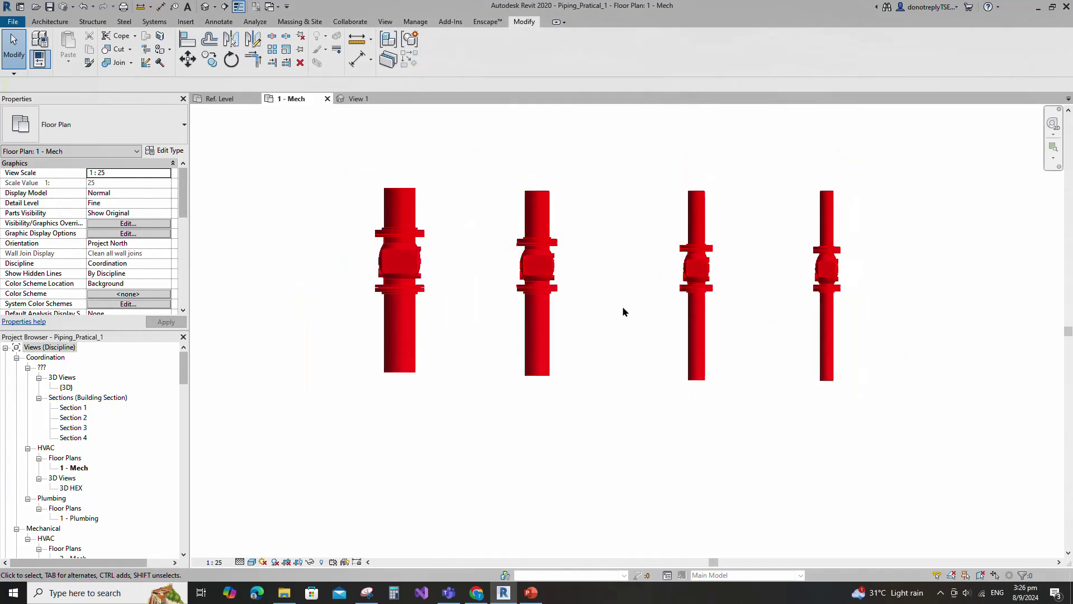
# Switch the 1 - Mech plan's detail level to Medium, Coarse and back to Fine to compare how the valves display.
pyautogui.click(240, 561)
pyautogui.click(250, 550)
pyautogui.click(239, 562)
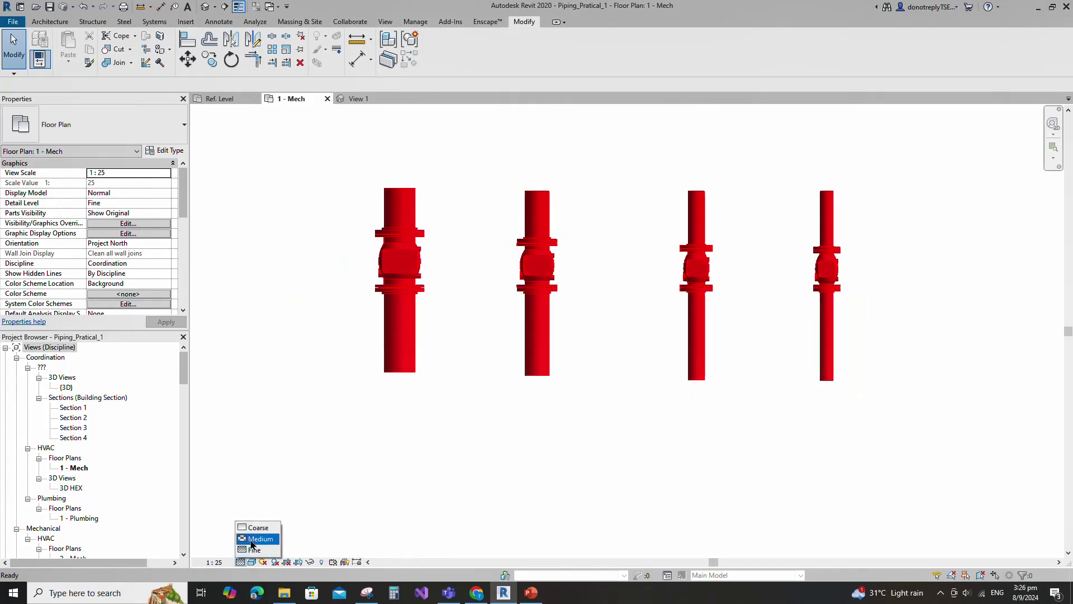
pyautogui.click(252, 540)
pyautogui.click(239, 561)
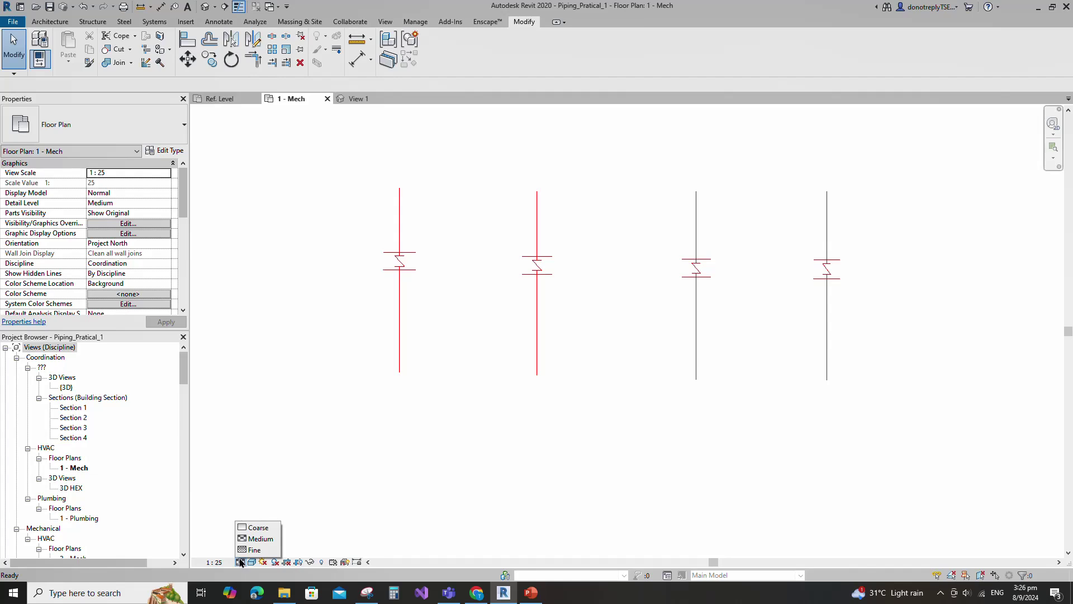
pyautogui.click(259, 528)
pyautogui.click(239, 561)
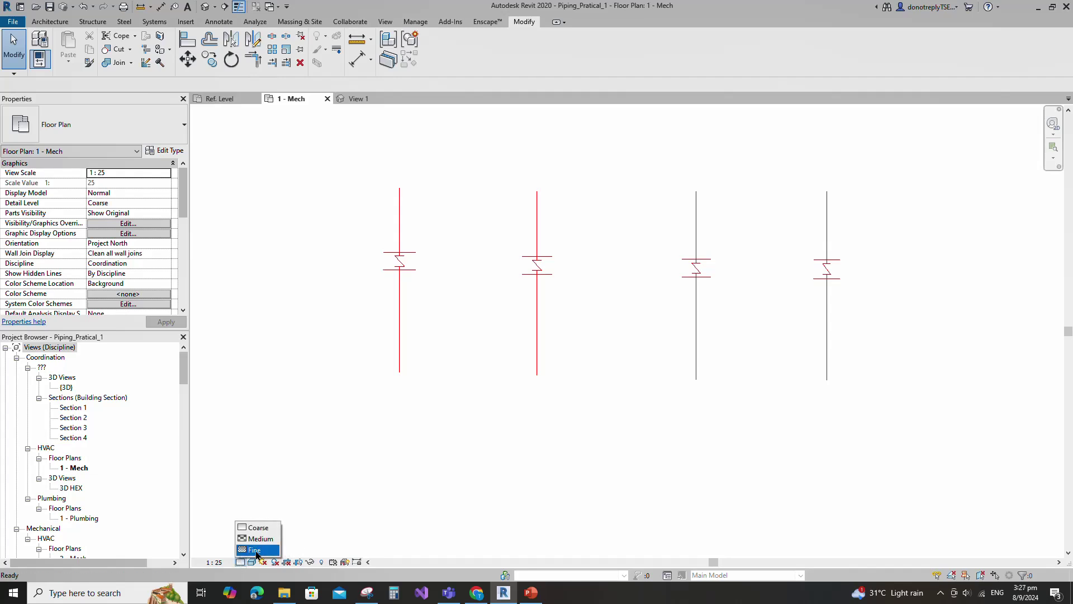
pyautogui.click(249, 547)
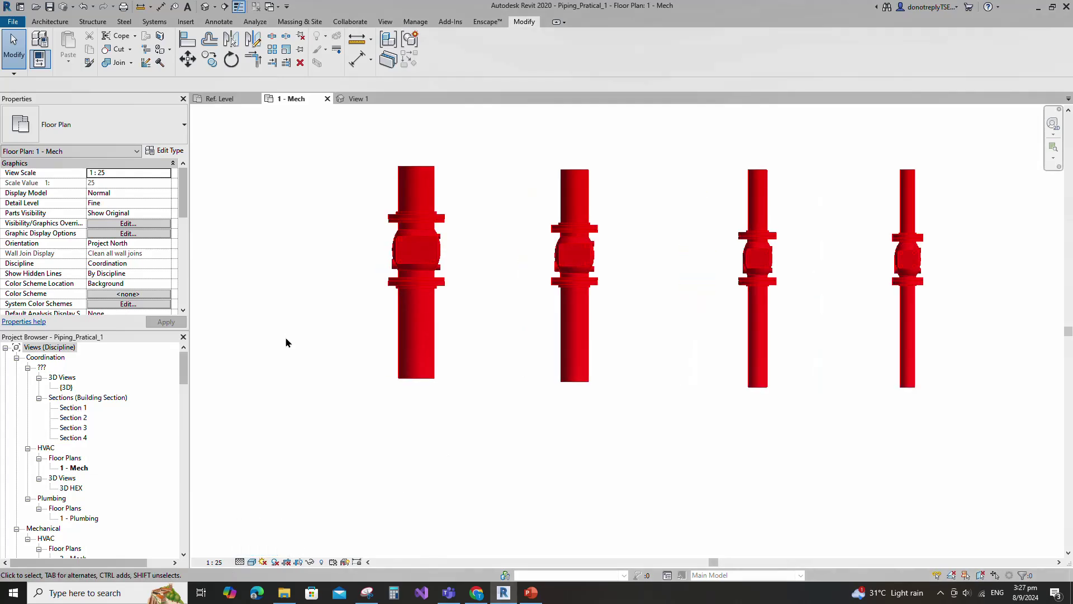